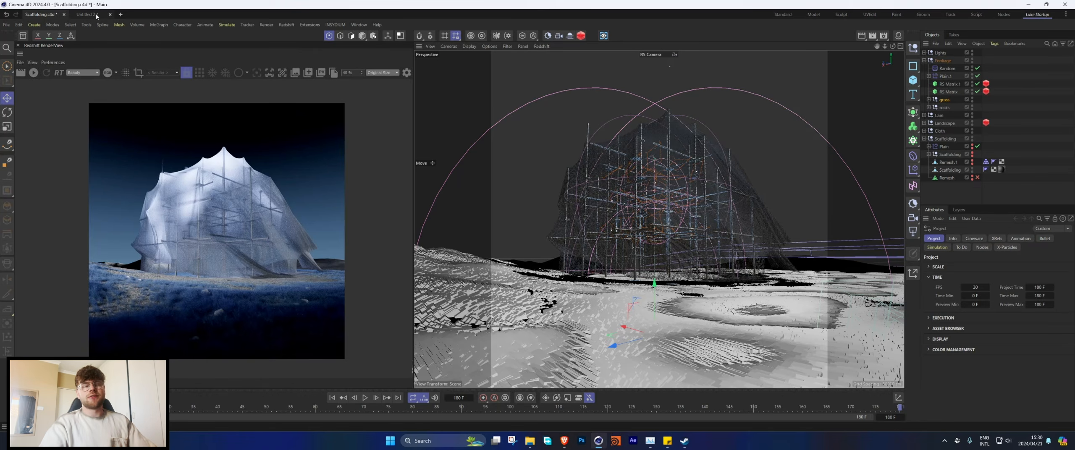
Step: Close the Scaffolding.c4d project without saving and close the Redshift RenderView, leaving the Untitled 2 project open
click(87, 15)
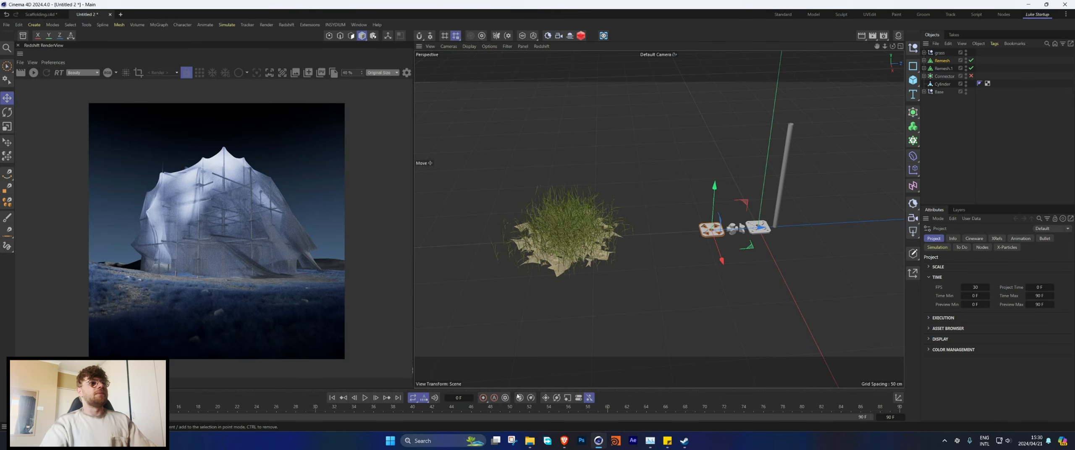
click(64, 14)
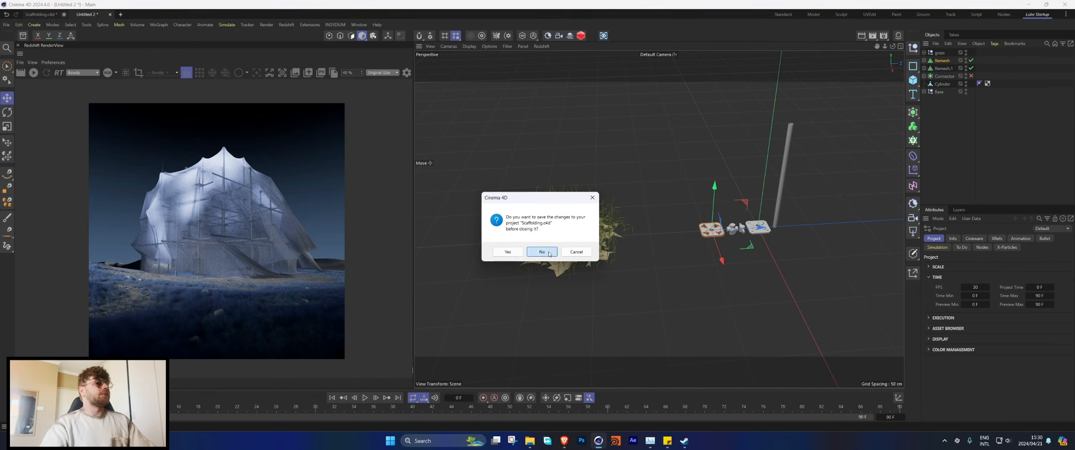
click(542, 252)
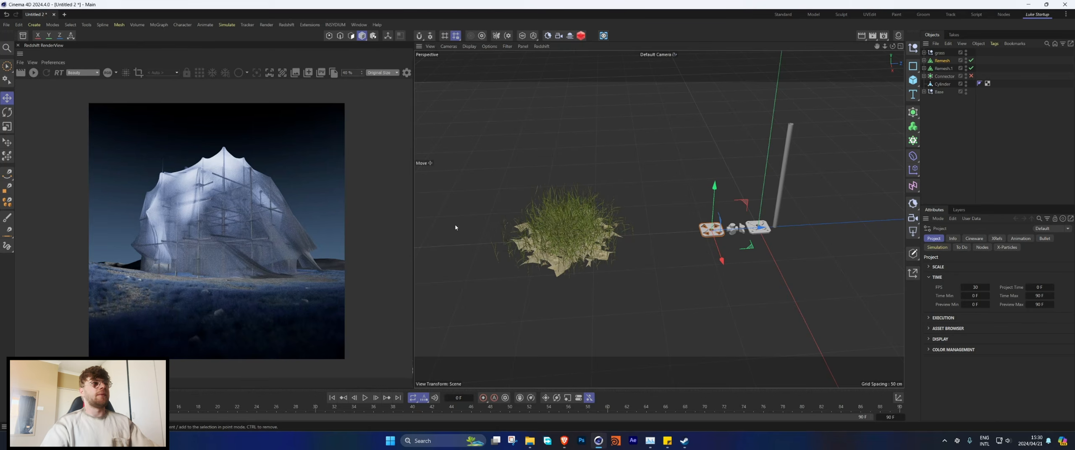
click(17, 45)
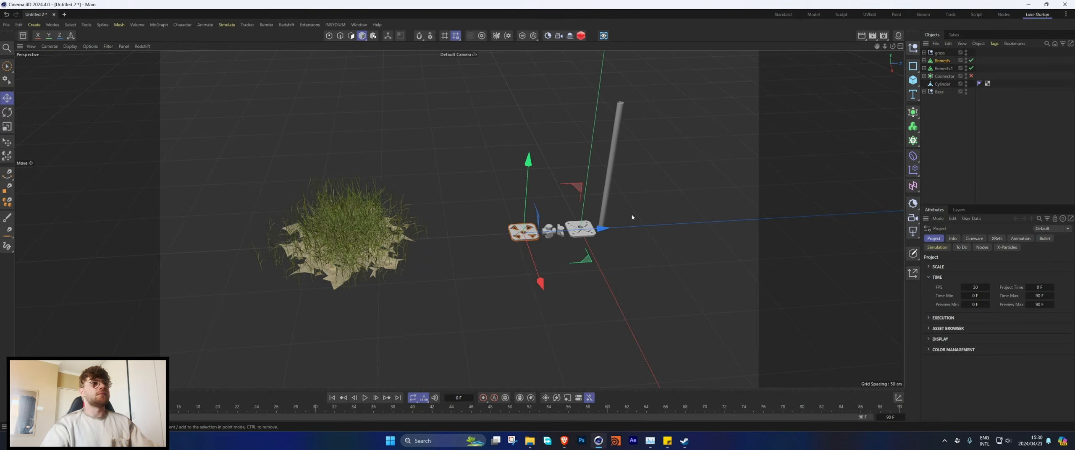
Step: Select the base plate nearest the pole and expand its Base group in the object hierarchy
alt+middle_drag(632, 217, 501, 236)
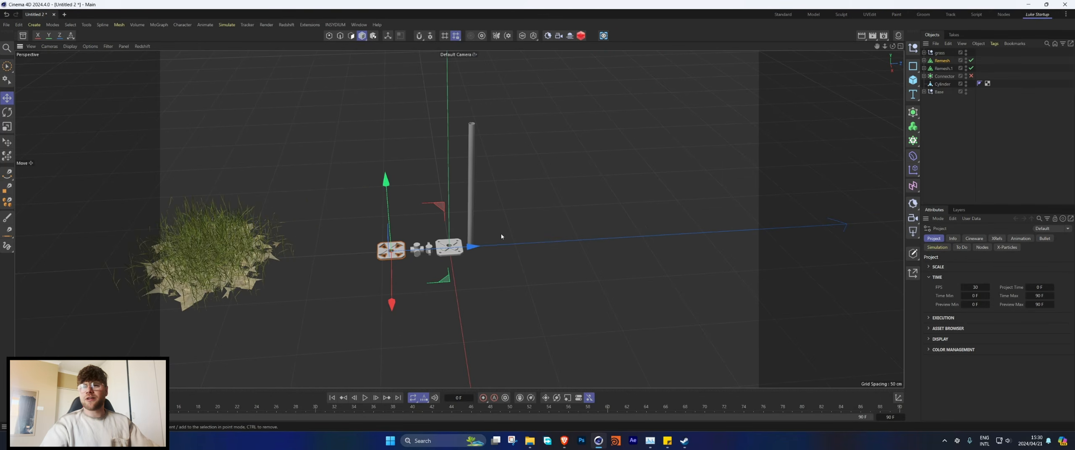
scroll(501, 237, up, 5)
click(609, 214)
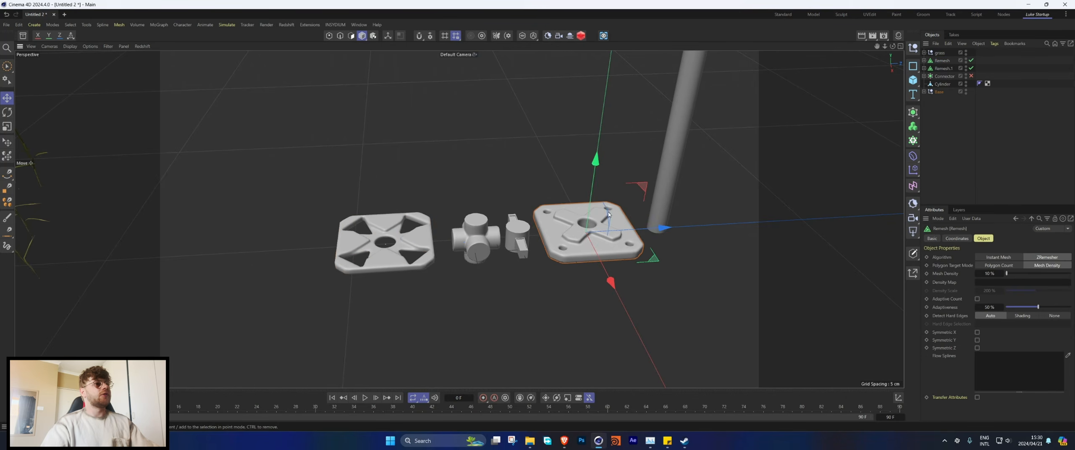
alt+middle_drag(609, 214, 522, 216)
click(924, 92)
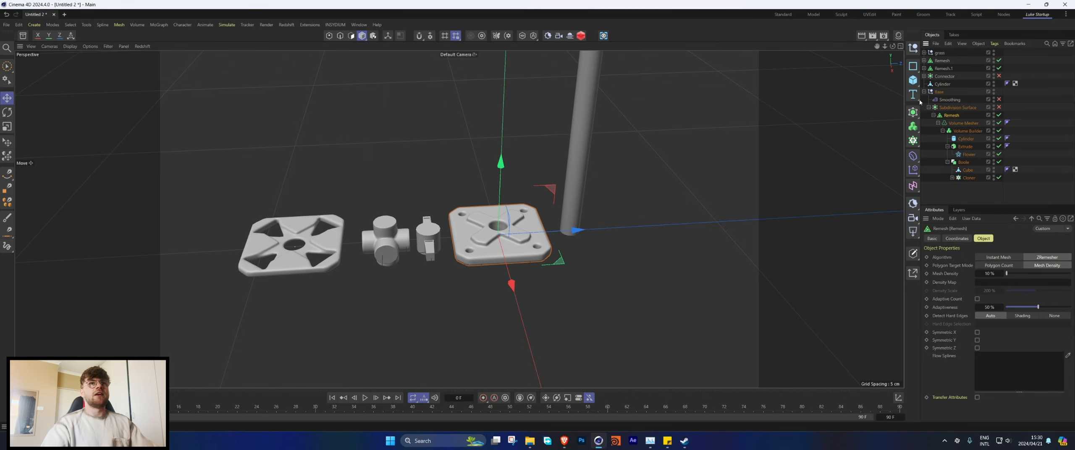
Step: Inspect the base plate's source shapes by temporarily disabling its Remesh, Volume Mesher and Volume Builder, restoring all three
click(999, 115)
click(999, 123)
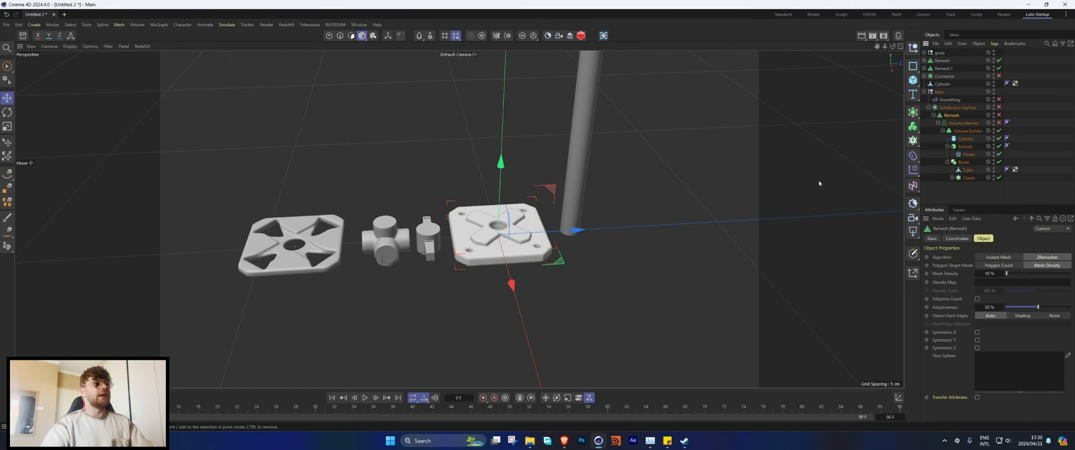
click(999, 131)
scroll(540, 228, up, 4)
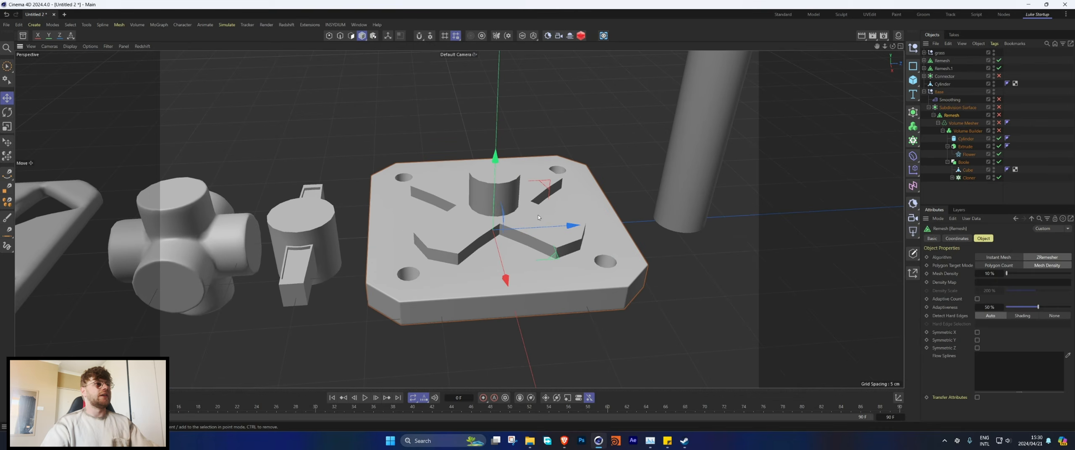
mouse_move(502, 210)
alt+mouse_down()
mouse_move(529, 263)
mouse_move(522, 211)
alt+mouse_up()
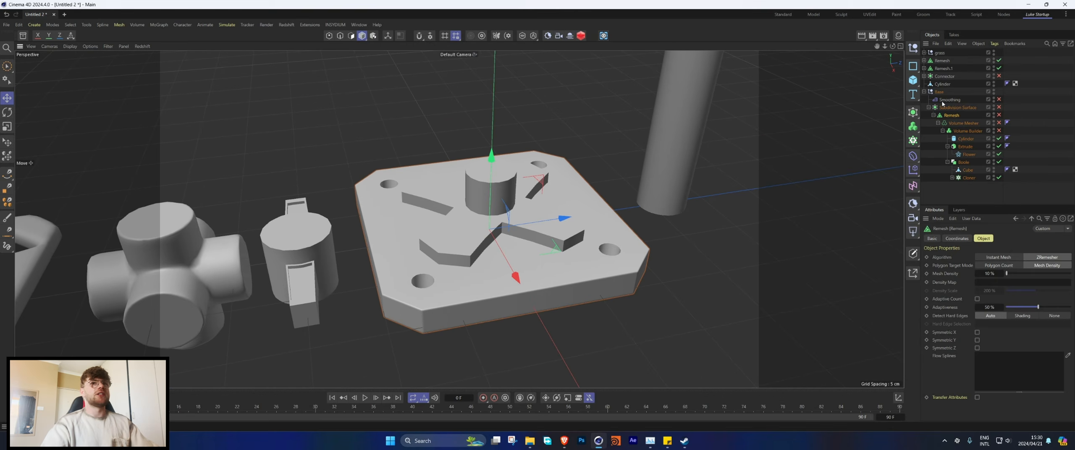
click(999, 115)
click(999, 123)
click(999, 130)
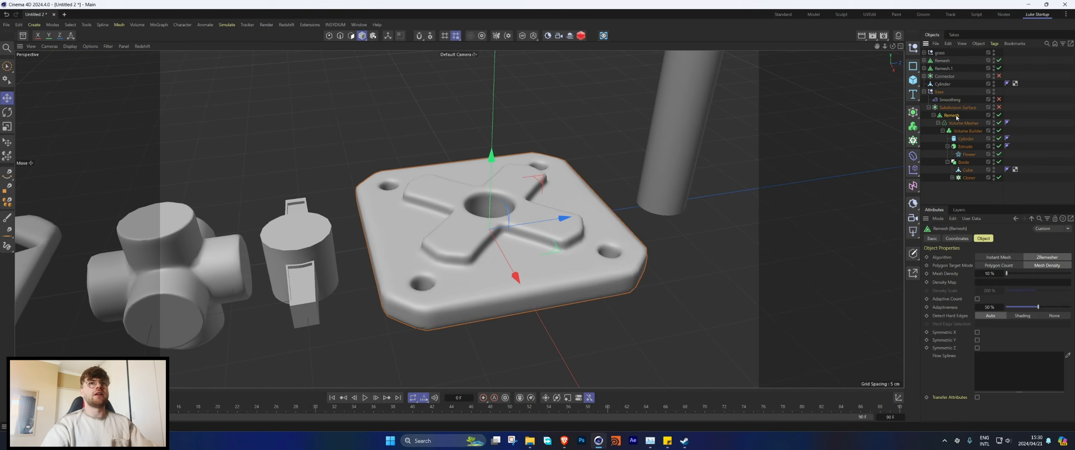
Step: Inspect the multi-way pipe joint's source cylinders by temporarily disabling its remesh and volume objects, restoring them and collapsing the hierarchies
scroll(552, 207, down, 5)
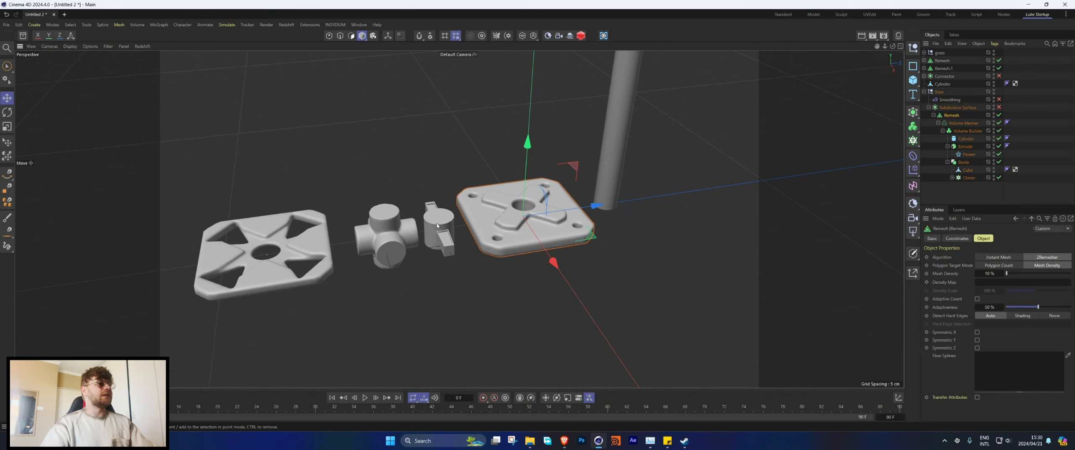
click(384, 238)
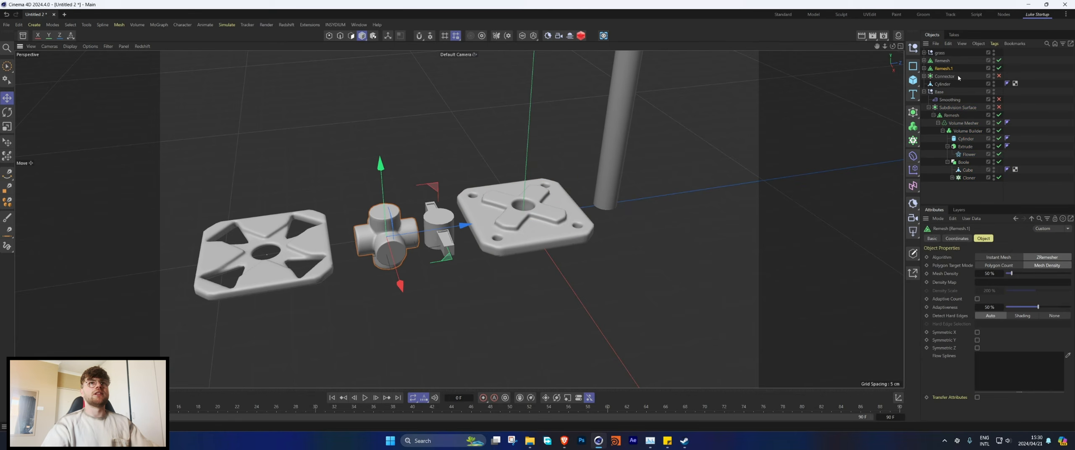
click(924, 68)
drag(999, 68, 999, 83)
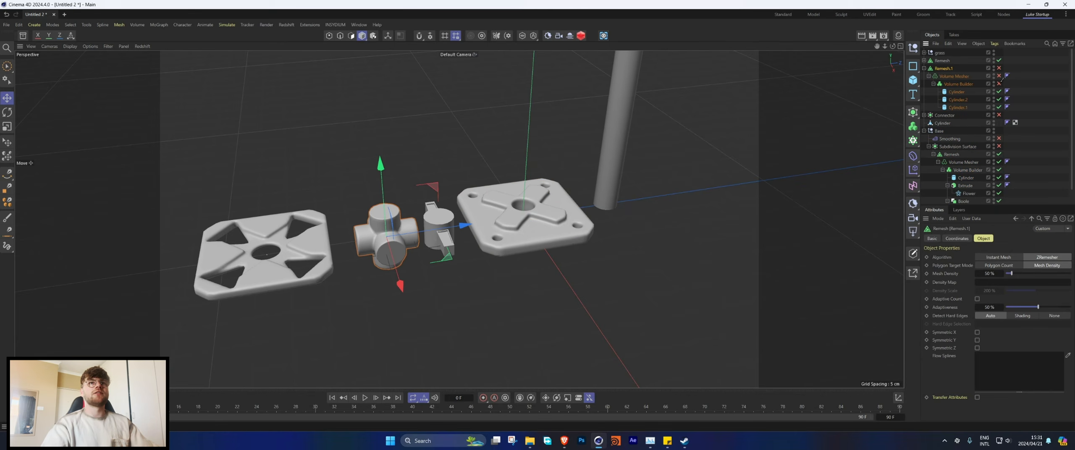
alt+drag(393, 234, 470, 230)
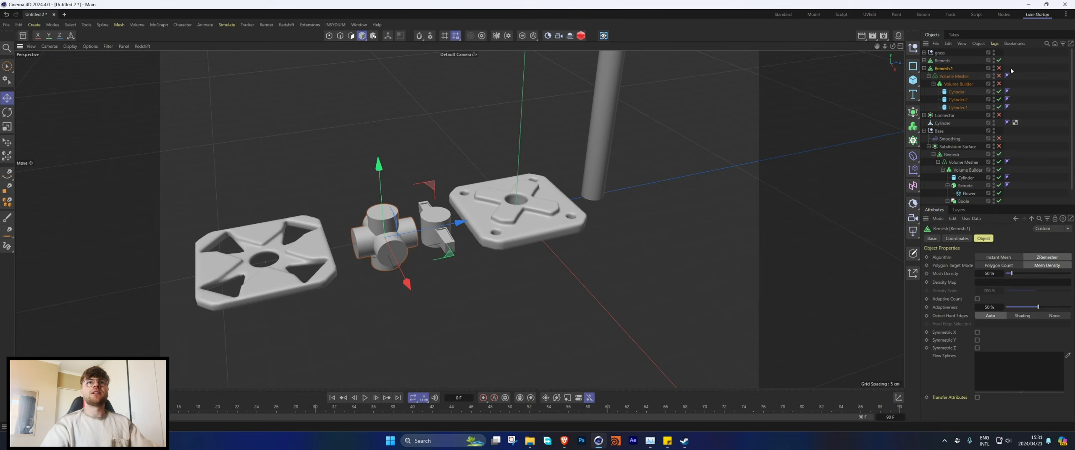
drag(999, 68, 999, 83)
click(925, 69)
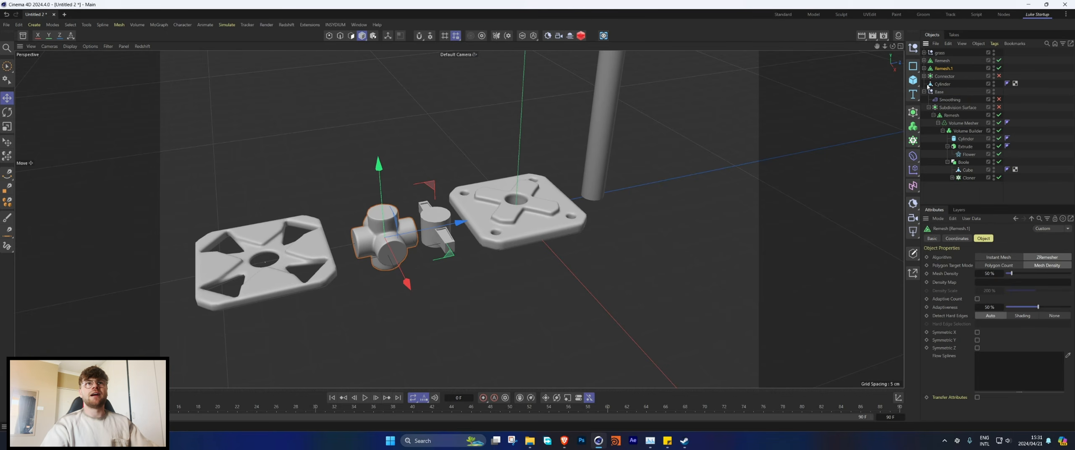
click(925, 92)
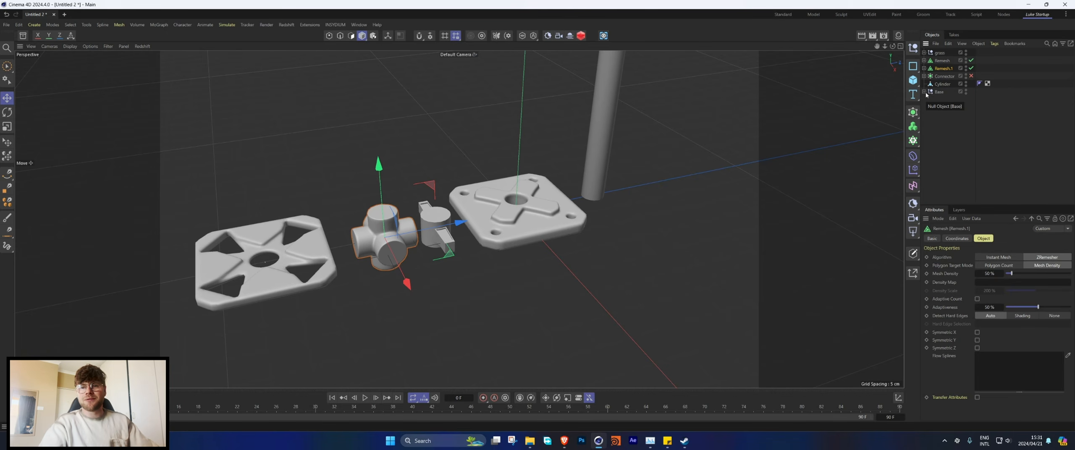
Step: Select the two Remesh objects, Connector, Cylinder and Base together and set their Z position to 0 cm
scroll(600, 201, down, 5)
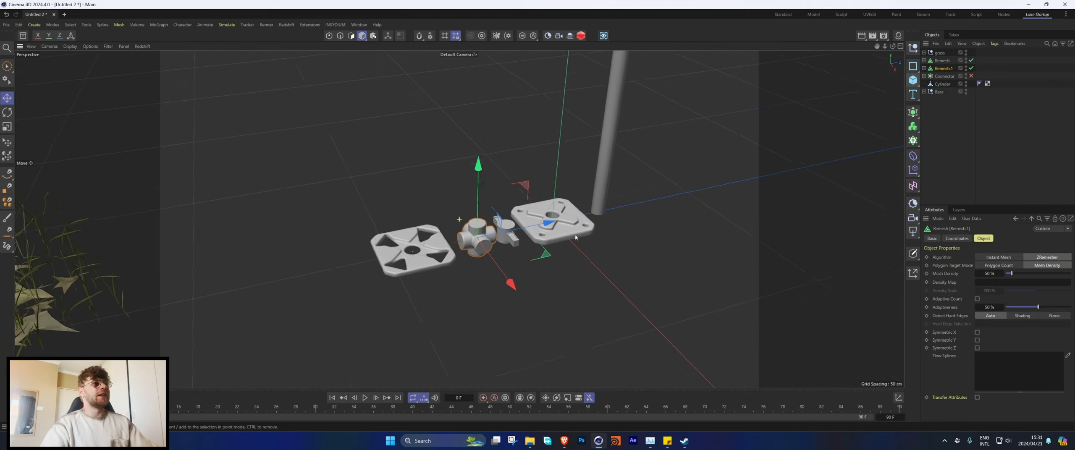
alt+drag(581, 199, 555, 272)
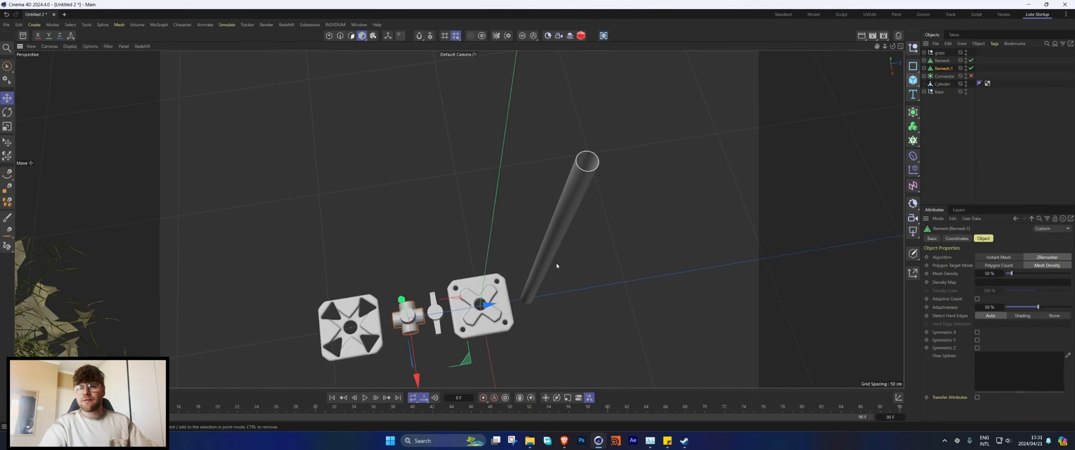
alt+drag(572, 191, 438, 229)
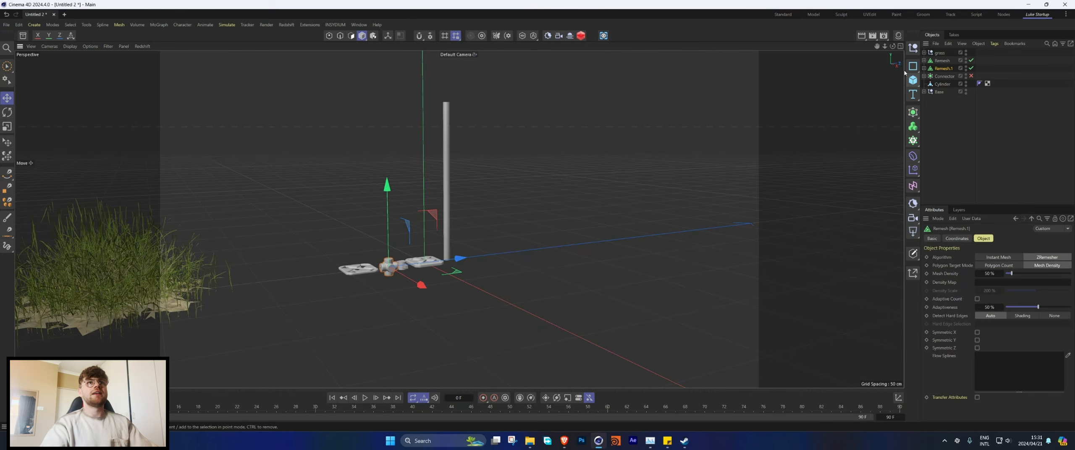
click(942, 61)
shift+click(940, 92)
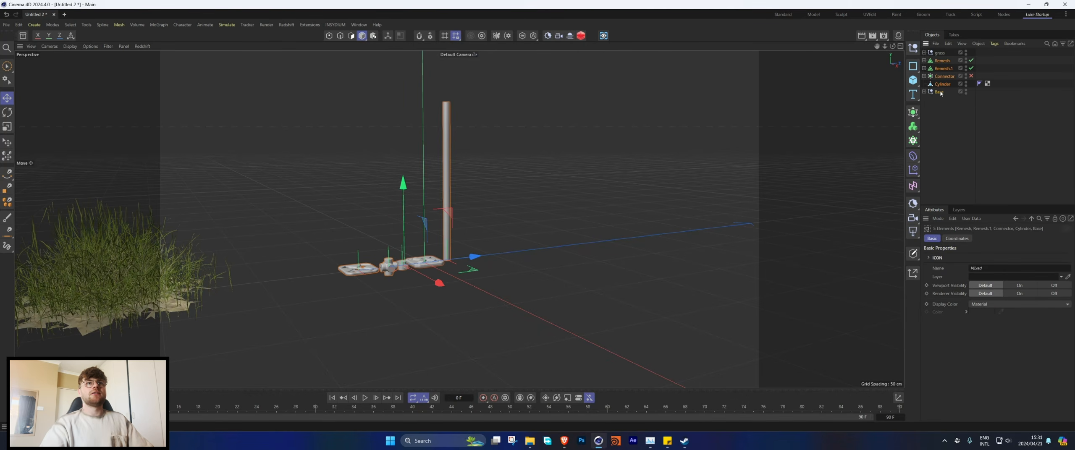
click(957, 239)
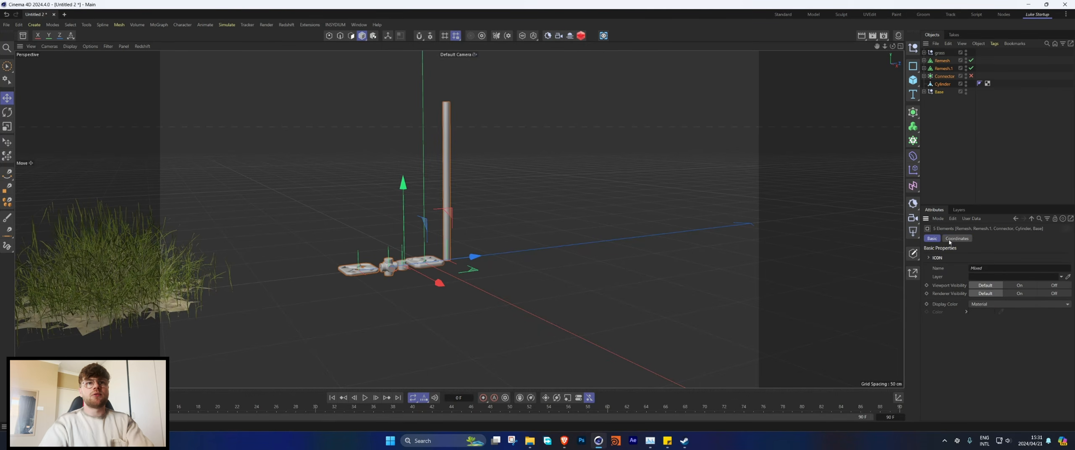
click(961, 285)
text(0)
key(Return)
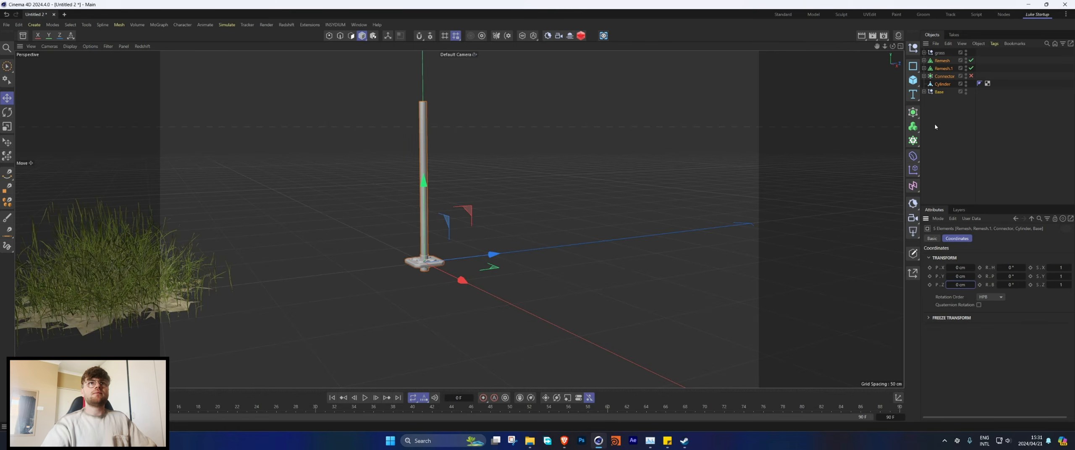
Step: Put each of the five selected parts in its own grid cloner with 100 cm spacing on every axis and Multi-Instance mode
alt+click(913, 140)
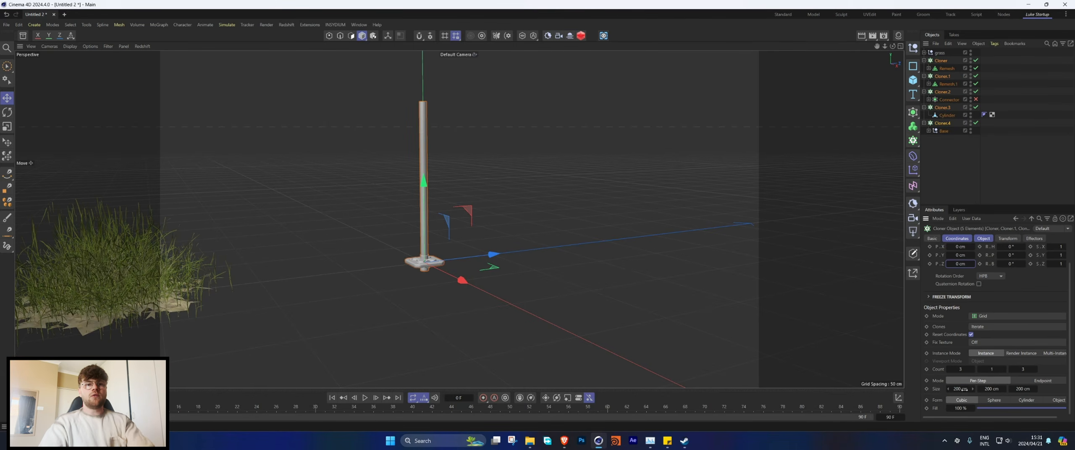
click(964, 389)
text(100)
key(Tab)
text(100)
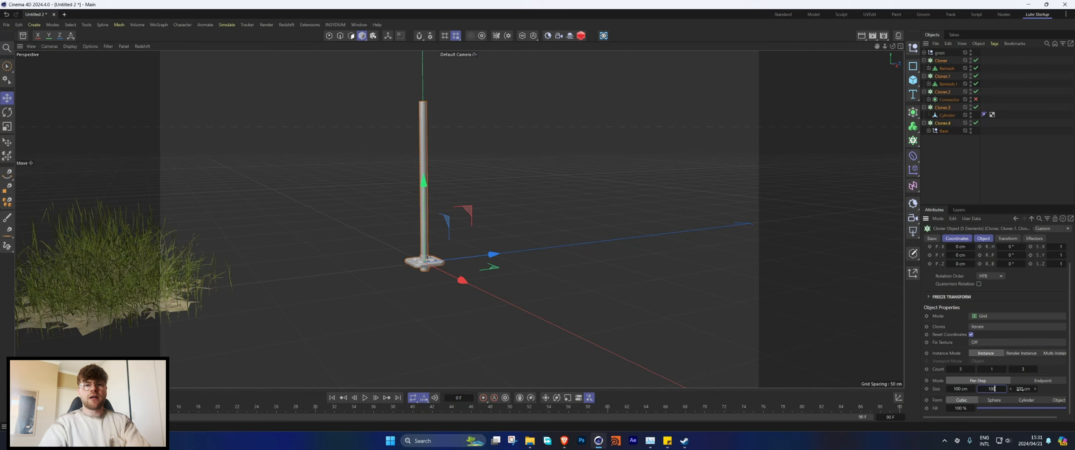
key(Tab)
text(100)
key(Return)
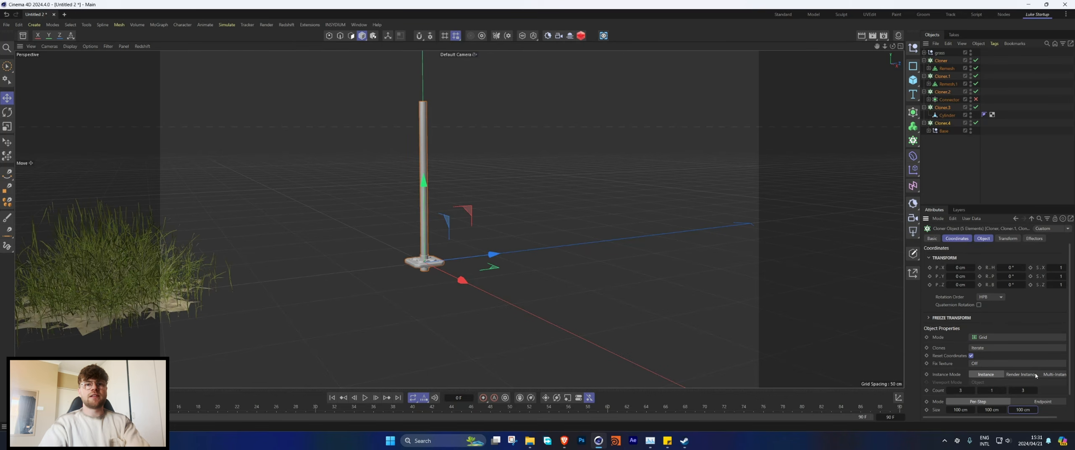
click(1054, 374)
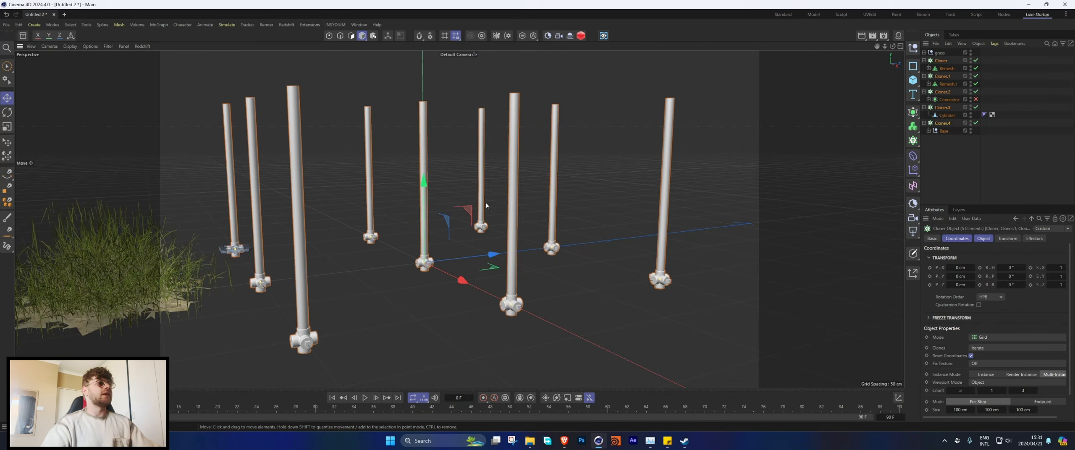
Step: Examine the cloned grid of poles, joints and base plates from different sides
scroll(486, 206, down, 5)
alt+drag(433, 217, 480, 208)
alt+middle_drag(589, 175, 438, 244)
alt+drag(438, 244, 404, 230)
alt+middle_drag(548, 258, 413, 232)
scroll(445, 244, up, 3)
alt+drag(456, 236, 407, 246)
alt+middle_drag(525, 242, 461, 212)
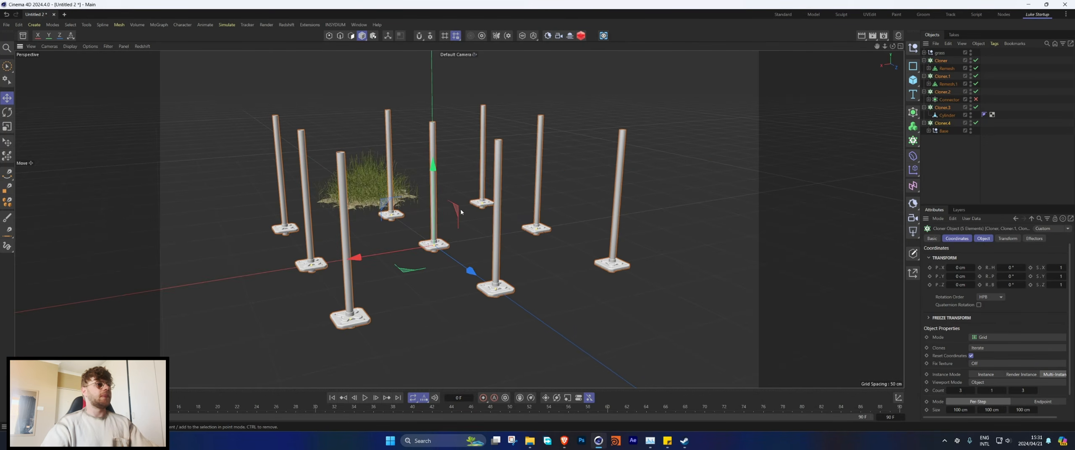
alt+drag(461, 212, 532, 190)
Step: Collapse all five cloners in the object hierarchy
click(924, 60)
click(924, 68)
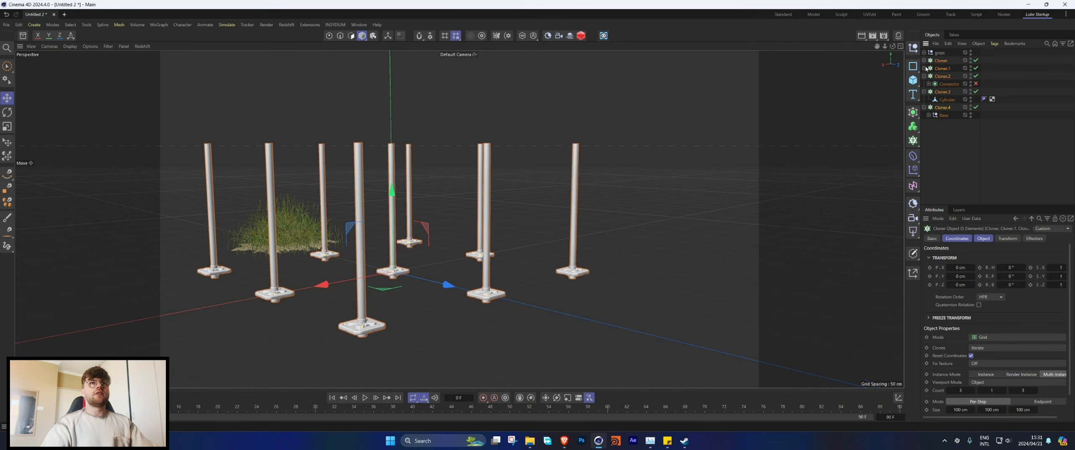
click(923, 76)
click(923, 83)
click(924, 92)
Step: Set the clone transform's Y position to 50 cm on Cloner.2, which holds the Connector
click(941, 92)
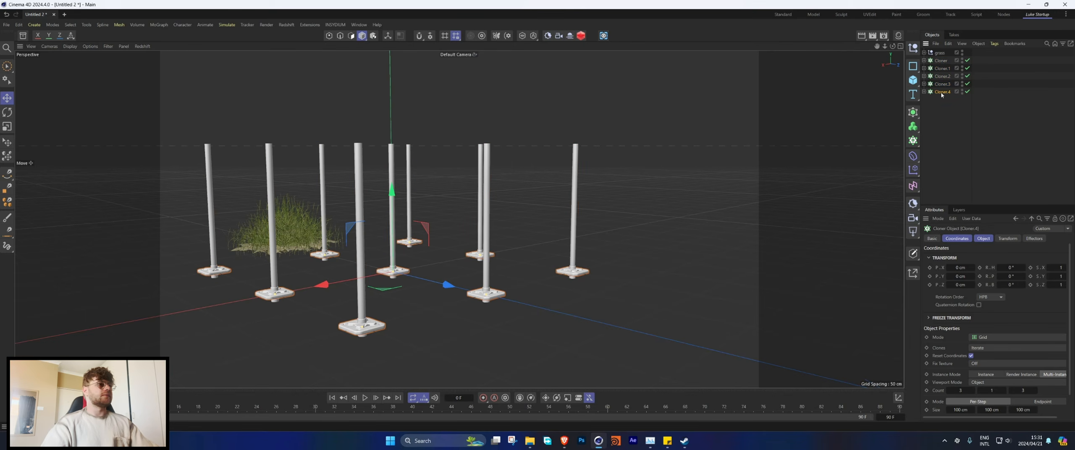
click(943, 84)
click(942, 76)
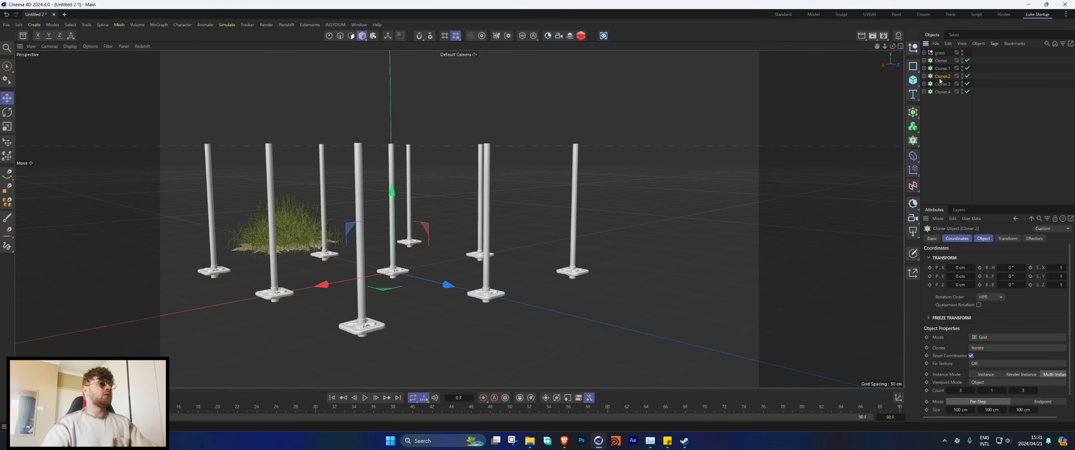
click(1007, 239)
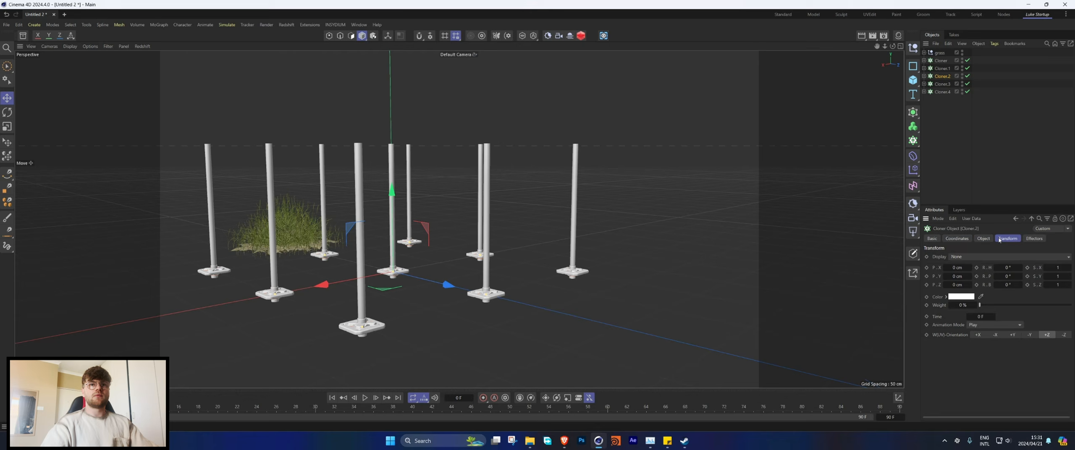
click(957, 276)
text(50)
key(Return)
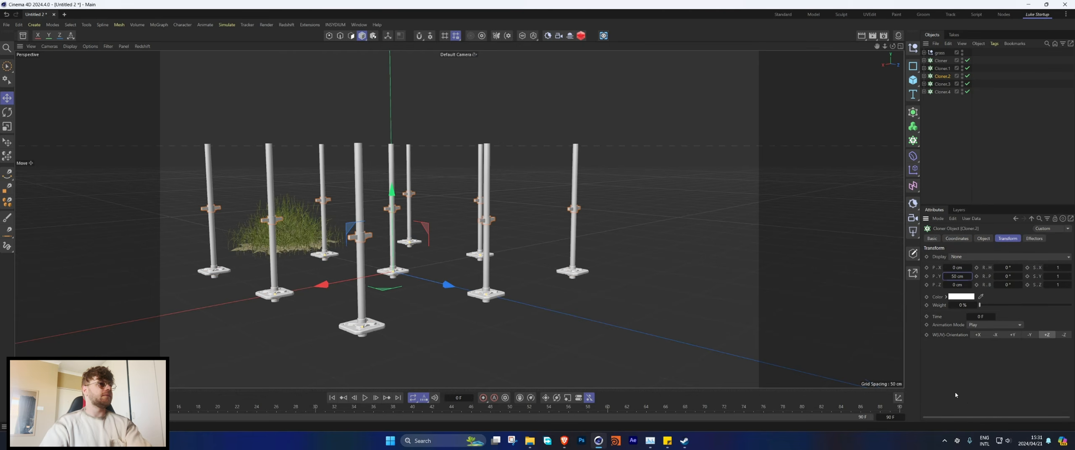
Step: Set the clone transform's Y position to 100 cm on Cloner.1, which holds the multi-way pipe joint
click(942, 68)
click(958, 276)
text(1)
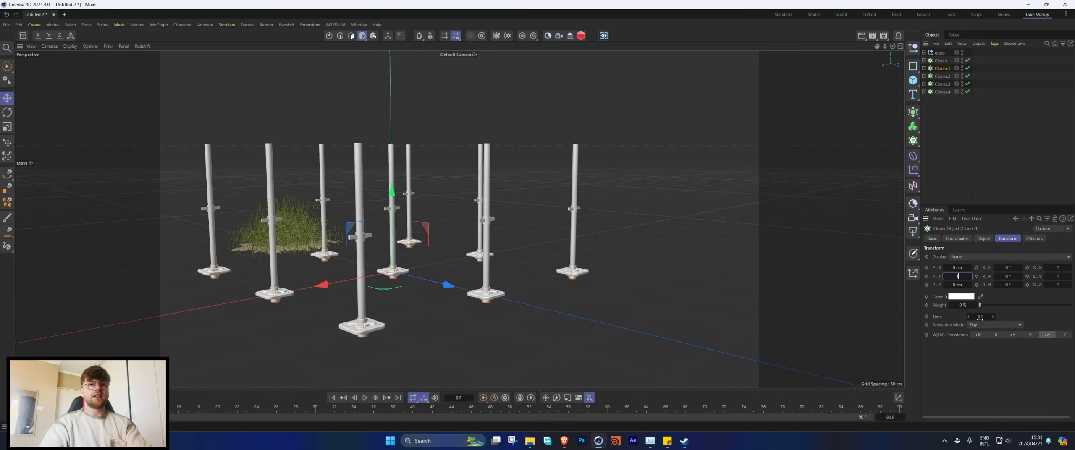
text(00)
key(Return)
Step: Set the clone transform's Y position to 25 cm on Cloner, which holds the plate
click(940, 61)
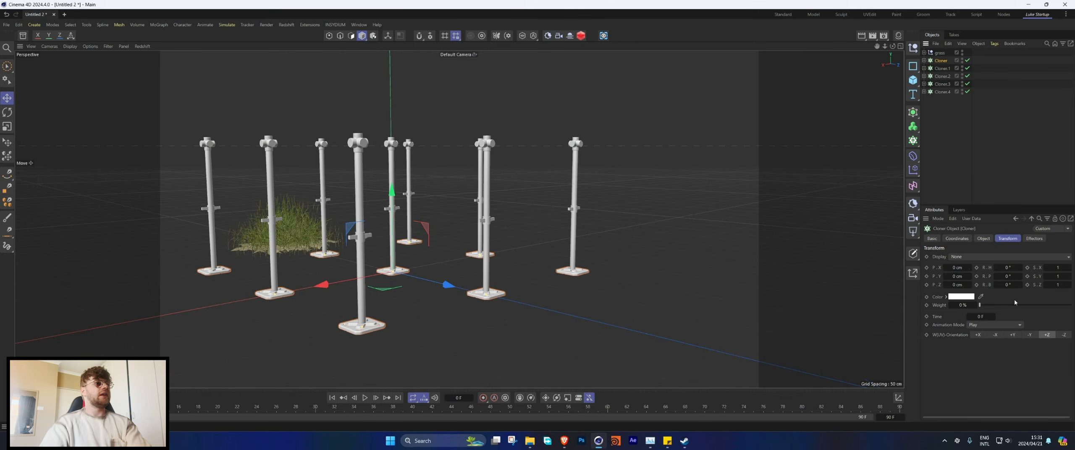
click(958, 276)
text(25)
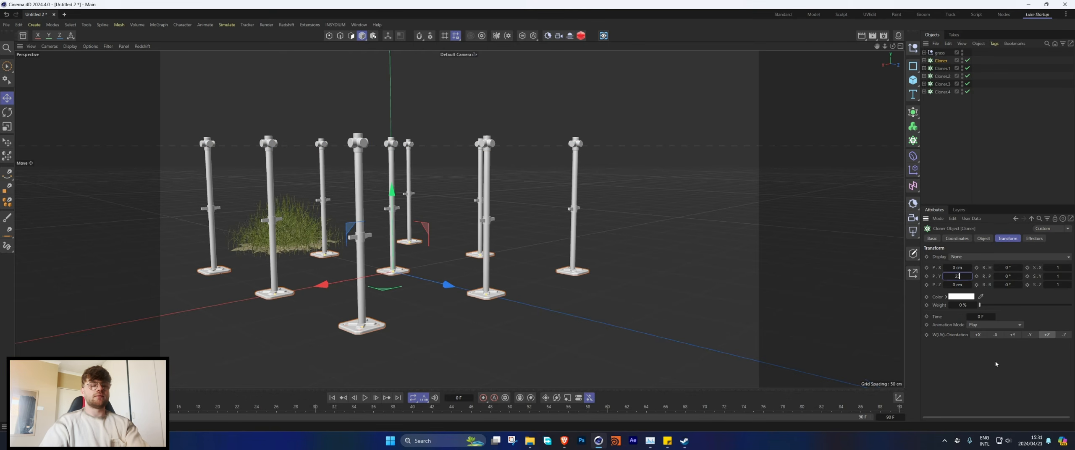
key(Return)
alt+drag(387, 218, 469, 122)
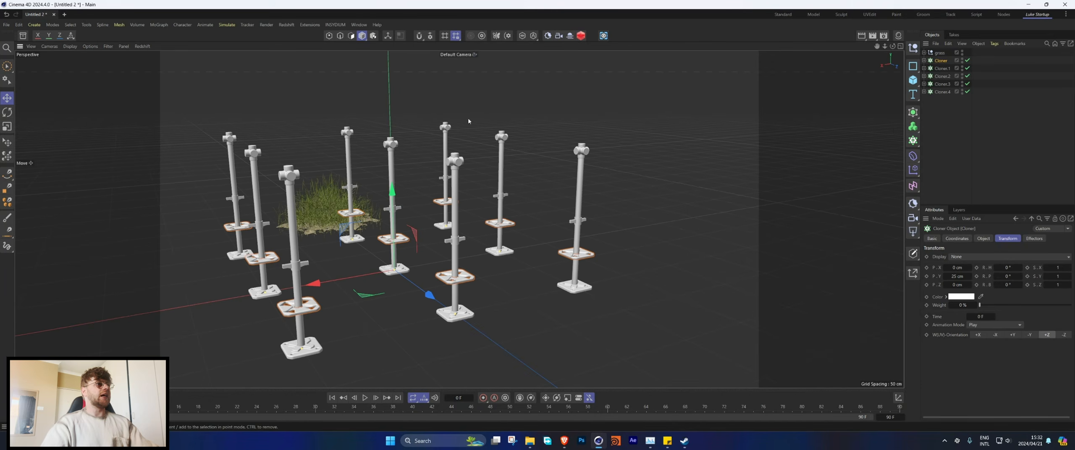
Step: Set the grid count along Y to 3 on all five cloners at once
shift+click(942, 91)
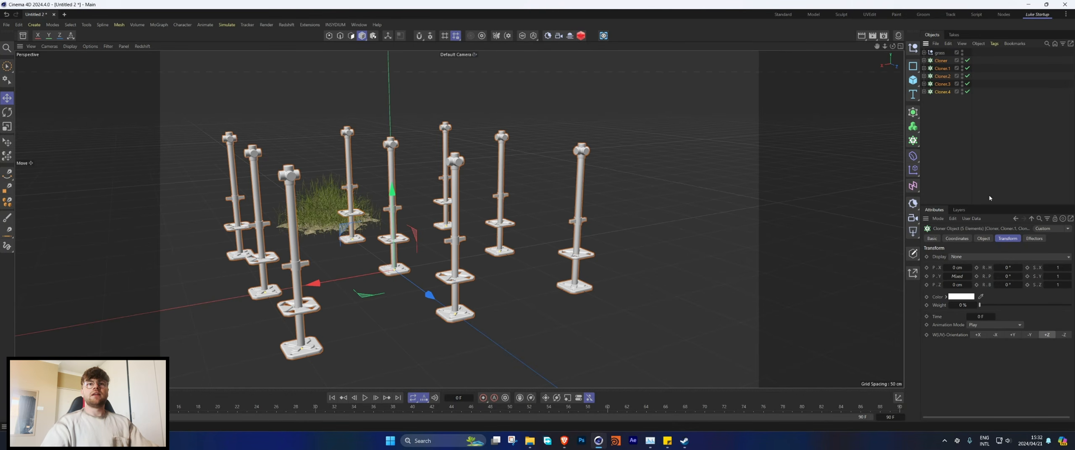
click(984, 239)
click(1004, 309)
click(1004, 308)
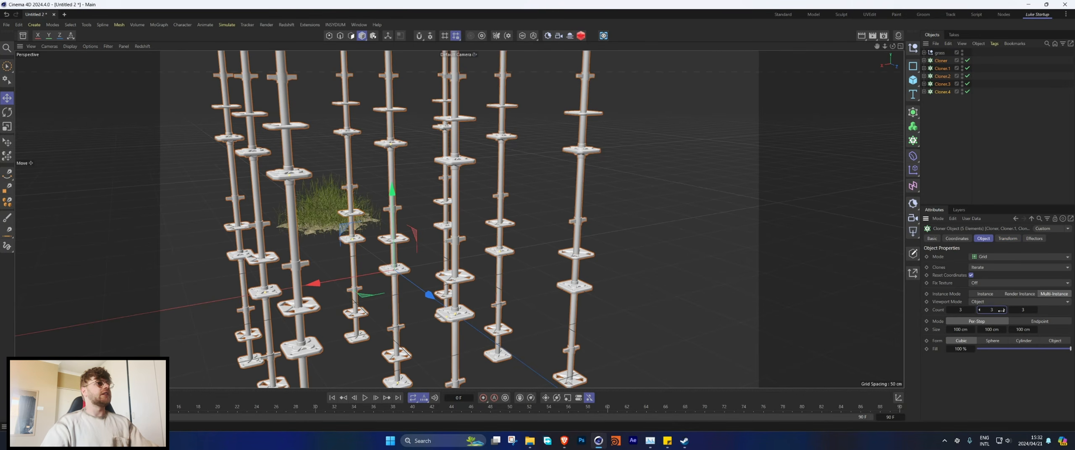
alt+right_drag(583, 230, 522, 252)
alt+drag(522, 252, 570, 238)
Step: Duplicate the pole cloner Cloner.3 twice
click(944, 84)
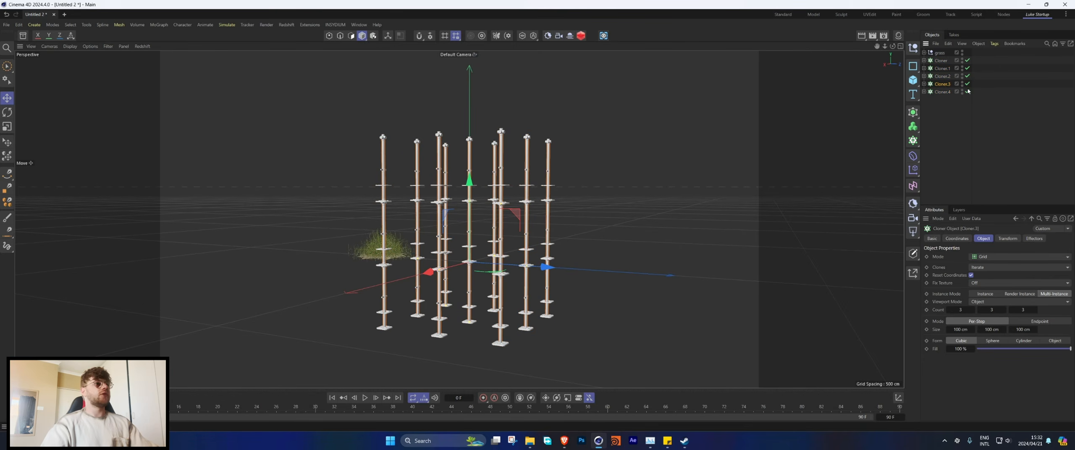
key(ctrl+c)
key(ctrl+v)
key(ctrl+v)
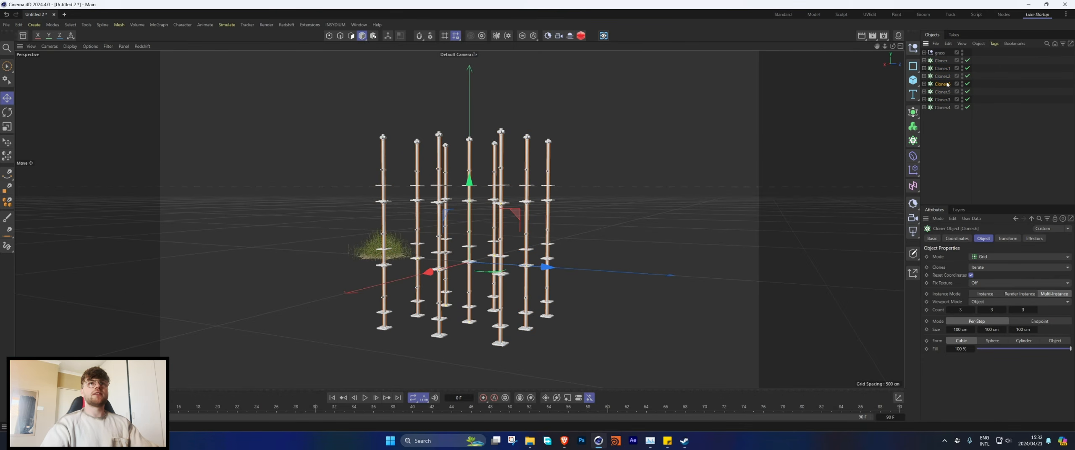
Step: Set the clone transform's bank rotation to 90° on Cloner.3 and its pitch rotation to 90° on Cloner.5
click(943, 99)
click(1008, 238)
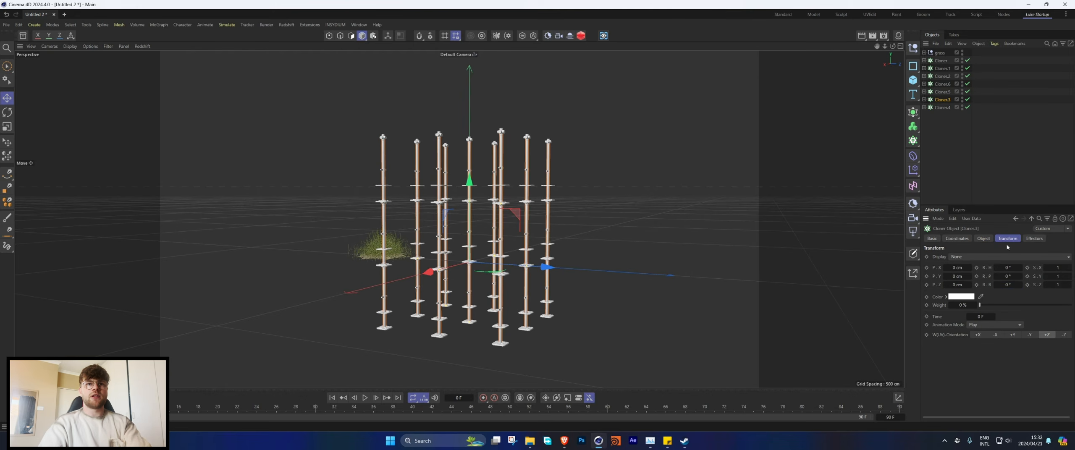
click(1010, 285)
text(90)
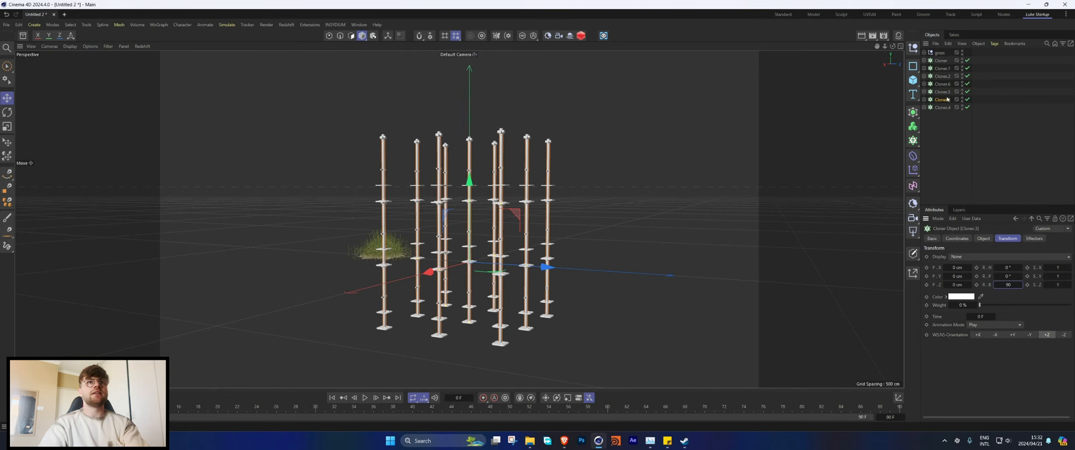
key(Return)
click(989, 146)
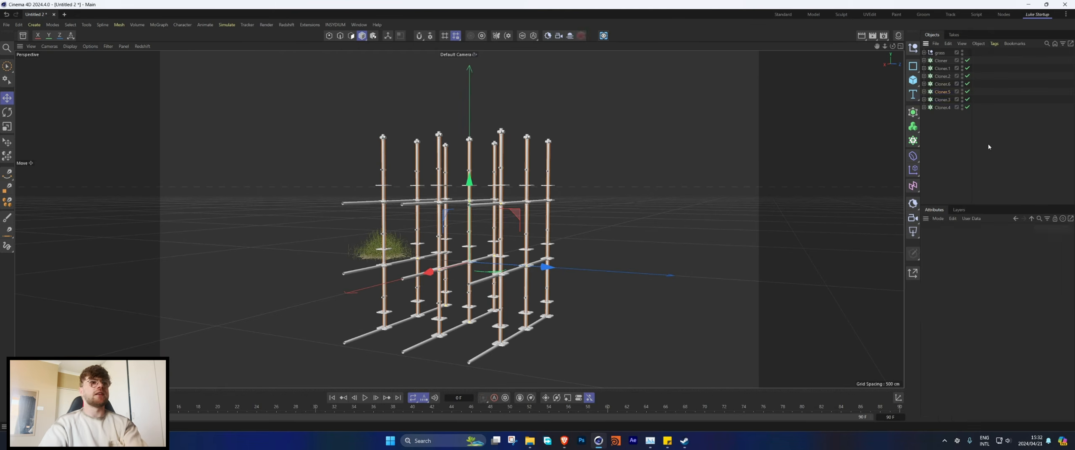
click(942, 92)
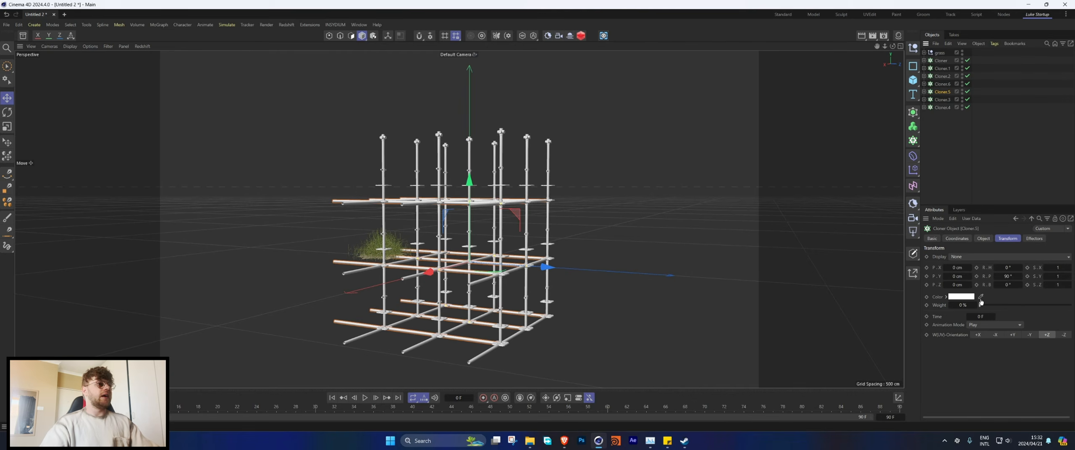
Step: Reduce Cloner.5's grid count along Z by one, keeping its X and Y counts at 3
click(983, 238)
click(950, 310)
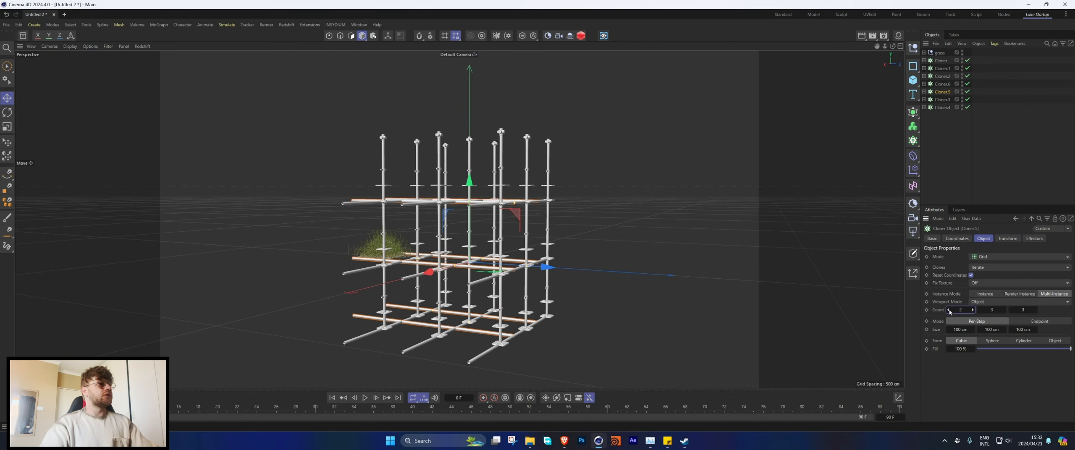
key(ctrl+z)
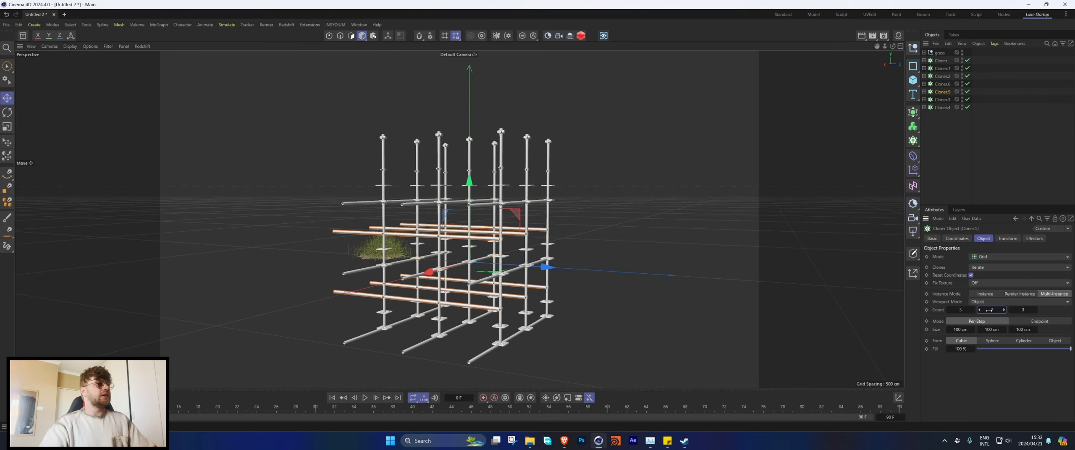
click(1013, 310)
alt+drag(471, 209, 532, 269)
Step: Set Cloner.3's grid count along X to 2 and shift the cloner along X to line its horizontal poles up with the uprights
click(942, 84)
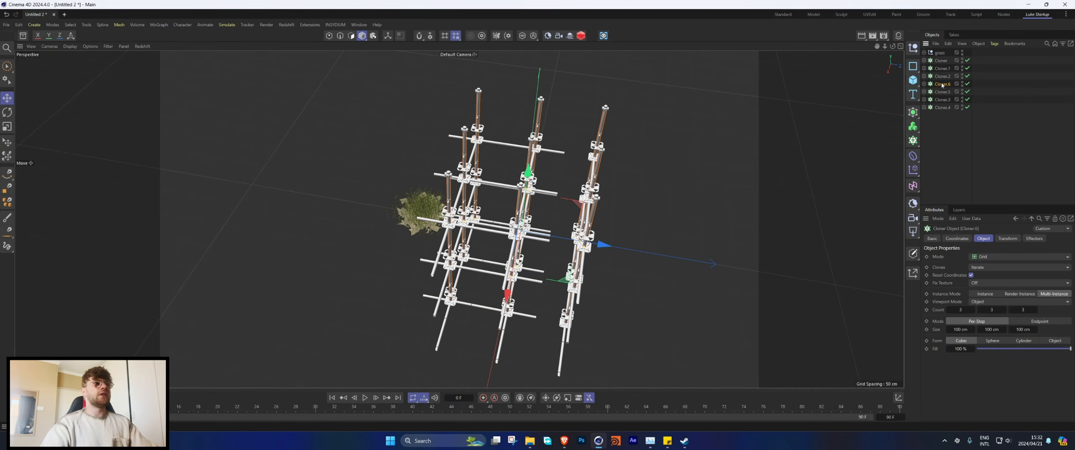
click(942, 99)
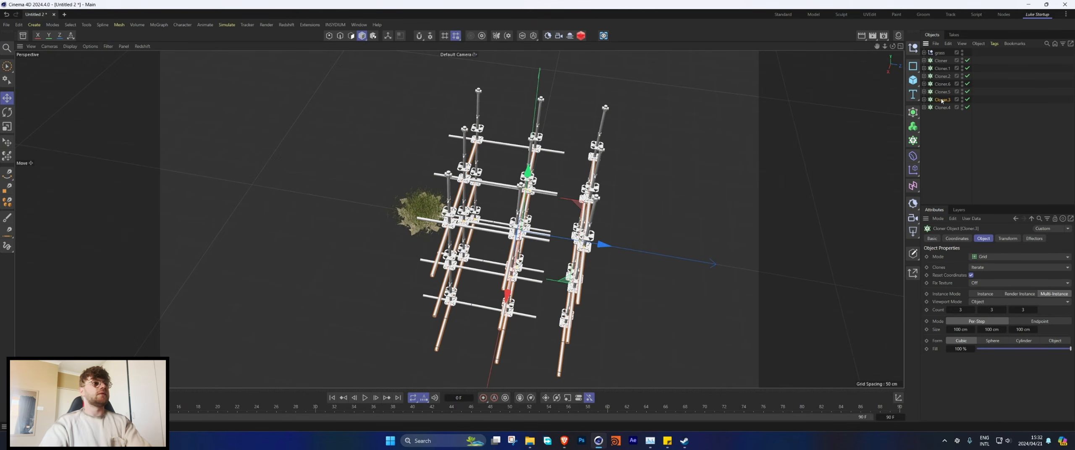
click(948, 310)
alt+drag(580, 251, 500, 289)
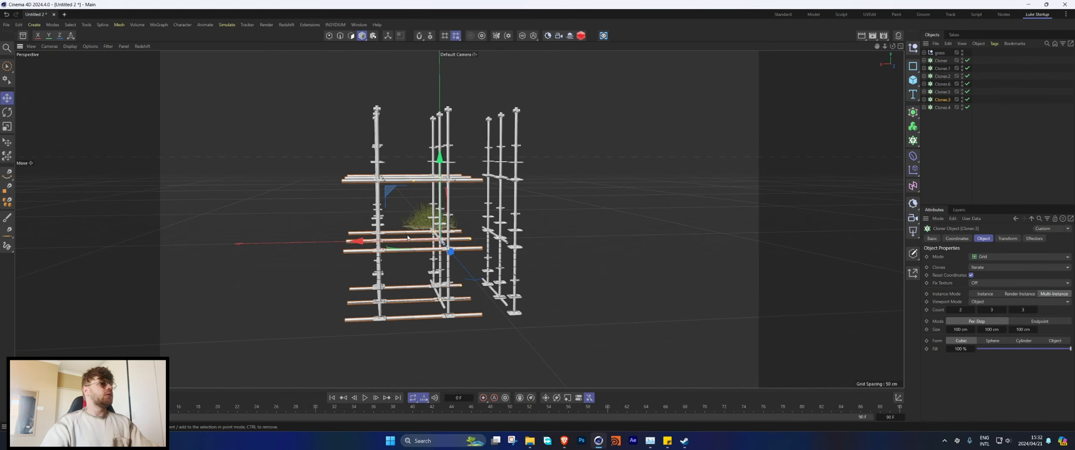
drag(417, 243, 455, 242)
Step: Set the clone transform's Y position to 100 cm on Cloner.3
click(1008, 238)
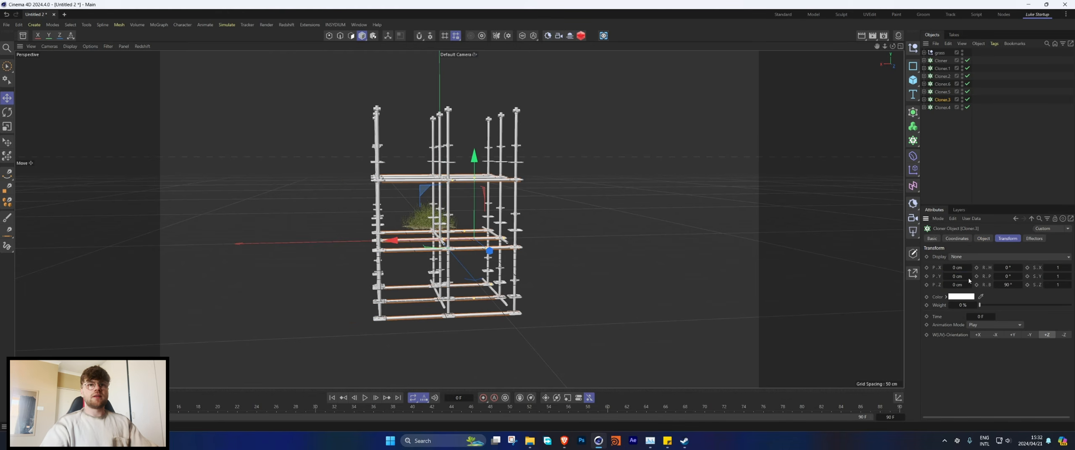
click(958, 277)
text(100)
key(Return)
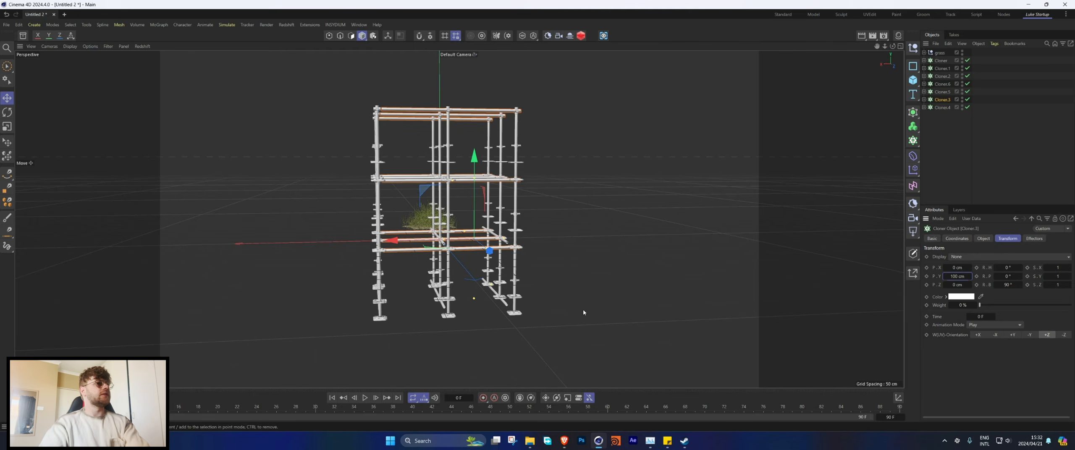
Step: Set Cloner.5's clone transform Y position to 100 cm and shift the cloner along Z to line its poles up with the uprights
click(941, 92)
alt+drag(535, 218, 589, 216)
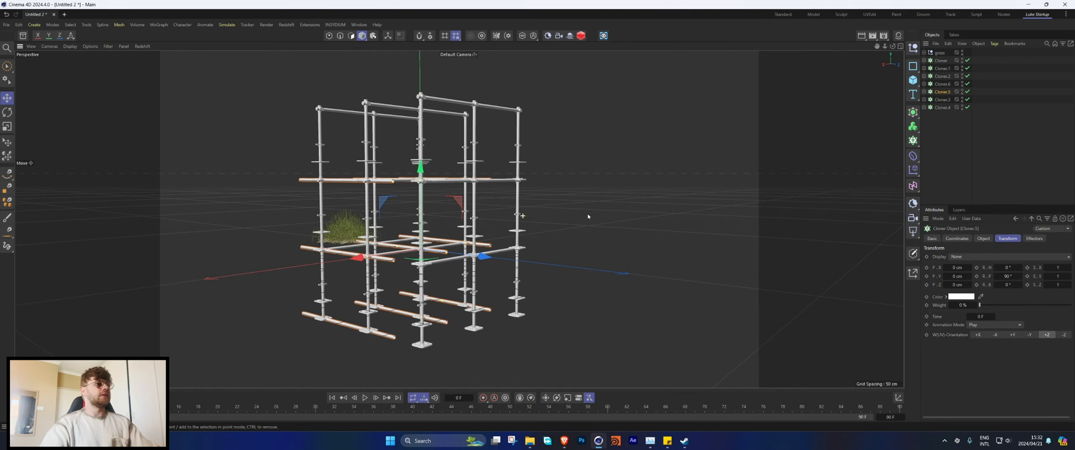
click(957, 277)
text(100)
key(Return)
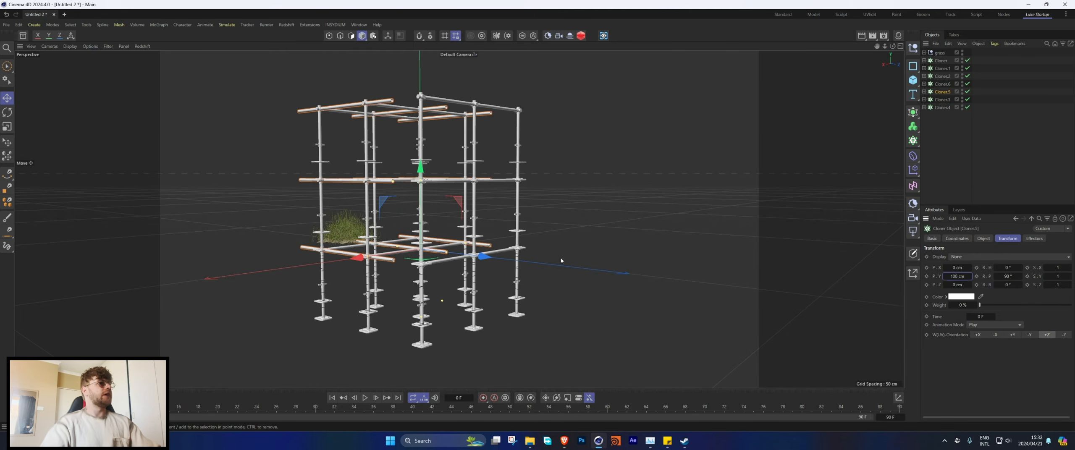
alt+drag(559, 259, 522, 261)
alt+drag(367, 253, 474, 170)
Step: Select all seven cloners and extend the scaffolding by raising their grid count along Z to 4
click(941, 60)
alt+drag(617, 195, 622, 228)
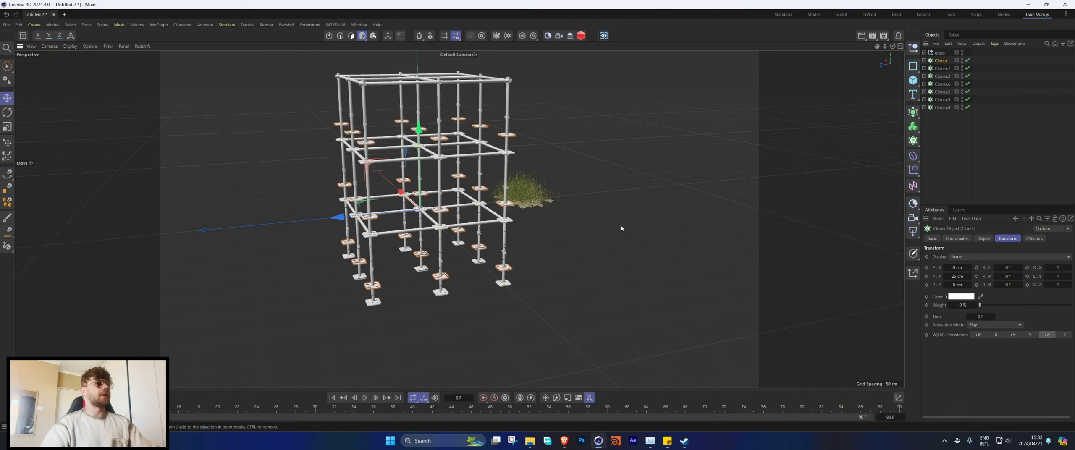
shift+click(942, 108)
click(983, 238)
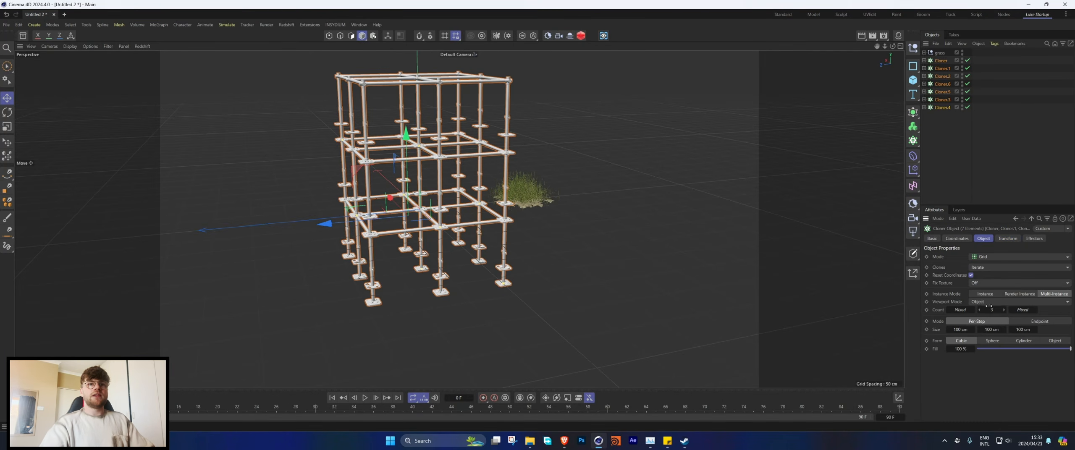
click(1005, 311)
key(ctrl+z)
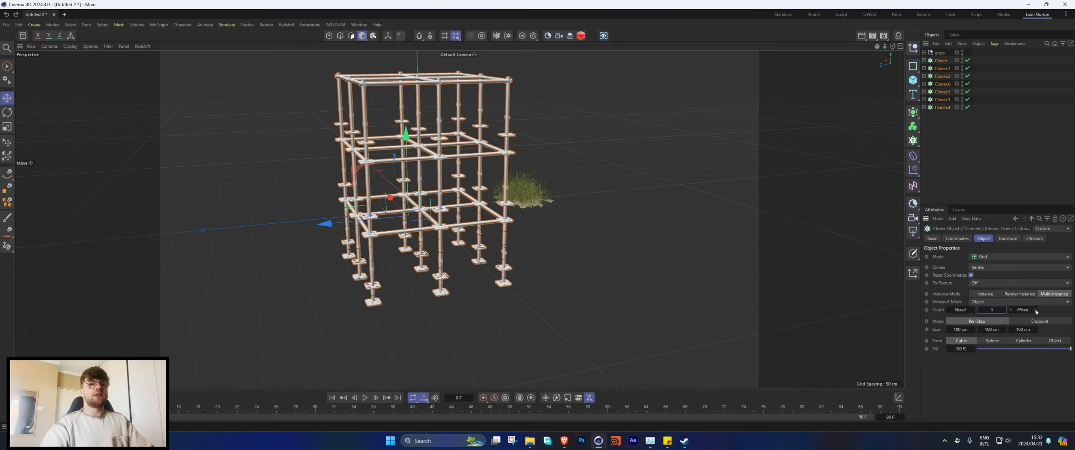
click(1036, 311)
click(1036, 311)
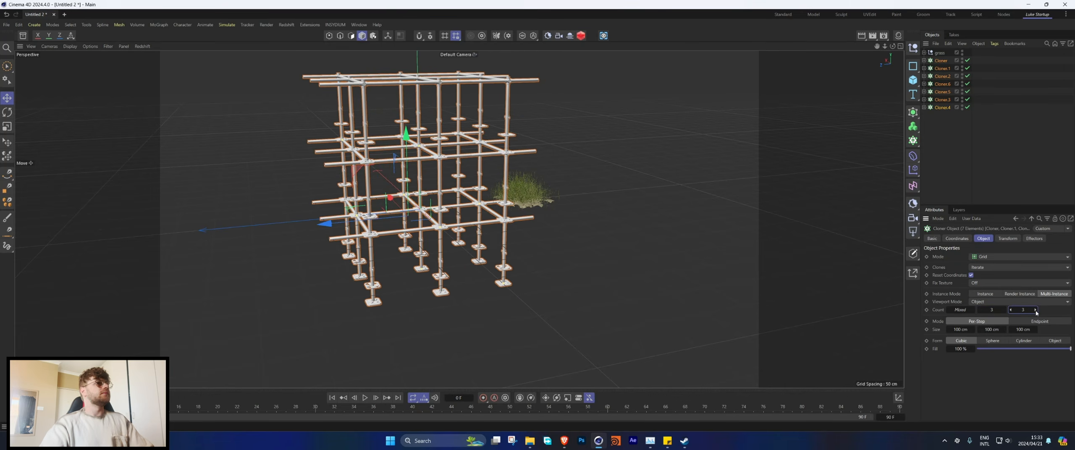
click(1036, 311)
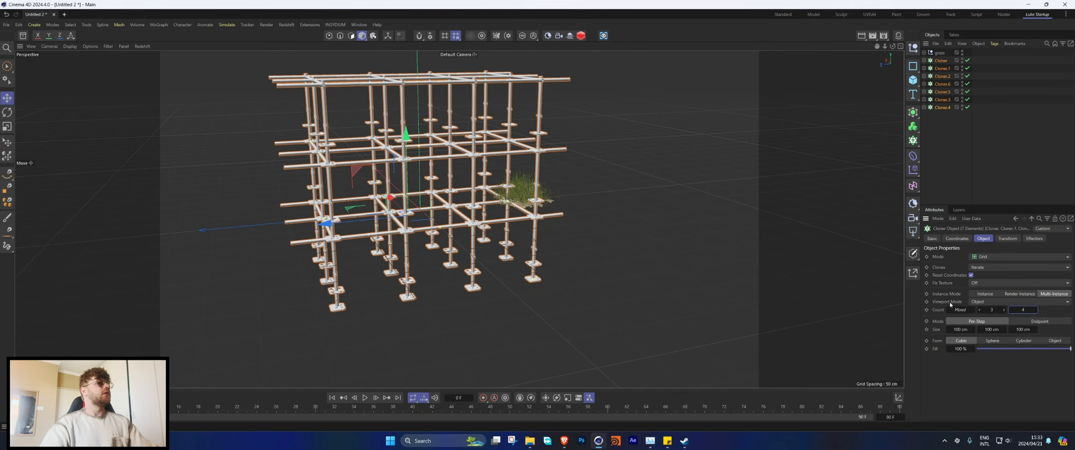
Step: Raise the grid count along X to 4 on all seven cloners
alt+drag(405, 244, 434, 235)
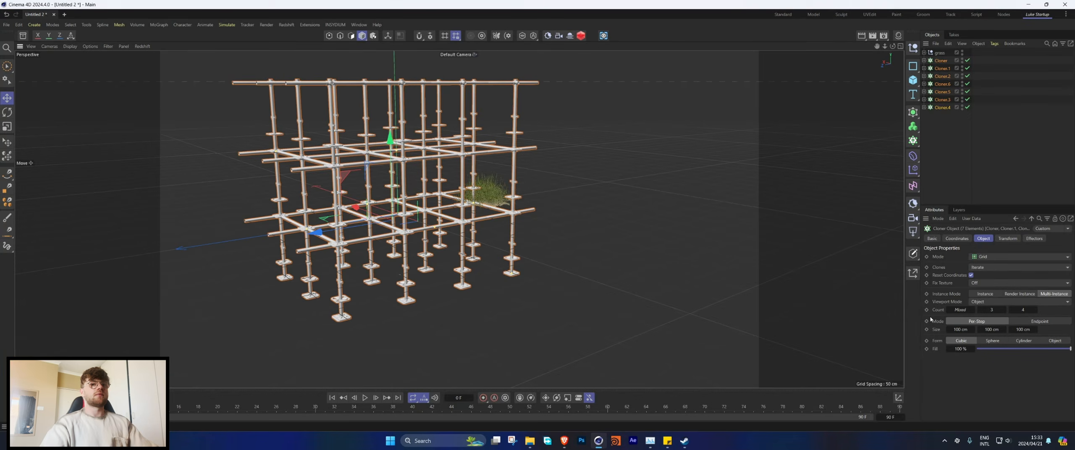
click(974, 310)
click(973, 310)
click(973, 310)
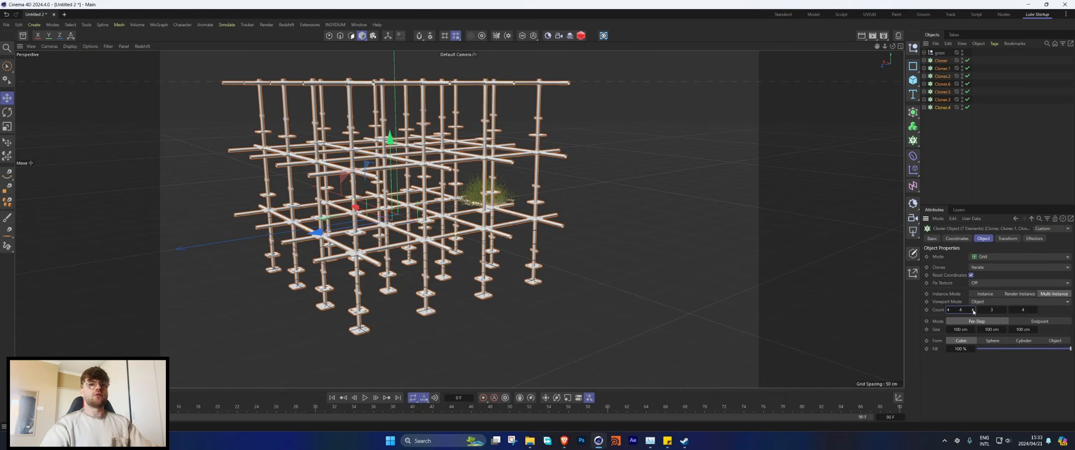
alt+drag(483, 189, 513, 180)
Step: Remove the overhanging horizontal poles by setting Cloner.3's X count to 3 and Cloner.5's Z count to 3
click(564, 173)
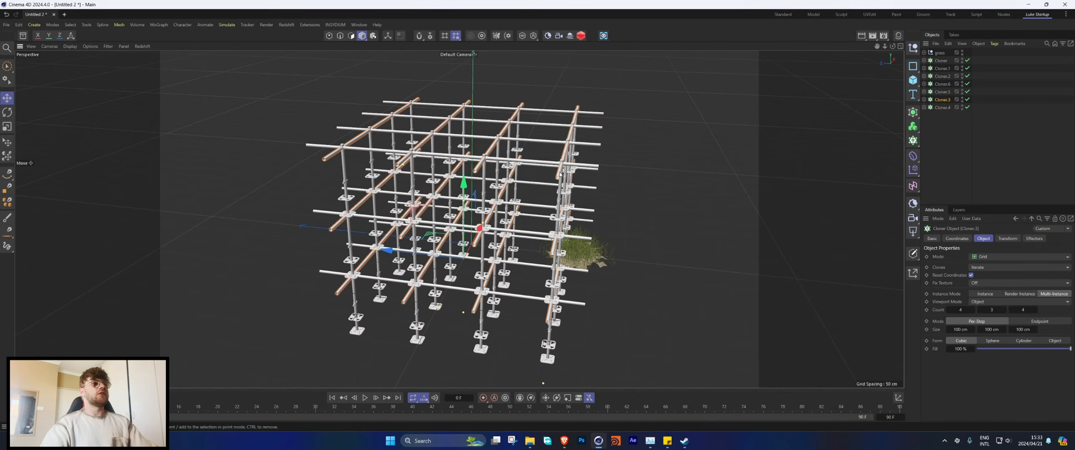
click(1011, 310)
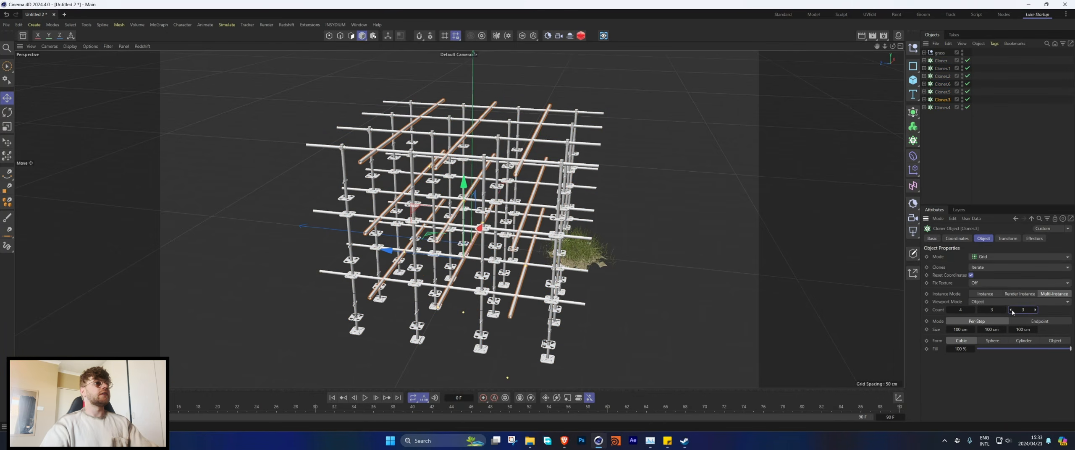
key(ctrl+z)
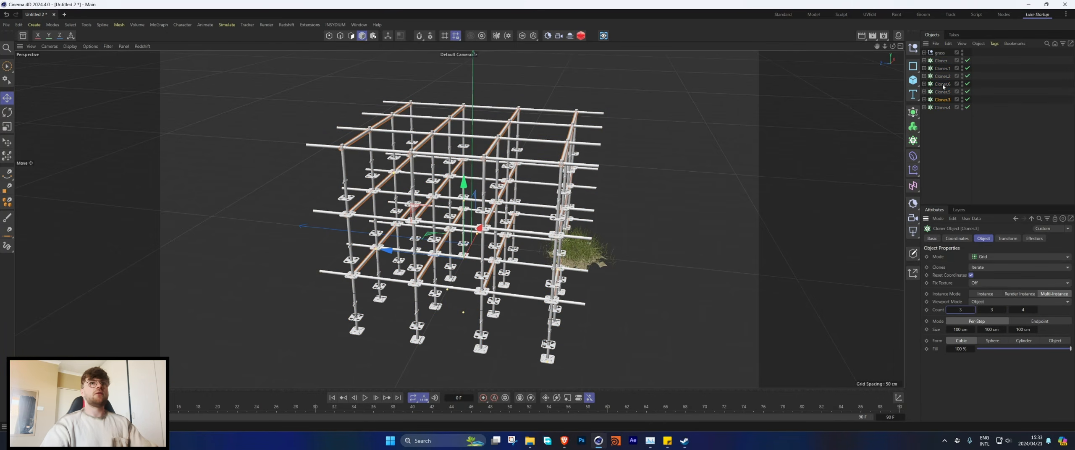
click(941, 92)
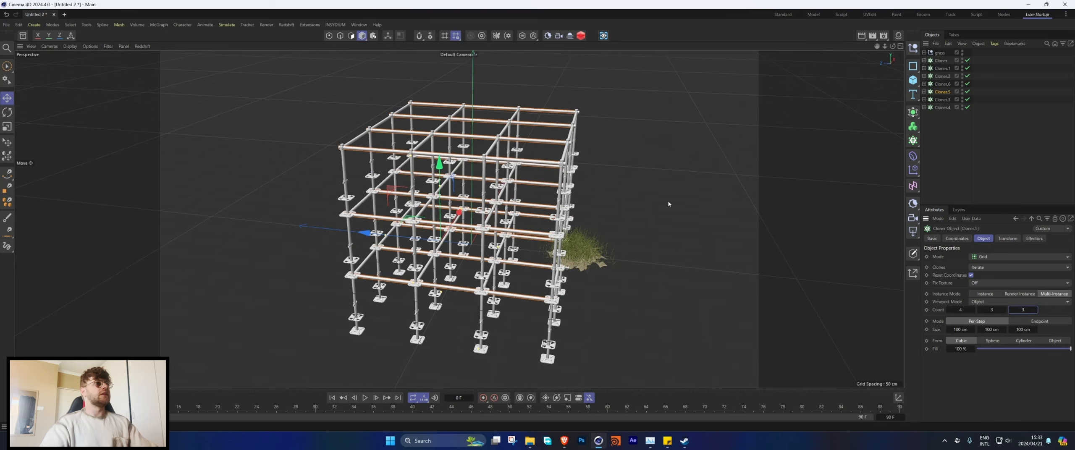
alt+drag(538, 206, 571, 180)
Step: Group all seven cloners under a null and rename it Scaffolding
drag(958, 124, 940, 58)
key(alt+g)
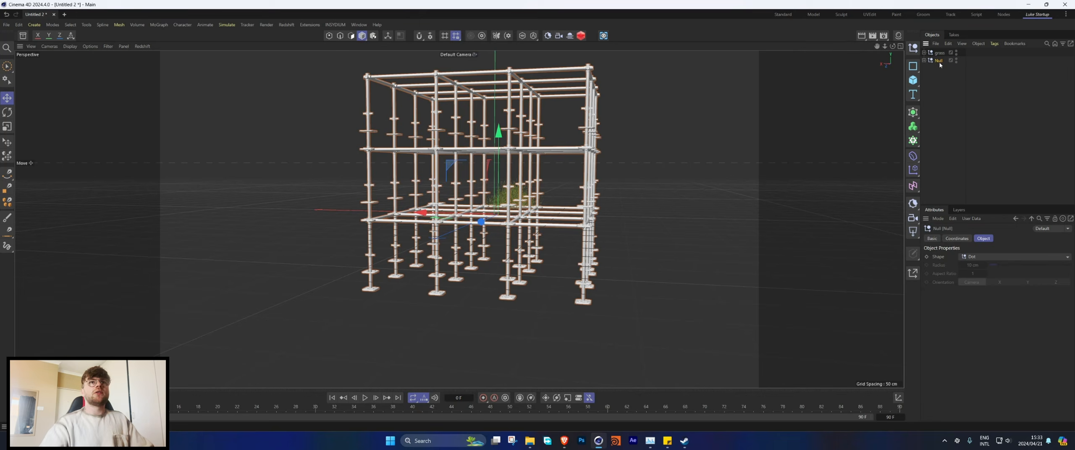
double_click(939, 60)
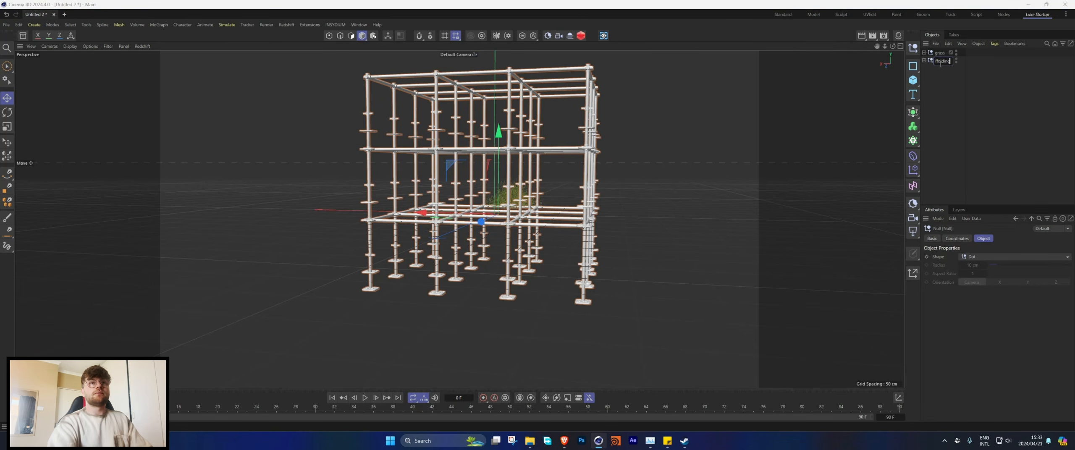
click(955, 95)
Step: Raise the Scaffolding null in the Front view so its lowest base plates rest at ground level
middle_click(707, 188)
middle_click(708, 235)
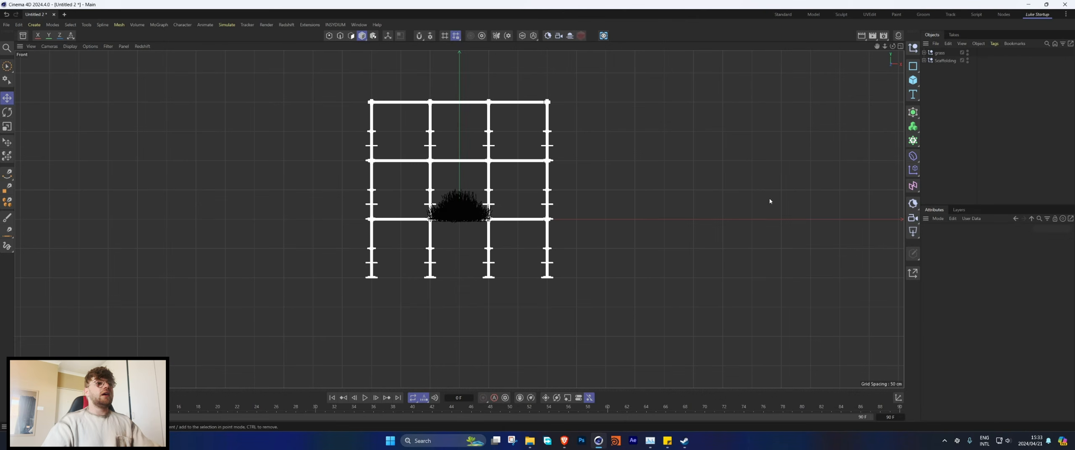
click(935, 63)
drag(466, 180, 465, 120)
middle_click(465, 121)
middle_click(454, 168)
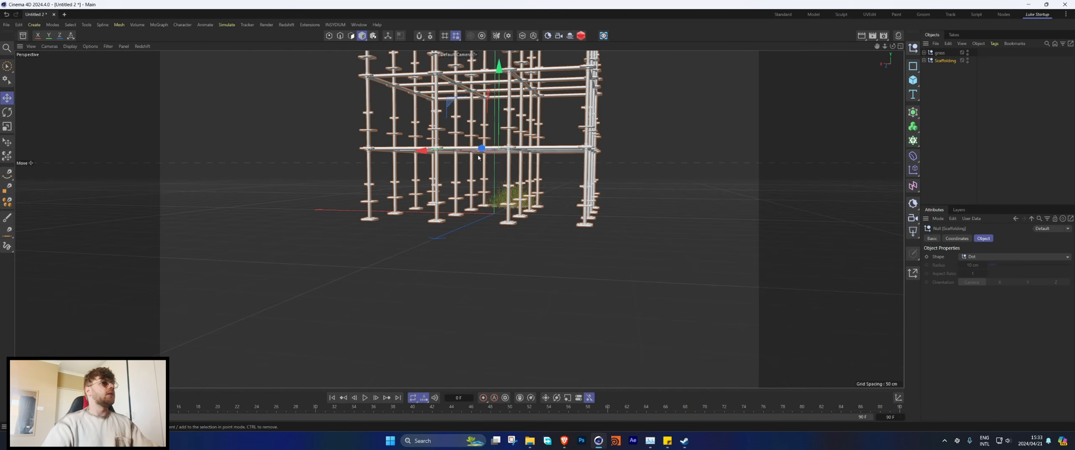
Step: Select the plate and connector cloners, Cloner and Cloner.2, inside the Scaffolding group and add a Random effector to them
alt+drag(455, 168, 509, 135)
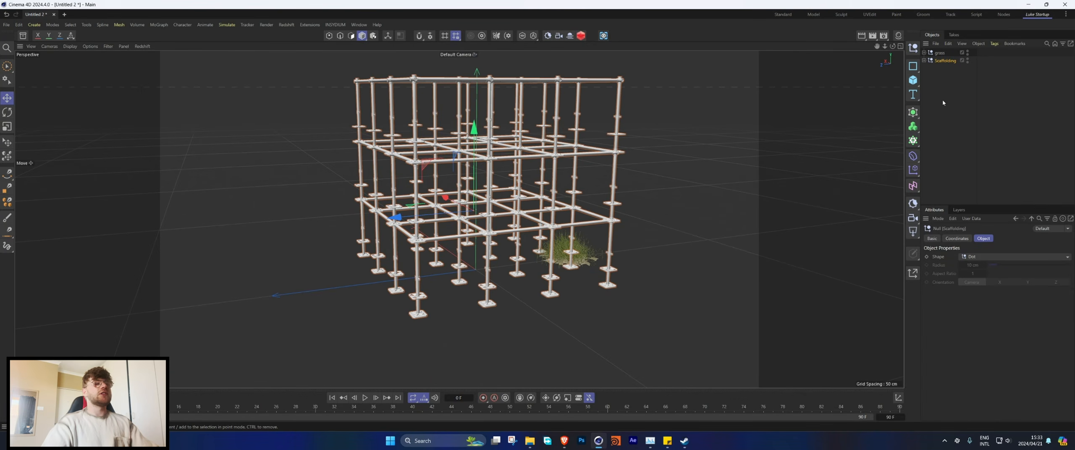
click(924, 61)
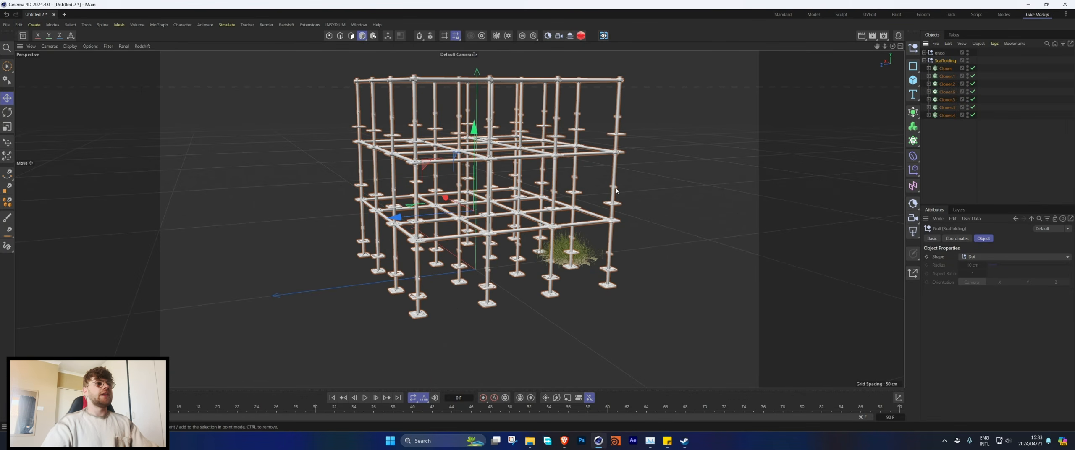
click(616, 189)
shift+click(618, 206)
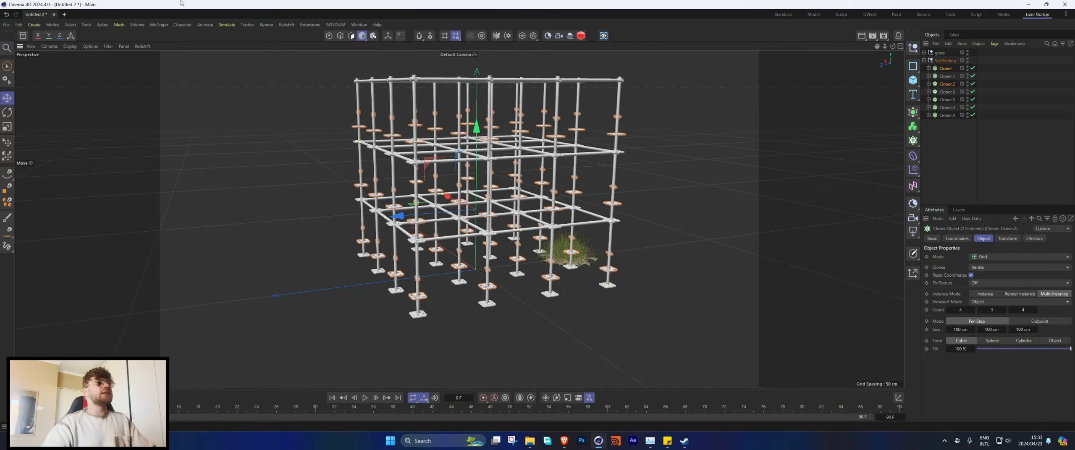
click(159, 25)
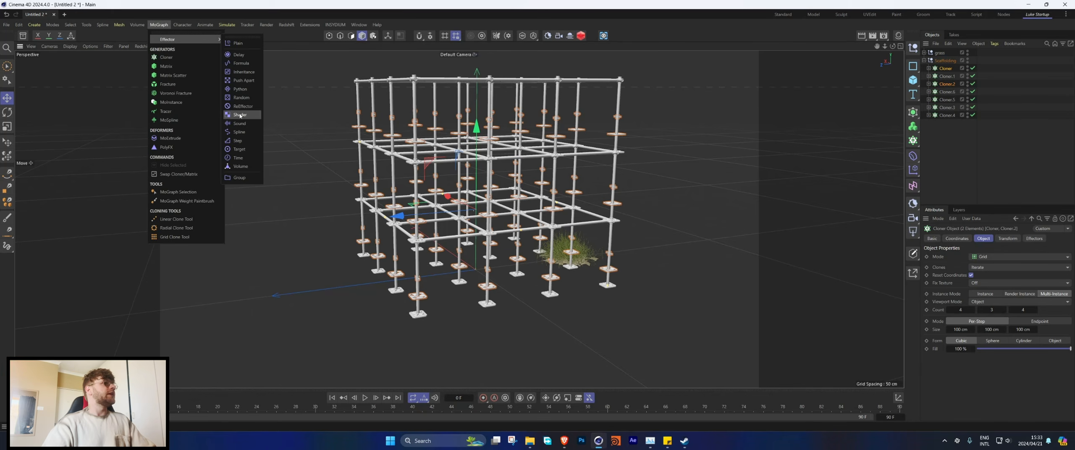
click(243, 98)
Step: Set the Random effector's position variation to 0 cm on X, Y and Z
click(1004, 238)
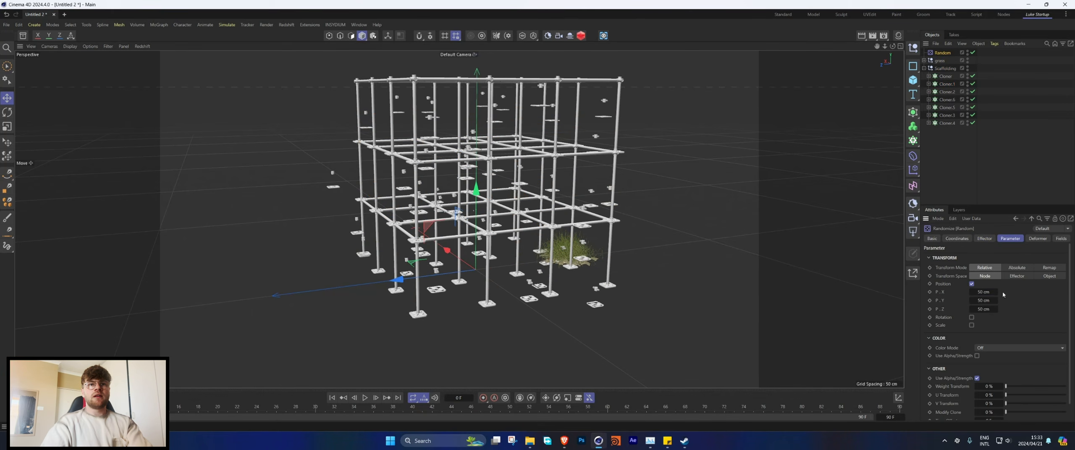
text(0)
key(Tab)
key(Tab)
text(0)
key(Return)
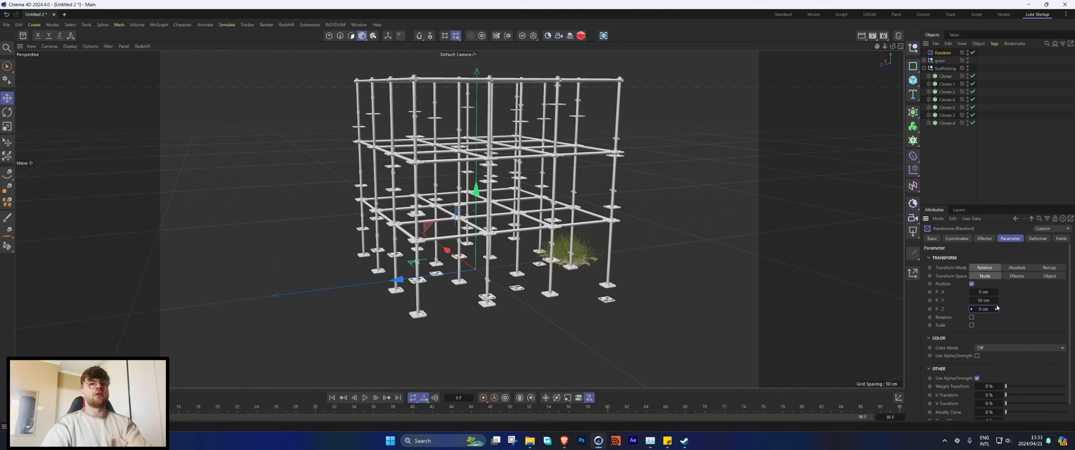
drag(985, 301, 964, 300)
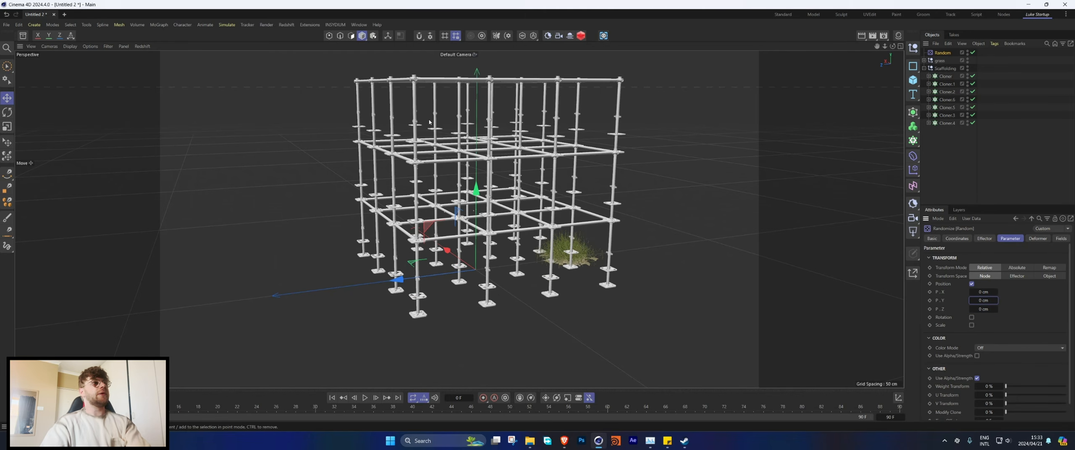
alt+drag(540, 151, 550, 172)
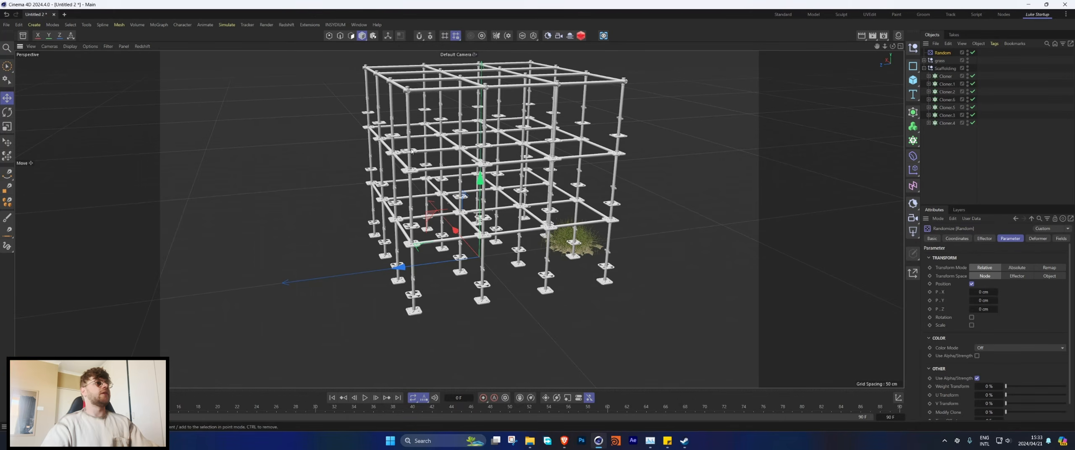
scroll(966, 365, down, 2)
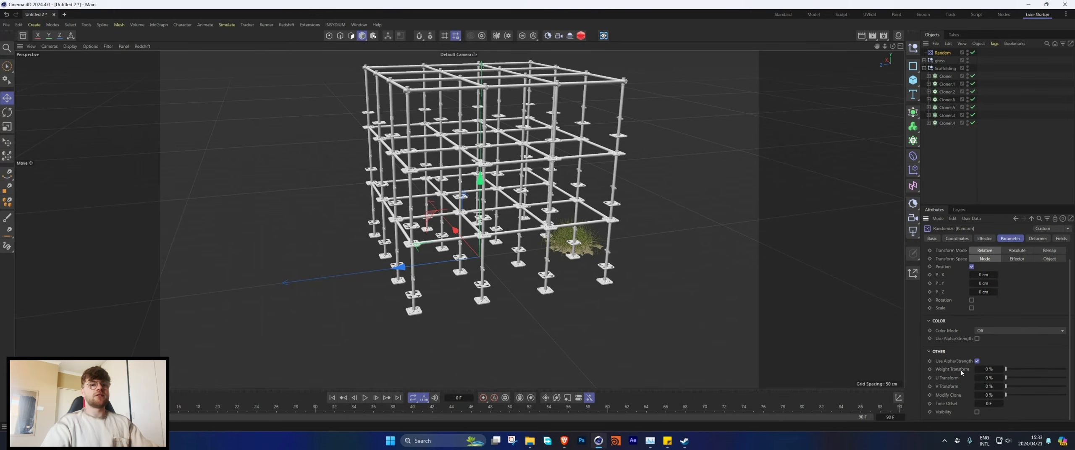
click(976, 412)
click(977, 411)
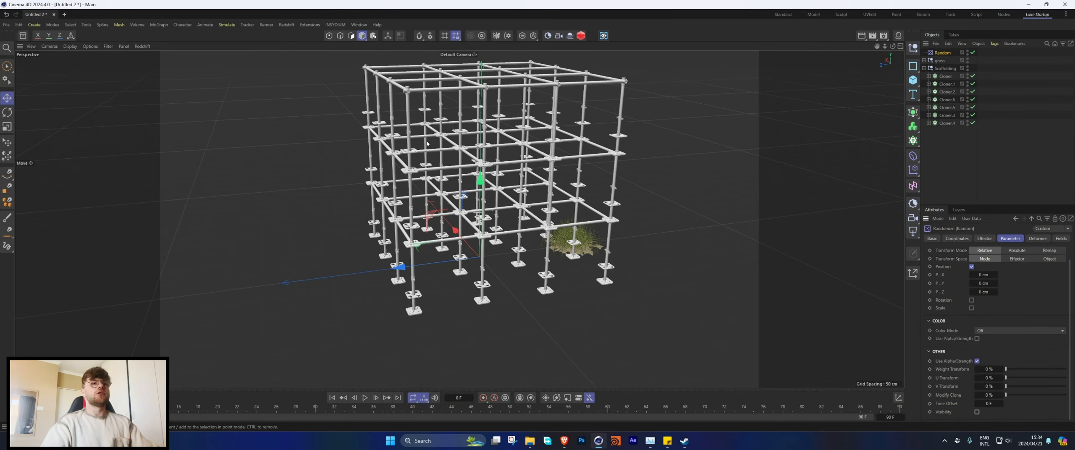
alt+drag(427, 144, 429, 116)
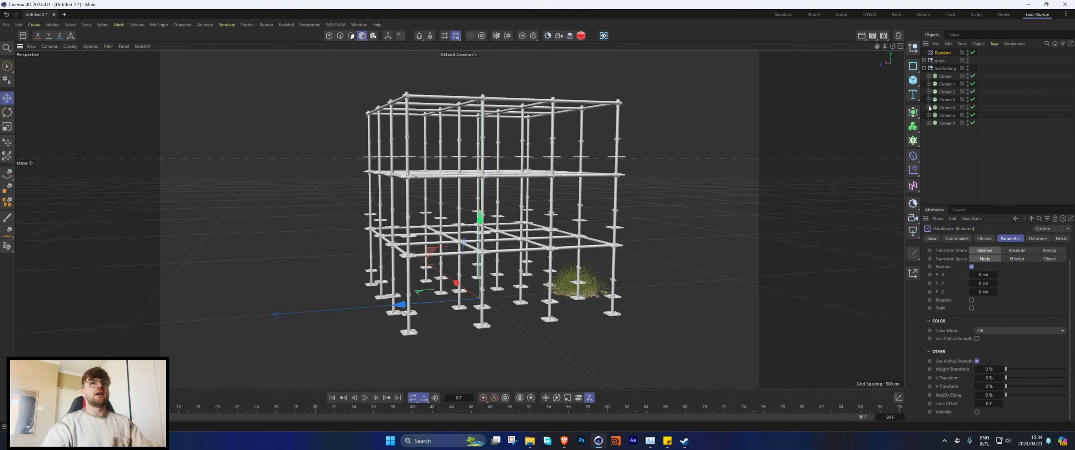
Step: Add a Plain effector to all seven scaffolding cloners, with Position disabled and Visibility enabled
drag(945, 98, 922, 75)
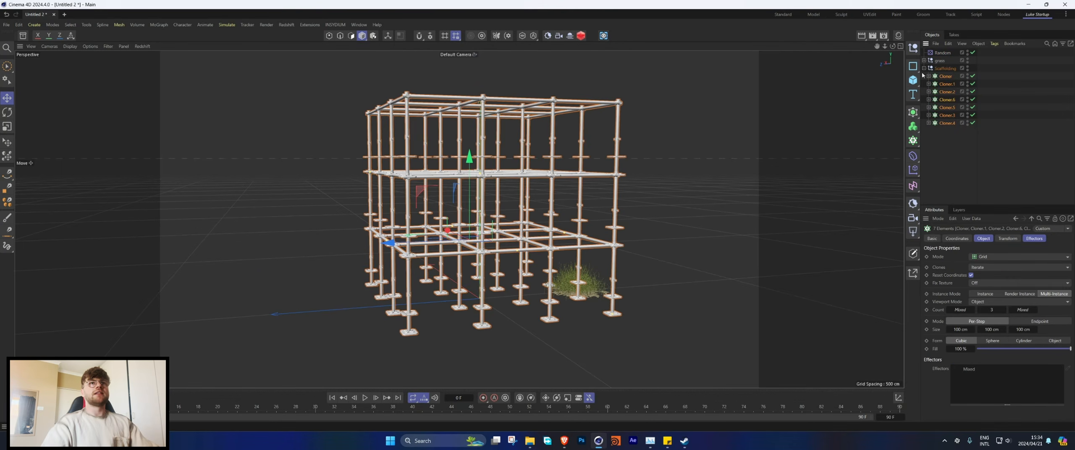
click(159, 24)
click(241, 43)
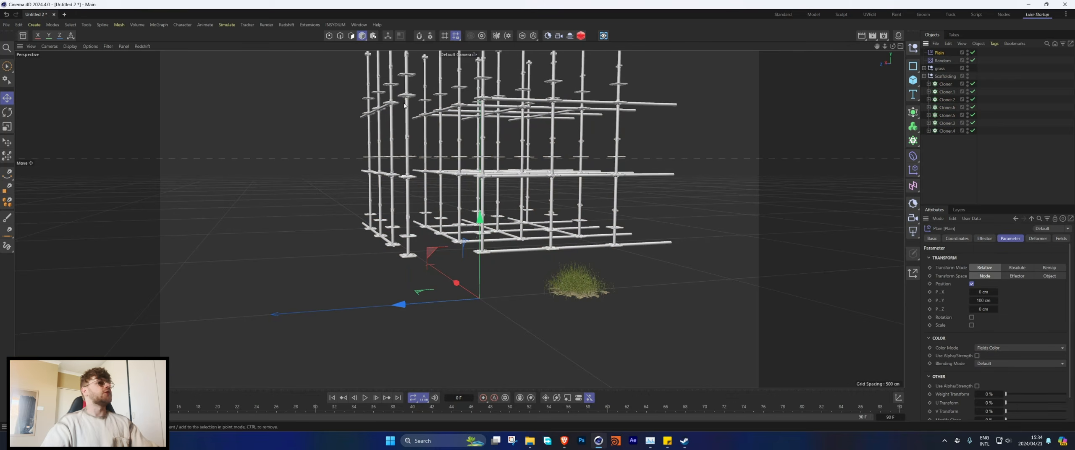
click(972, 284)
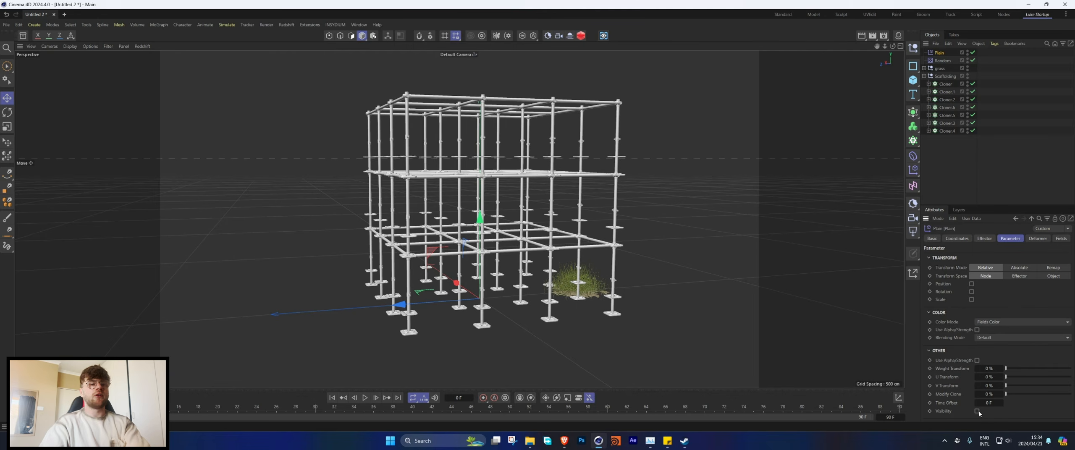
Step: Add a Shader Field to the Plain effector and load a Noise shader into it
click(1060, 239)
click(945, 313)
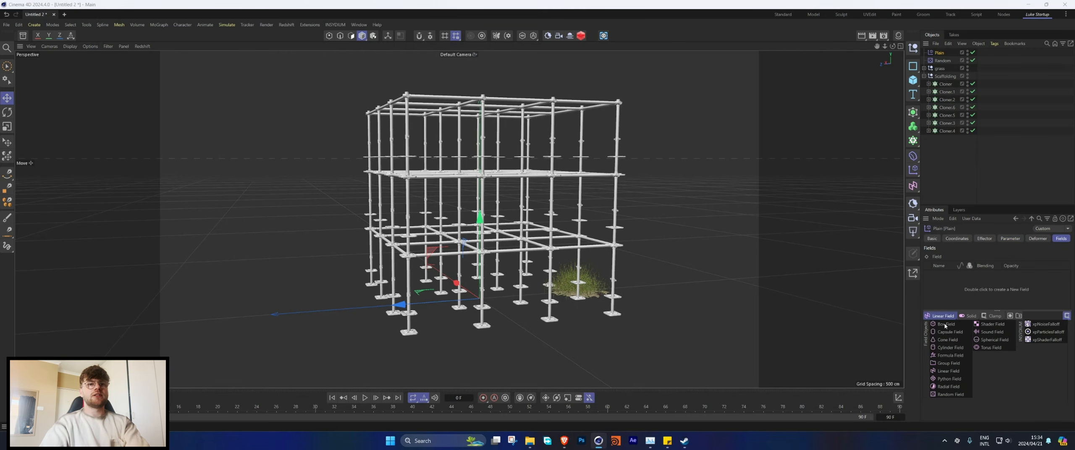
click(994, 327)
click(955, 365)
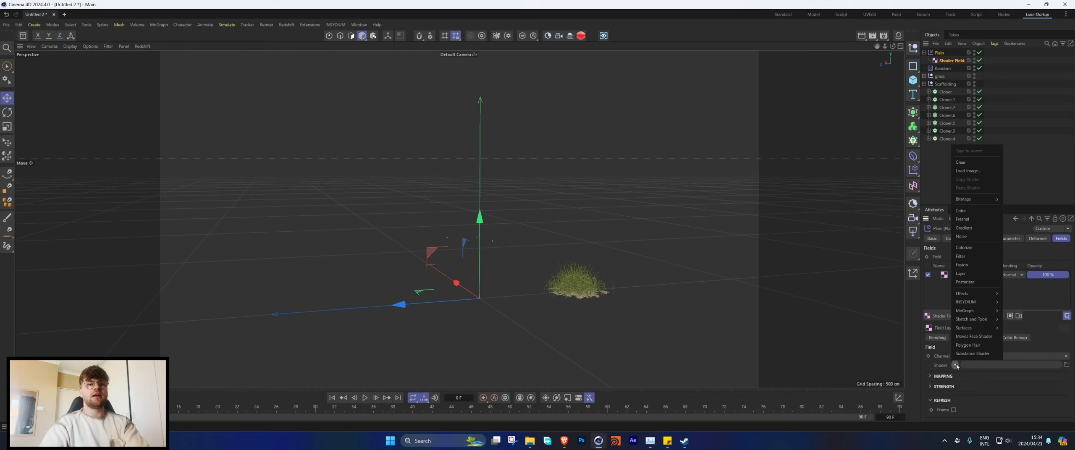
click(974, 232)
Step: Set the Noise shader's Global Scale to 500%
click(968, 382)
click(991, 357)
text(5)
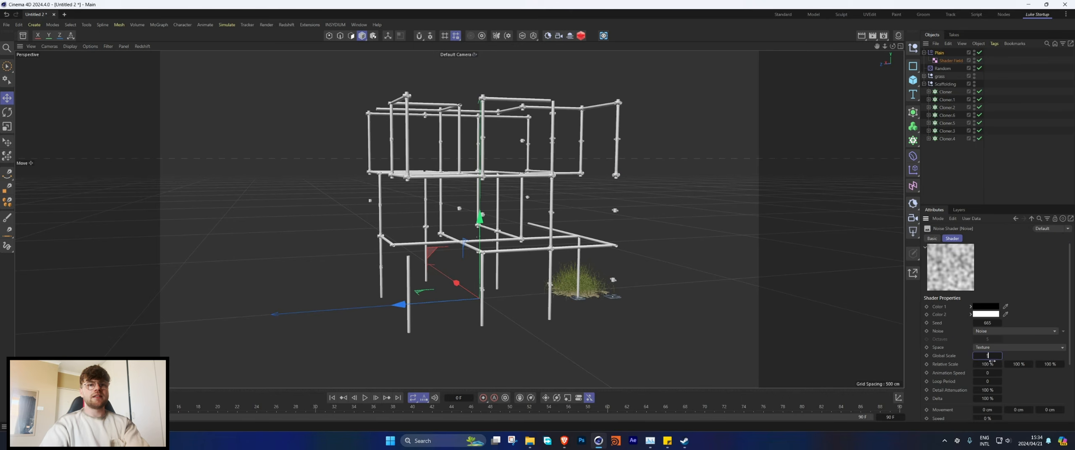
text(00)
key(Return)
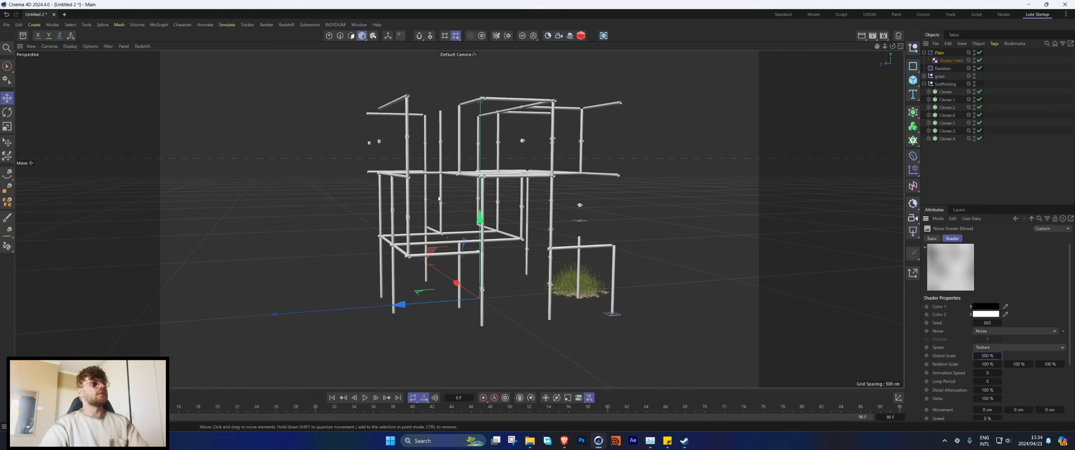
Step: Raise the Noise shader's seed and compare the layouts from a low angle to choose which scaffolding pieces are hidden
click(999, 323)
alt+drag(498, 223, 409, 208)
alt+middle_drag(476, 211, 431, 225)
alt+middle_drag(484, 218, 488, 206)
alt+drag(494, 210, 499, 204)
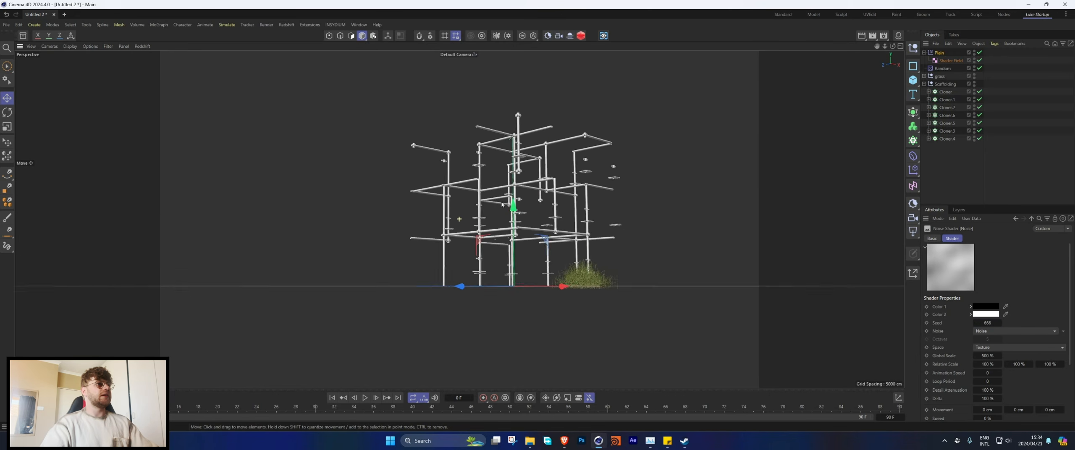
alt+right_drag(505, 204, 526, 199)
alt+middle_drag(526, 199, 510, 197)
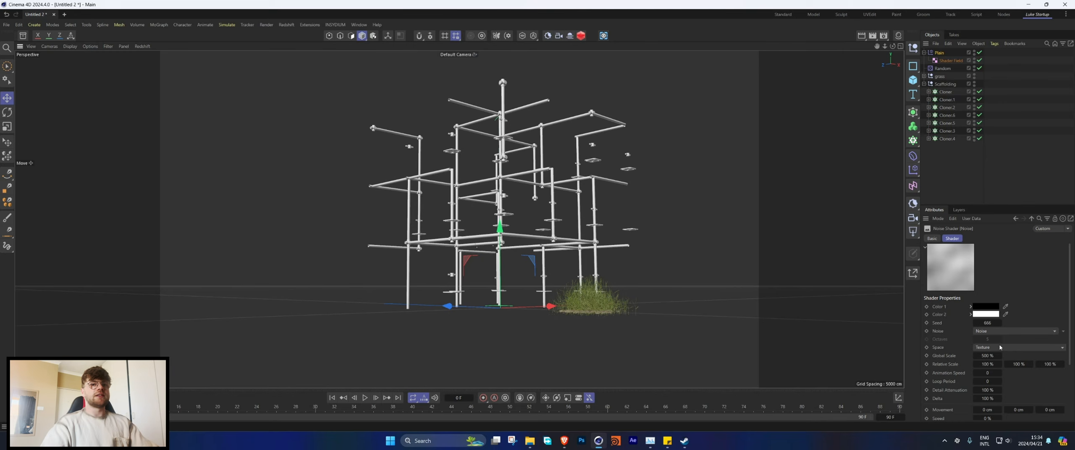
click(1001, 323)
click(1001, 323)
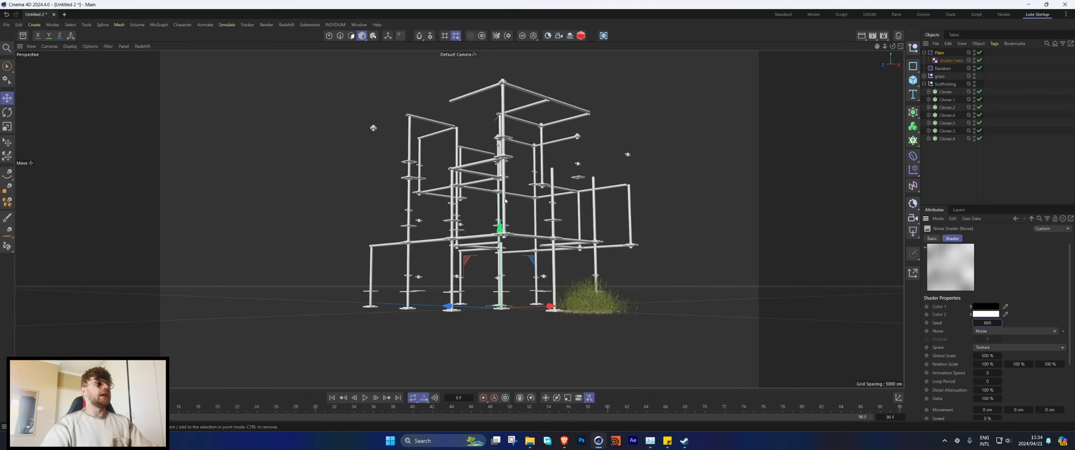
Step: Create a Redshift camera from the current low view of the scaffolding
click(560, 37)
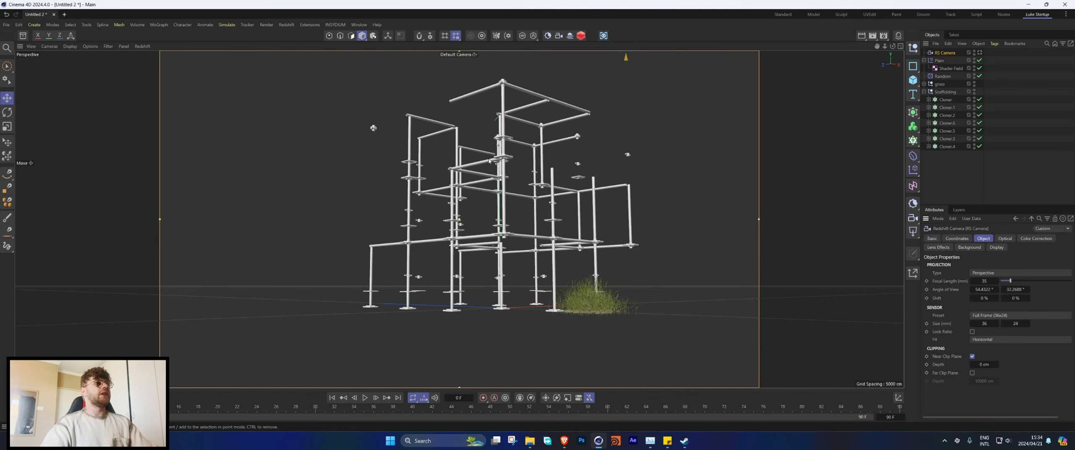
alt+drag(498, 209, 441, 210)
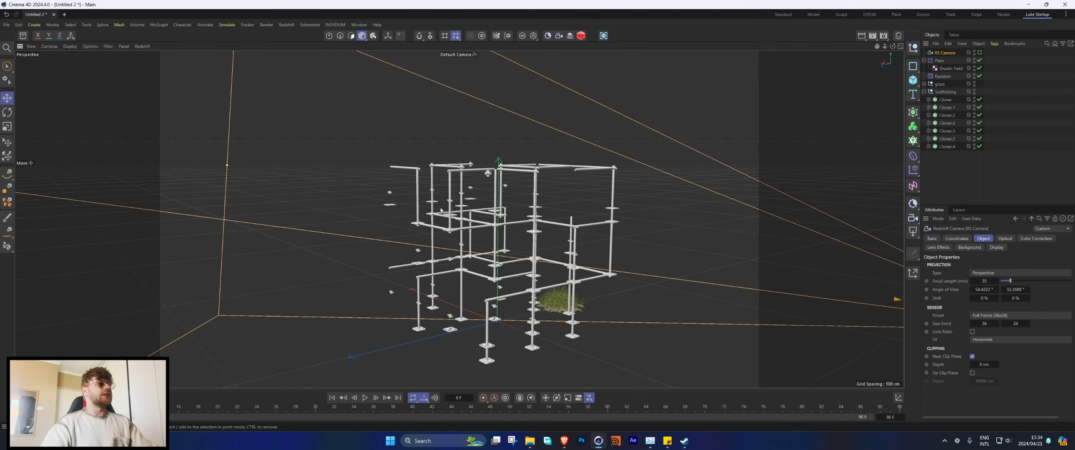
Step: Add a Spherical Field to the Plain effector, move it towards the scaffolding's corner and enlarge it to about 290 cm
click(952, 68)
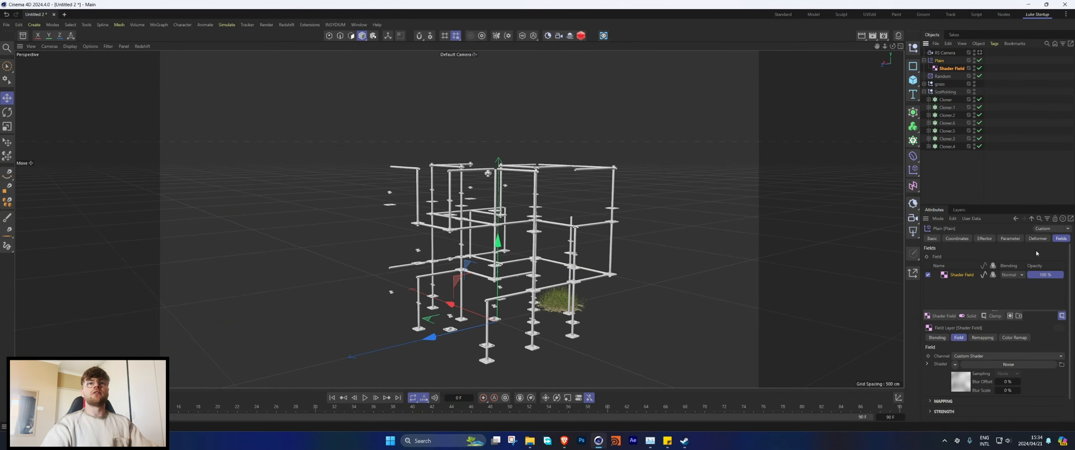
click(942, 317)
click(985, 341)
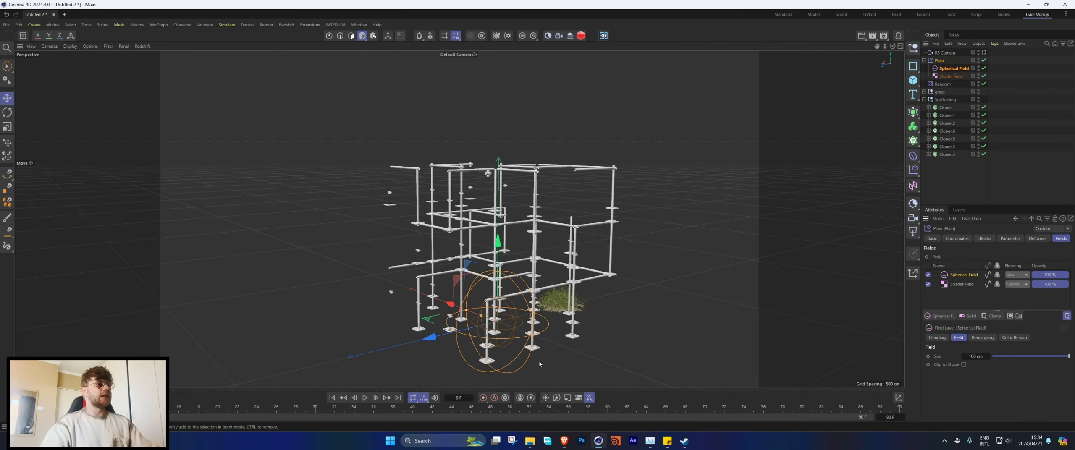
drag(466, 309, 417, 292)
drag(457, 332, 373, 351)
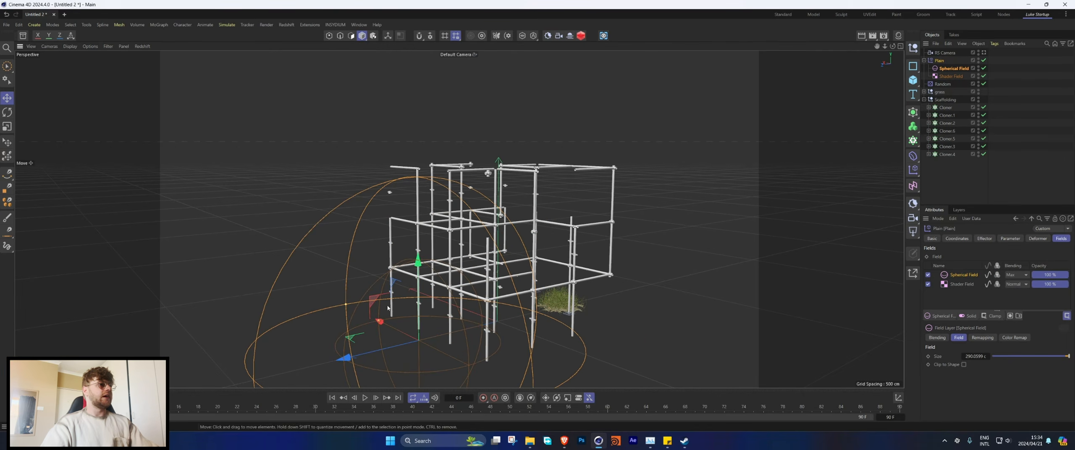
Step: Raise the Spherical Field to the scaffolding's upper levels and shift it horizontally over the structure
drag(419, 272, 416, 195)
alt+drag(462, 245, 510, 189)
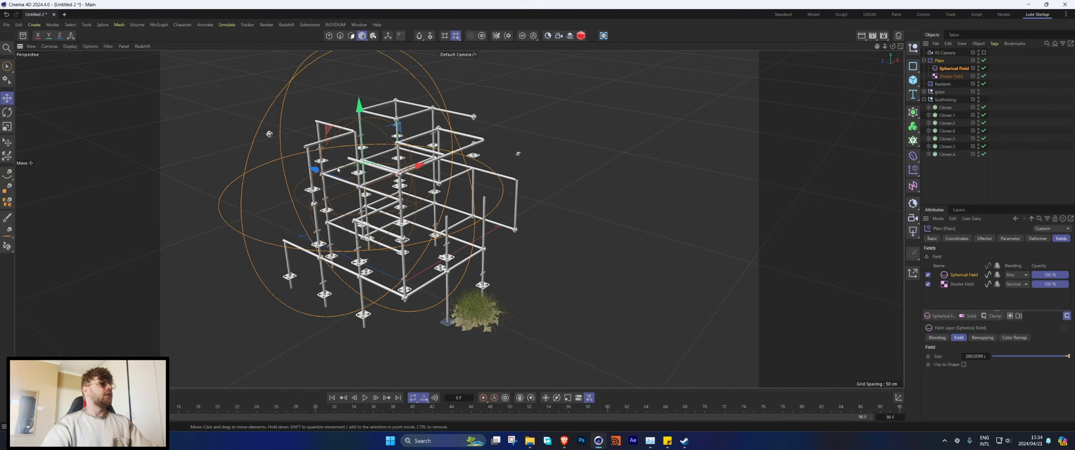
drag(329, 177, 350, 185)
Step: Hide the Spherical Field and Shader Field gizmos in the viewport and clear the selection
alt+drag(453, 222, 817, 159)
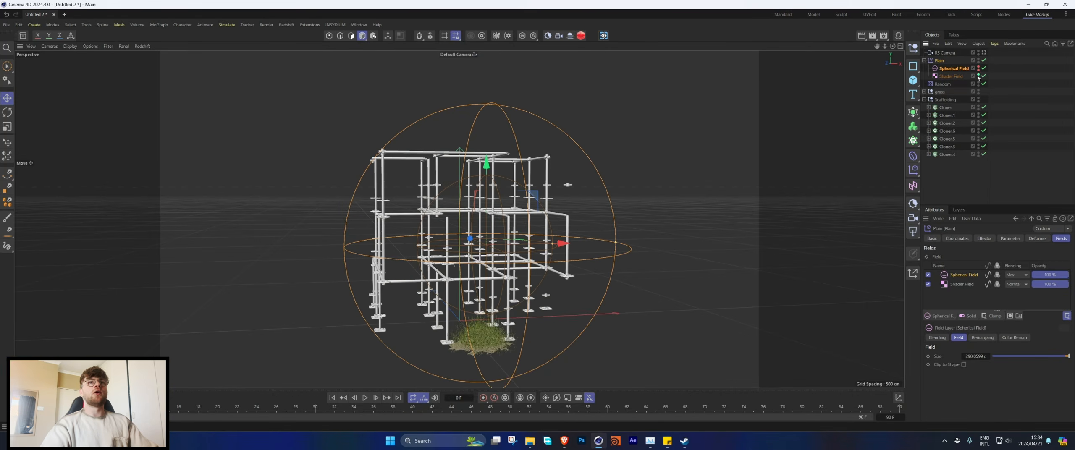
alt+click(977, 77)
alt+drag(672, 219, 701, 210)
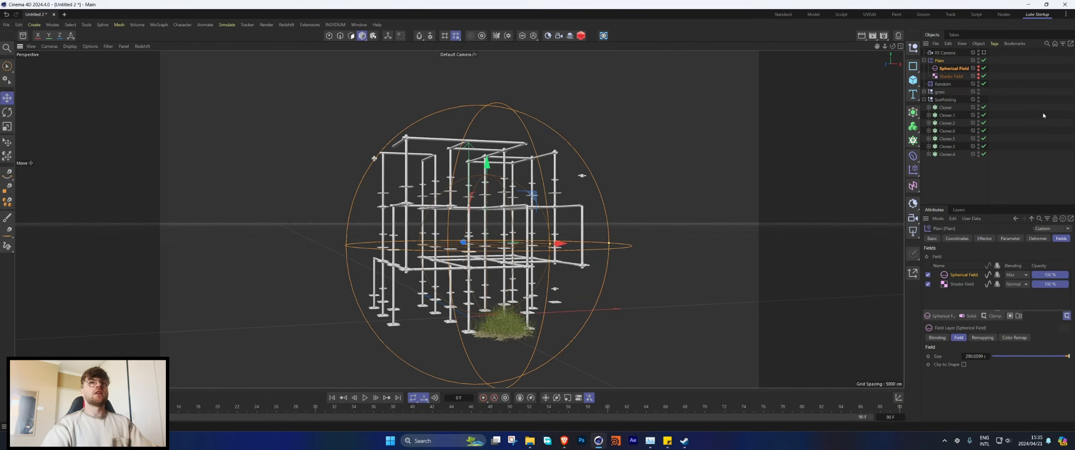
click(1043, 115)
Step: Switch the viewport to look through the RS Camera
alt+drag(525, 210, 442, 218)
click(984, 53)
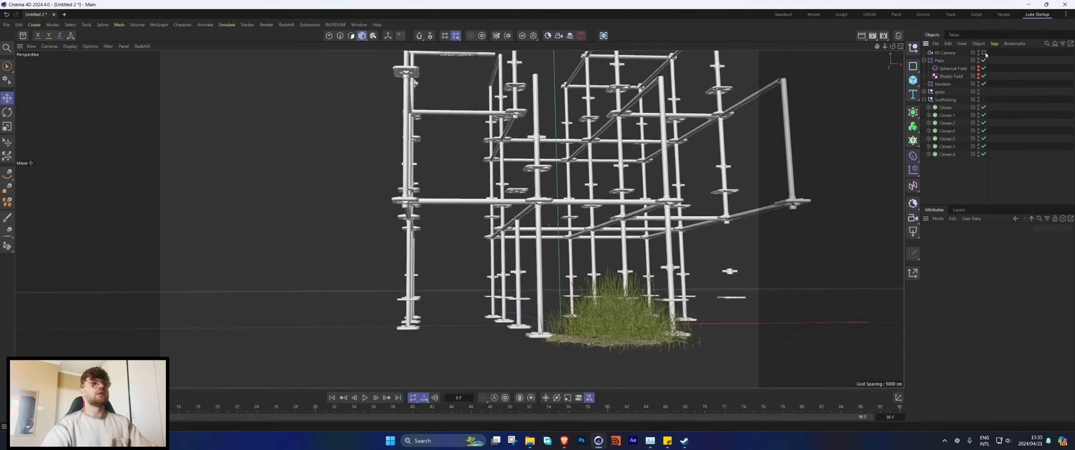
click(984, 53)
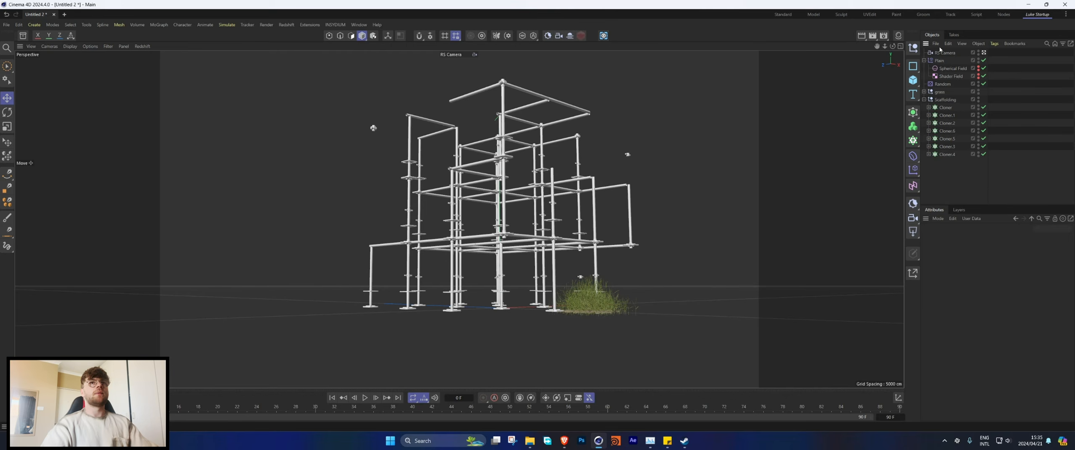
Step: Capture the stray floating connector of Cloner.1 in a MoGraph Selection tag and keep that tag selected
click(942, 108)
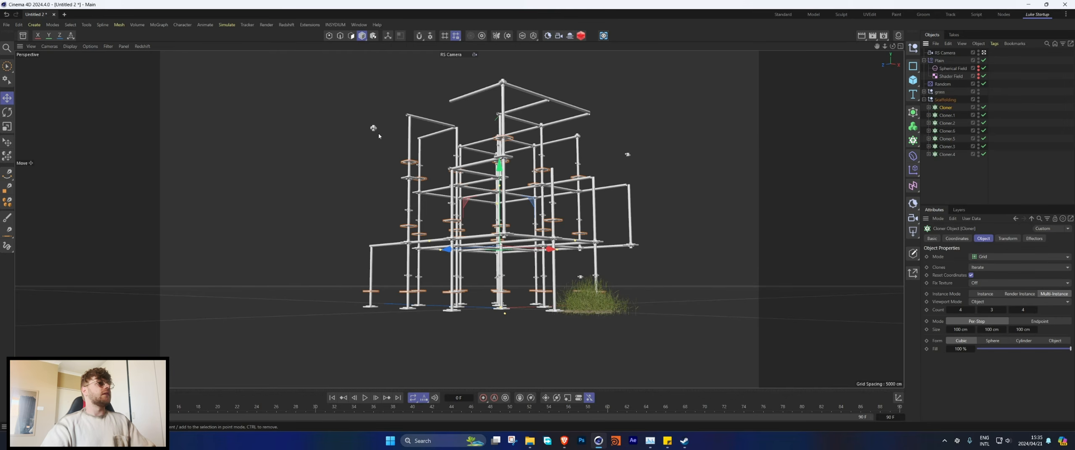
click(158, 25)
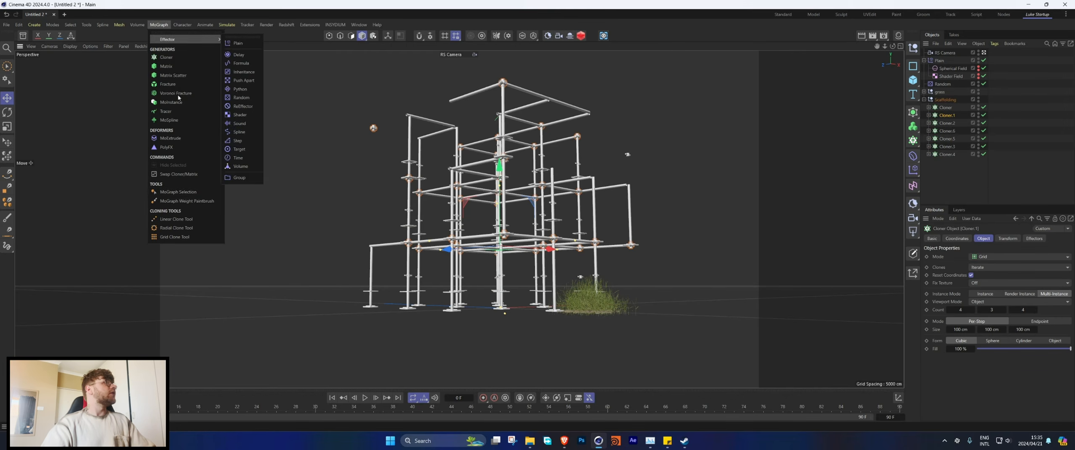
click(195, 193)
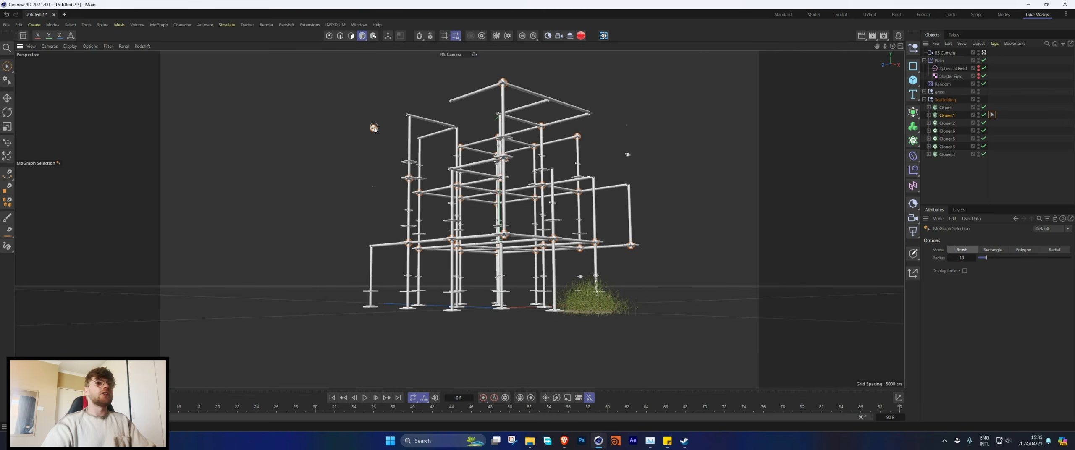
key(Delete)
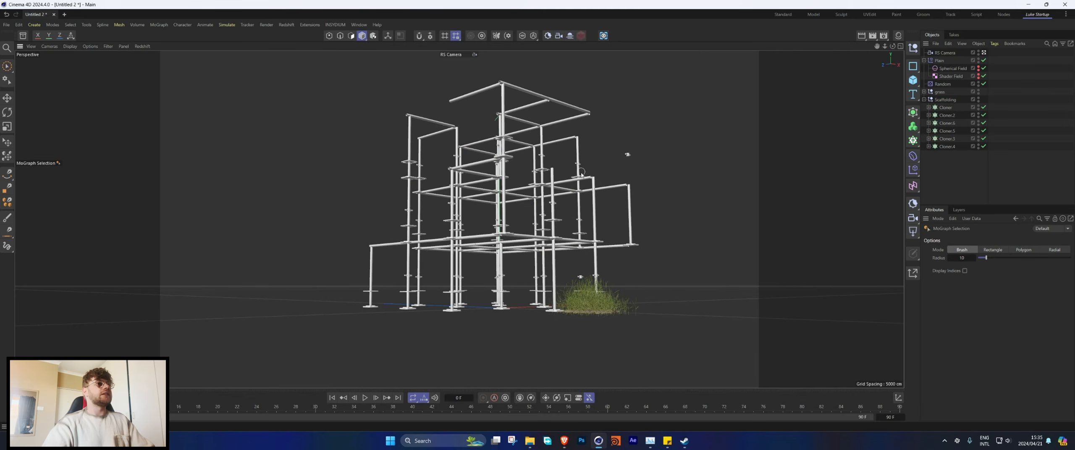
key(ctrl+z)
click(992, 115)
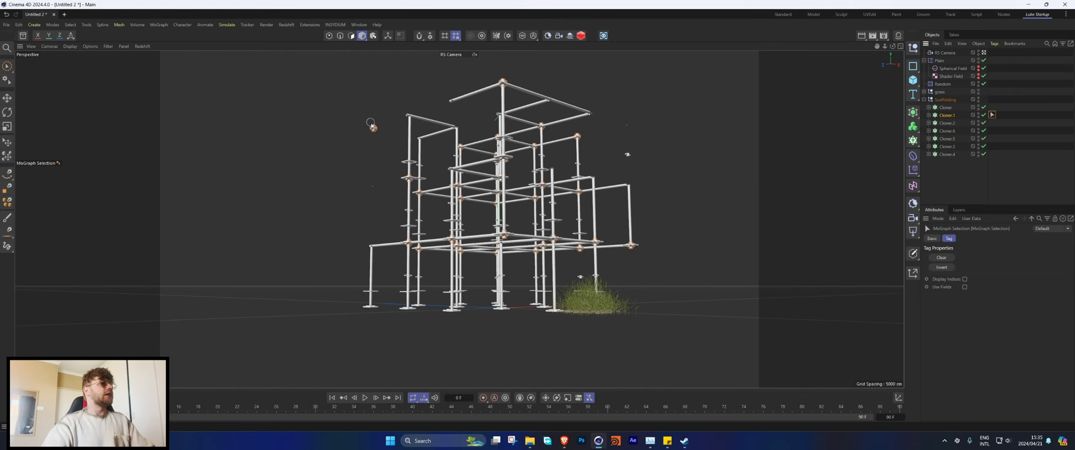
Step: Add a second Plain effector for the MoGraph selection, with position off and a uniform scale of -1
click(155, 25)
mouse_move(197, 39)
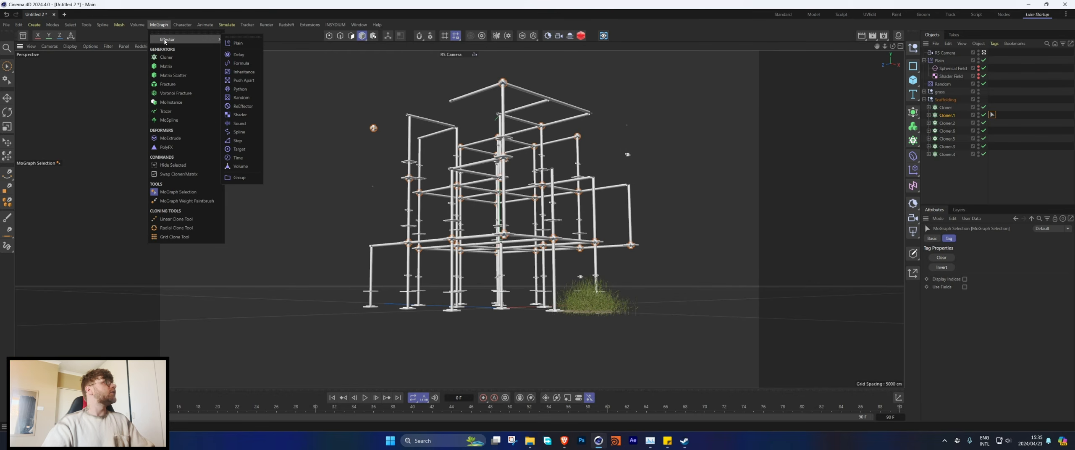
click(247, 45)
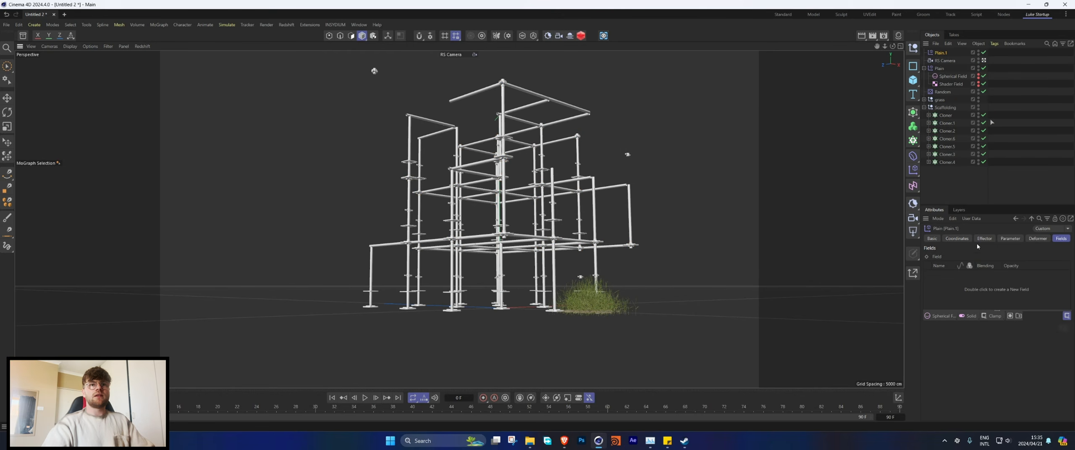
click(1010, 238)
scroll(960, 379, down, 3)
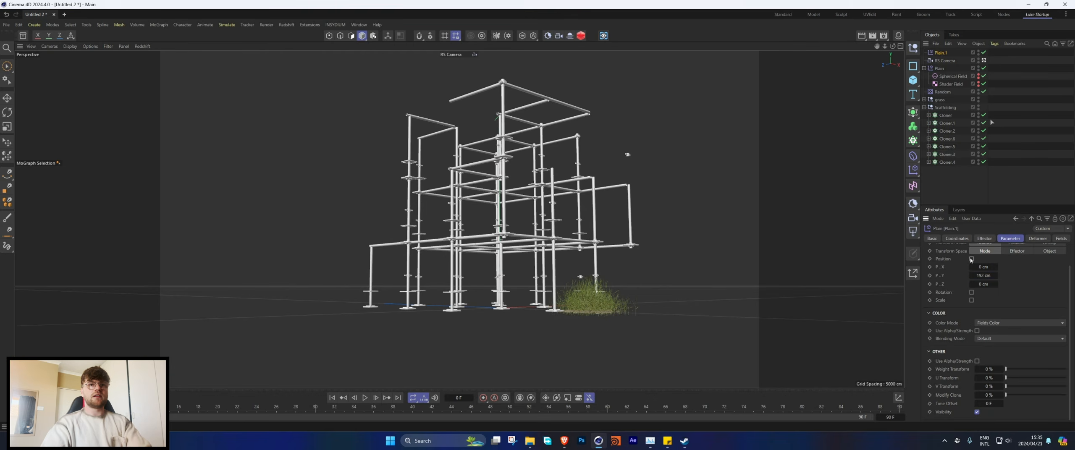
click(971, 259)
click(971, 300)
click(972, 308)
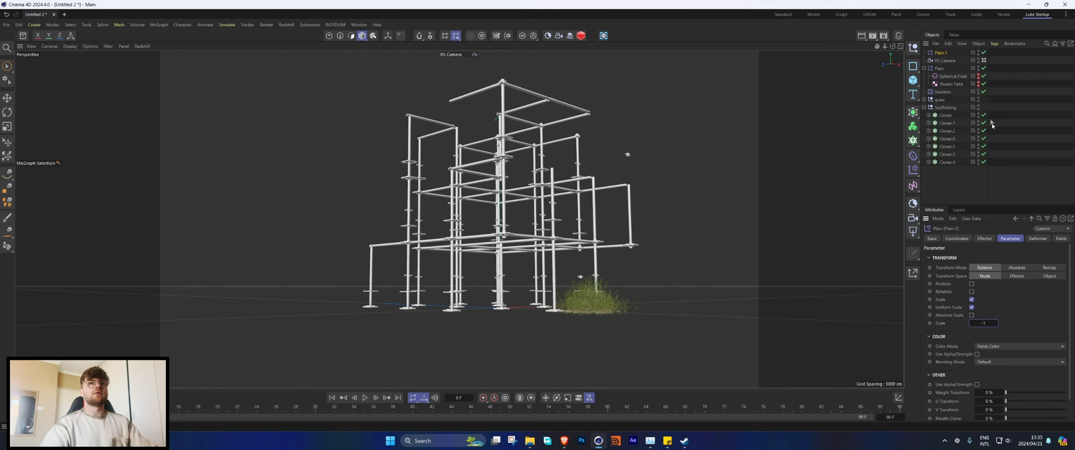
Step: Examine Cloner.1's MoGraph Selection tag and the Selection setting of the new Plain effector
click(992, 122)
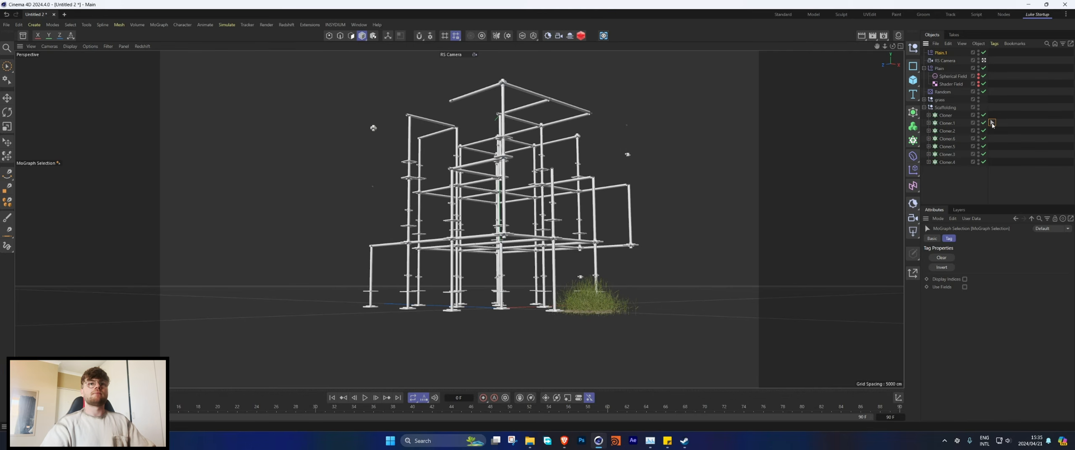
click(940, 53)
click(984, 239)
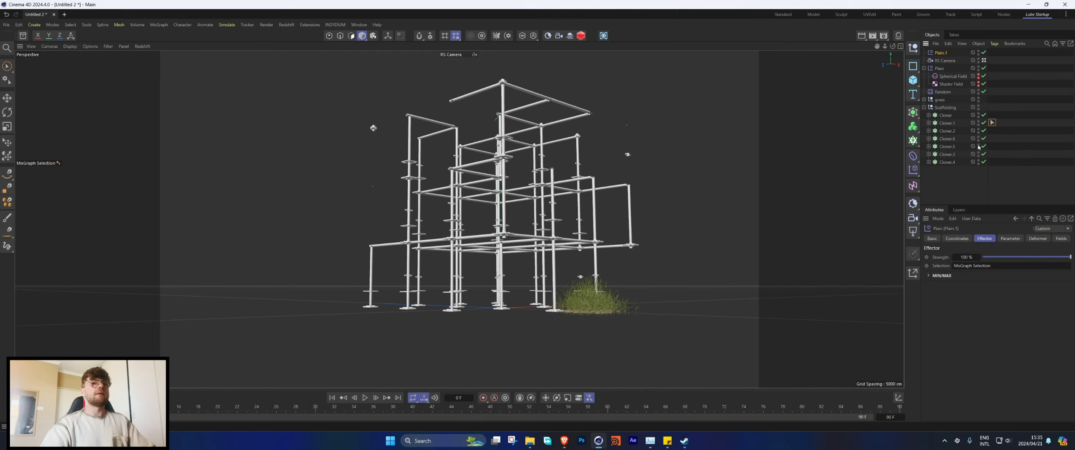
Step: Paint Cloner.1's stray floating connectors with the MoGraph Selection tool so the effector shrinks them, and clear the object selection
click(947, 123)
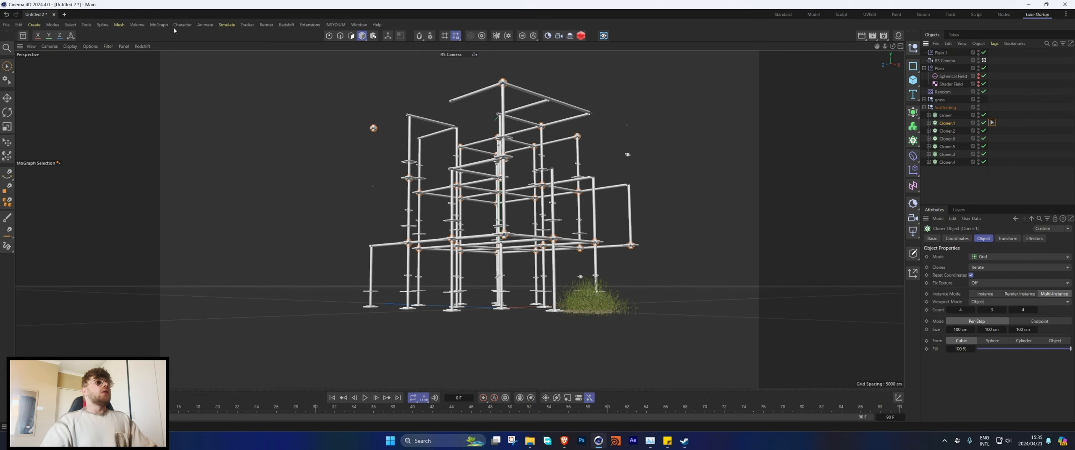
click(158, 25)
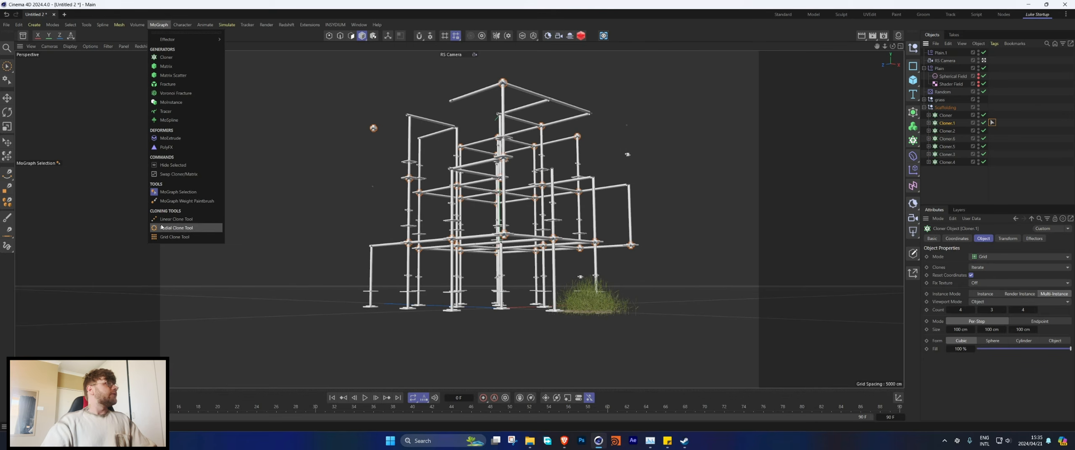
click(178, 191)
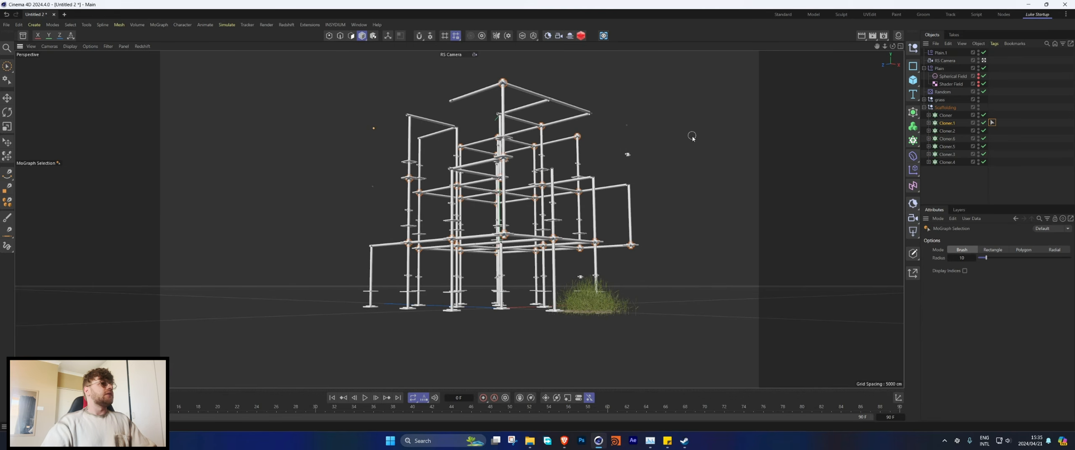
click(627, 124)
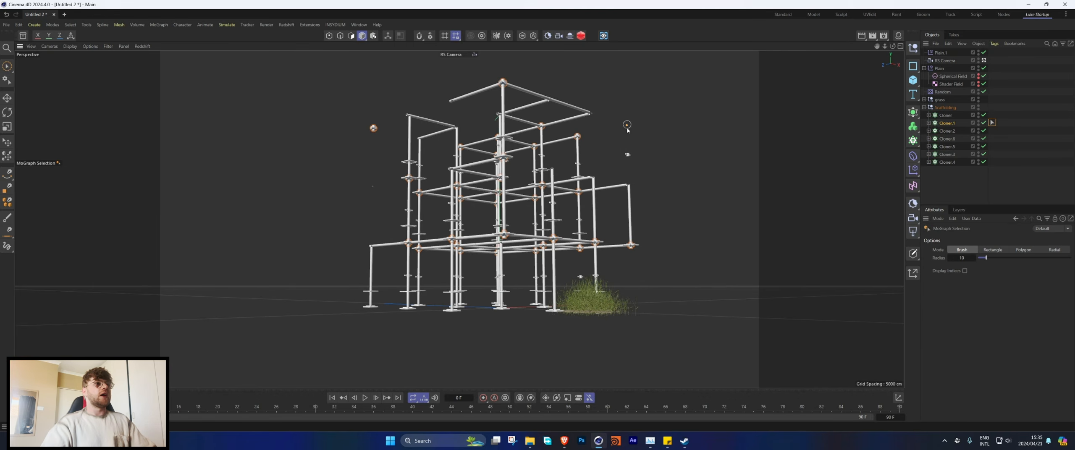
click(374, 129)
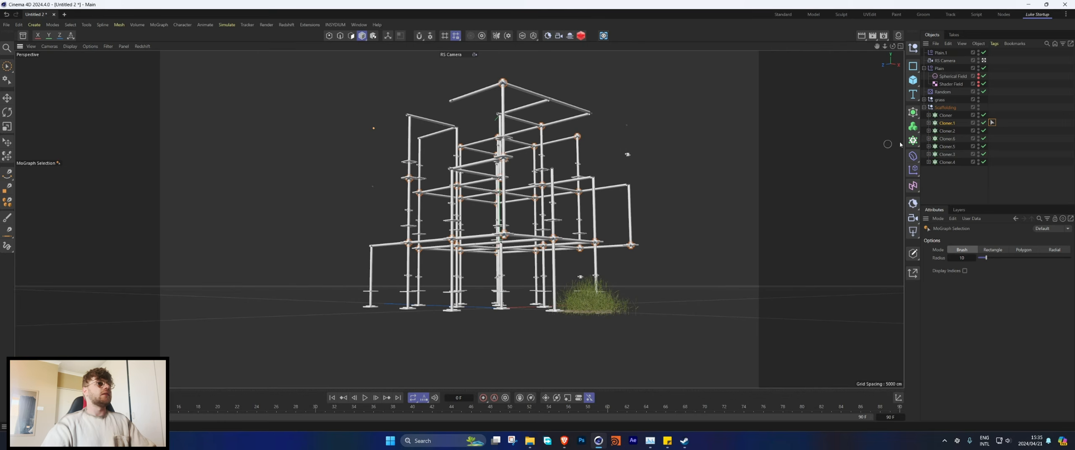
click(1007, 116)
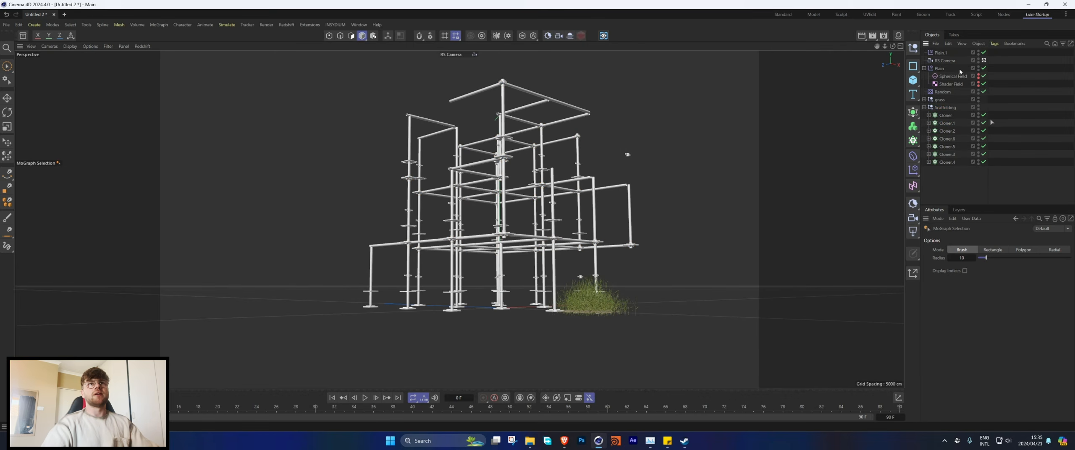
Step: Move the Plain.1, Plain and Random effectors into the Scaffolding group and collapse the group
click(923, 68)
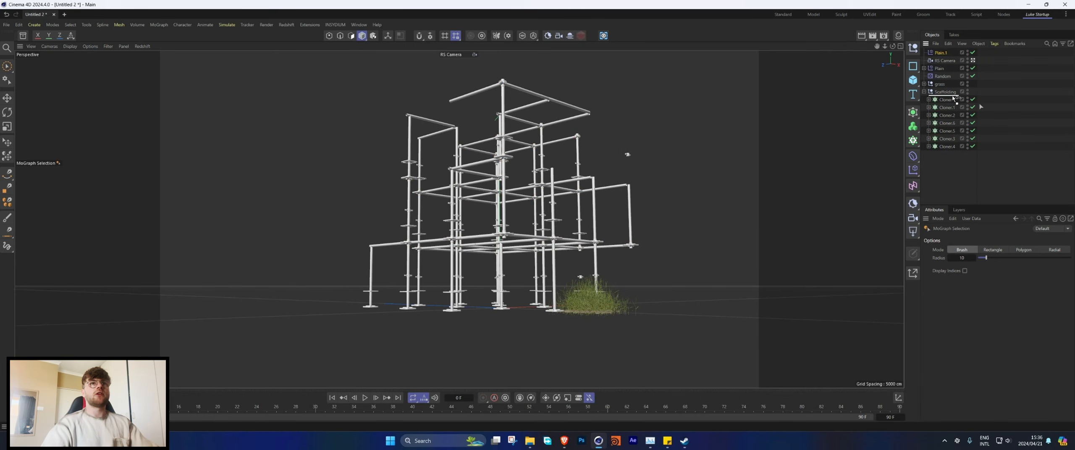
drag(953, 99, 953, 97)
click(923, 84)
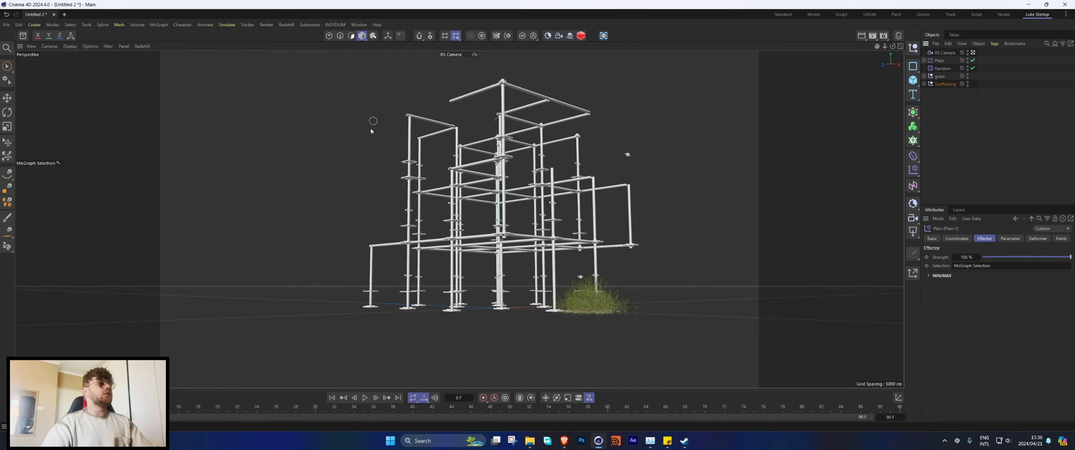
click(939, 60)
ctrl+click(940, 69)
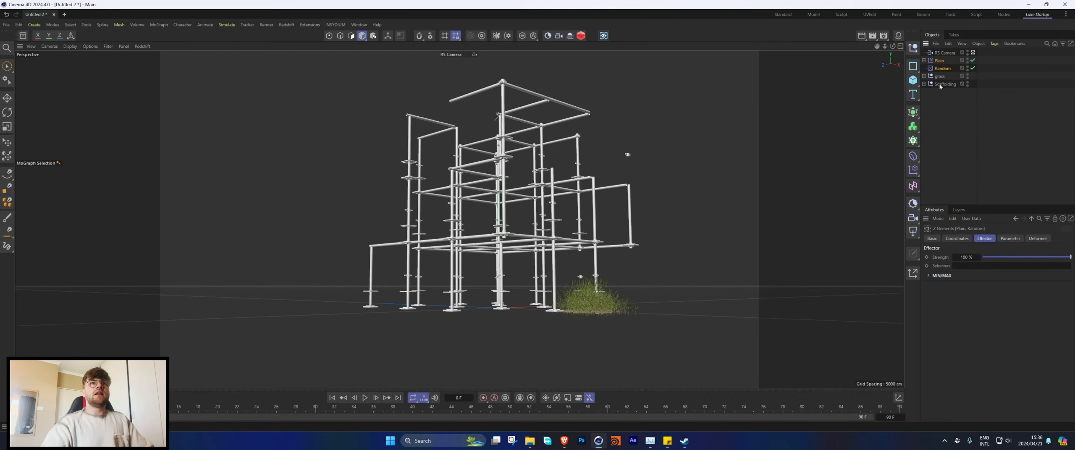
ctrl+click(941, 85)
ctrl+click(984, 84)
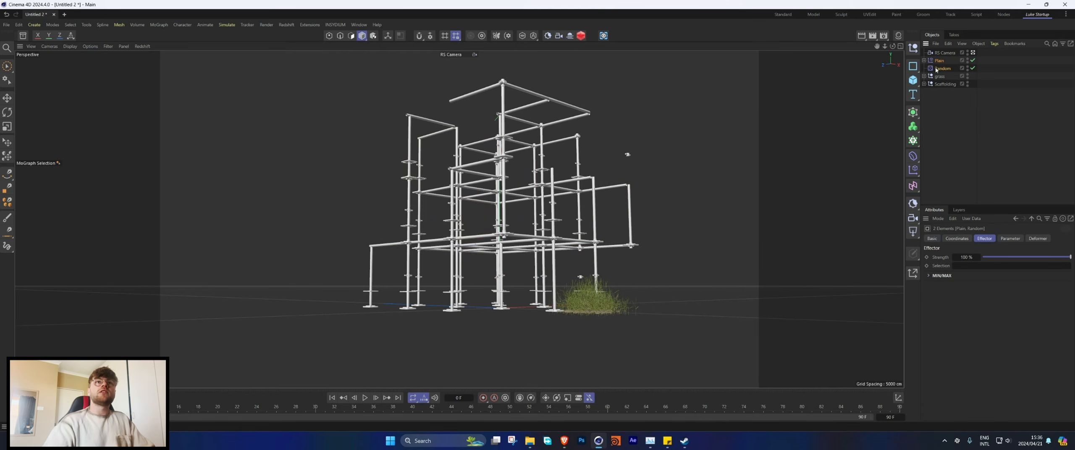
drag(945, 90, 946, 89)
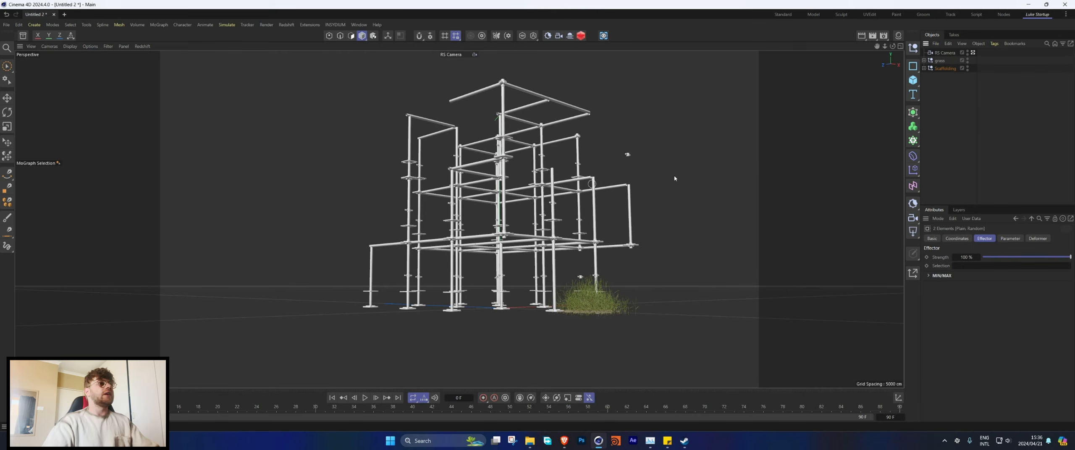
Step: Add a Plane as ground beneath the scaffolding and view the scene from outside through the Default Camera
click(913, 80)
click(941, 108)
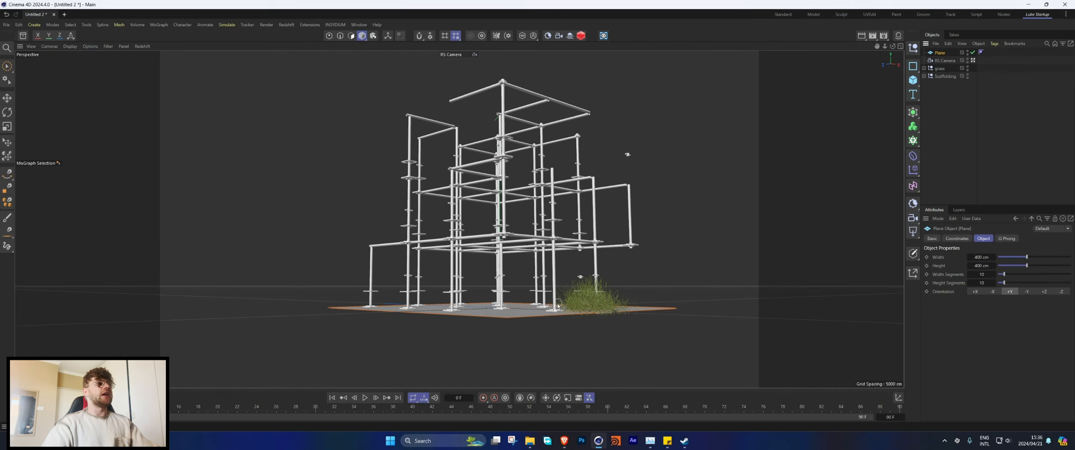
middle_click(469, 283)
click(487, 46)
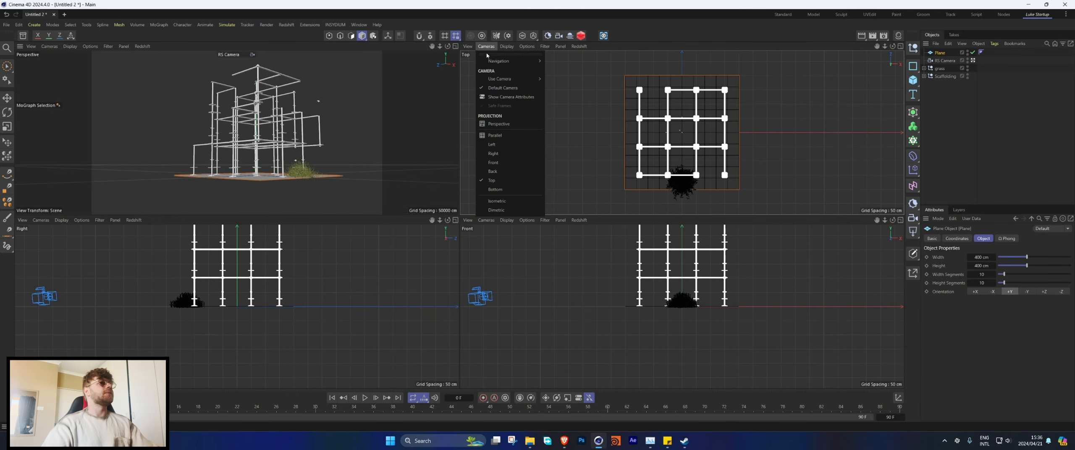
click(362, 100)
middle_click(346, 98)
click(974, 61)
alt+drag(558, 326, 444, 177)
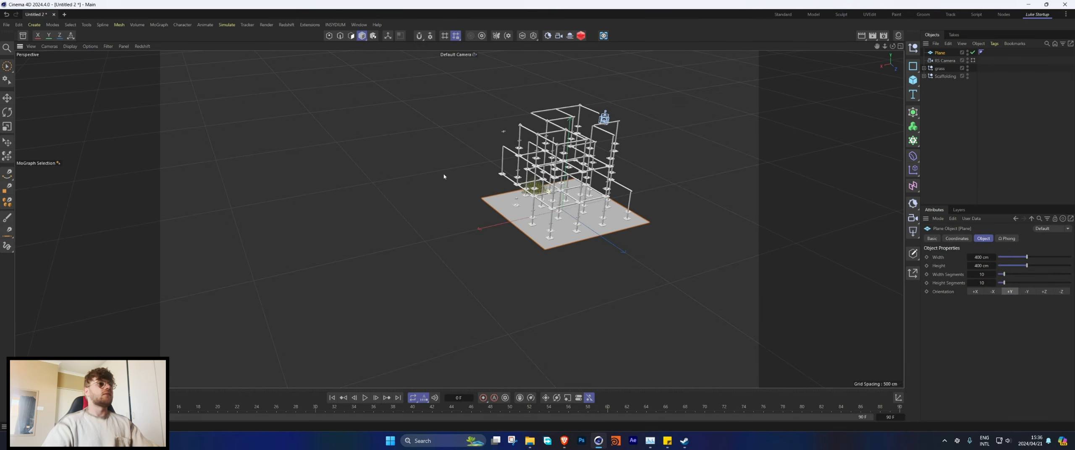
Step: Enlarge the ground plane to about 1584 by 1275 cm, checking its coverage through the RS Camera
click(7, 67)
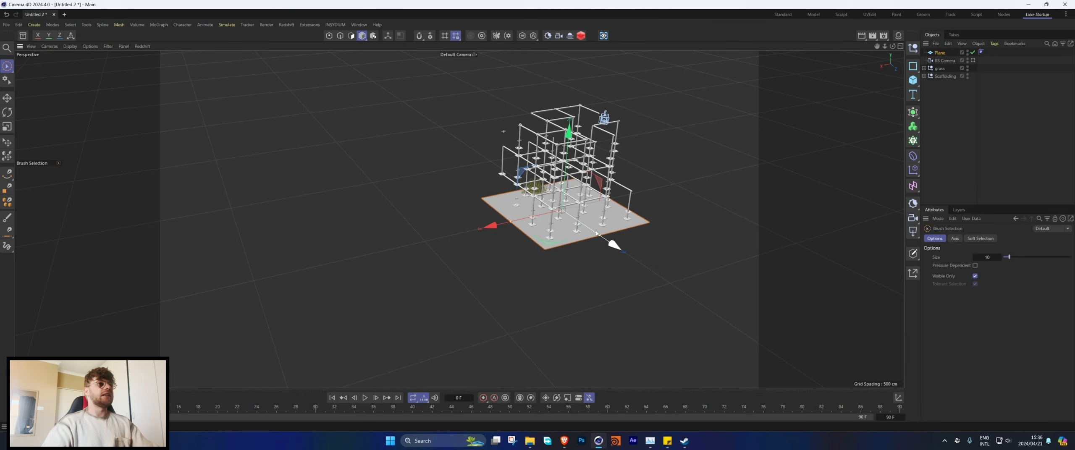
drag(600, 235, 717, 335)
drag(511, 222, 410, 245)
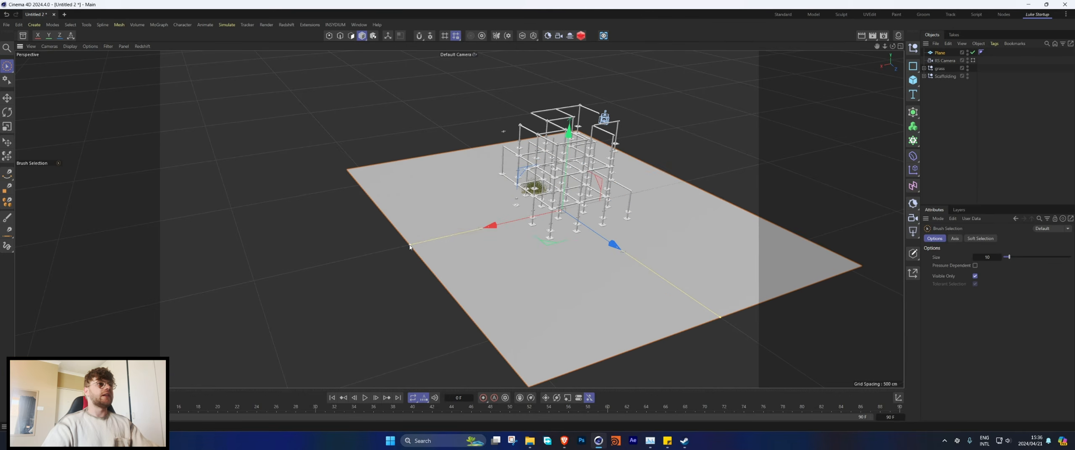
alt+drag(560, 187, 693, 184)
drag(763, 158, 735, 165)
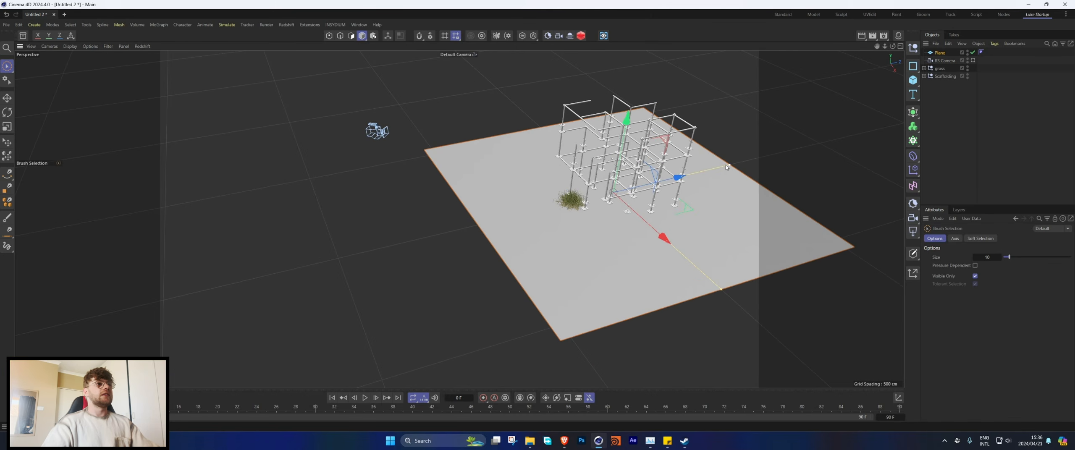
alt+drag(602, 180, 713, 150)
middle_click(654, 137)
middle_click(347, 130)
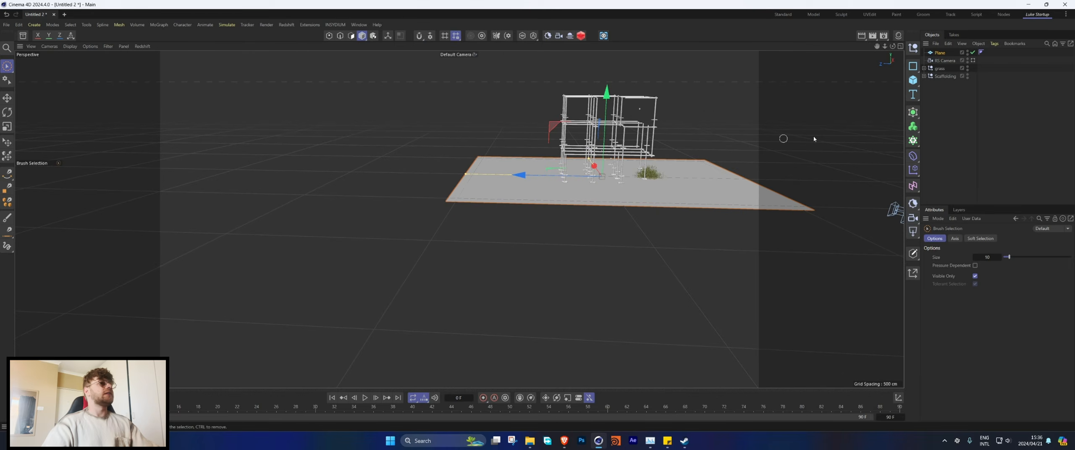
click(973, 60)
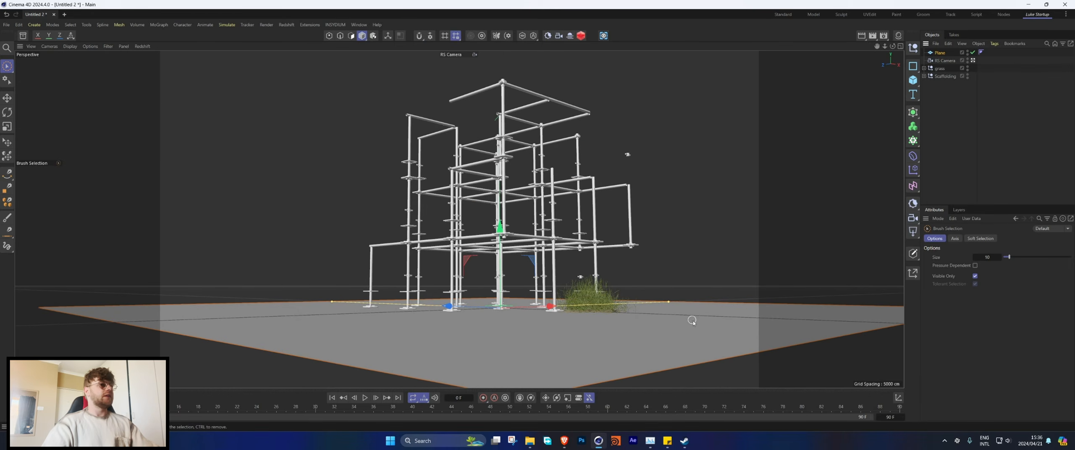
drag(668, 302, 724, 284)
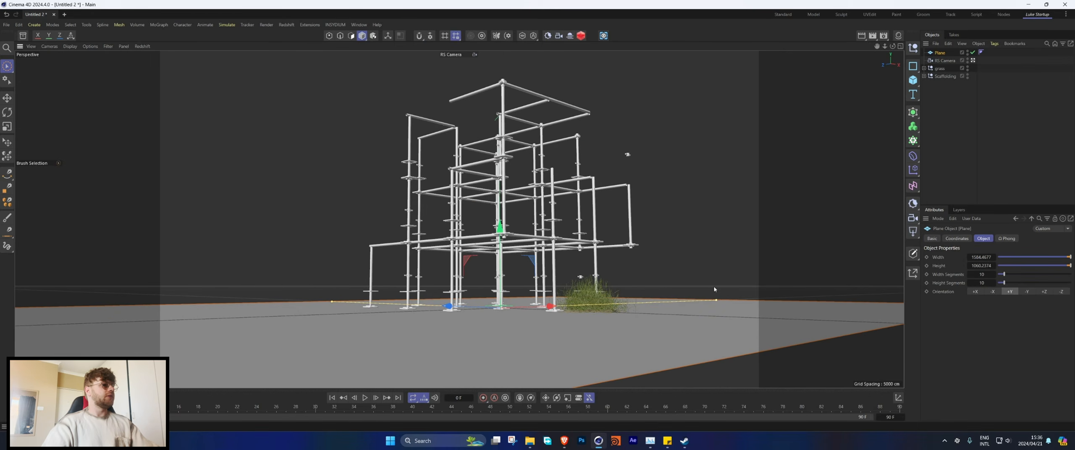
drag(332, 301, 313, 296)
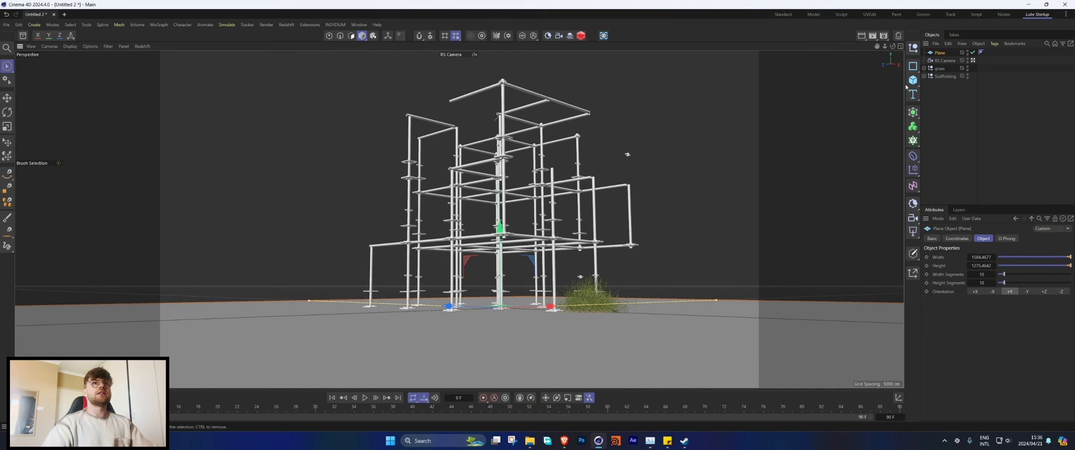
Step: Add a Landscape object and move it beside the scaffolding as a hill at the left edge of the camera frame
drag(913, 82, 998, 150)
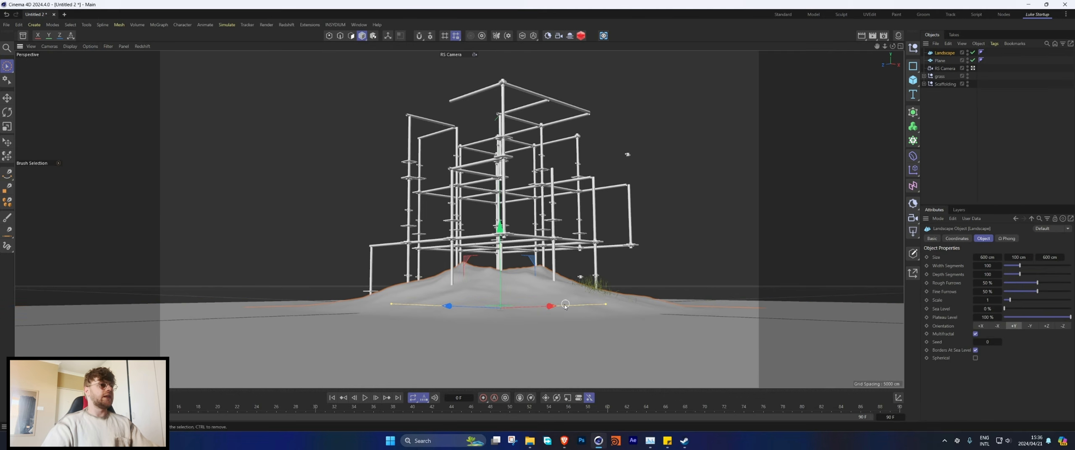
drag(565, 306, 245, 321)
mouse_move(162, 323)
mouse_down()
mouse_move(148, 320)
mouse_move(159, 322)
mouse_up()
Step: Raise the Landscape's Seed to 9 to vary the hill's shape
click(1000, 342)
click(1000, 342)
click(1000, 342)
click(1000, 342)
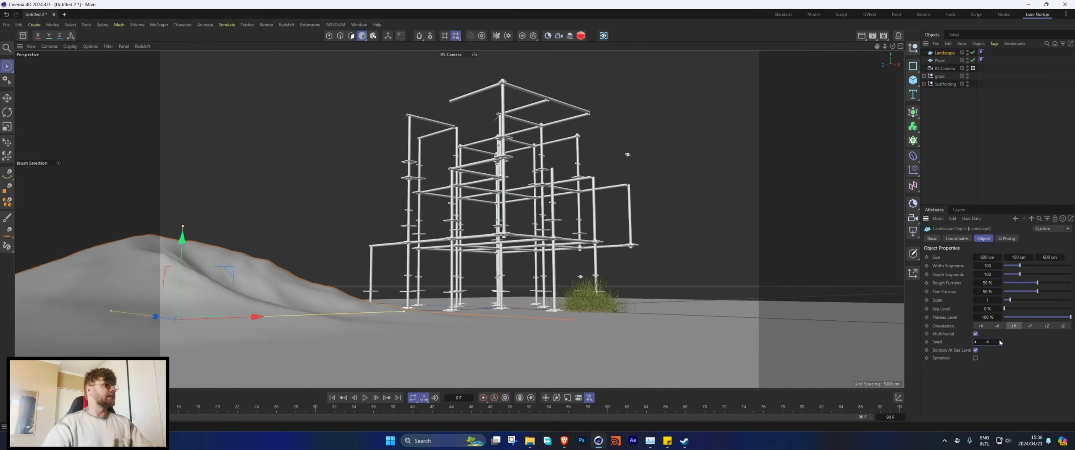
click(1000, 342)
click(1000, 342)
click(1000, 342)
click(1000, 342)
click(1000, 341)
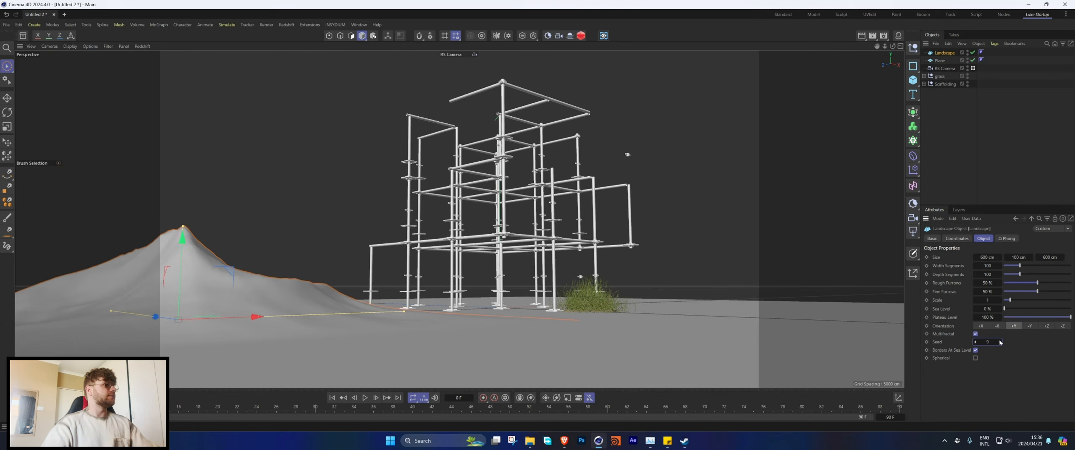
Step: Undo the last Seed change, then duplicate the Landscape hill, rotating and placing the copy in the background beyond the grass
key(ctrl+z)
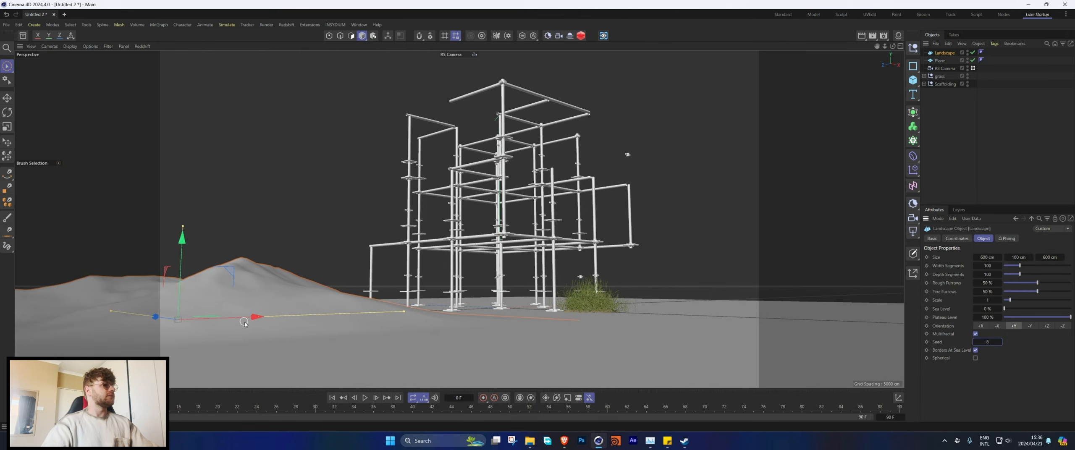
key(r)
drag(173, 323, 632, 290)
key(e)
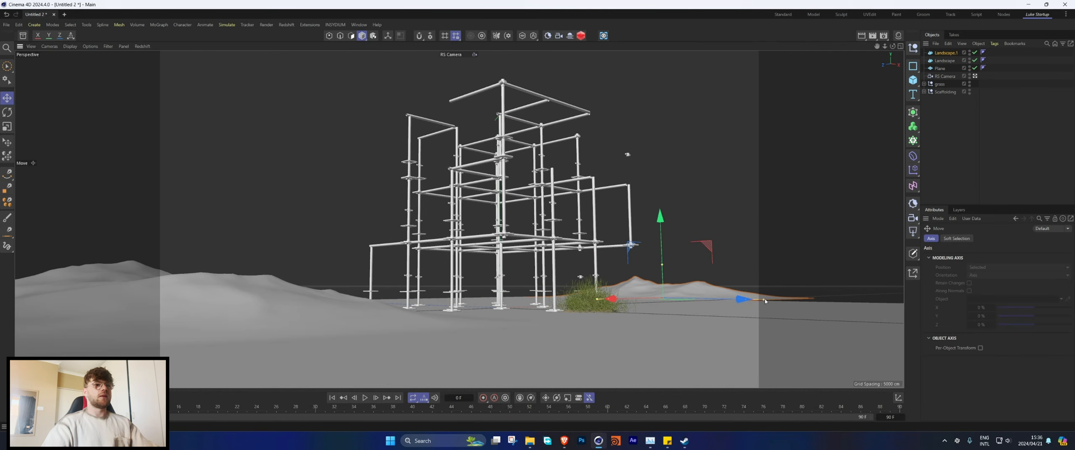
Step: Duplicate the second hill, placing the rotated third Landscape in the background directly behind the scaffolding
drag(717, 299, 592, 295)
key(r)
mouse_move(489, 296)
mouse_down()
mouse_move(546, 304)
mouse_move(506, 295)
mouse_up()
key(e)
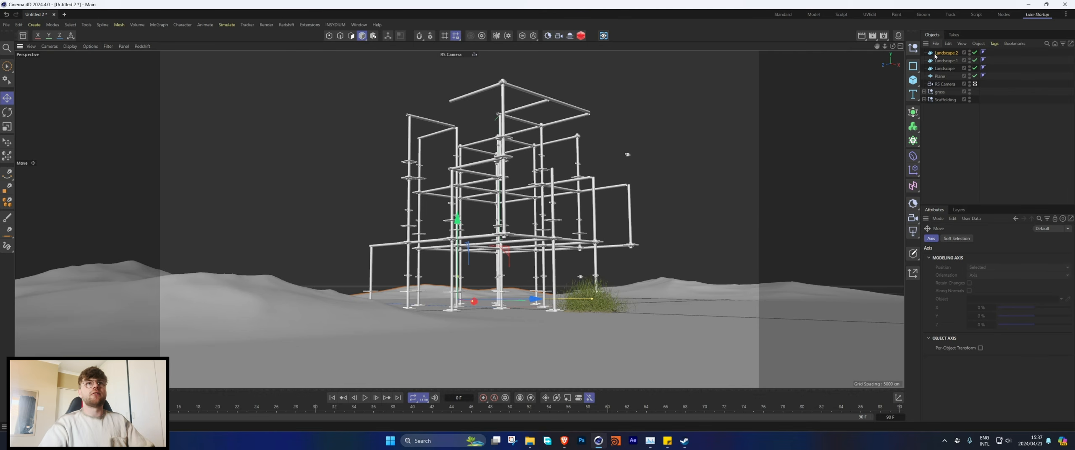
Step: Add a Connect generator and nest the three Landscapes and the ground Plane inside it
click(913, 112)
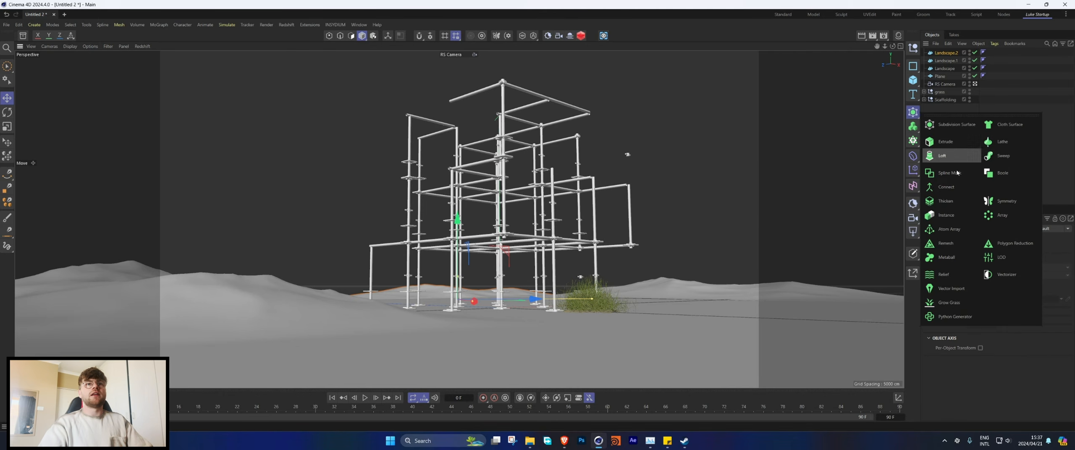
click(942, 191)
click(944, 61)
shift+click(939, 83)
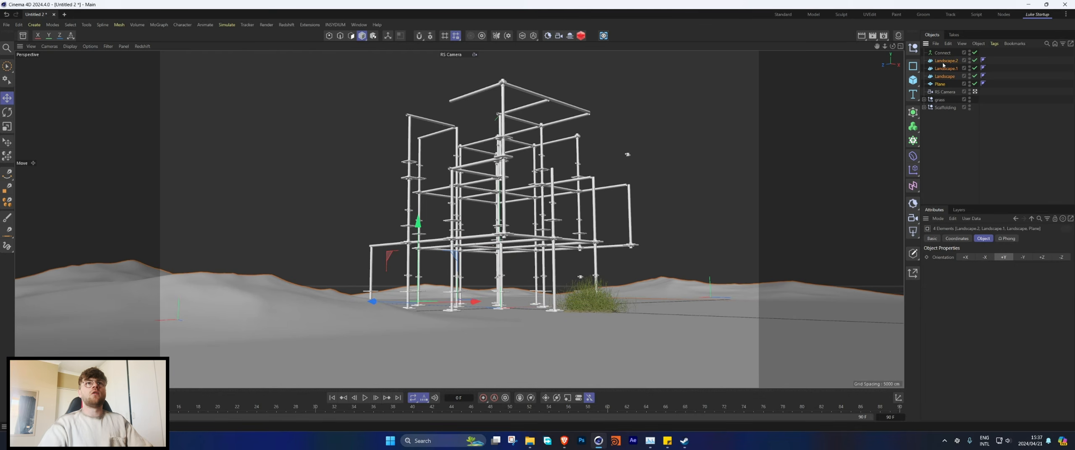
drag(943, 65, 942, 52)
click(943, 53)
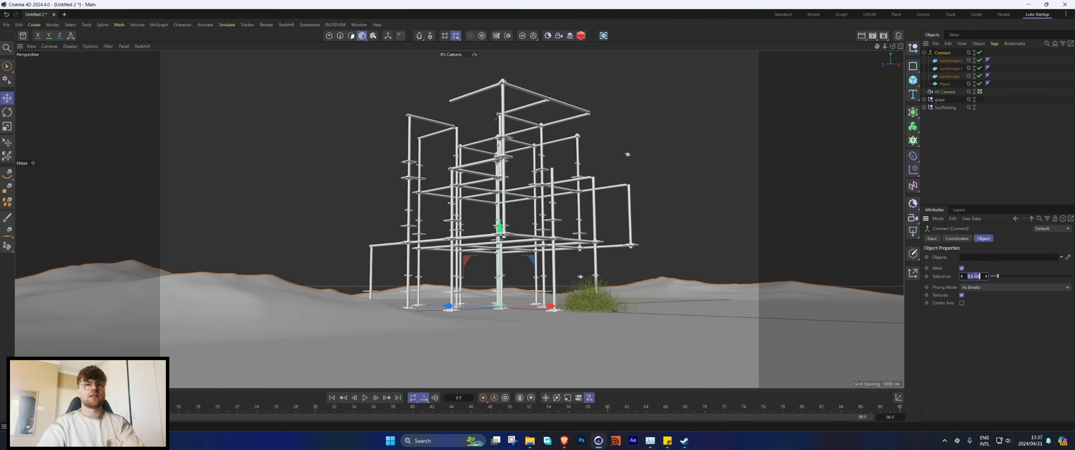
click(988, 144)
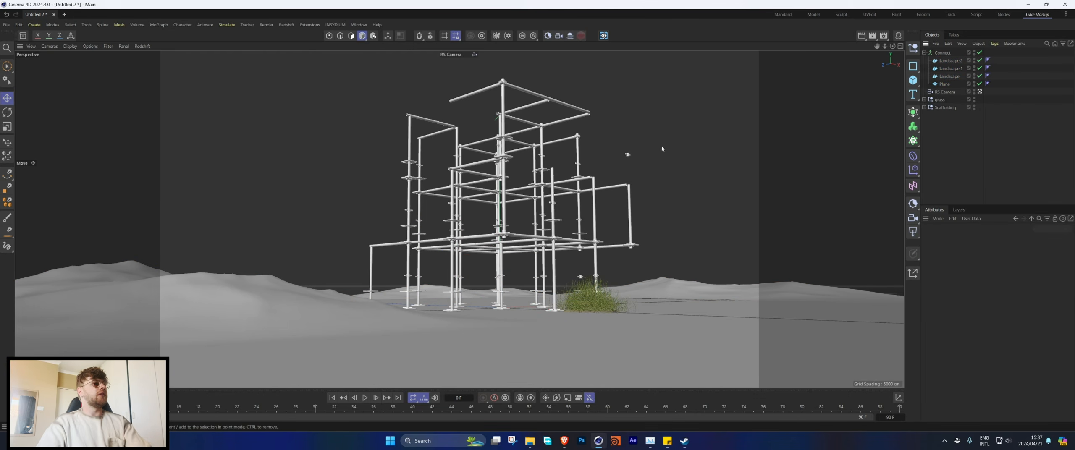
Step: Collapse the Connect group and give it a simulation Collider tag
click(924, 53)
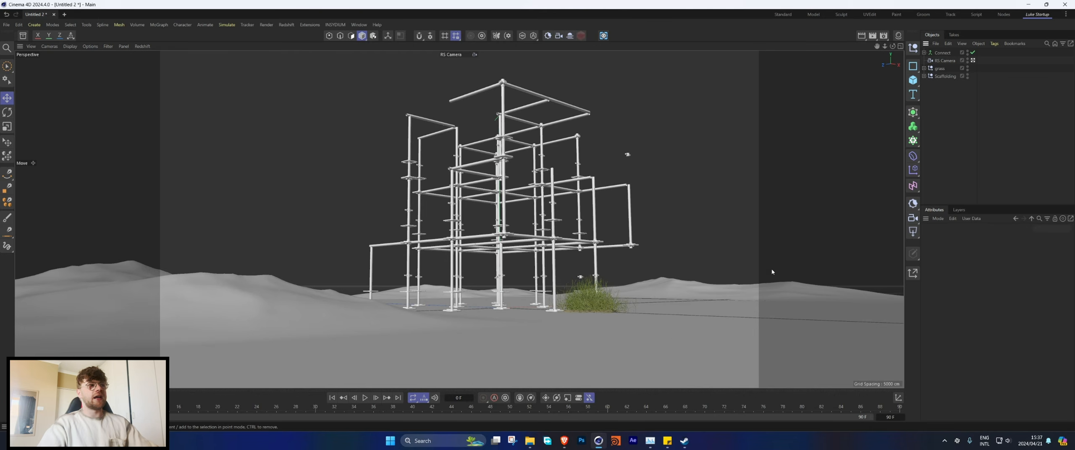
right_click(941, 52)
mouse_move(967, 180)
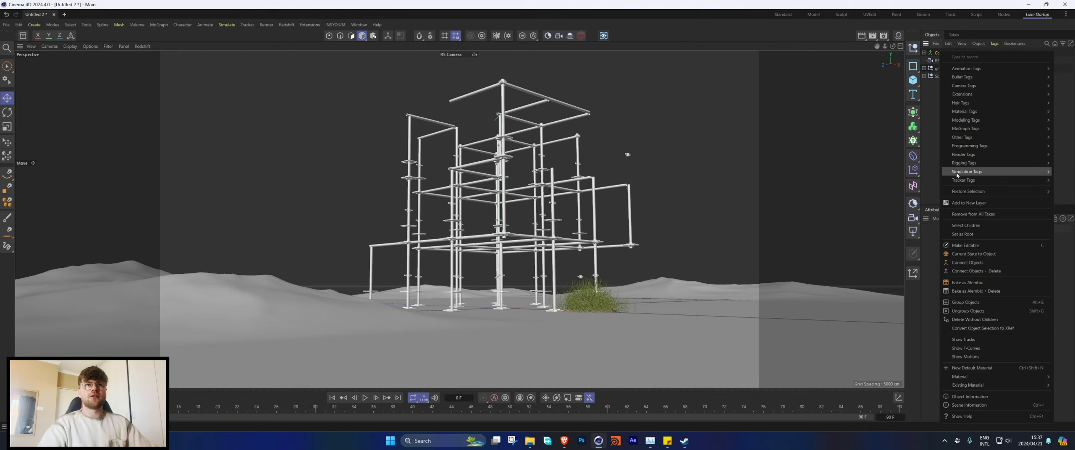
click(919, 275)
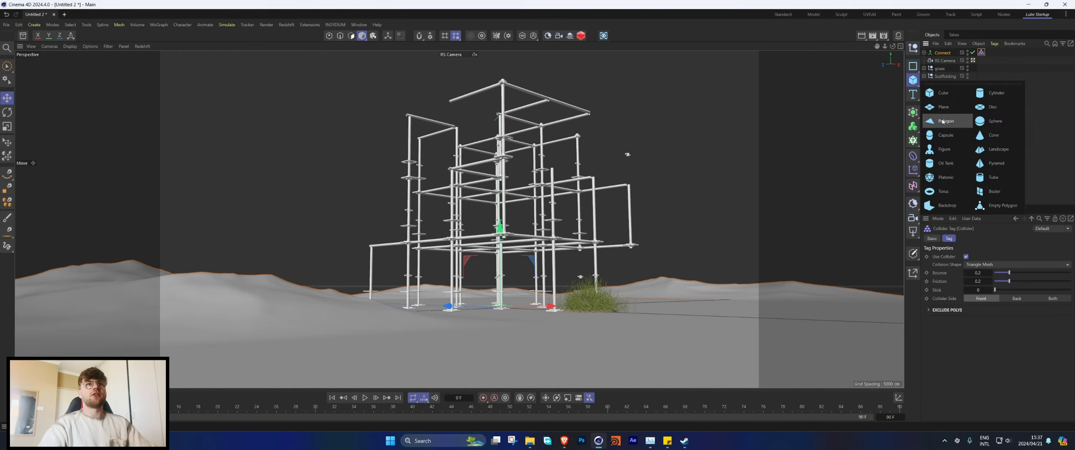
Step: Leave the RS Camera view and merge the Scaffolding group into a single polygon copy with Connect Objects, keeping the original
click(973, 61)
alt+middle_drag(661, 166, 583, 297)
alt+drag(582, 296, 348, 318)
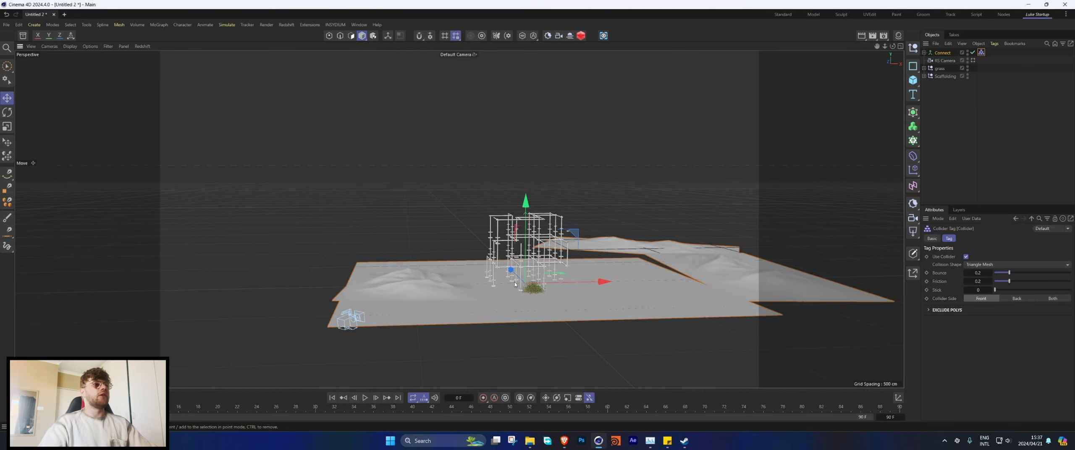
alt+right_drag(349, 317, 663, 144)
alt+drag(663, 144, 558, 117)
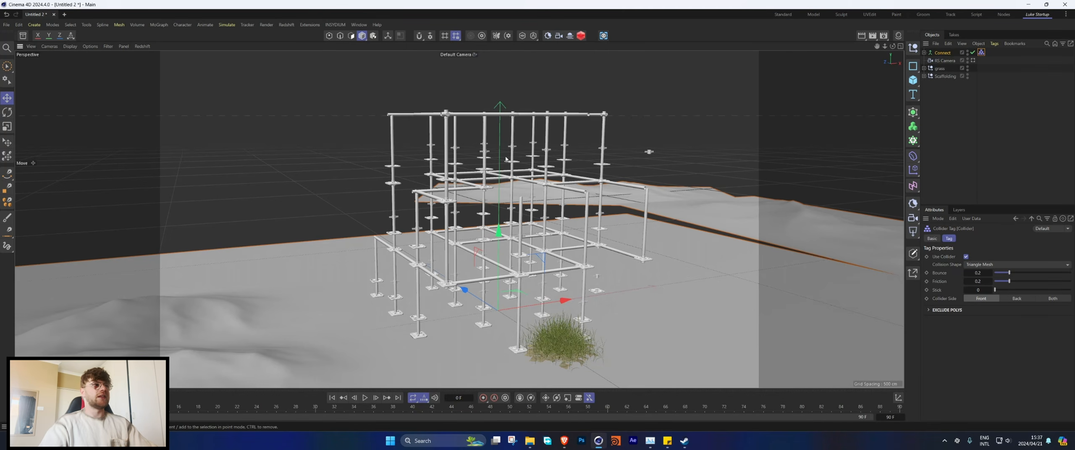
alt+drag(528, 227, 512, 180)
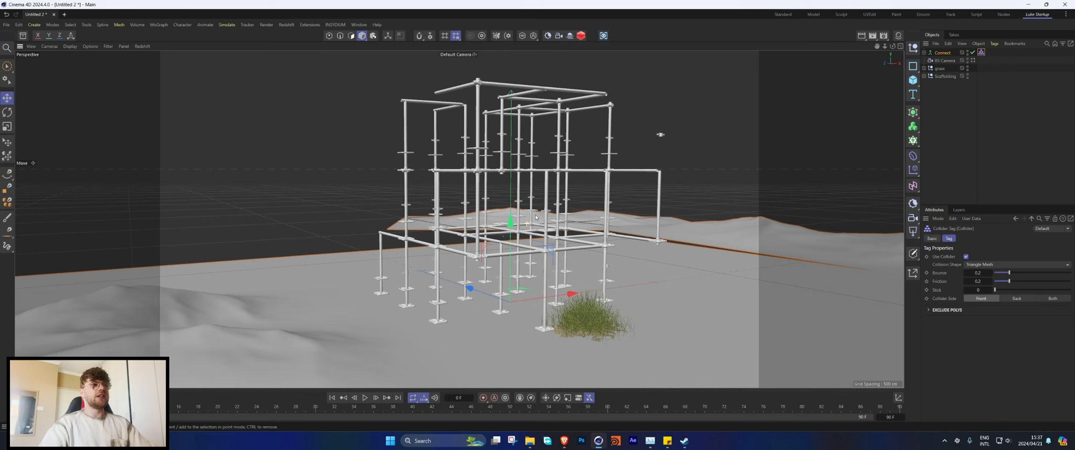
click(926, 78)
right_click(940, 77)
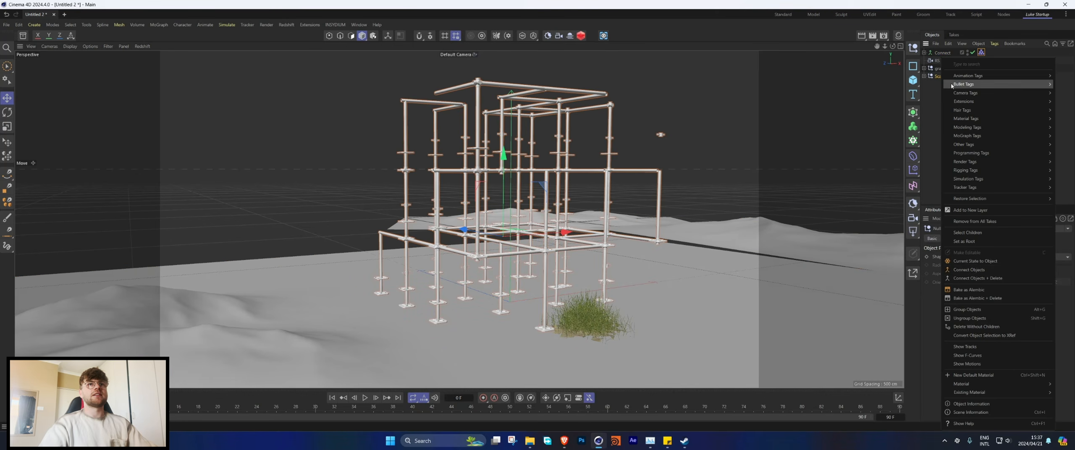
click(970, 271)
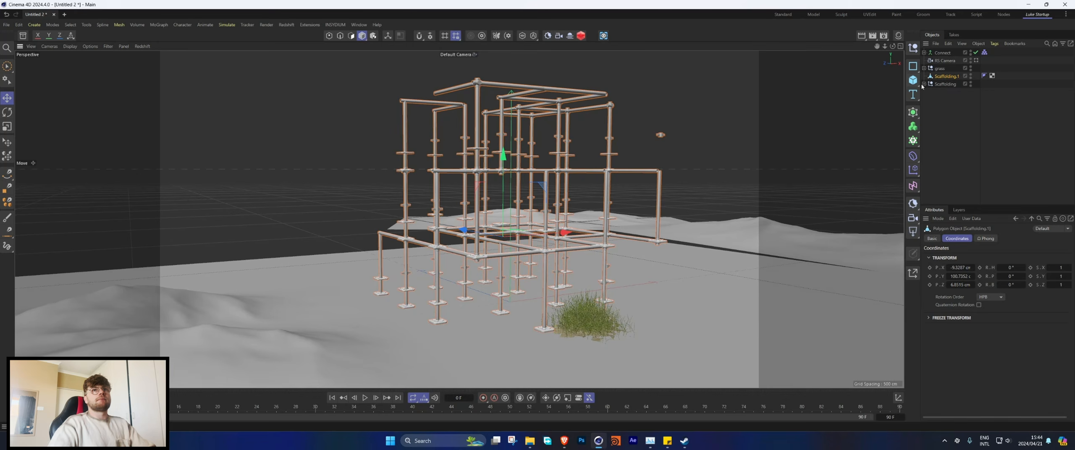
Step: Hide the original Scaffolding group in both viewport and render, and select its merged copy
click(924, 84)
click(924, 84)
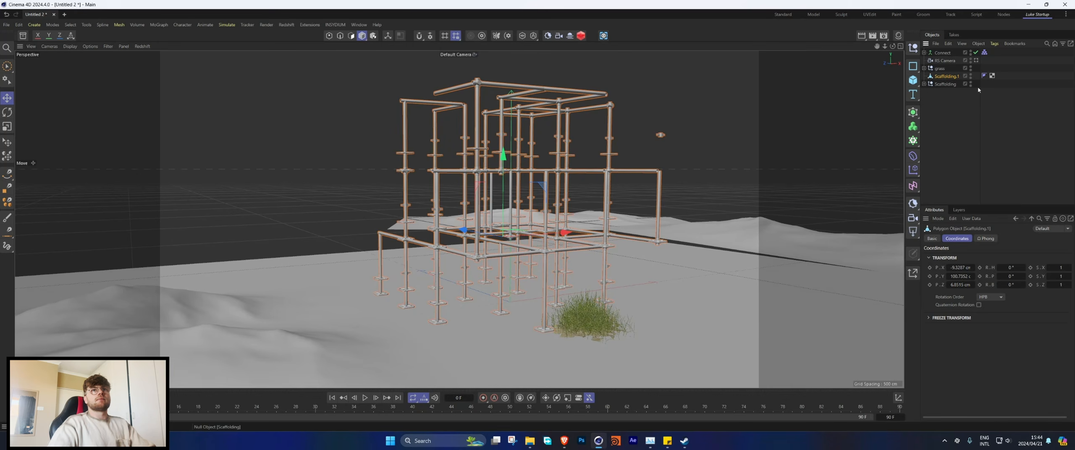
alt+click(970, 85)
alt+click(971, 85)
click(944, 107)
click(946, 77)
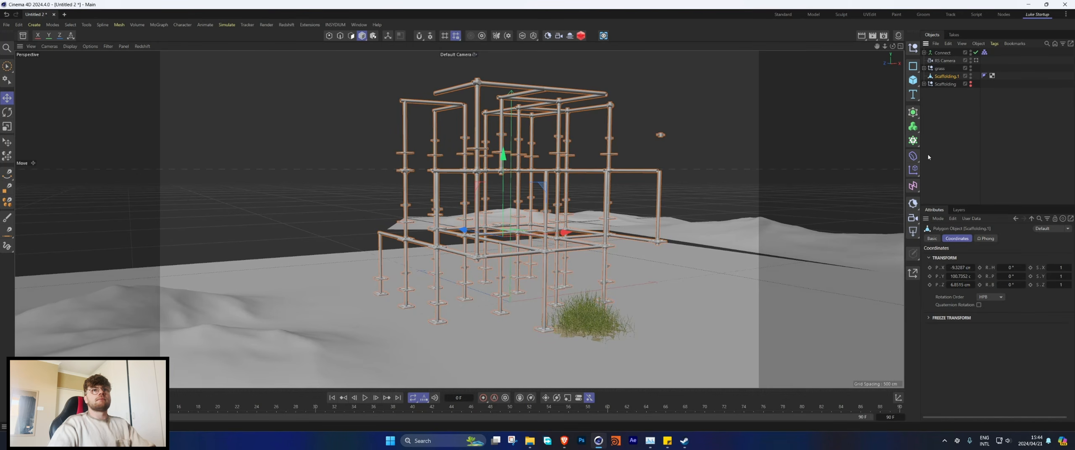
Step: Apply a Remesh generator to the merged scaffolding and set its Mesh Density to 30%
click(915, 113)
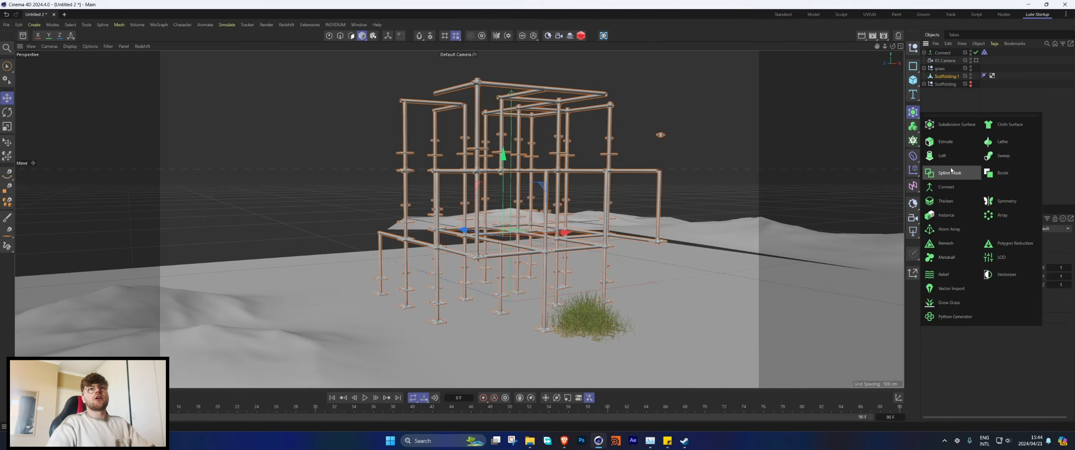
click(946, 244)
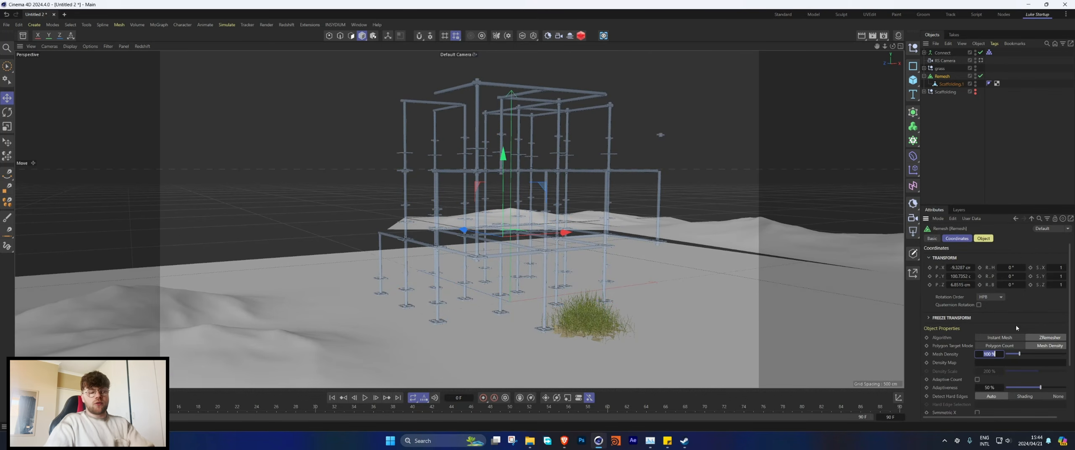
key(Return)
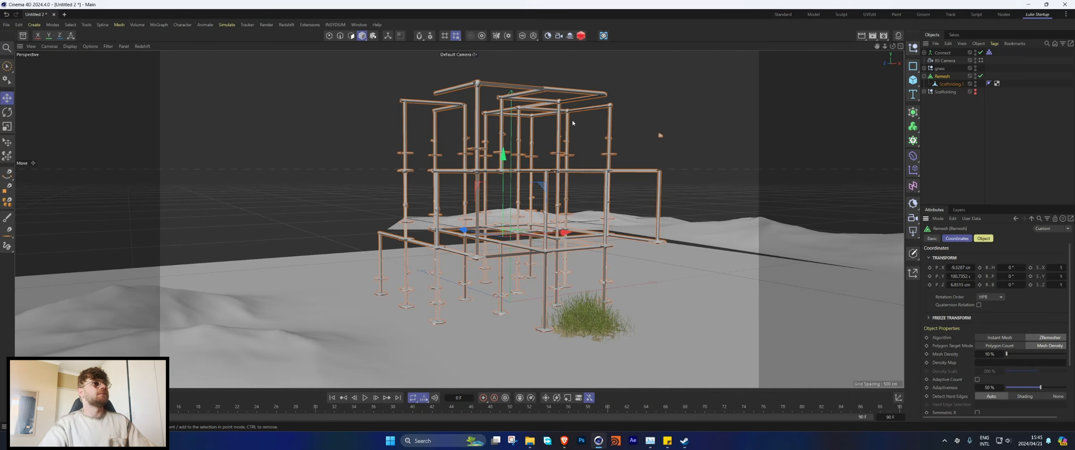
click(991, 354)
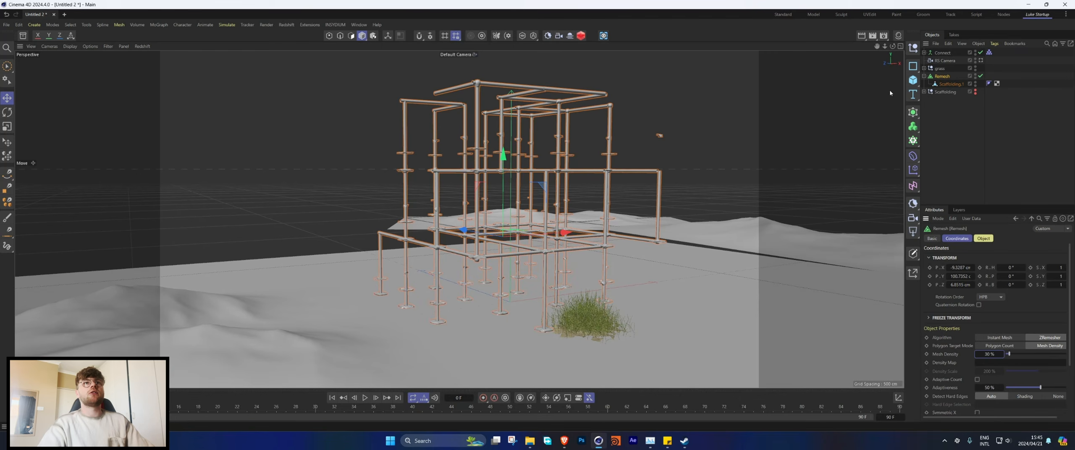
Step: Display mesh lines over the shading and examine the remeshed topology of the pipes up close
key(n)
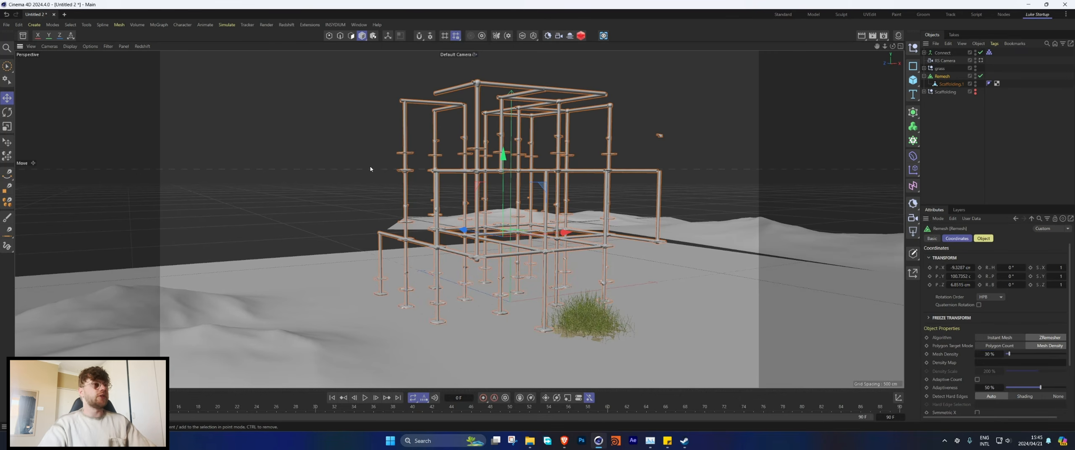
key(b)
alt+right_drag(464, 158, 497, 174)
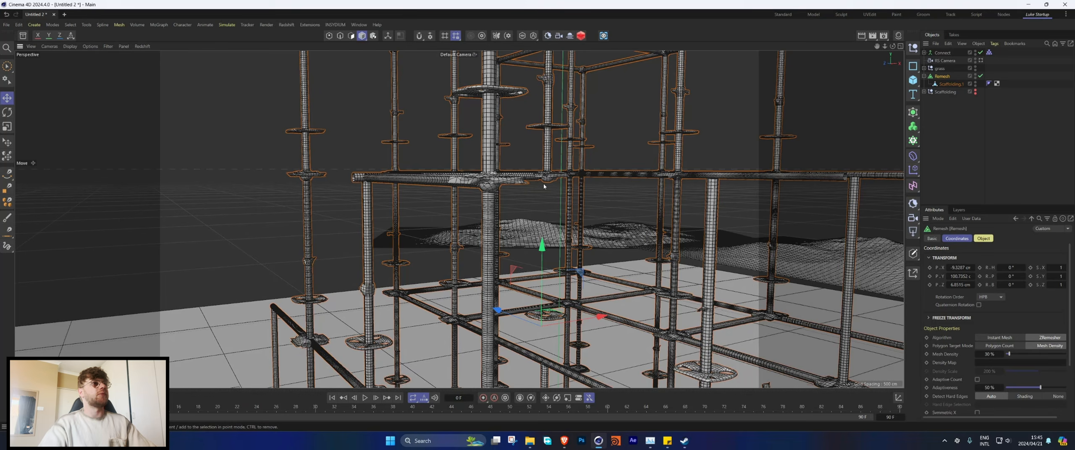
scroll(513, 169, down, 12)
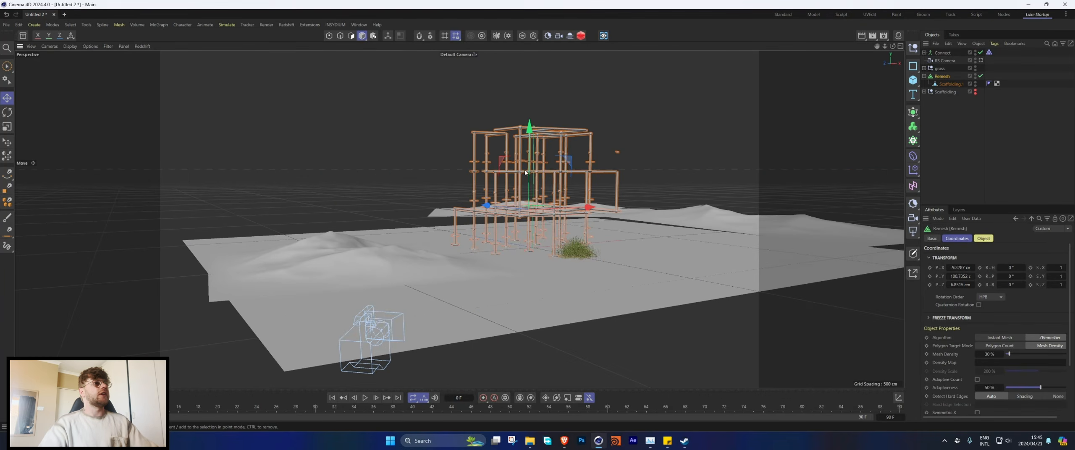
Step: Convert the Remesh generator to a single polygon object with Connect Objects + Delete and check the resulting scaffolding mesh
alt+drag(532, 174, 479, 189)
right_click(941, 80)
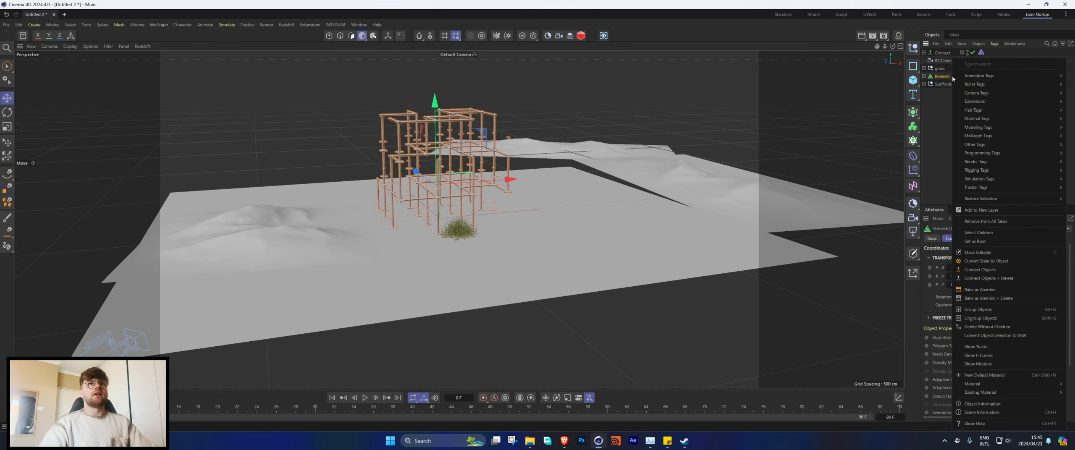
click(986, 279)
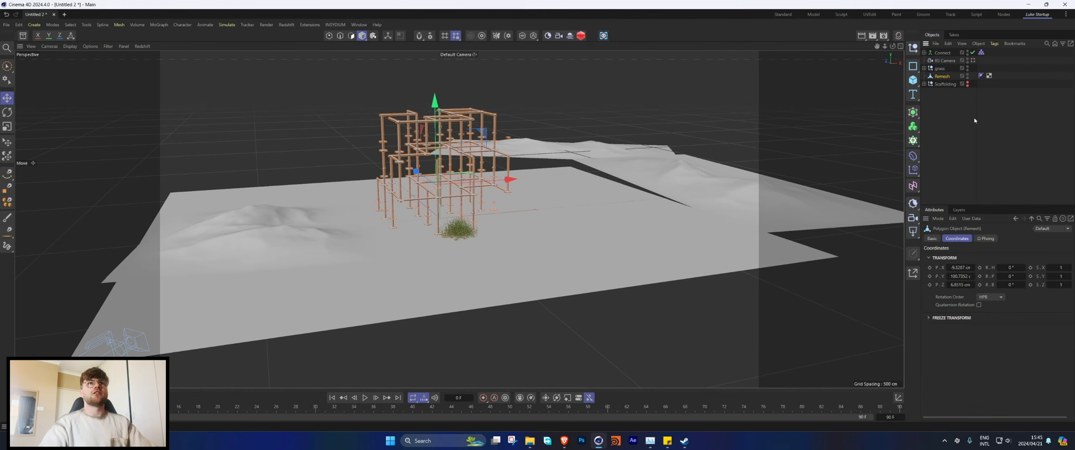
scroll(410, 157, up, 9)
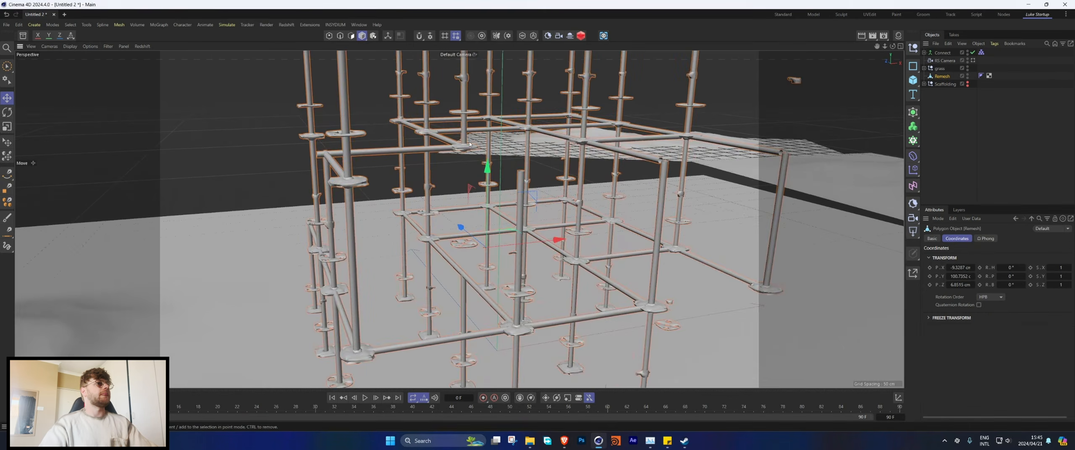
alt+drag(414, 158, 480, 136)
scroll(480, 137, down, 6)
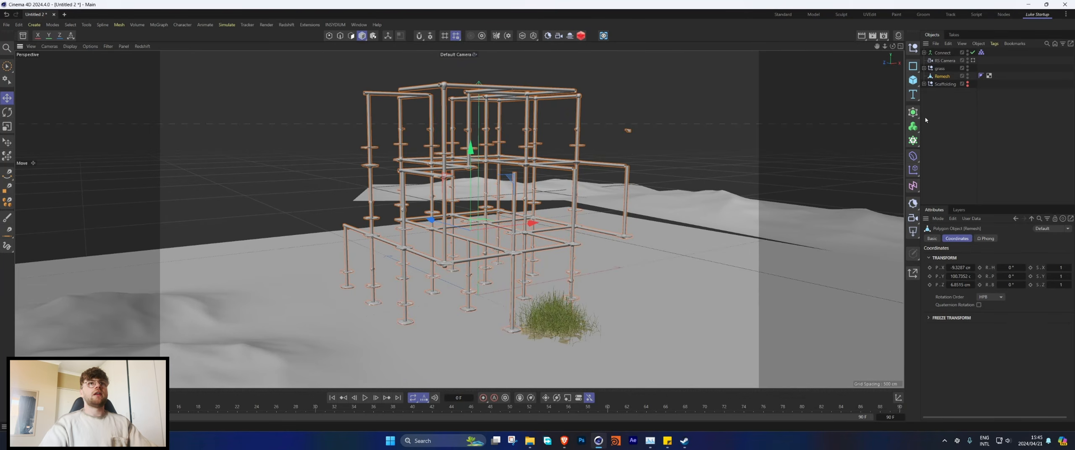
click(915, 82)
click(940, 121)
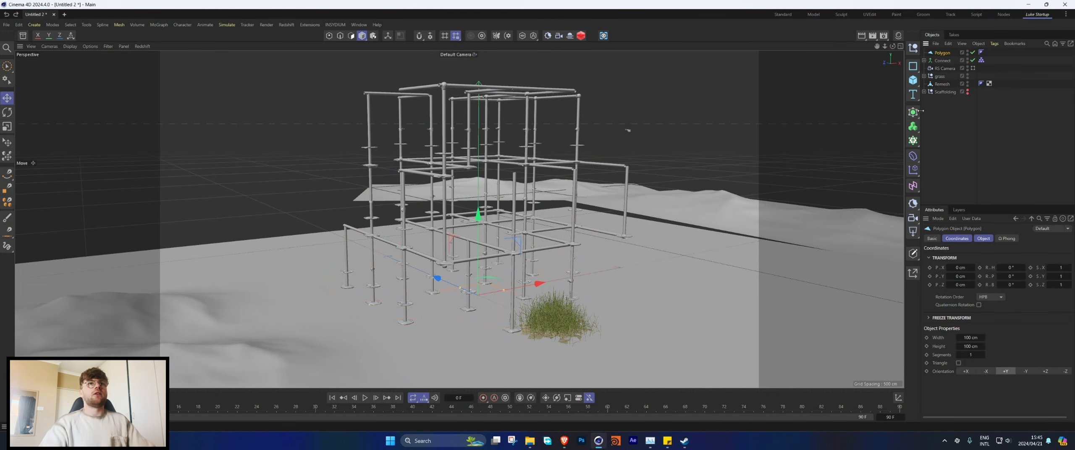
key(ctrl+z)
Step: Add a Plane and raise it above the scaffolding to a height of about 351 cm
click(915, 82)
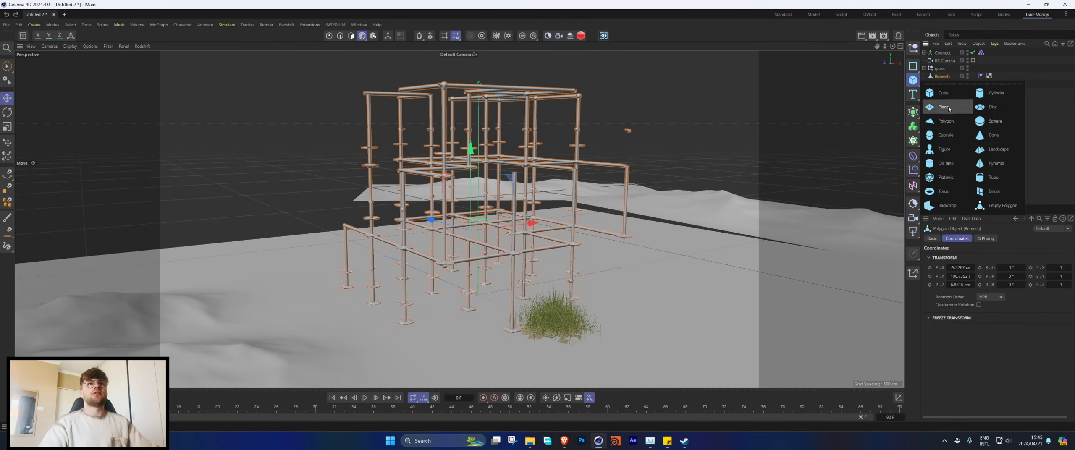
click(941, 113)
drag(478, 8, 478, 8)
scroll(496, 235, down, 4)
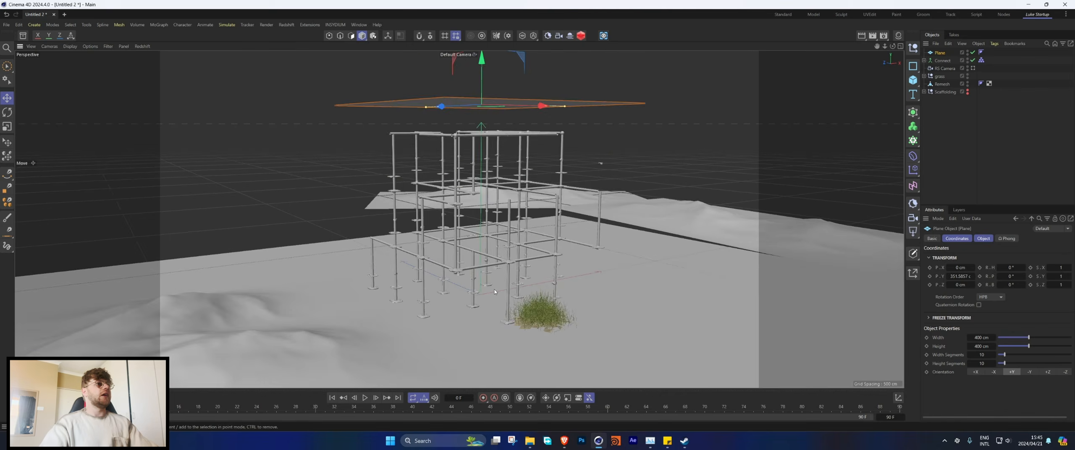
alt+drag(503, 252, 470, 239)
Step: Set the raised Plane's width and height to 1000 cm with 200 width segments and 200 height segments
double_click(987, 339)
text(100)
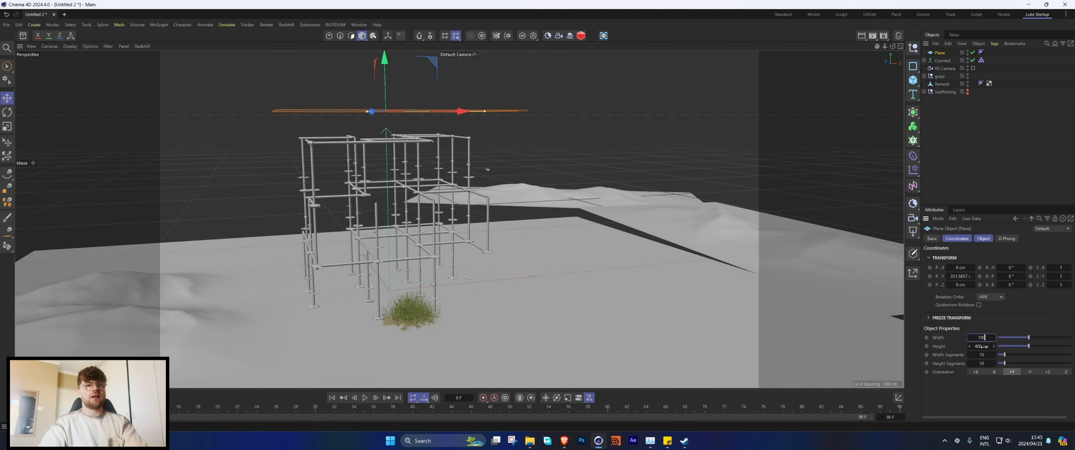
text(0)
click(981, 347)
text(1000)
key(Return)
click(983, 356)
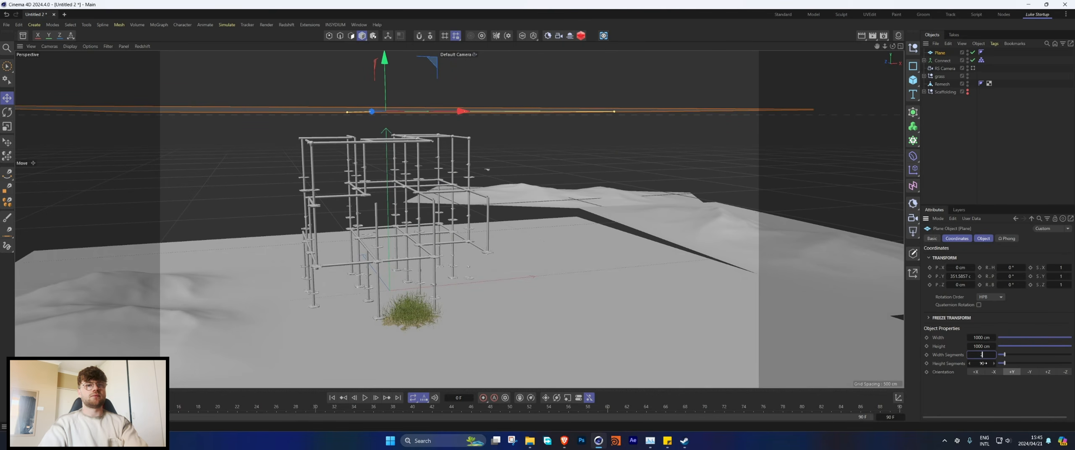
text(200)
click(984, 364)
Step: Display mesh lines over the shading and examine the subdivision density of the raised Plane
alt+drag(489, 217, 458, 191)
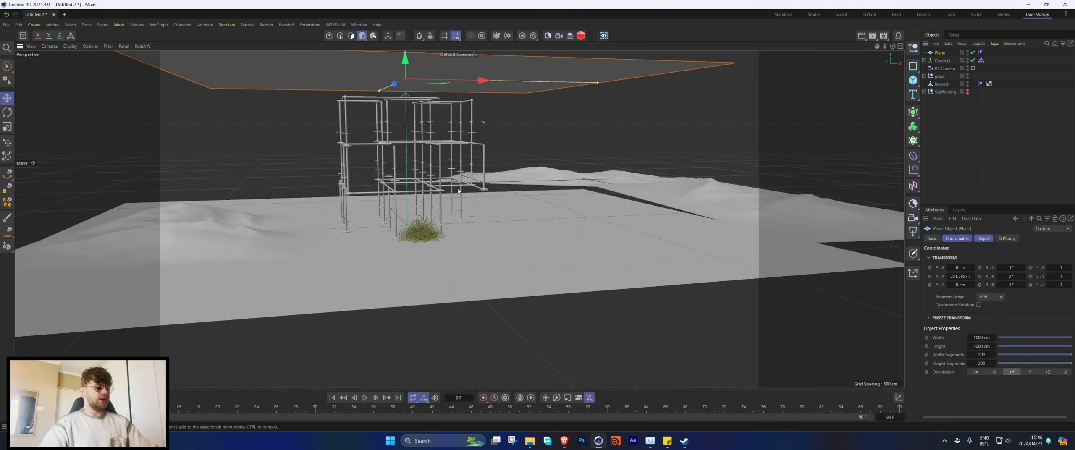
key(n)
key(b)
alt+middle_drag(456, 168, 458, 221)
alt+right_drag(387, 241, 443, 231)
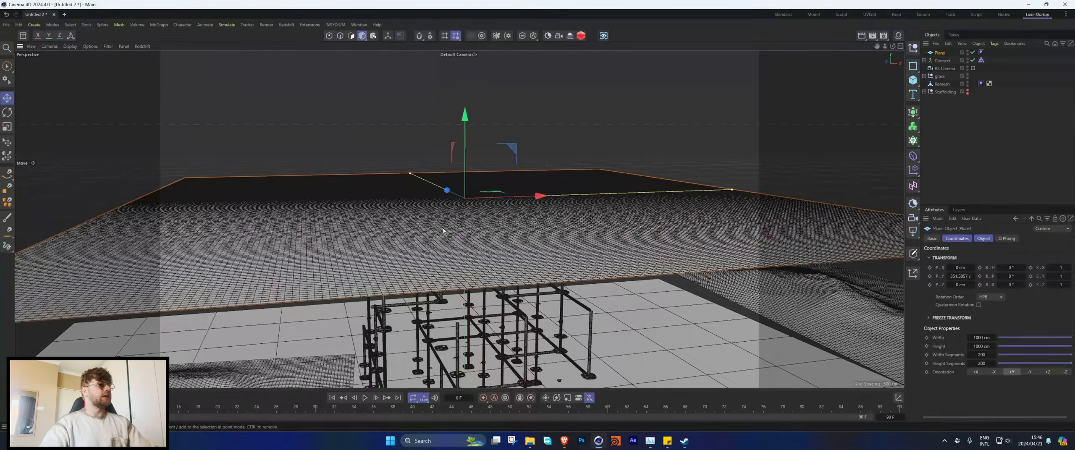
Step: Set the raised Plane's width segments and height segments to 300 each
mouse_move(458, 266)
alt+mouse_down()
mouse_move(439, 235)
mouse_move(458, 273)
alt+mouse_up()
alt+right_drag(476, 224, 446, 254)
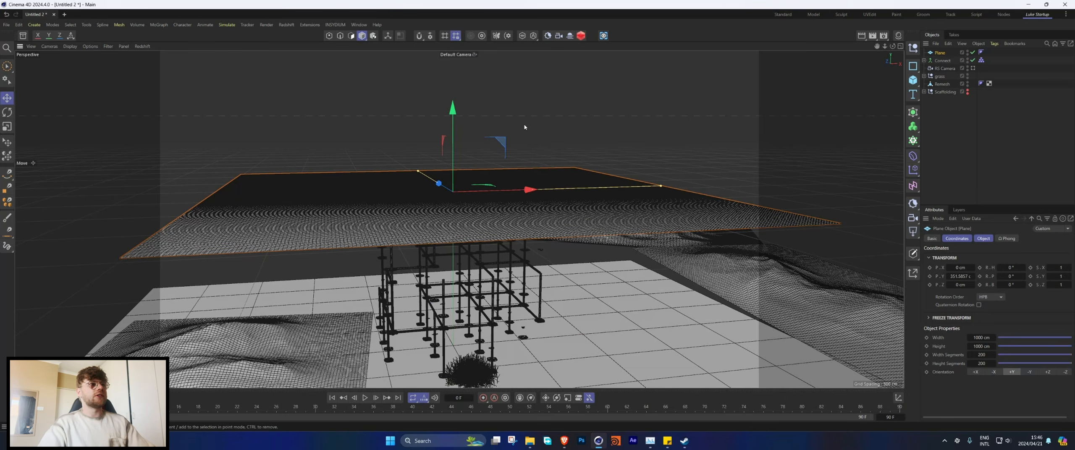
double_click(989, 355)
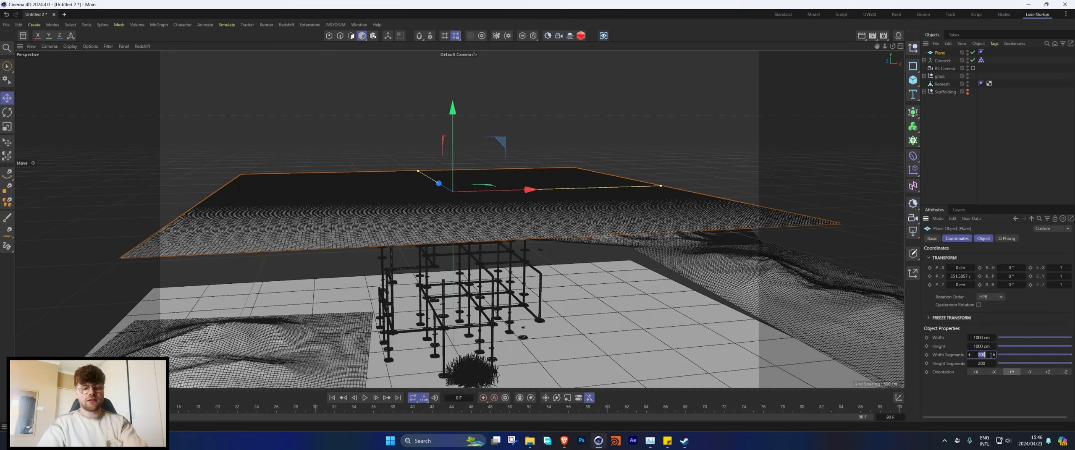
text(300)
key(Tab)
text(300)
key(Return)
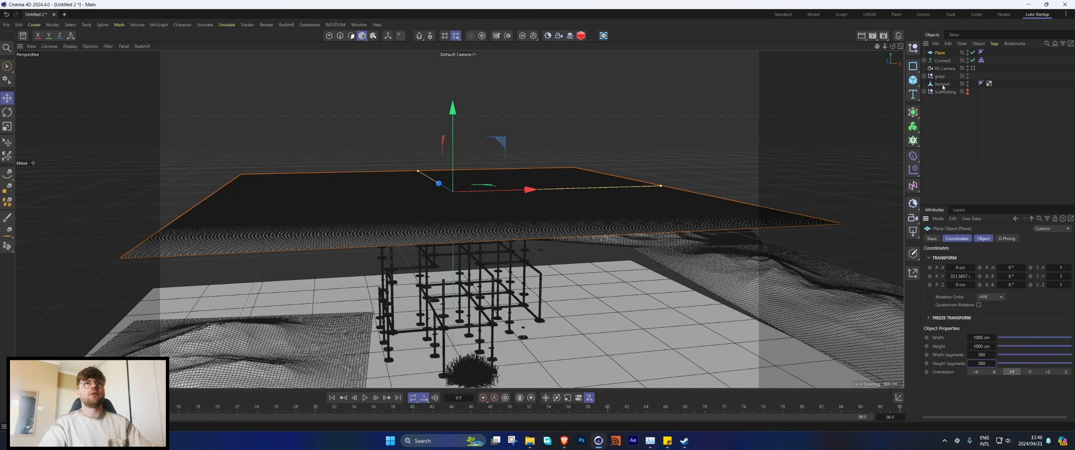
Step: Add a Collider simulation tag to the Remesh scaffolding object and set its bounce to 0
right_click(945, 91)
mouse_move(945, 180)
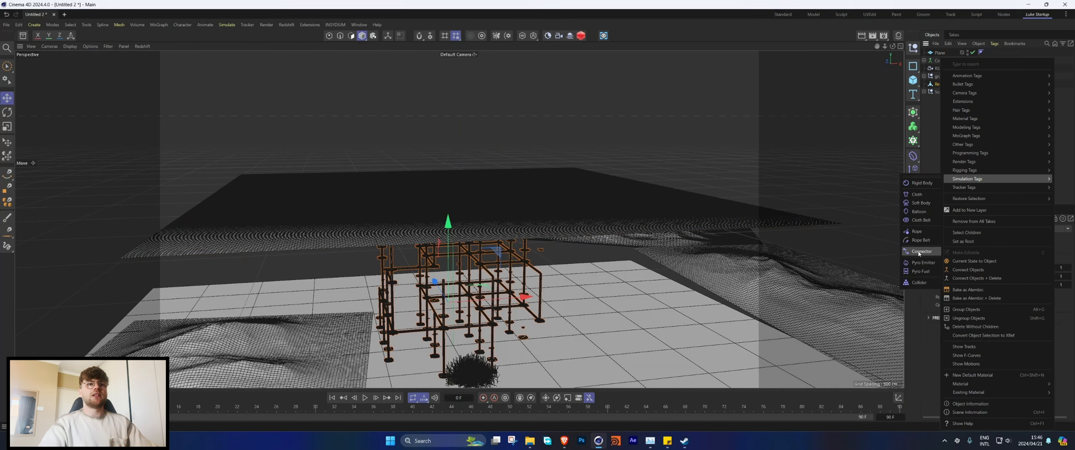
click(918, 283)
click(980, 273)
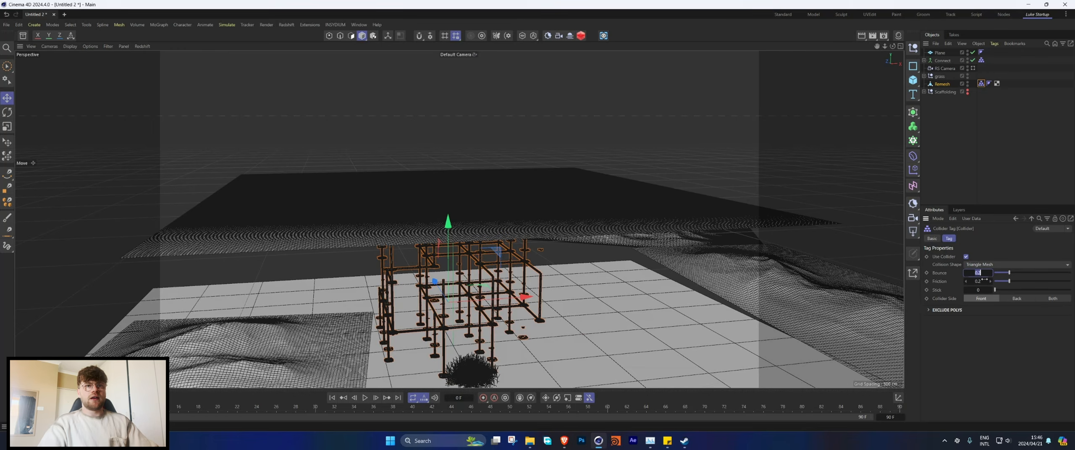
text(0)
key(Return)
Step: Add a Cloth simulation tag to the Plane above the scaffolding, keeping the Plane enabled
click(973, 52)
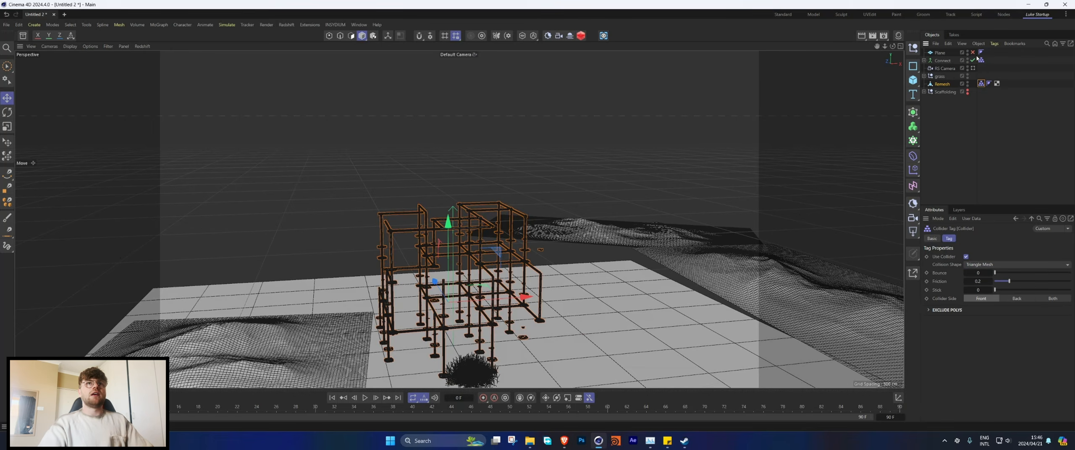
click(973, 53)
click(940, 52)
right_click(940, 52)
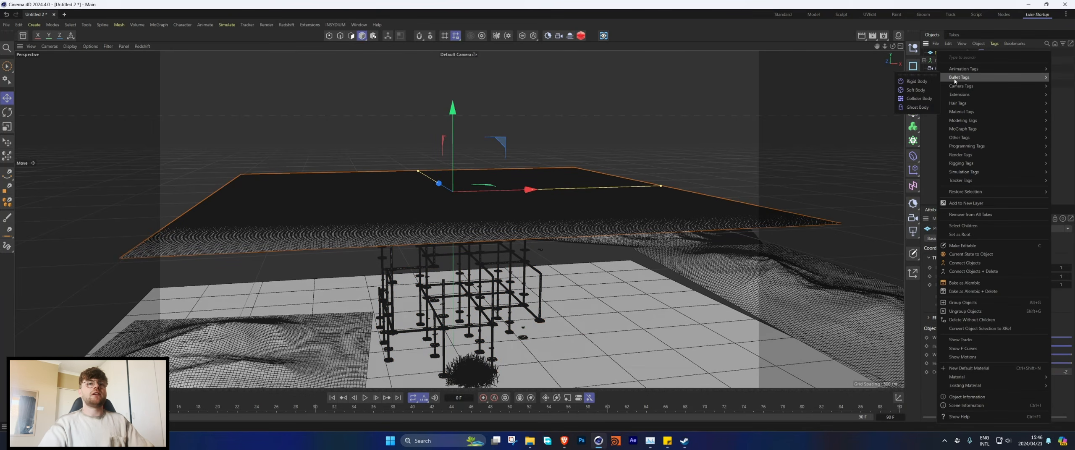
mouse_move(955, 79)
mouse_move(960, 172)
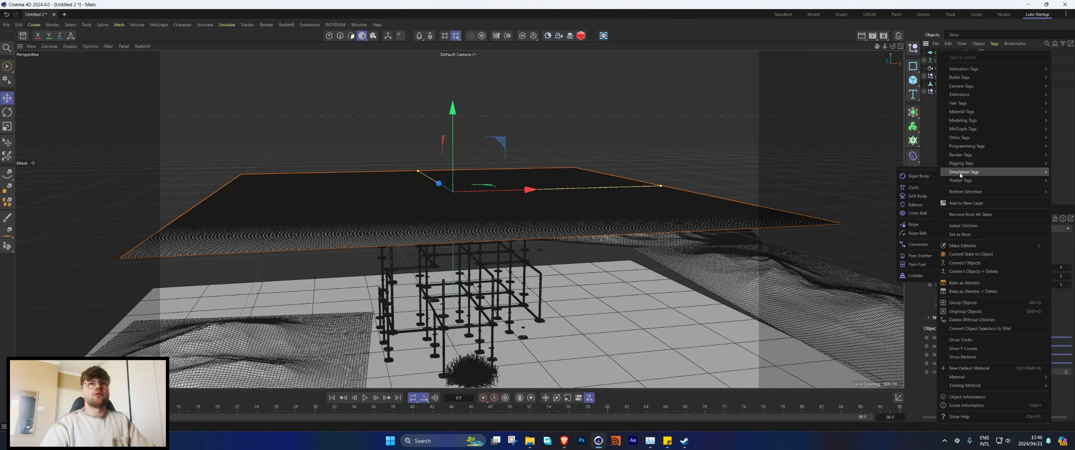
click(914, 188)
Step: Set the Cloth tag's bendiness to 1000 and its stretchiness to 250
click(981, 265)
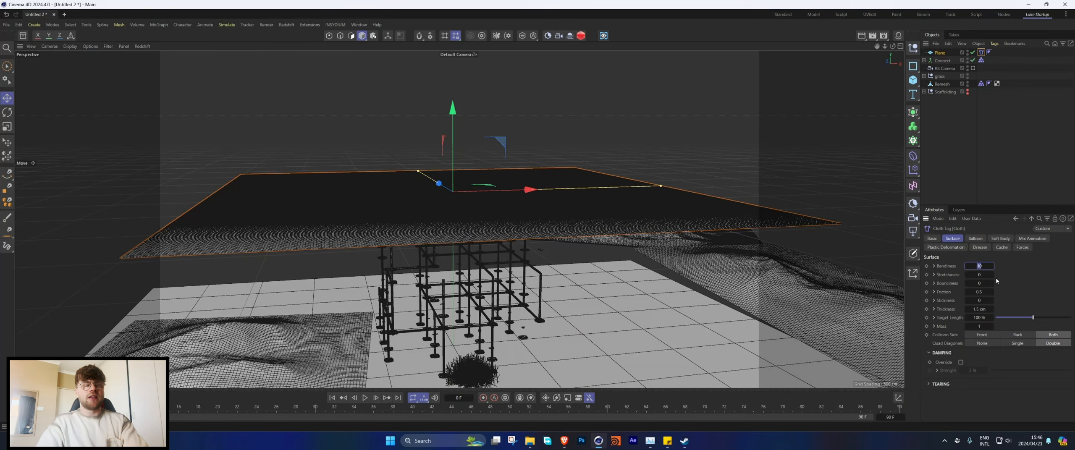
text(1000)
key(Tab)
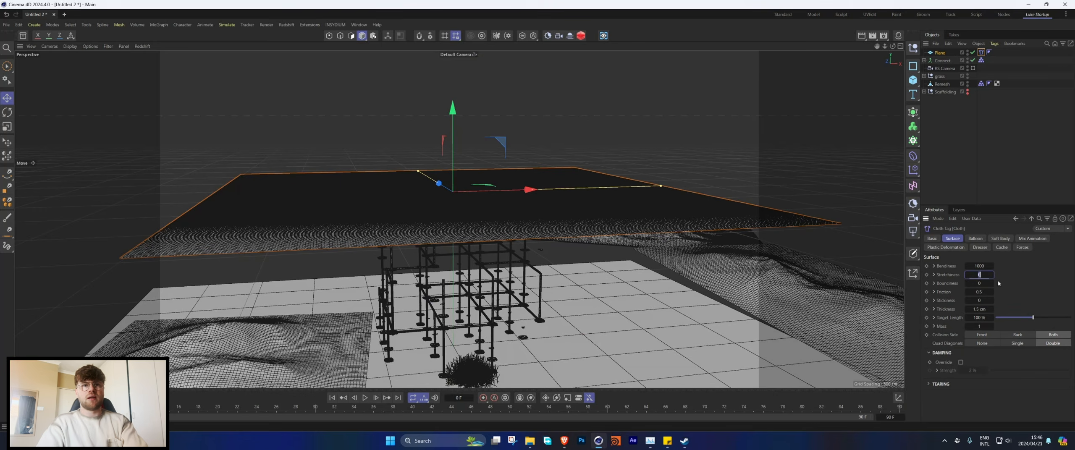
text(25)
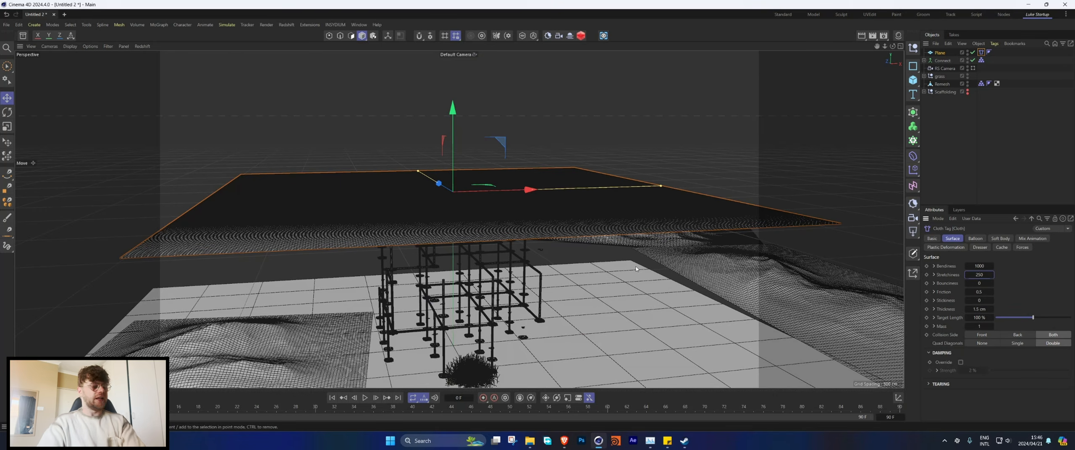
key(Return)
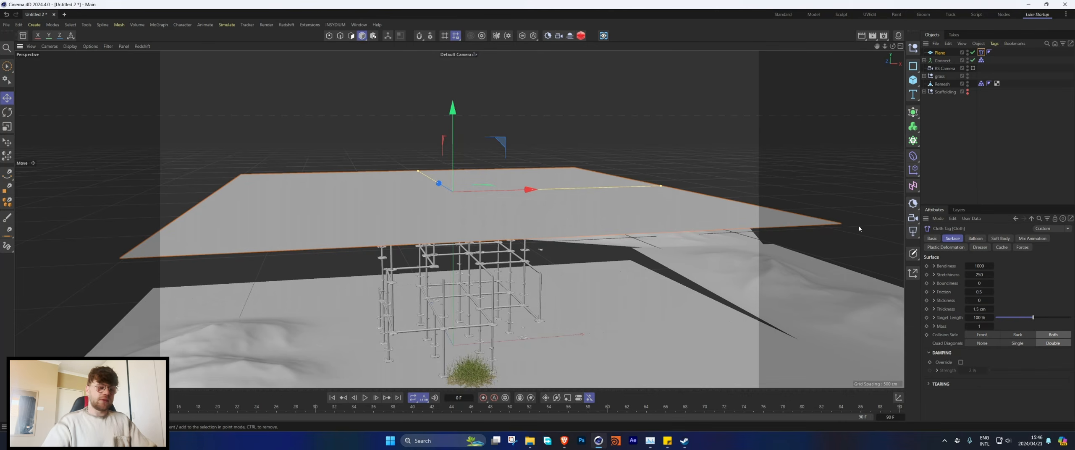
Step: Set the project simulation to 30 substeps and 2 iterations, with 4 collision passes and 2 extra iterations
key(ctrl+d)
click(937, 248)
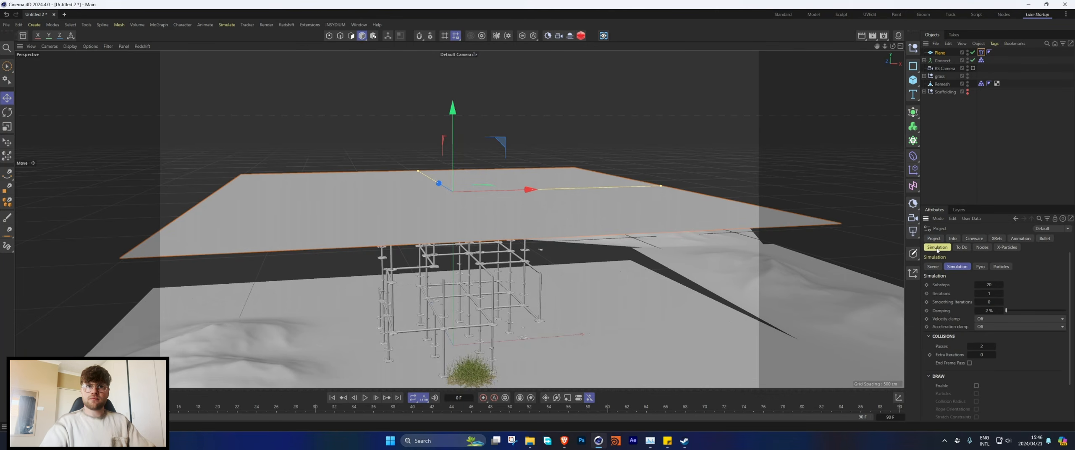
click(988, 284)
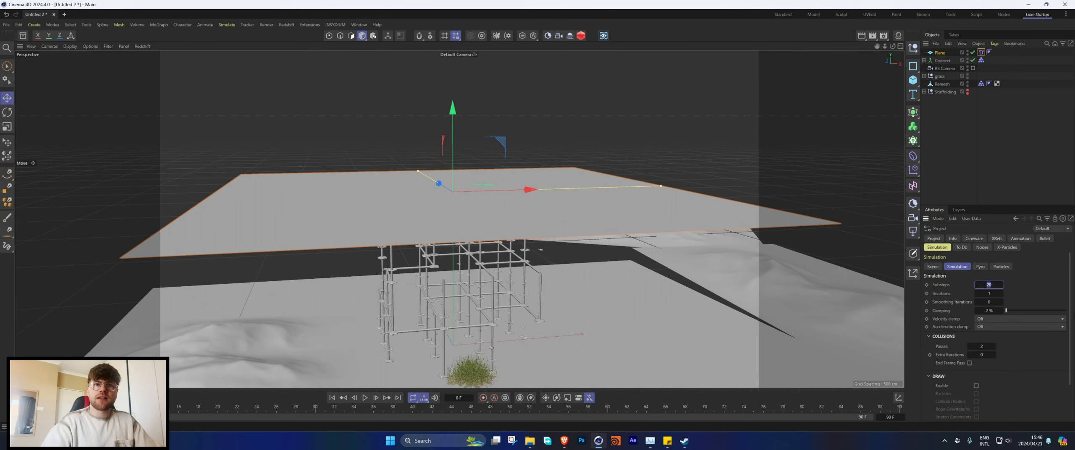
key(Return)
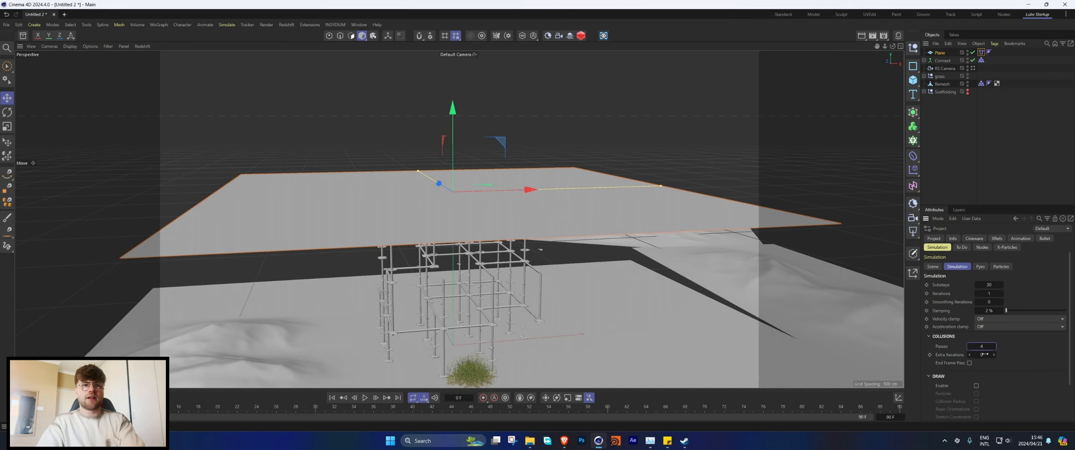
click(984, 354)
click(1001, 294)
click(1000, 294)
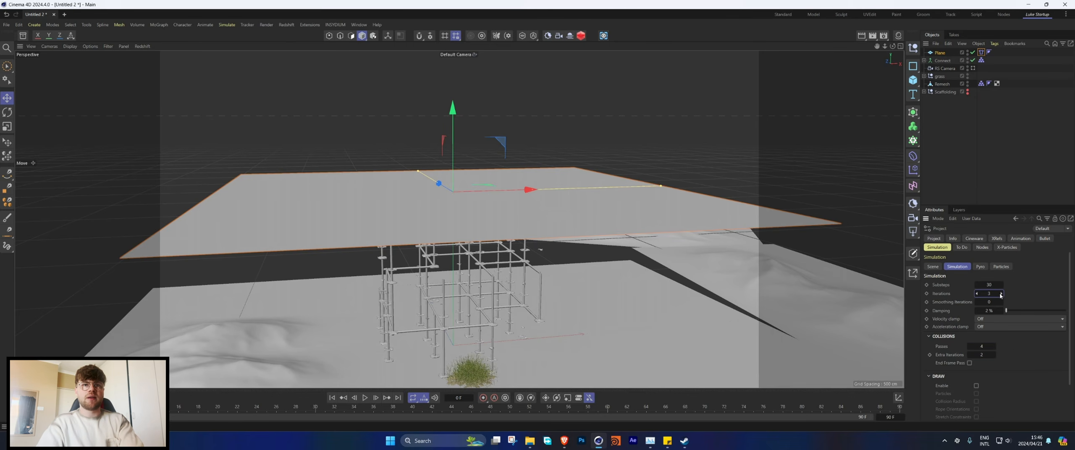
Step: Play the cloth simulation to check how the Plane falls onto the scaffolding, and return to the first frame
alt+drag(529, 288, 459, 288)
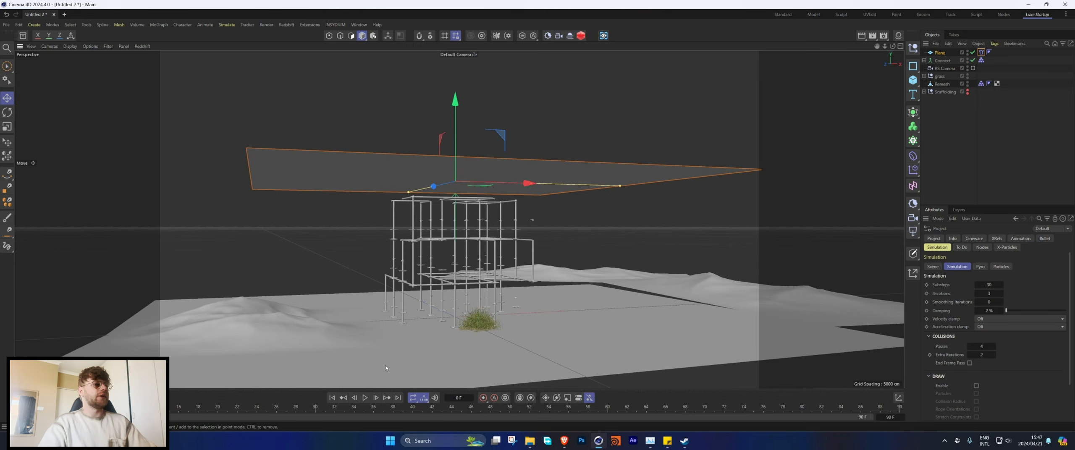
click(365, 397)
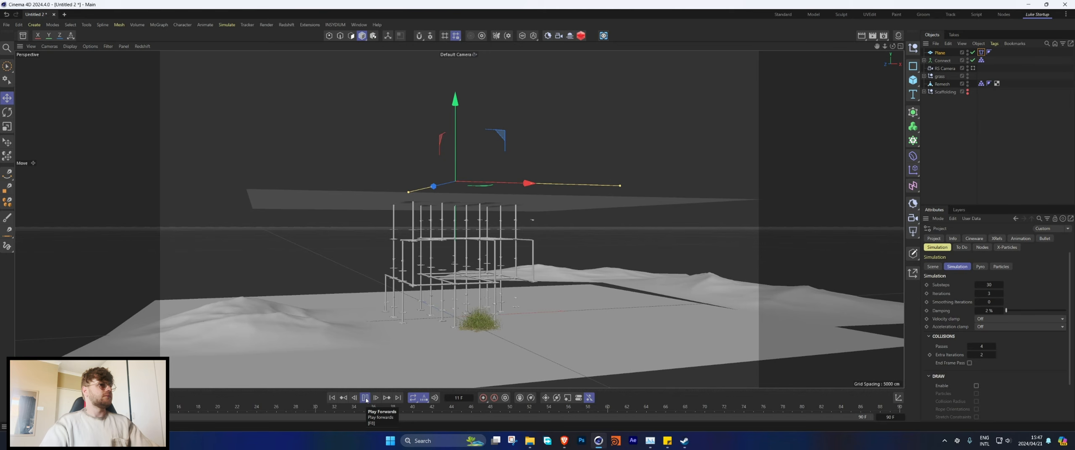
click(366, 401)
mouse_move(482, 265)
alt+mouse_down()
mouse_move(471, 291)
mouse_move(470, 252)
alt+mouse_up()
click(365, 398)
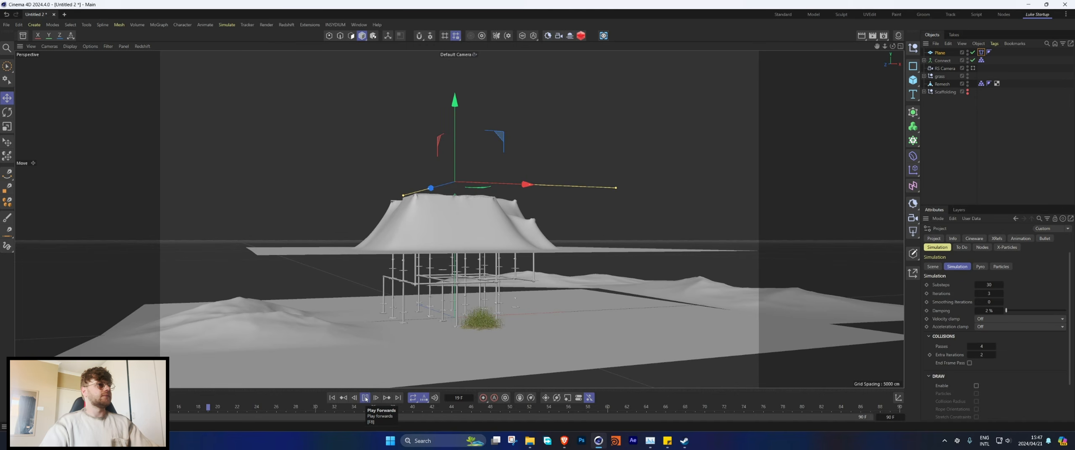
click(366, 398)
key(shift+f)
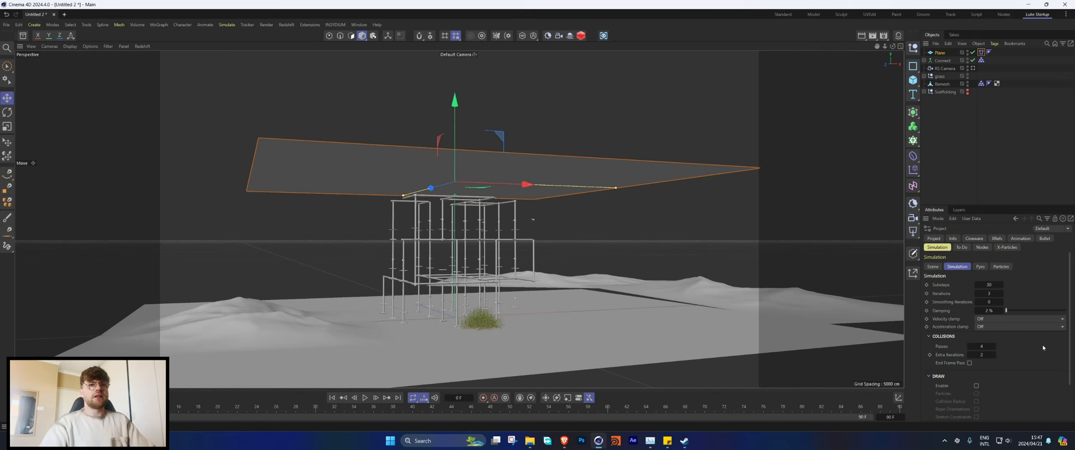
Step: Set the simulation scene's gravity to -250 cm and its scene scale to 1000 cm
click(939, 266)
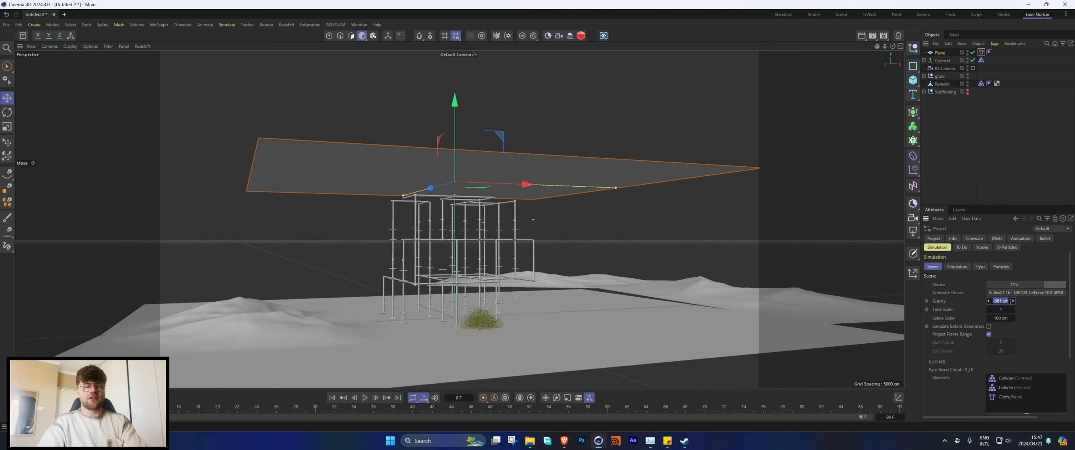
text(-250)
key(Return)
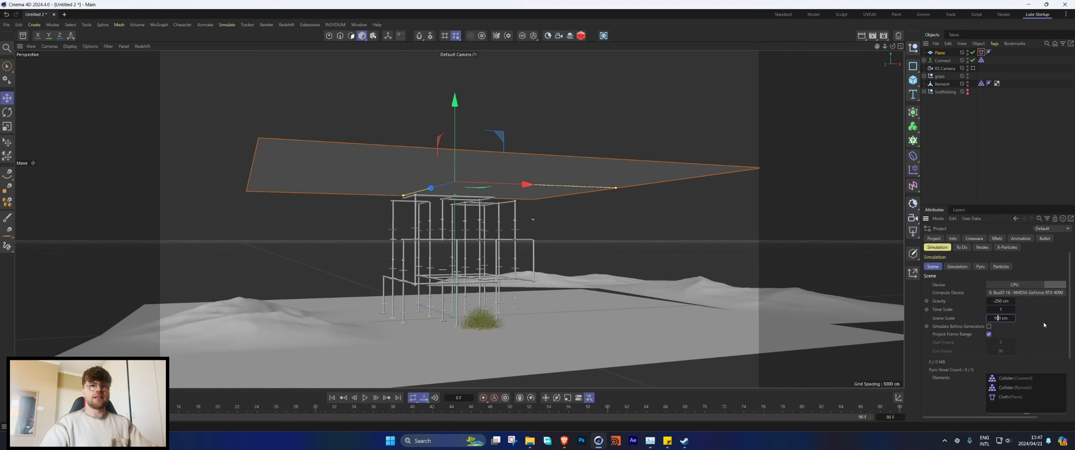
text(0)
key(Return)
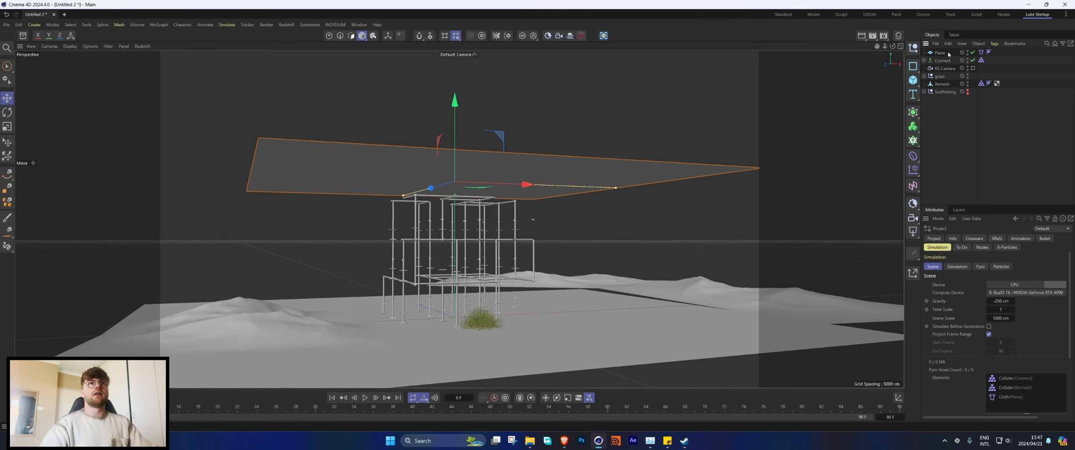
Step: Deselect everything and play the cloth simulation until the fabric has draped onto the ground
click(948, 54)
click(832, 262)
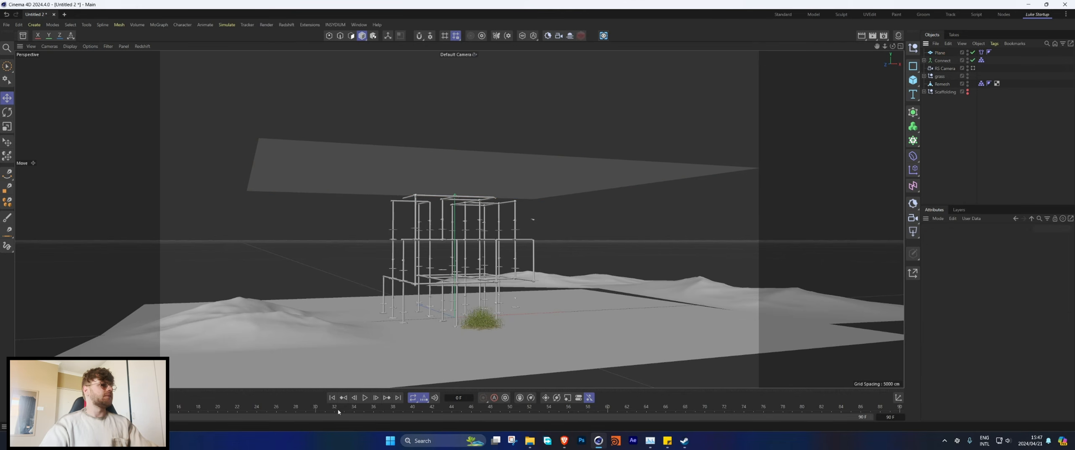
click(364, 398)
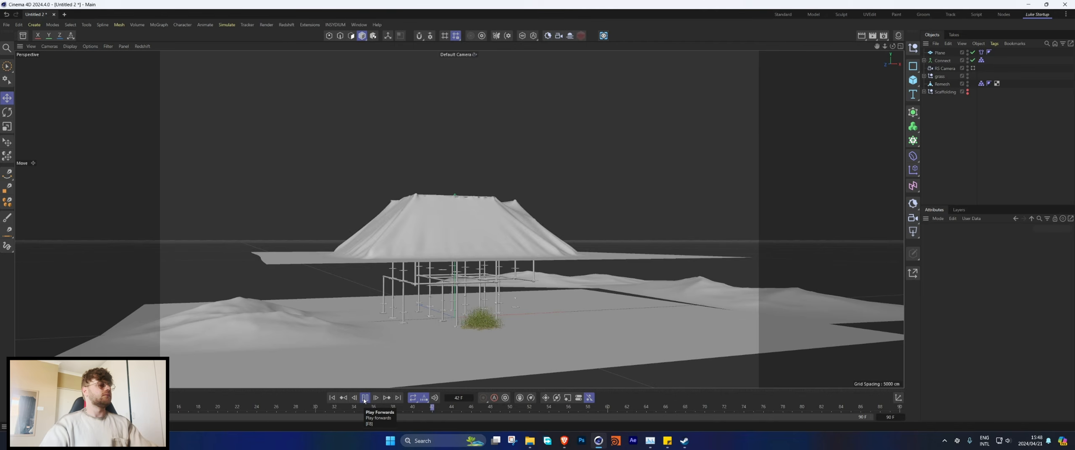
click(364, 398)
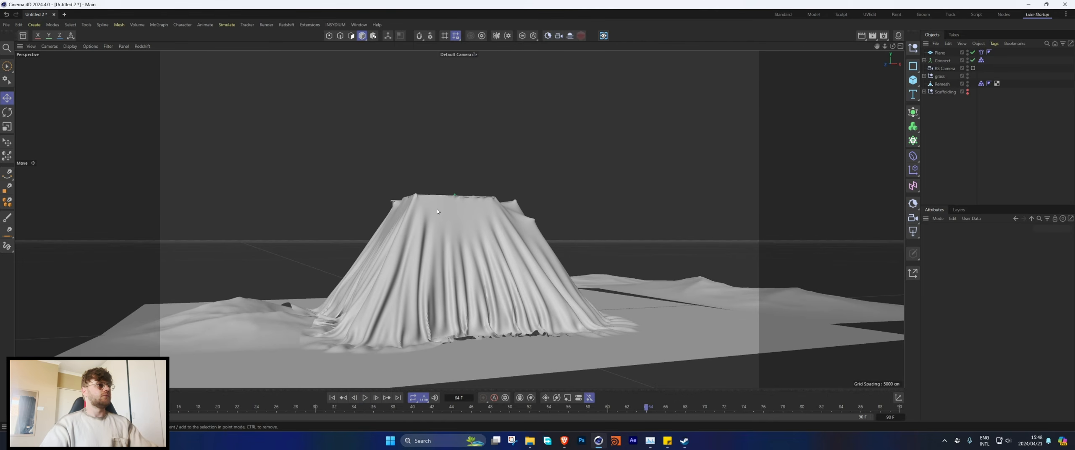
Step: Examine the draped cloth up close where it meets the scaffolding's upper corners and pipes
alt+drag(437, 211, 383, 224)
scroll(425, 188, up, 6)
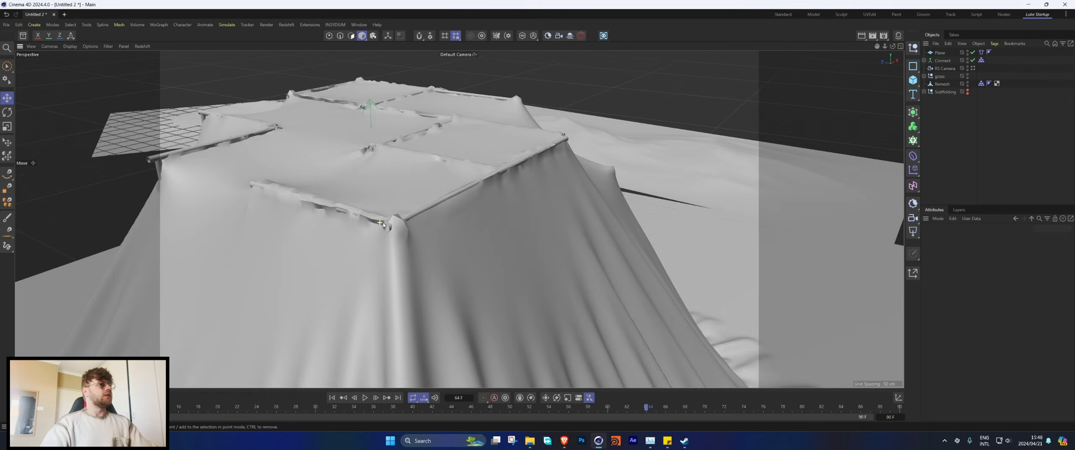
alt+right_drag(383, 224, 461, 217)
scroll(490, 195, up, 4)
alt+drag(490, 194, 447, 187)
click(496, 187)
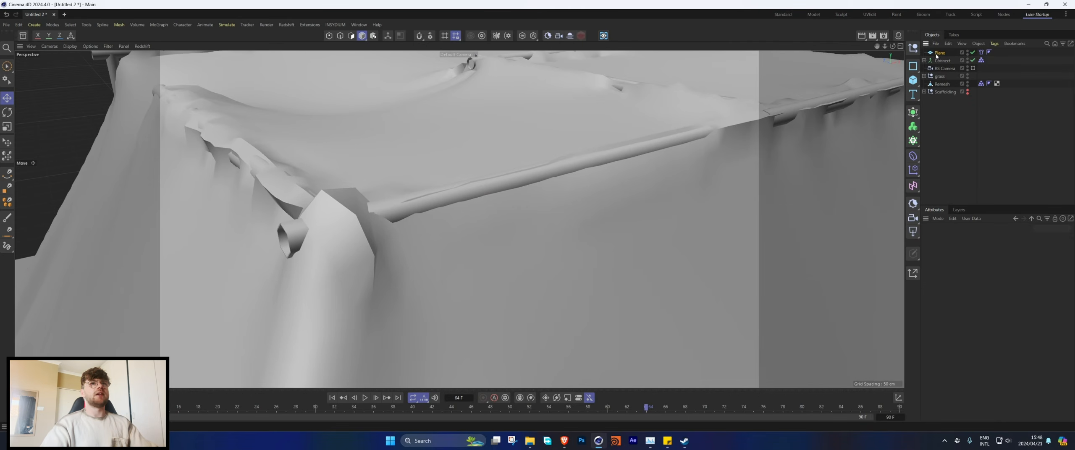
Step: Display mesh lines on the draped cloth to examine its polygon density, and return to plain shading
key(n)
key(b)
mouse_move(388, 202)
alt+mouse_down()
mouse_move(481, 207)
mouse_move(462, 183)
mouse_move(401, 177)
alt+mouse_up()
scroll(470, 163, down, 8)
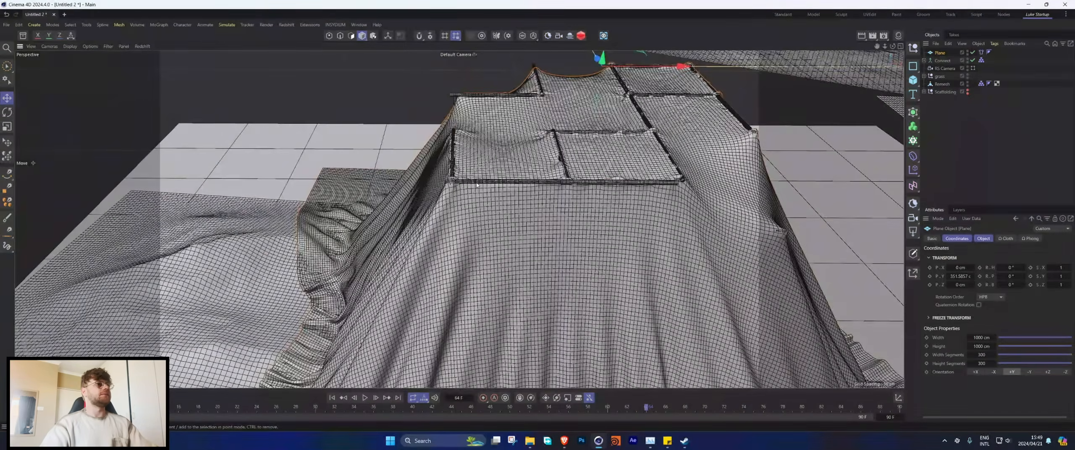
alt+right_drag(477, 185, 482, 213)
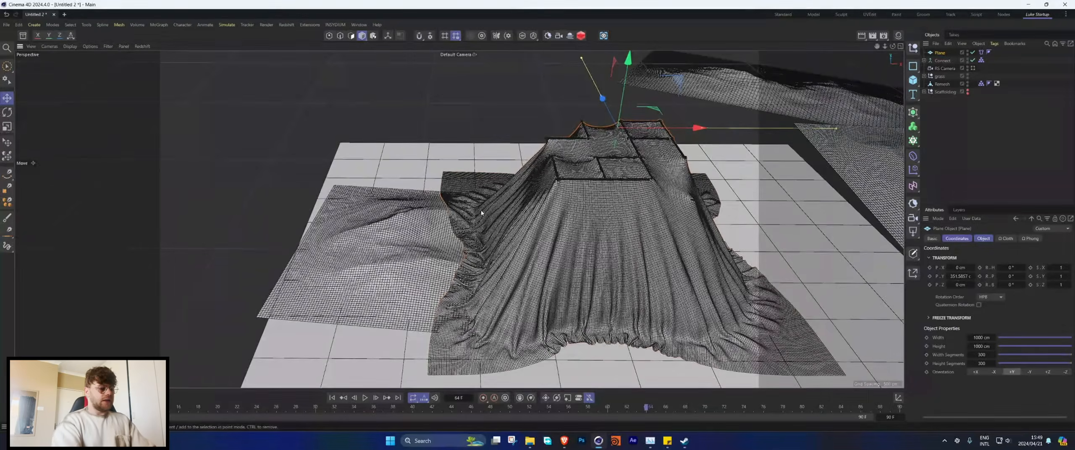
key(n)
key(a)
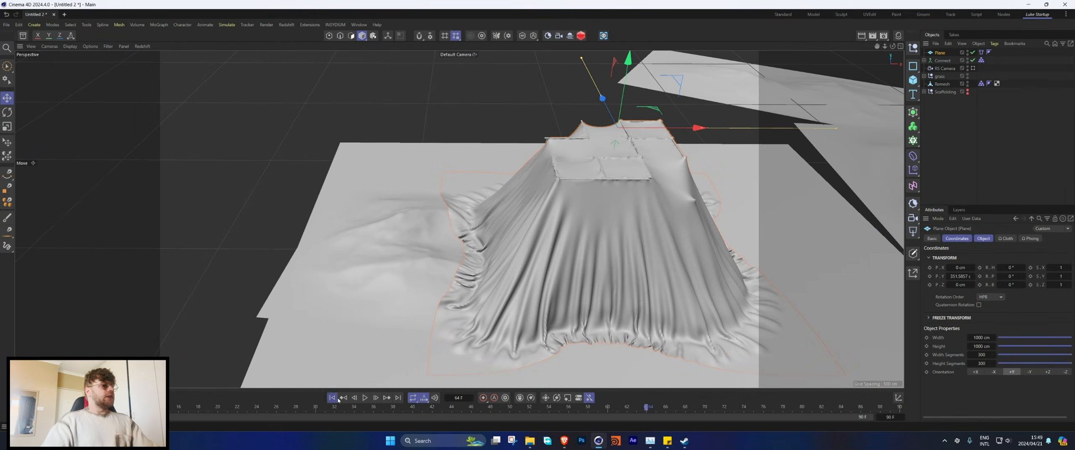
Step: Return to the first frame and set the Plane's width and height to 800 cm with 400 width and 400 height segments
click(338, 399)
click(979, 338)
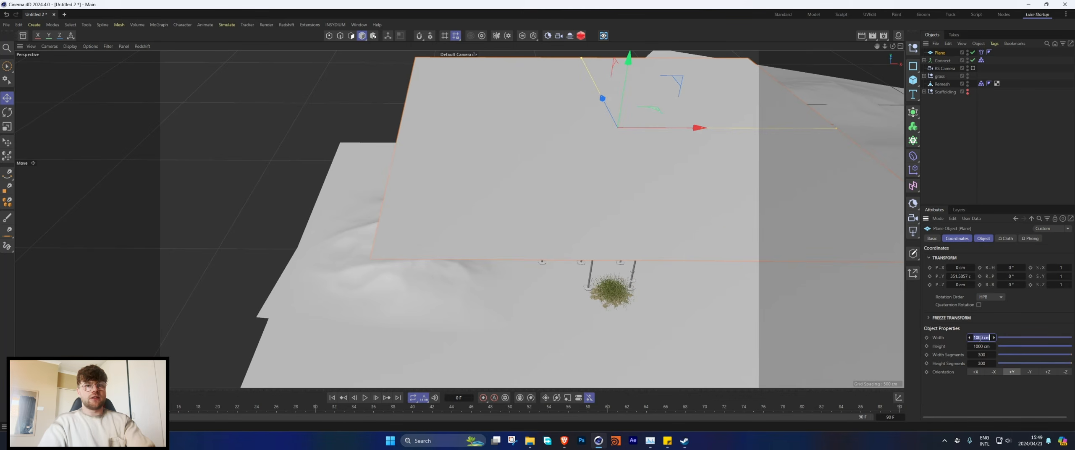
text(800)
click(985, 346)
text(8)
click(987, 355)
text(400)
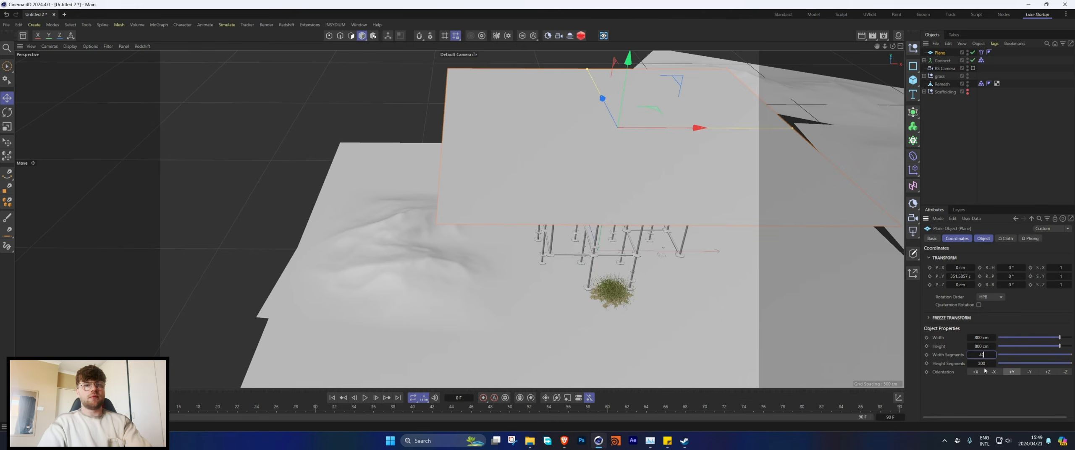
click(987, 364)
text(400)
key(Return)
Step: Add an Attractor force to the scene and raise it to the middle of the scaffolding
alt+drag(649, 202, 528, 111)
click(251, 25)
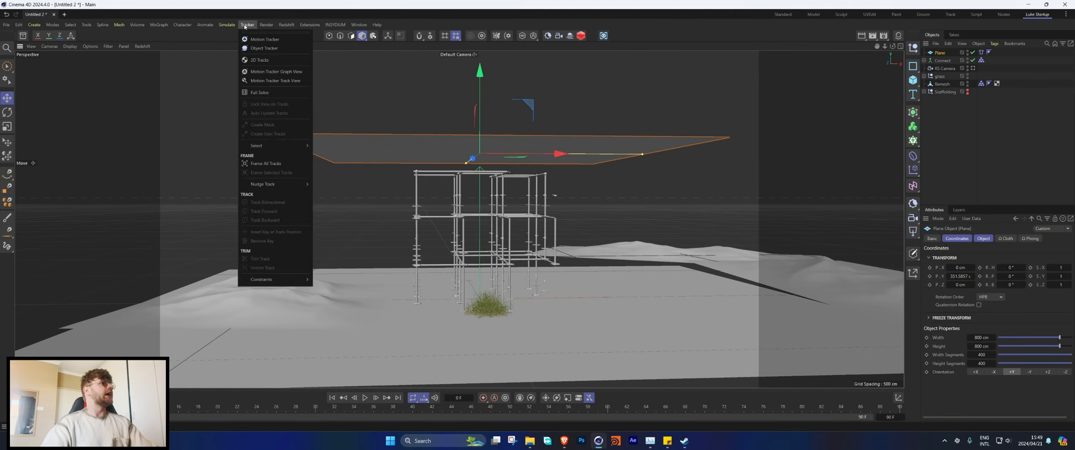
mouse_move(229, 26)
mouse_move(239, 39)
click(297, 45)
drag(479, 220, 479, 152)
Step: Give the Attractor a Spherical Field about 153 cm in size around the scaffolding, lower it slightly, and invert the field's remapping
click(1004, 238)
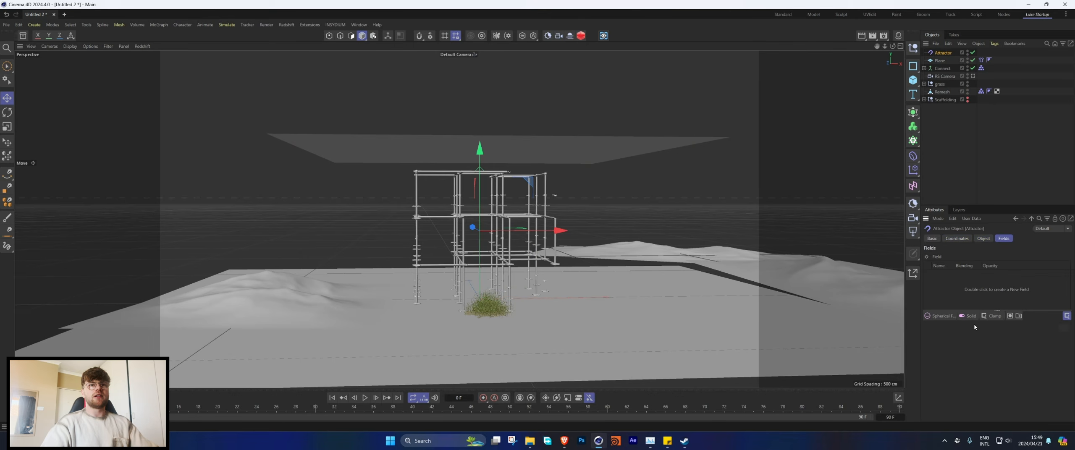
click(939, 316)
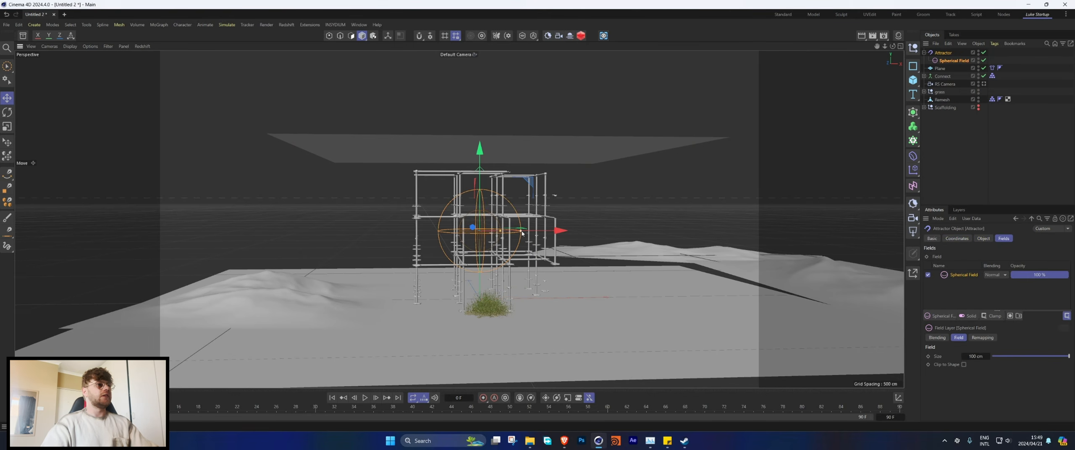
drag(521, 230, 543, 231)
drag(480, 194, 480, 199)
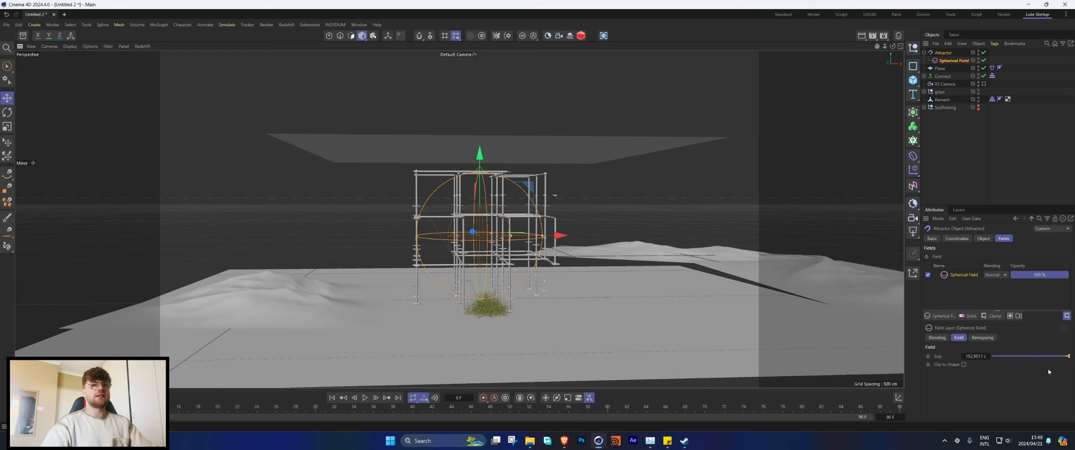
click(983, 337)
scroll(961, 381, down, 2)
click(961, 368)
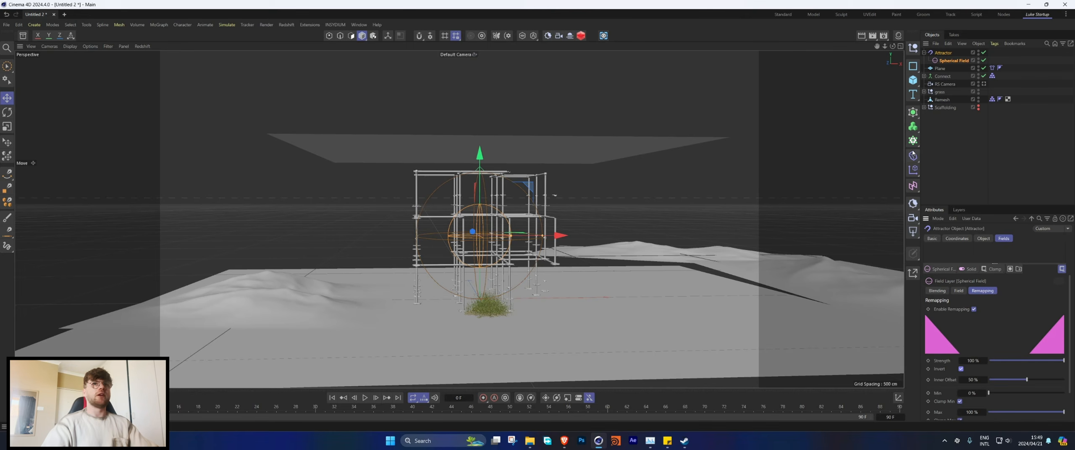
Step: Deselect everything, play the cloth simulation with the Attractor to about frame 84, and view the draped scaffolding at an angle
click(968, 156)
click(365, 398)
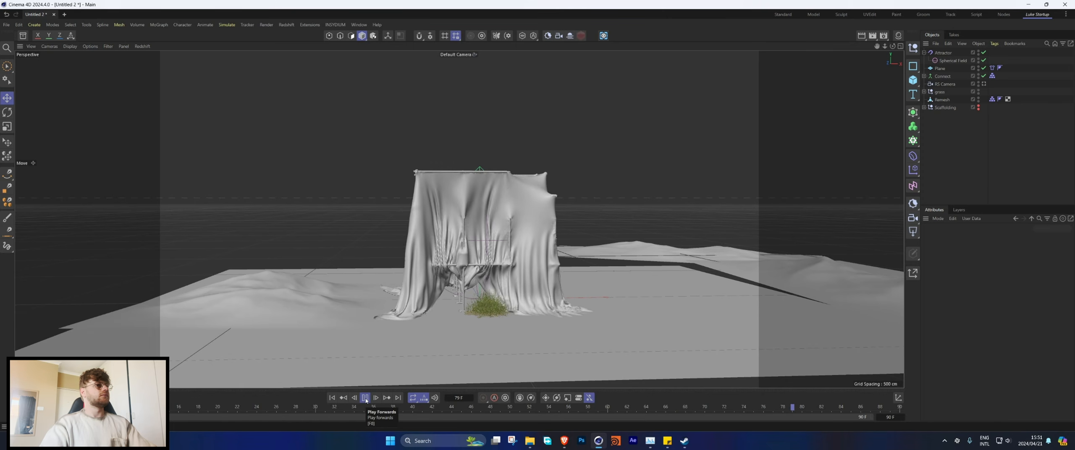
key(F8)
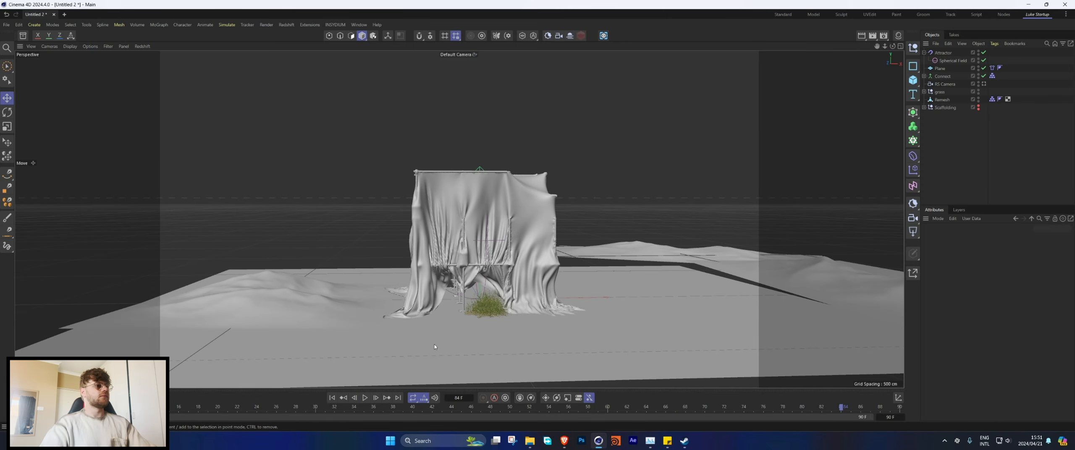
alt+drag(515, 246, 458, 235)
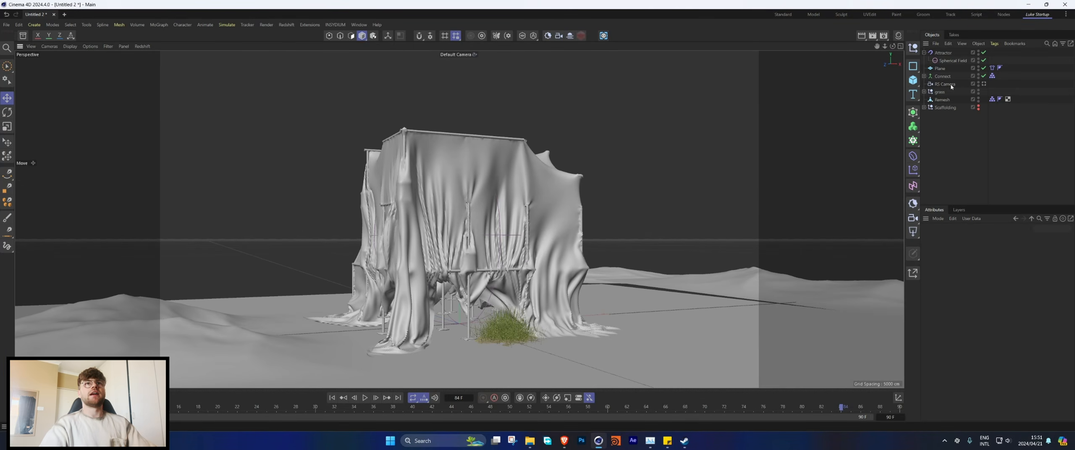
Step: Set the draped shape as the Plane's cloth initial state in the Dresser settings and return to frame 0
click(994, 68)
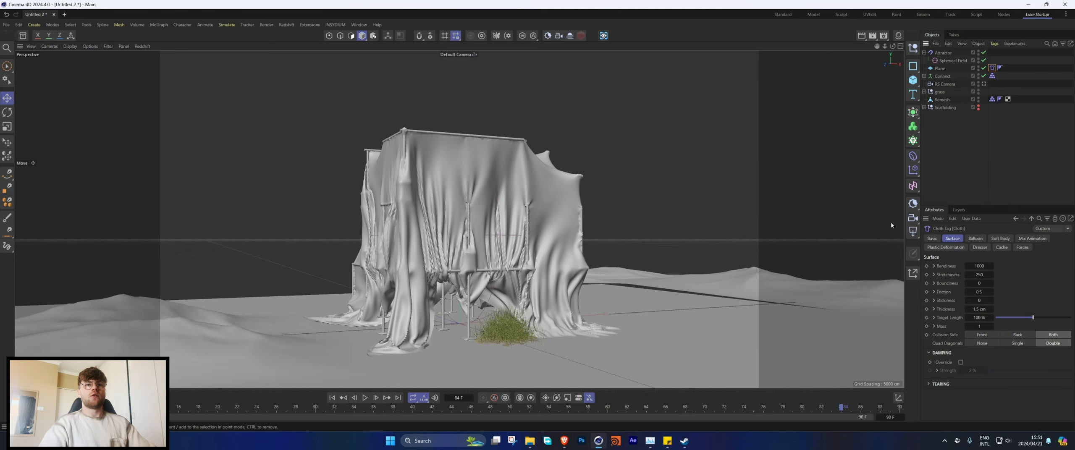
click(975, 247)
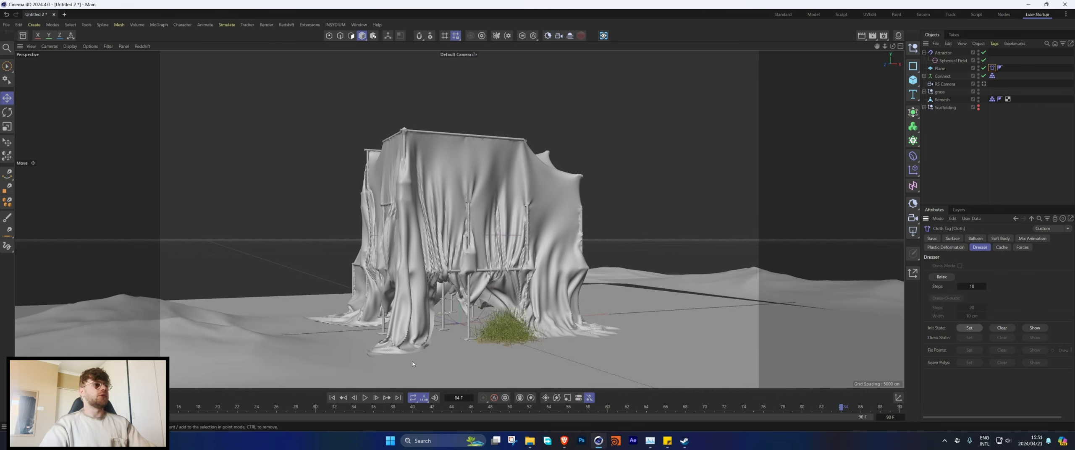
click(332, 398)
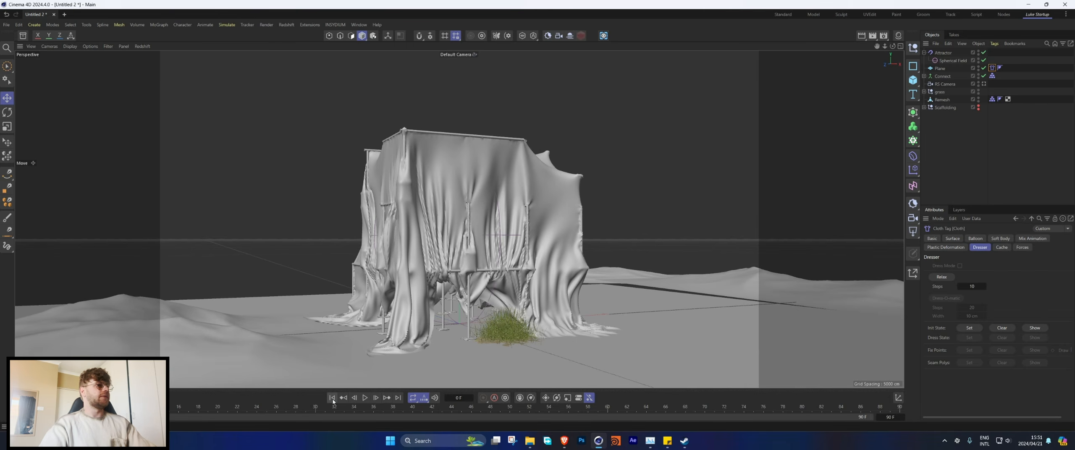
Step: Disable the Attractor and its Spherical Field, and look through the RS Camera
click(984, 52)
alt+drag(466, 256, 504, 240)
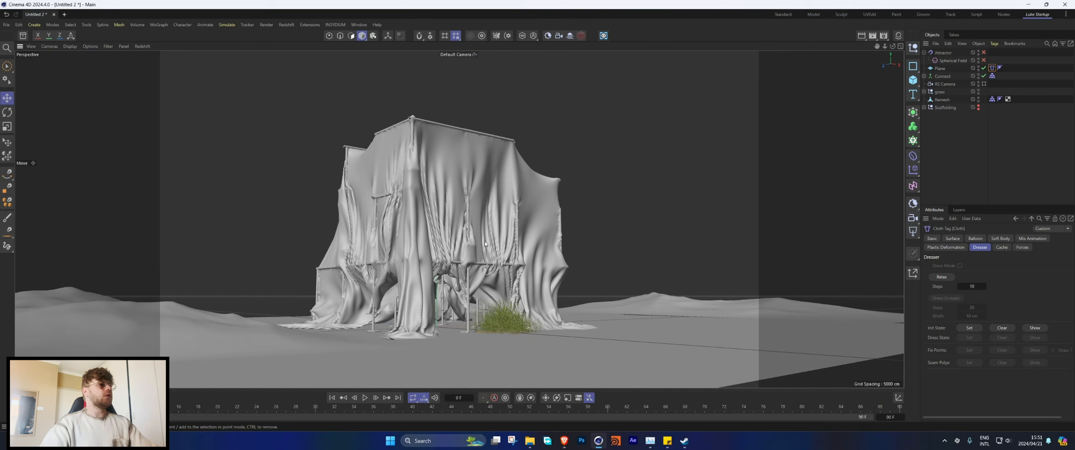
click(984, 84)
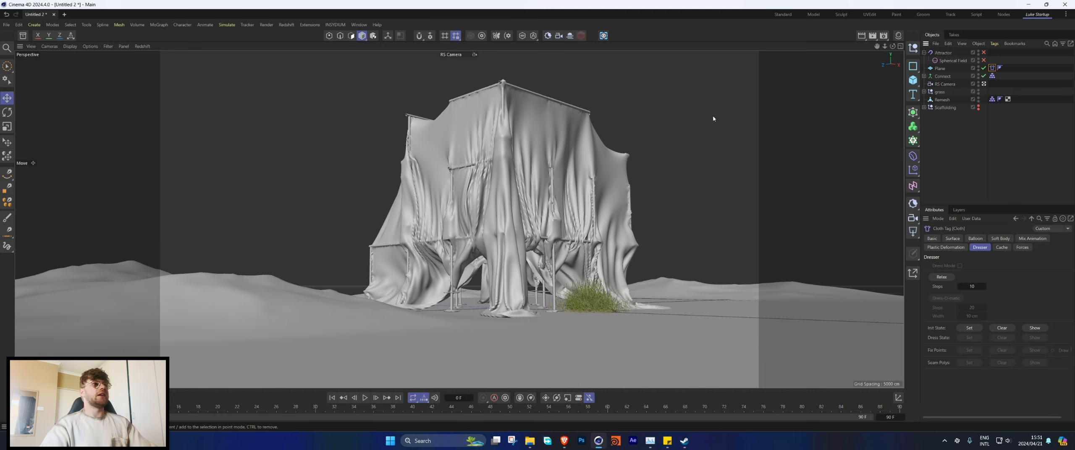
Step: Add a Redshift Object tag to the Connect landscape, override its geometry settings and enable tessellation
click(943, 76)
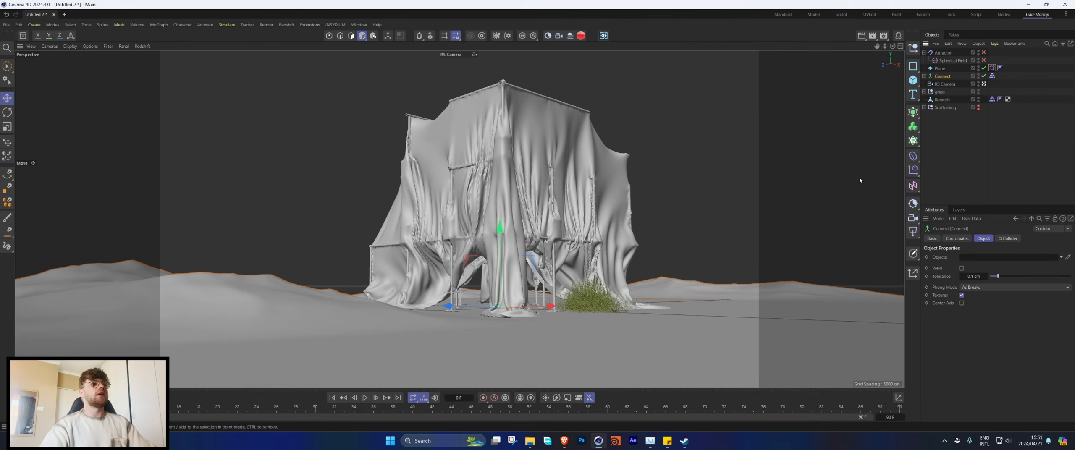
click(911, 112)
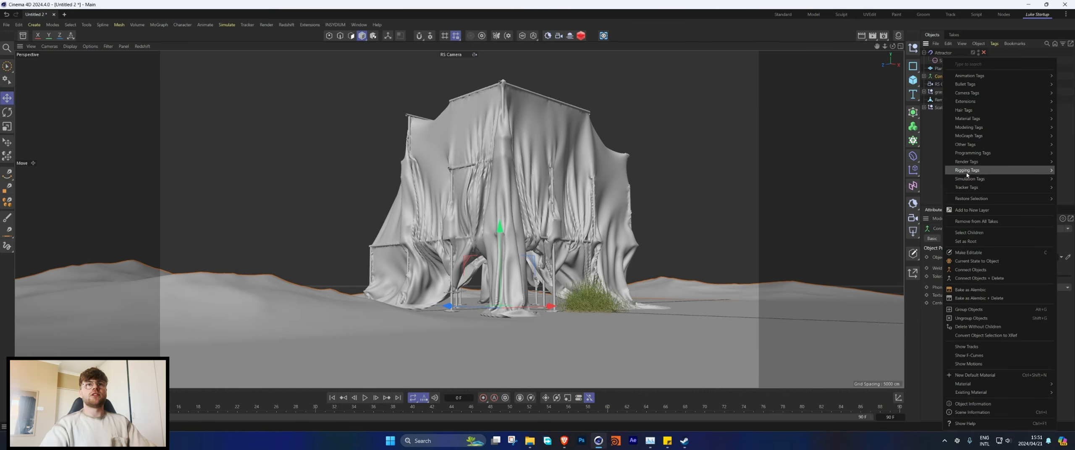
mouse_move(961, 171)
click(915, 191)
click(980, 238)
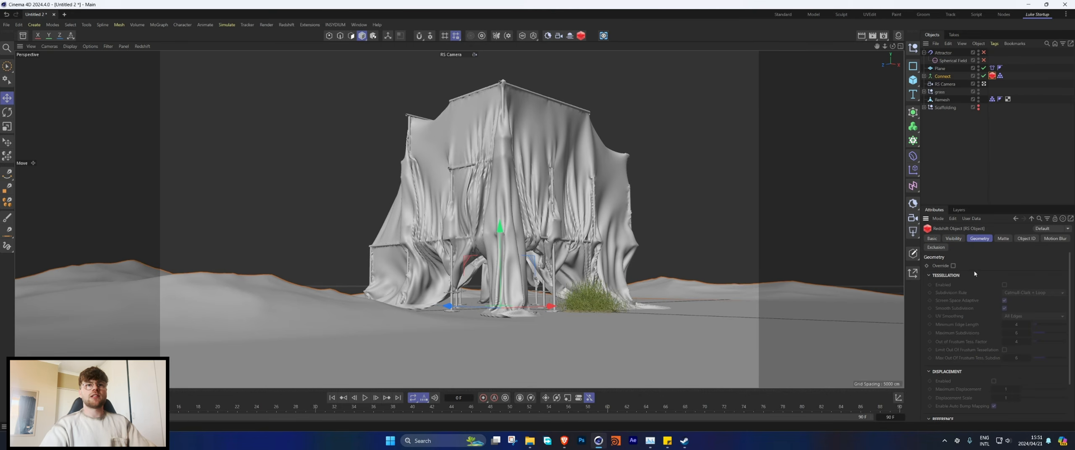
click(953, 266)
click(1004, 284)
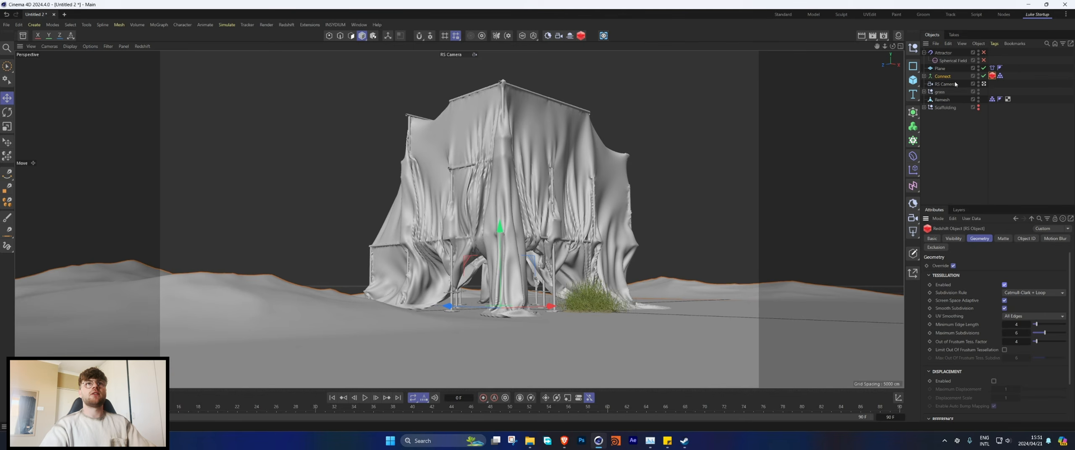
Step: Add a Redshift Object tag to the cloth Plane, override its geometry settings and enable tessellation
right_click(943, 70)
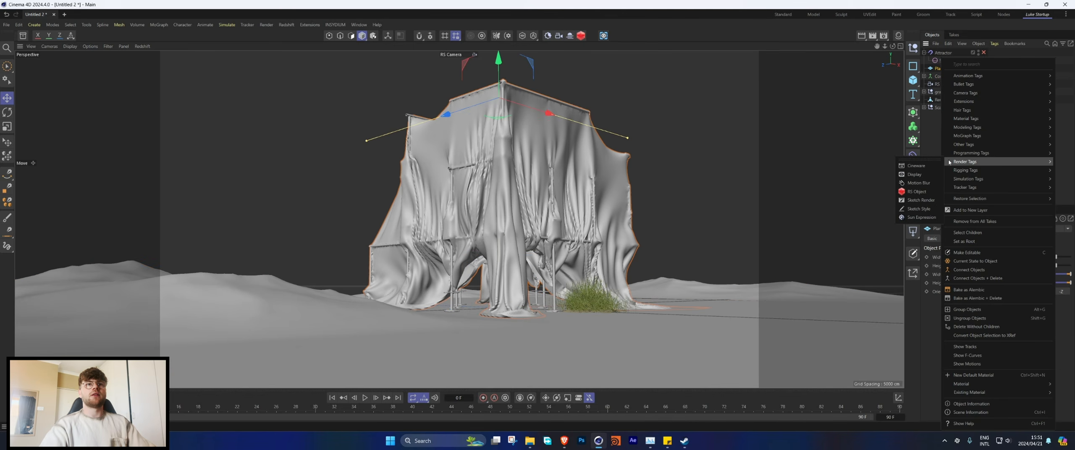
click(922, 192)
click(954, 266)
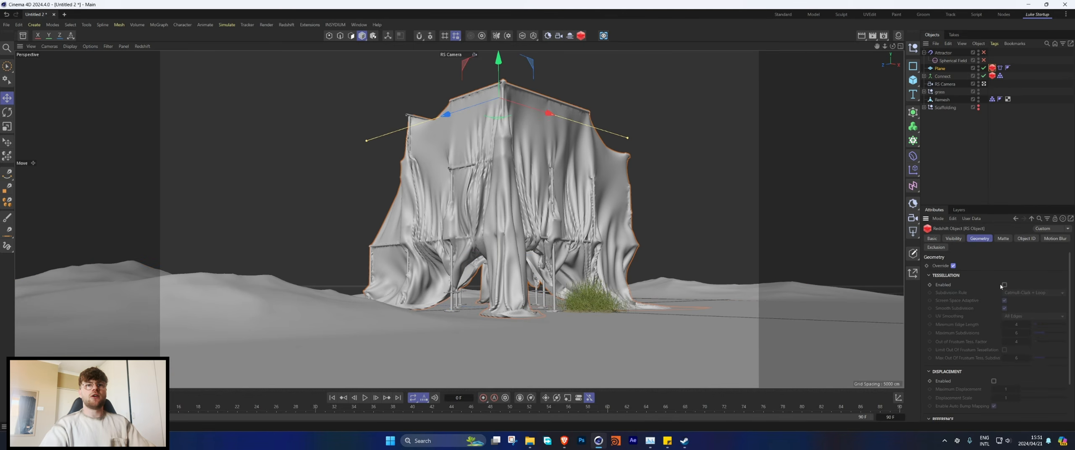
click(1004, 284)
Step: Deselect everything, show the Redshift RenderView beside the viewport and start the live render
click(992, 158)
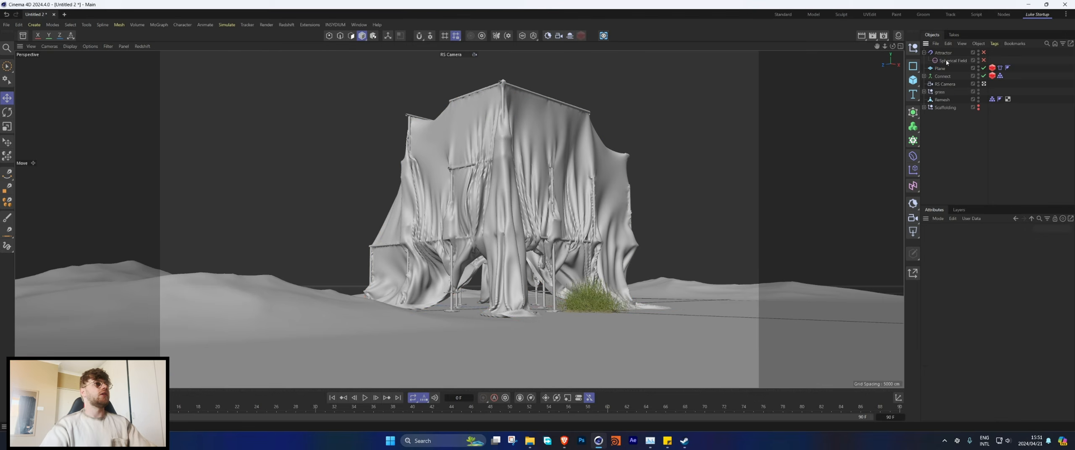
click(1037, 15)
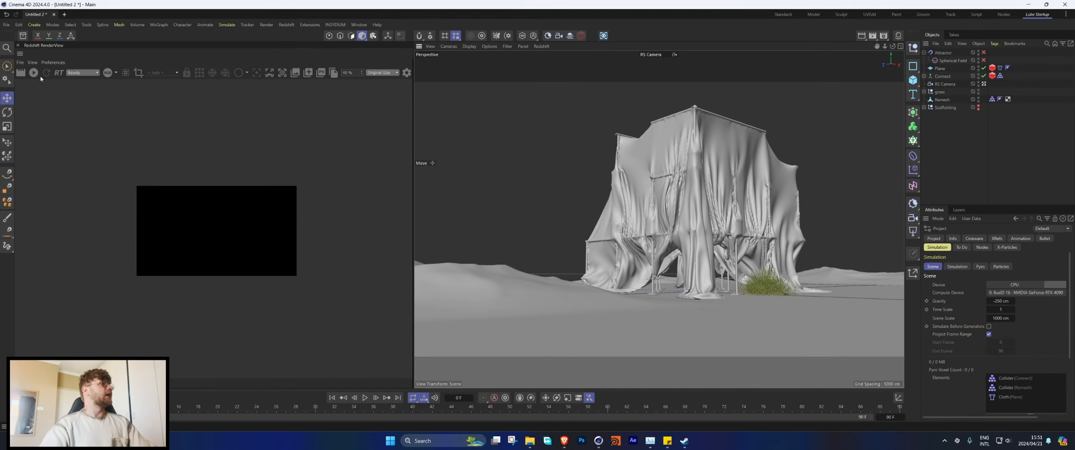
click(33, 72)
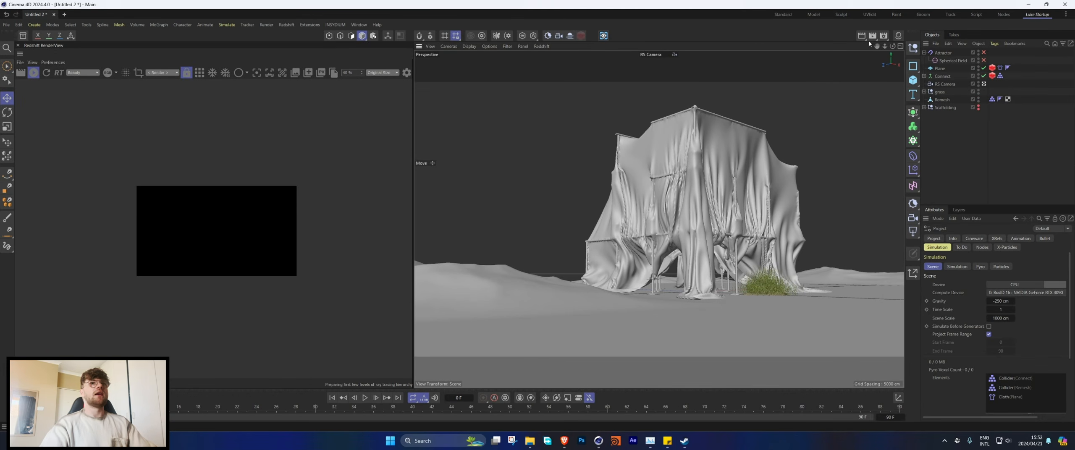
Step: Change the render output size to a square screen preset and close the render settings
click(883, 36)
click(910, 62)
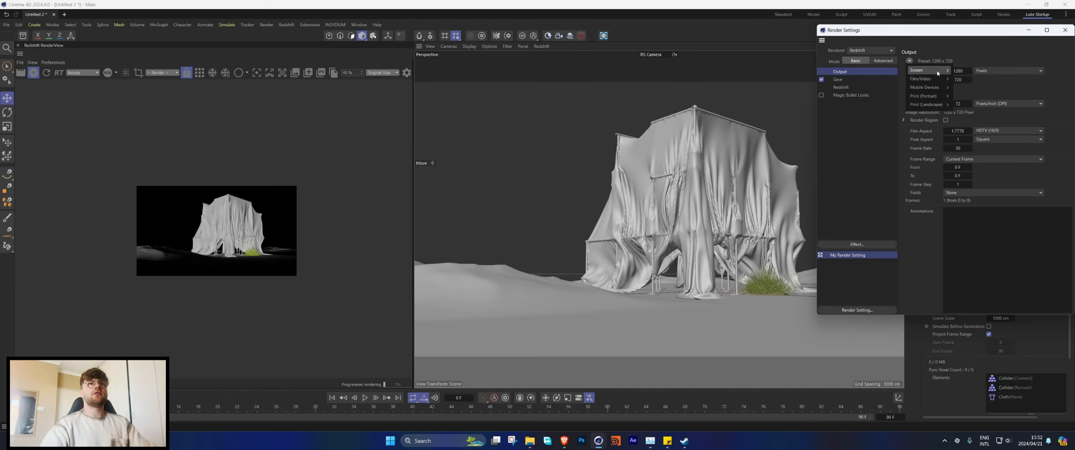
mouse_move(938, 71)
click(978, 171)
click(1065, 30)
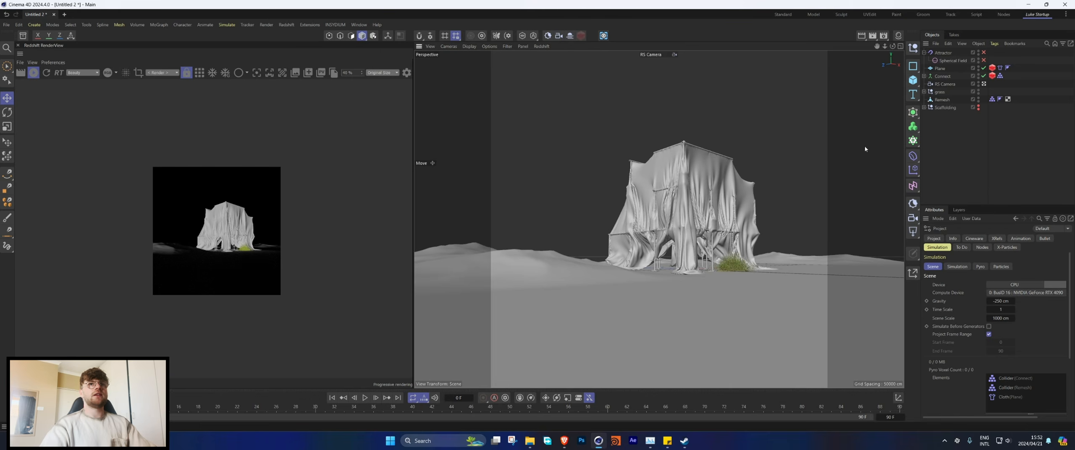
Step: Reframe the RS Camera closer to the draped scaffolding so it fills more of the square frame
alt+middle_drag(691, 226, 670, 234)
scroll(670, 234, up, 4)
alt+drag(670, 234, 671, 228)
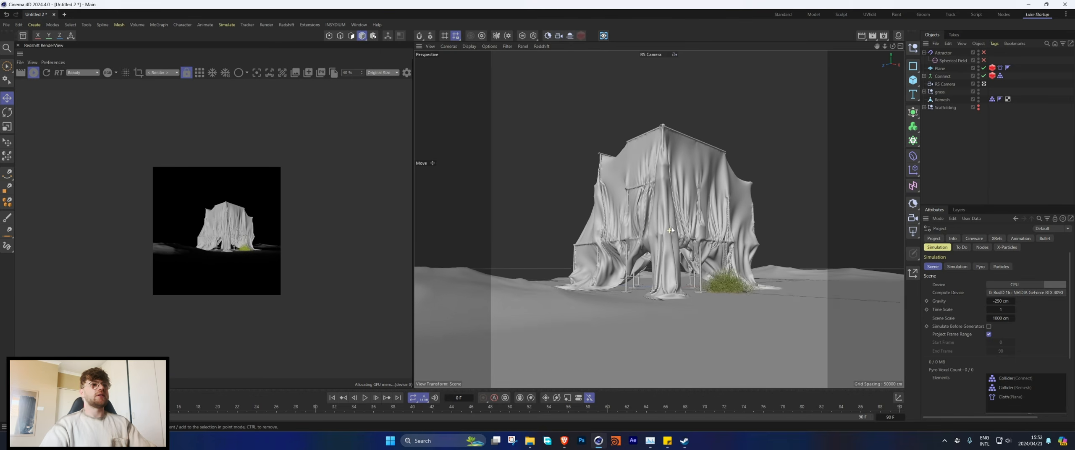
Step: Set the RS Camera's focal length to 25 mm and move it closer to the draped scaffolding
click(941, 86)
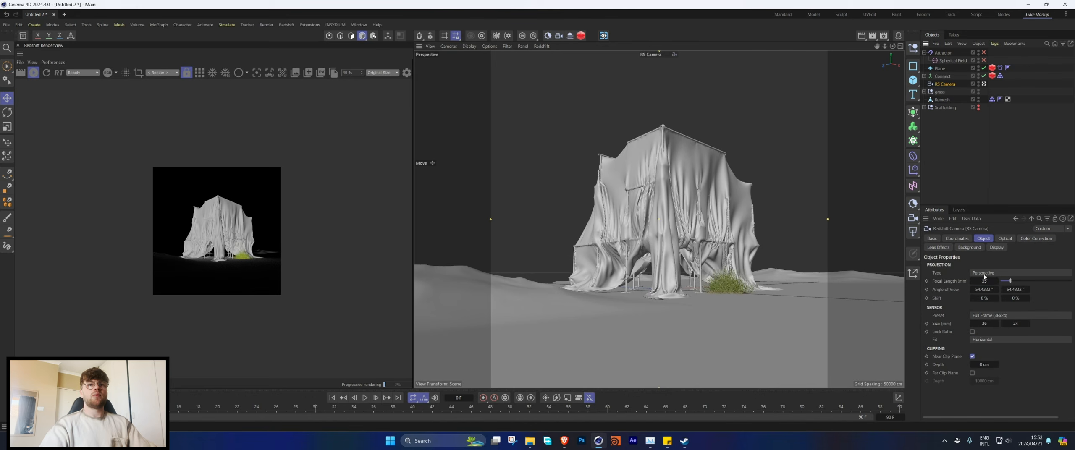
key(Return)
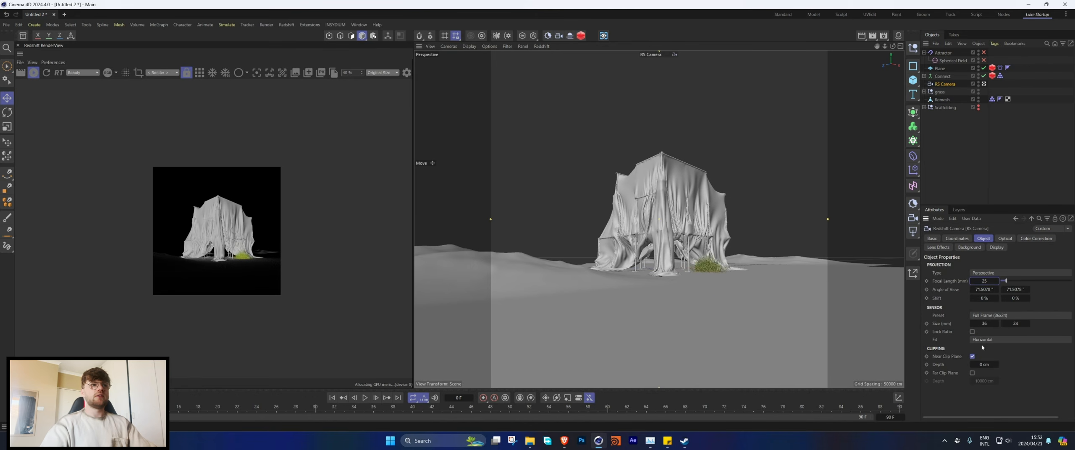
scroll(698, 261, up, 4)
alt+middle_drag(701, 266, 686, 234)
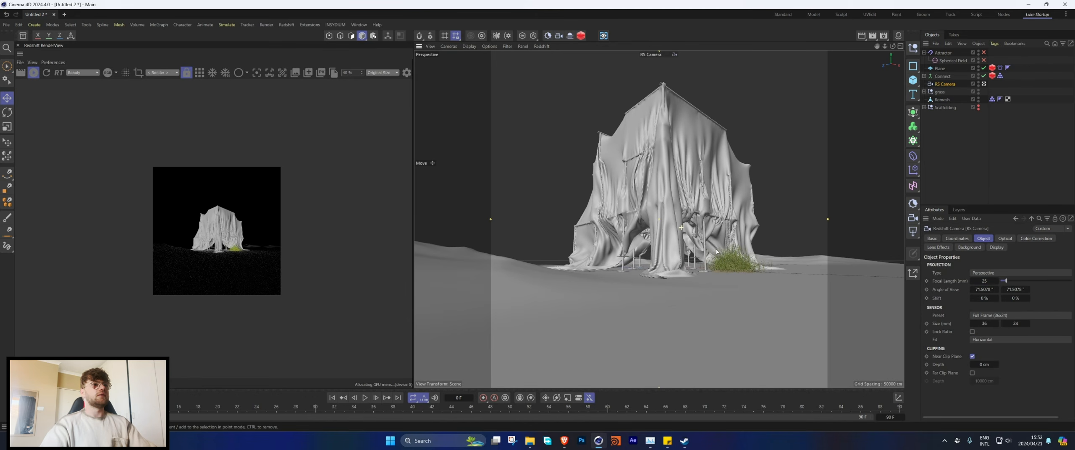
Step: Set the RS Camera's focal length to 30 mm
click(982, 281)
text(30)
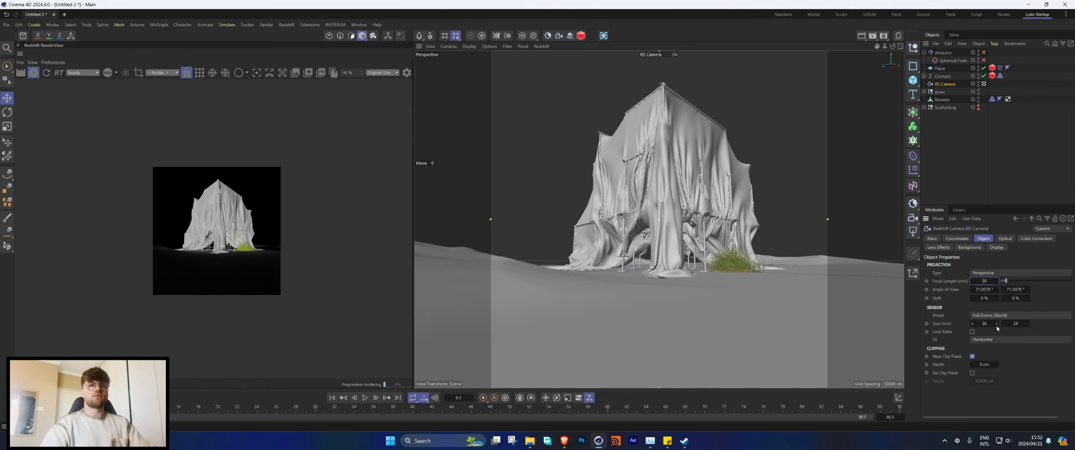
key(Return)
Step: Set the RS Camera's focal length to 35 mm and pull back to frame the whole draped scaffolding with the grass
click(980, 281)
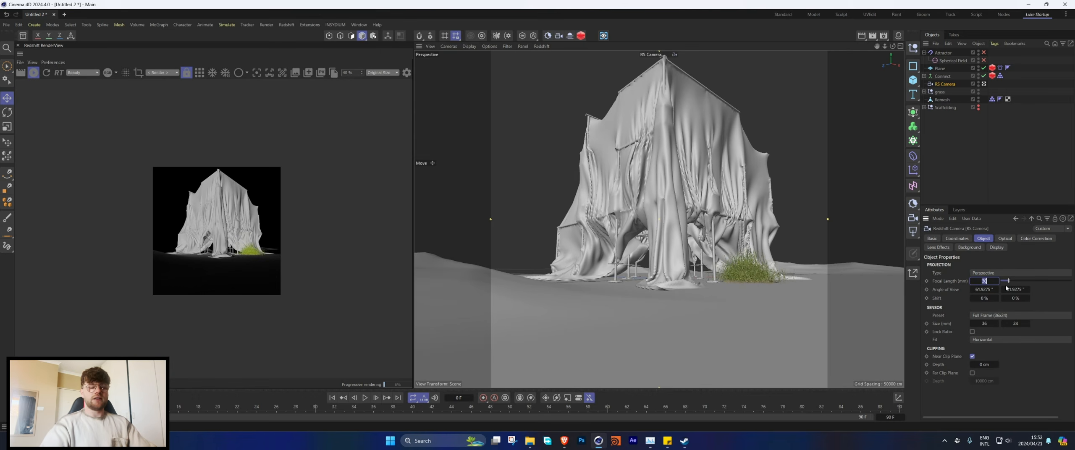
text(35)
key(Return)
scroll(659, 192, down, 3)
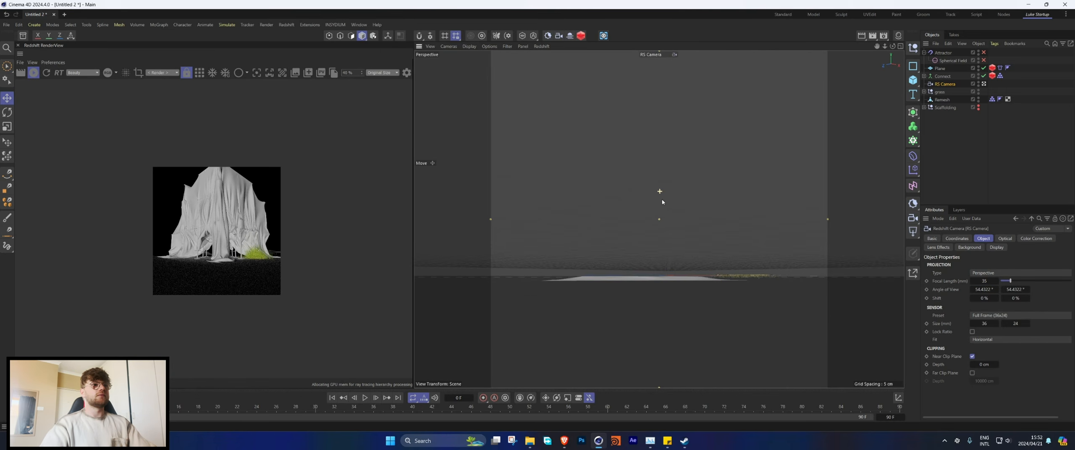
alt+drag(662, 199, 664, 215)
alt+drag(688, 246, 697, 230)
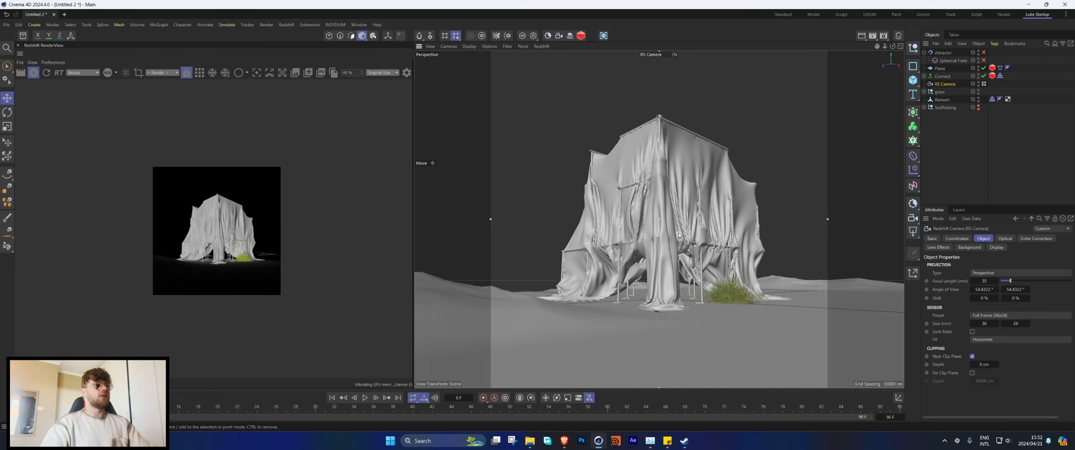
alt+right_drag(651, 164, 656, 163)
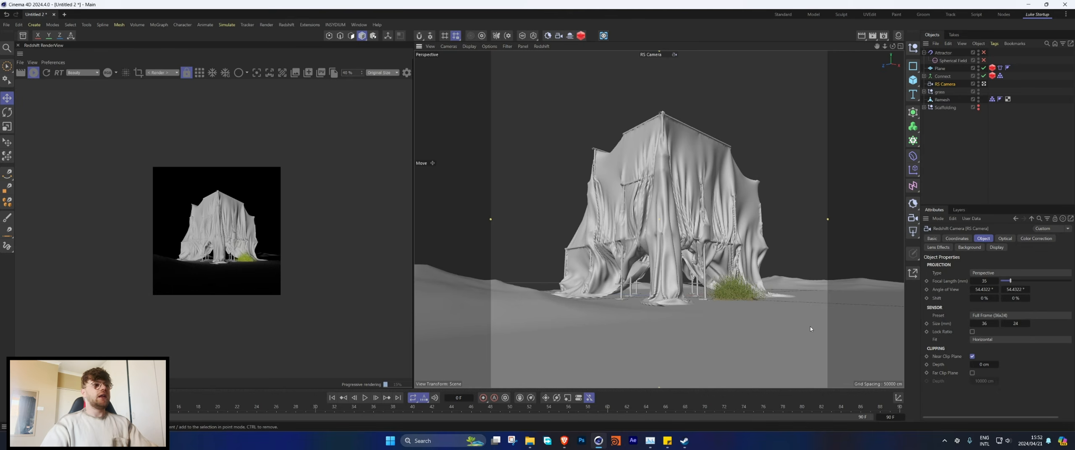
Step: Add an RS Matrix object and set it to Object mode, distributing over the Connect landscape
click(924, 53)
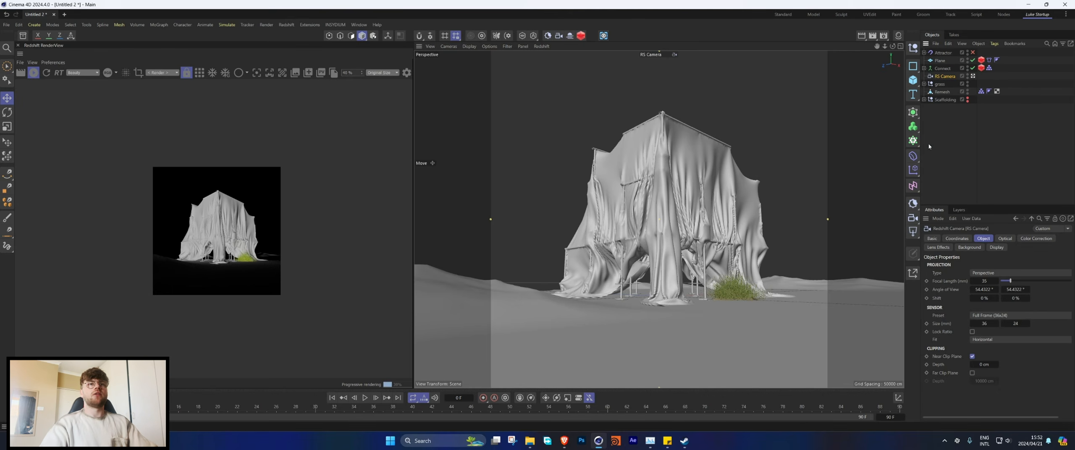
key(shift+c)
text(matr)
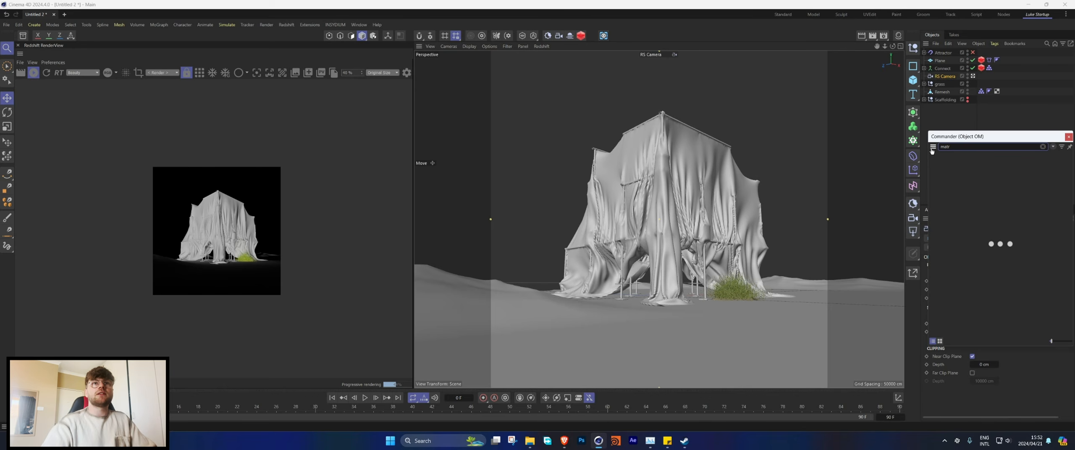
double_click(967, 169)
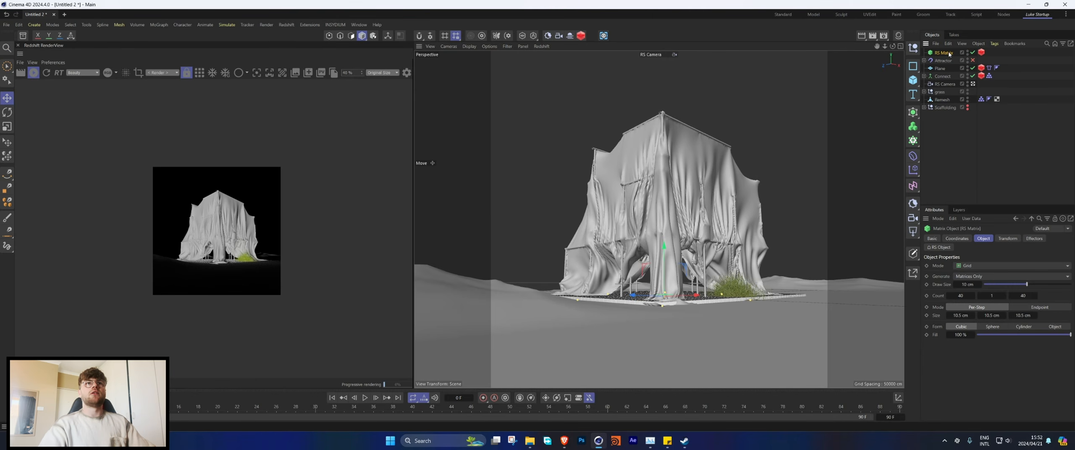
click(973, 267)
click(968, 266)
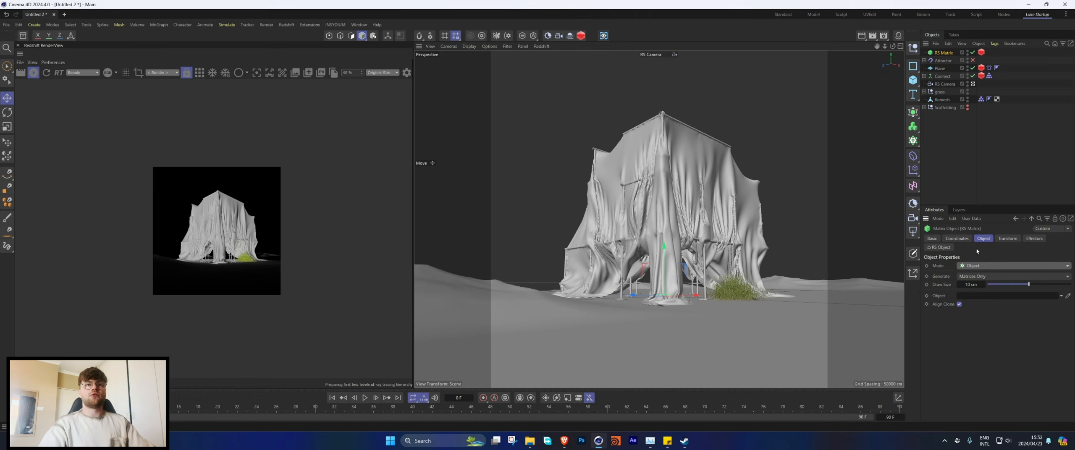
drag(941, 76, 977, 268)
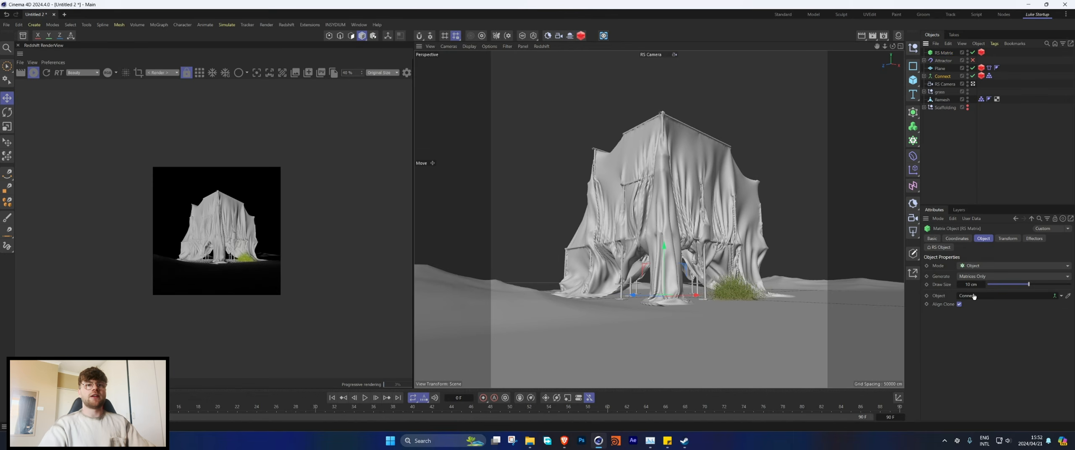
Step: Set the RS Matrix count to 200000
click(967, 363)
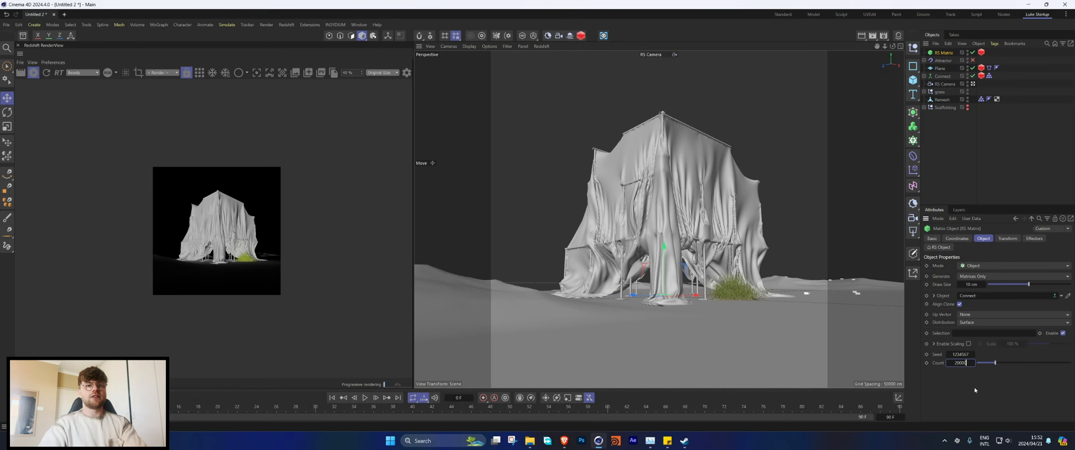
text(00000)
key(Return)
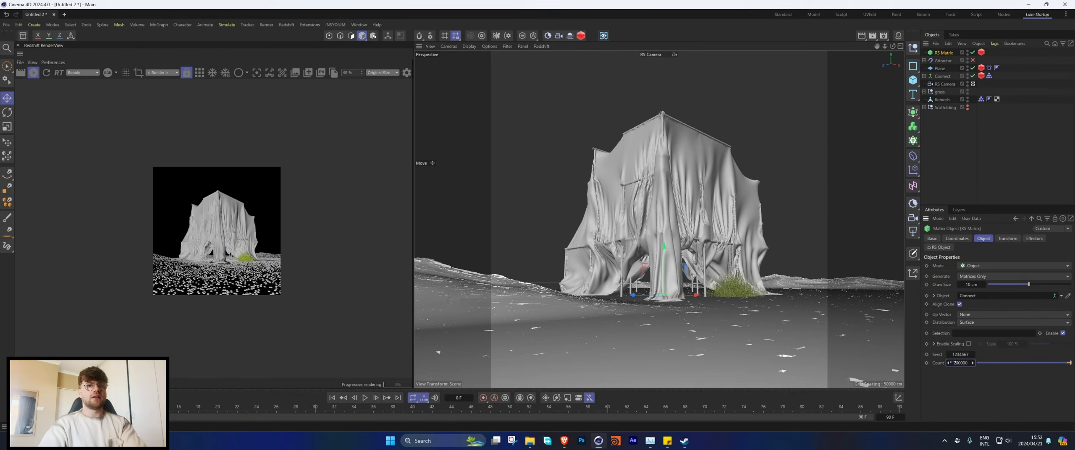
Step: Set the particle mode of the RS Matrix's Redshift Object tag to Custom Objects
click(981, 52)
click(953, 238)
click(1008, 265)
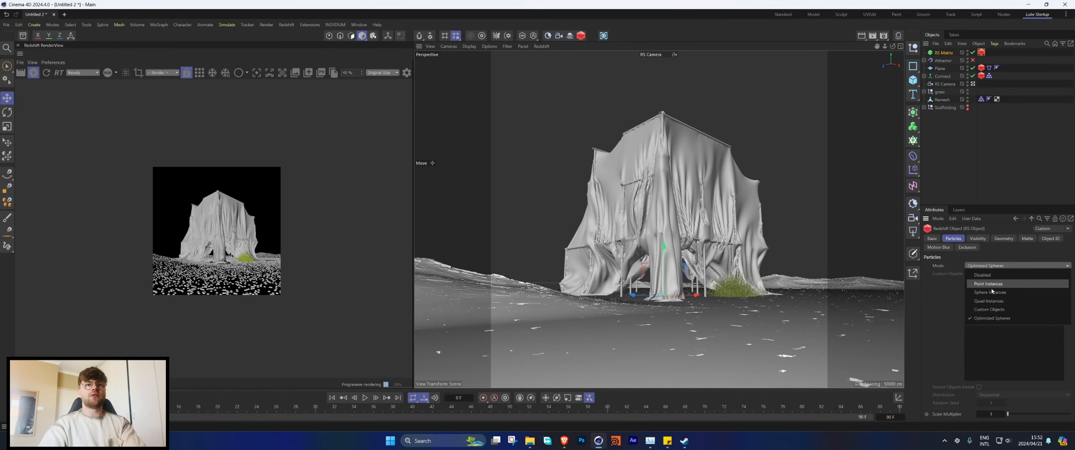
click(989, 309)
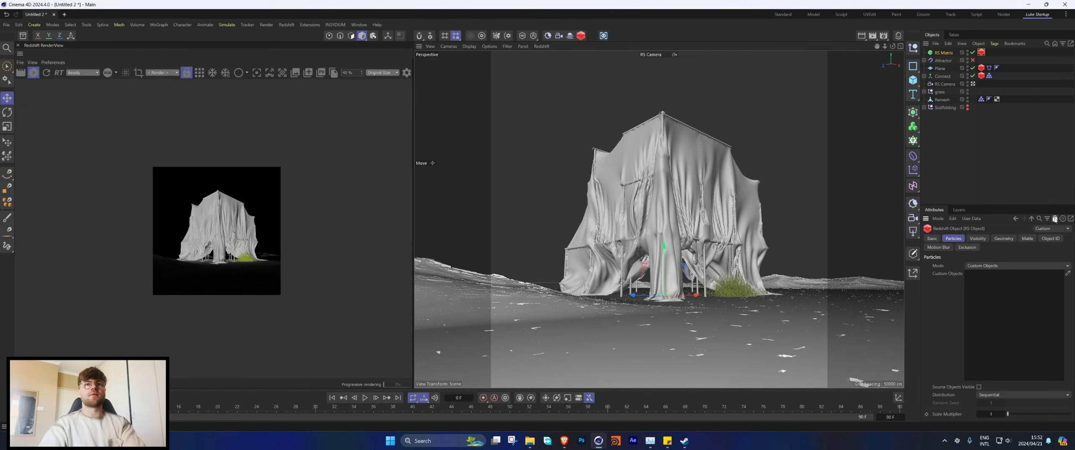
Step: Lock the tag's attributes and add all the grass variations from the grass group as its custom objects
click(1055, 219)
click(924, 92)
click(947, 101)
scroll(955, 130, down, 2)
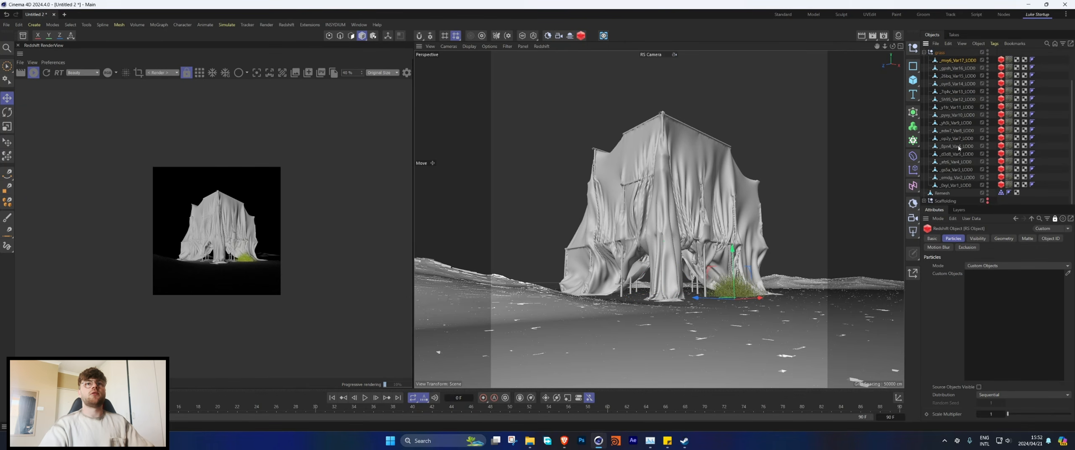
shift+click(950, 187)
drag(990, 273, 990, 275)
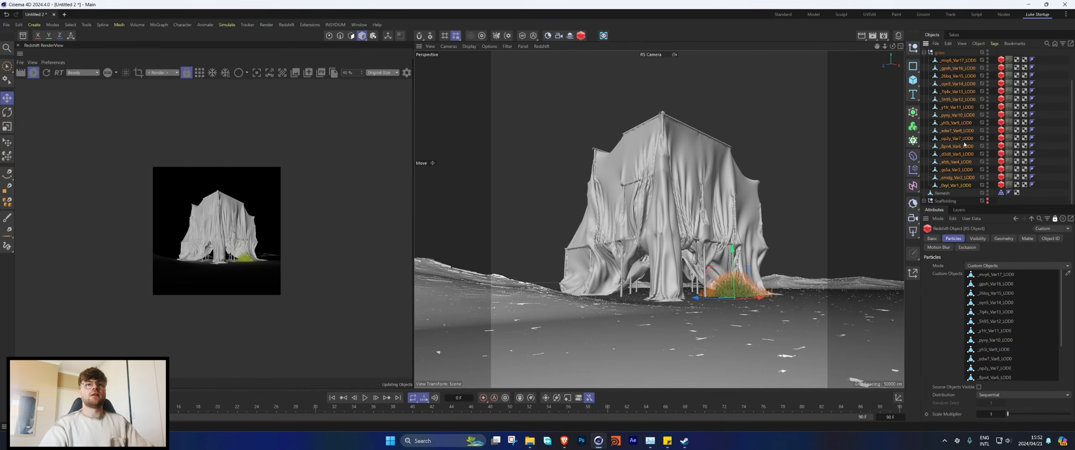
scroll(962, 138, up, 2)
click(924, 92)
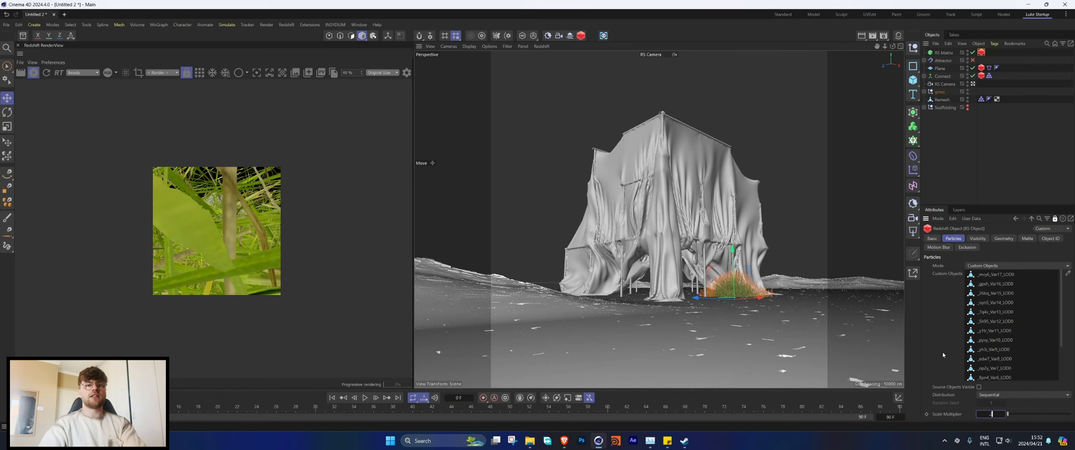
Step: Reduce the scattered grass's scale multiplier to 0.2, check the ground in the render, and reduce it further to 0.1
key(Return)
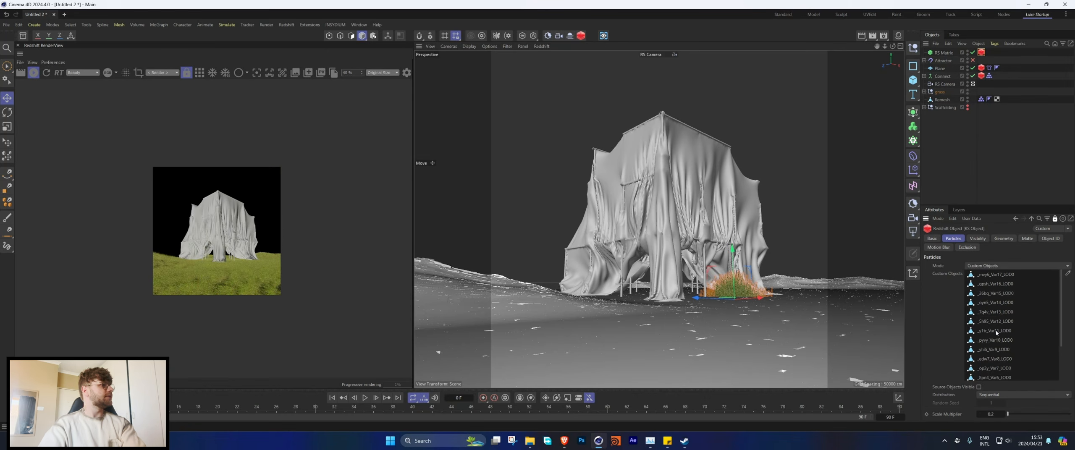
scroll(259, 284, up, 5)
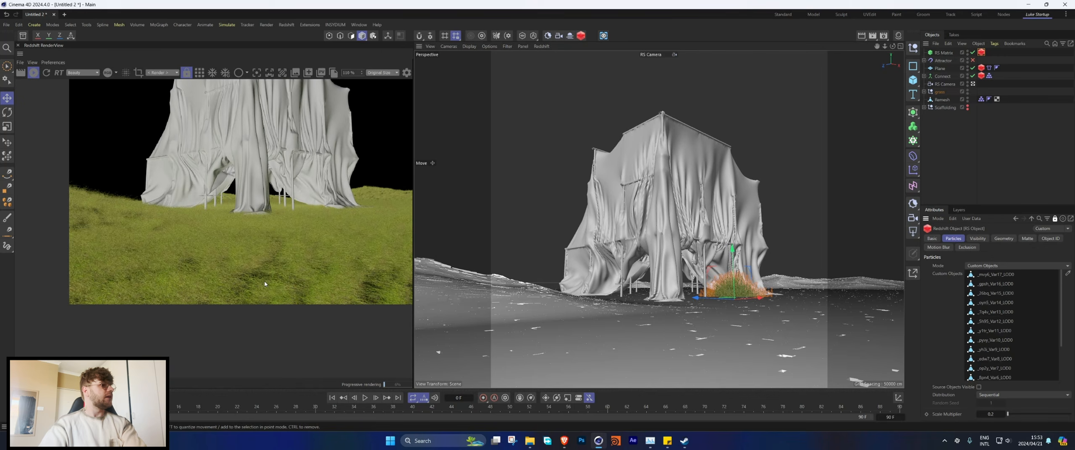
scroll(265, 284, up, 1)
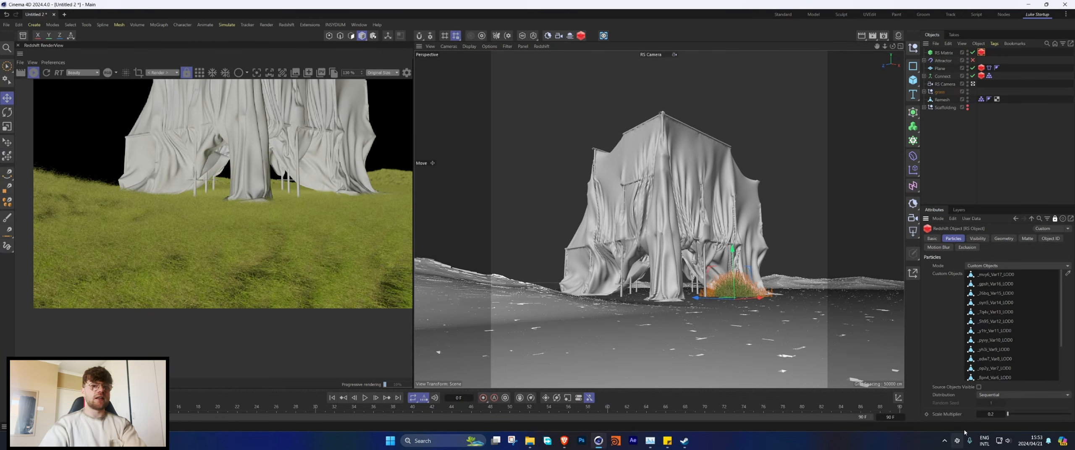
double_click(991, 414)
text(.1)
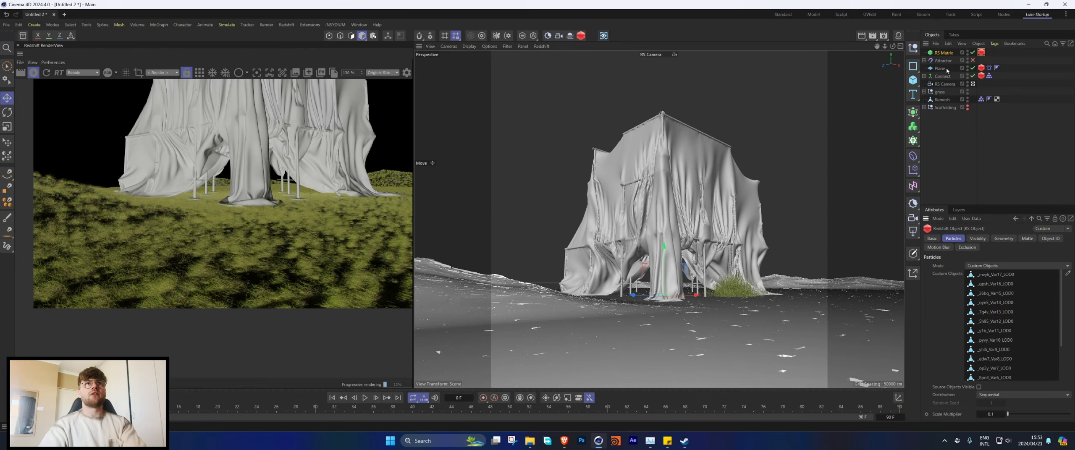
Step: Try a 90° bank rotation in the RS Matrix's transform settings and inspect the grass in the render
click(943, 54)
click(1002, 241)
double_click(1007, 293)
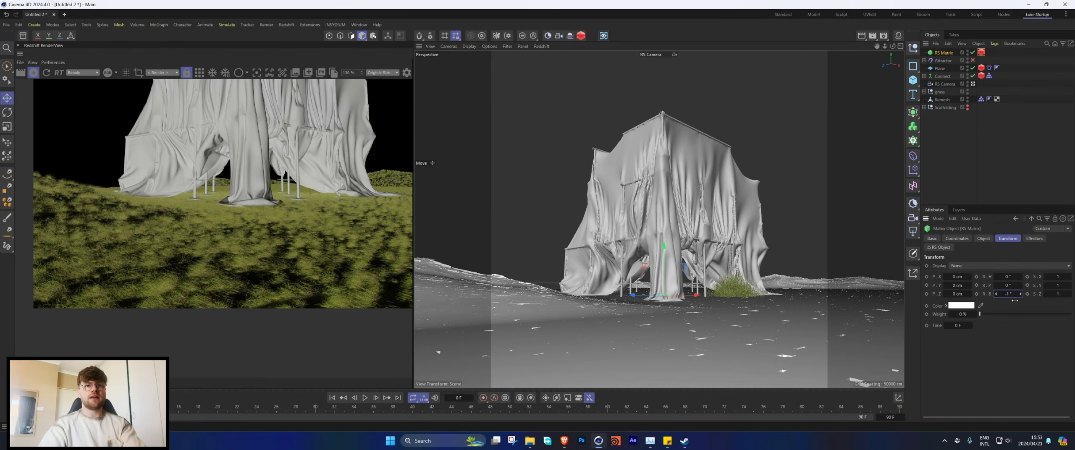
text(90)
key(Return)
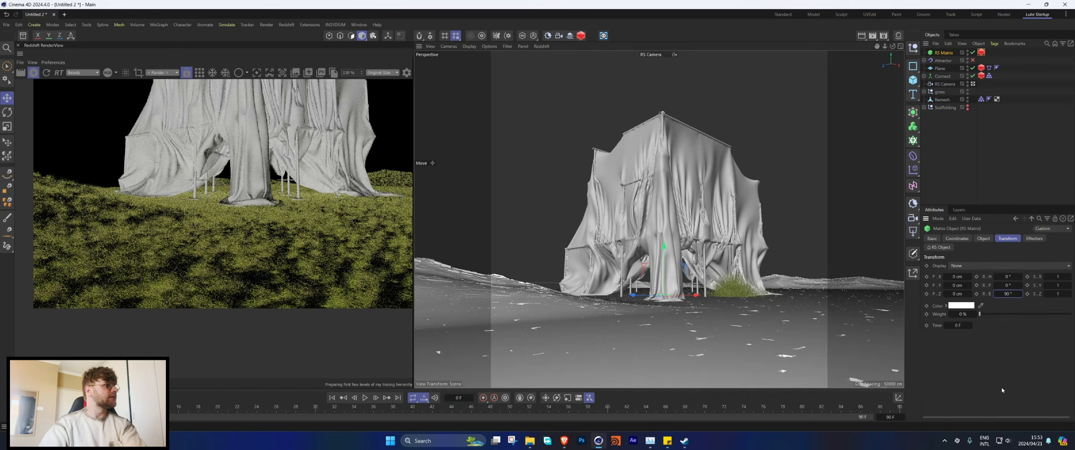
scroll(186, 299, up, 5)
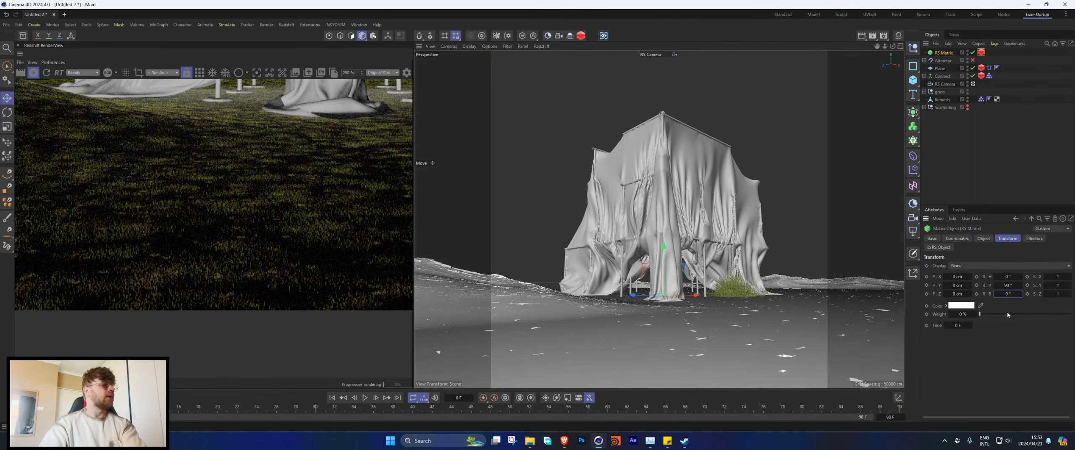
Step: Set the RS Matrix's transform pitch rotation to -90° and inspect the grass and draped scaffolding in the render
double_click(1006, 286)
text(-90)
key(Return)
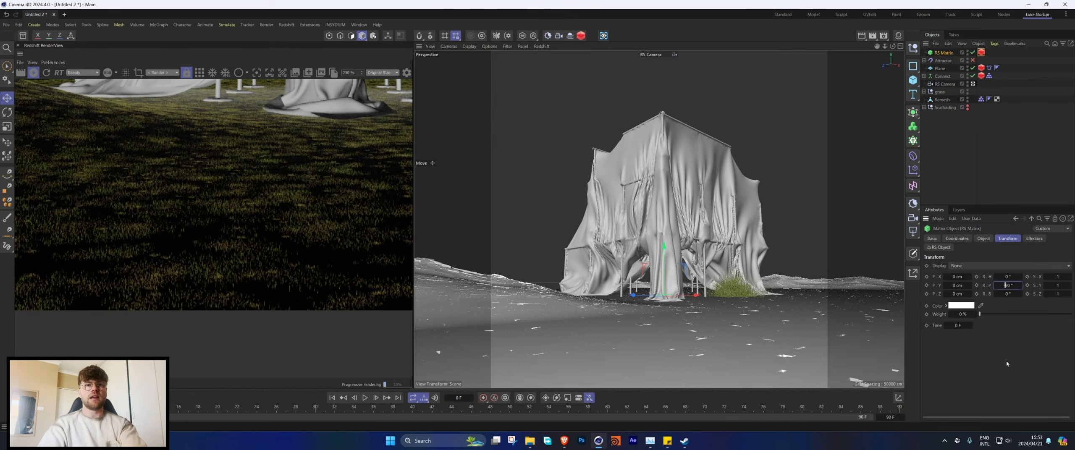
scroll(281, 204, down, 5)
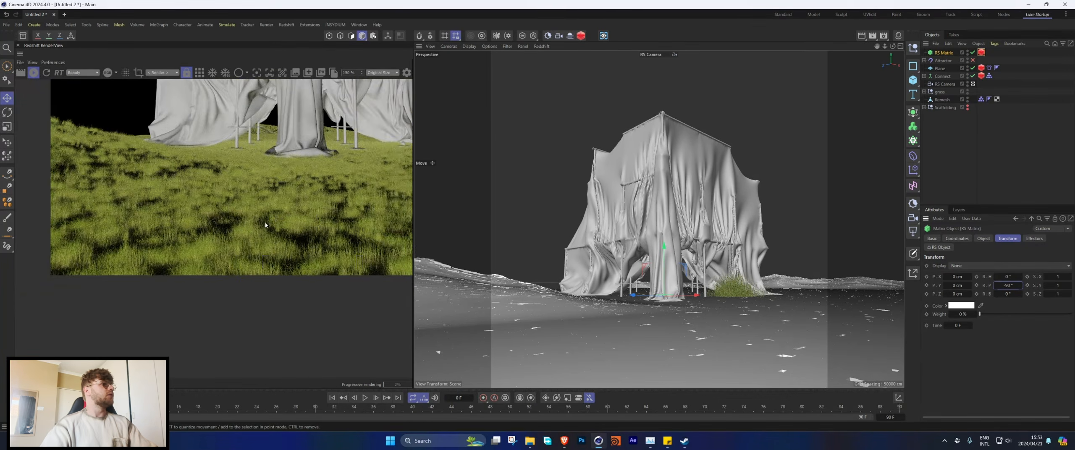
middle_drag(279, 171, 193, 265)
scroll(194, 264, down, 1)
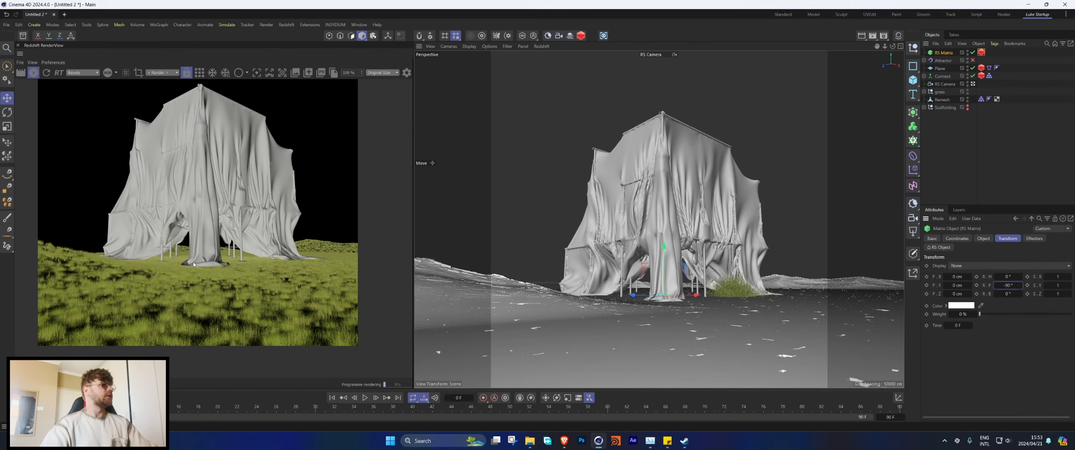
scroll(212, 249, down, 1)
middle_drag(215, 228, 229, 249)
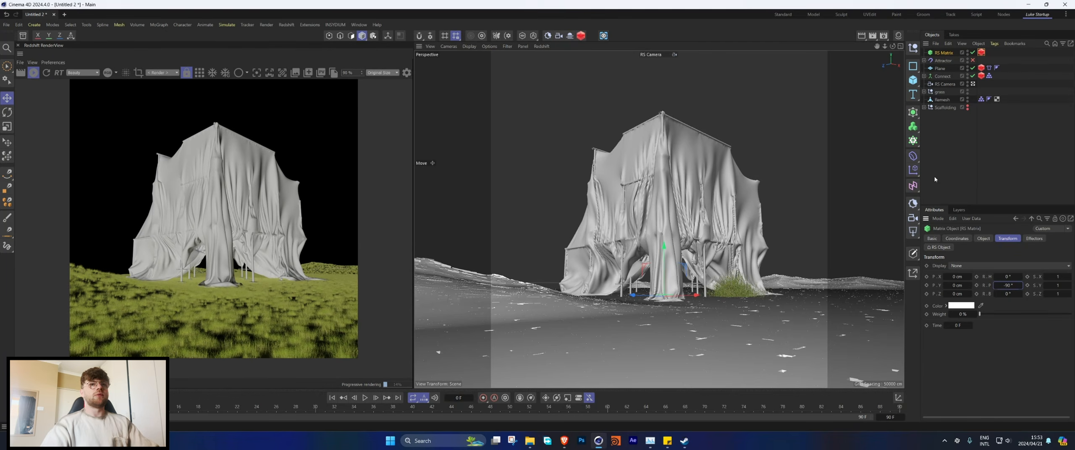
Step: Set the RS Matrix count to 500000
click(984, 238)
double_click(960, 362)
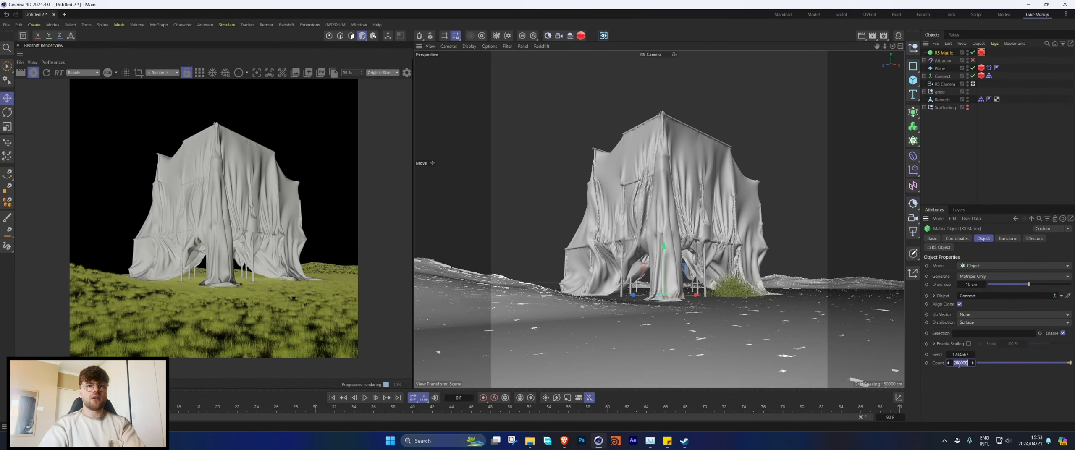
key(BackSpace)
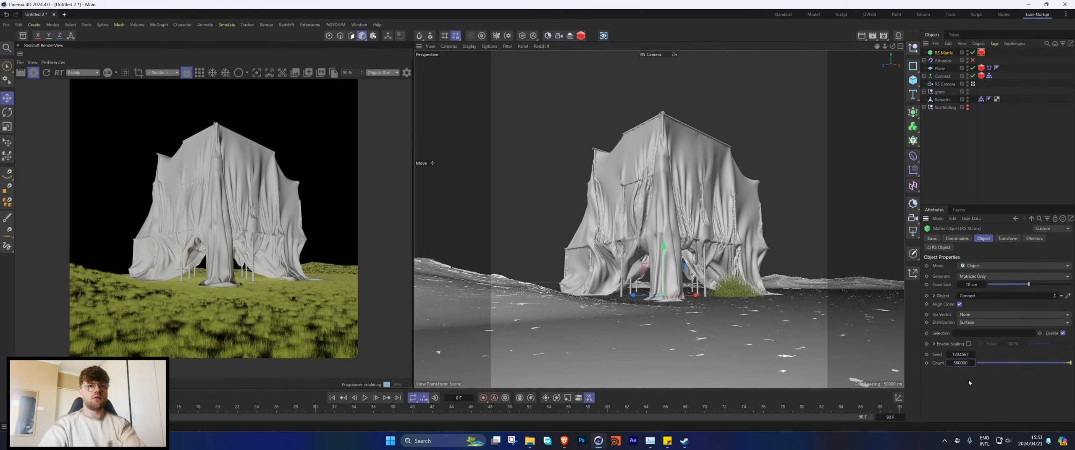
key(Return)
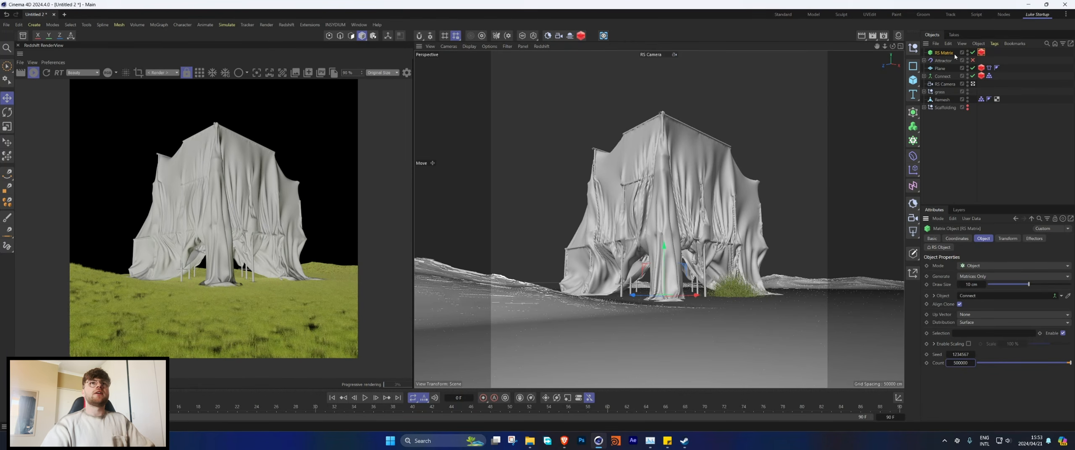
Step: Add a Plain effector to the RS Matrix and switch off its position effect
click(159, 24)
mouse_move(189, 39)
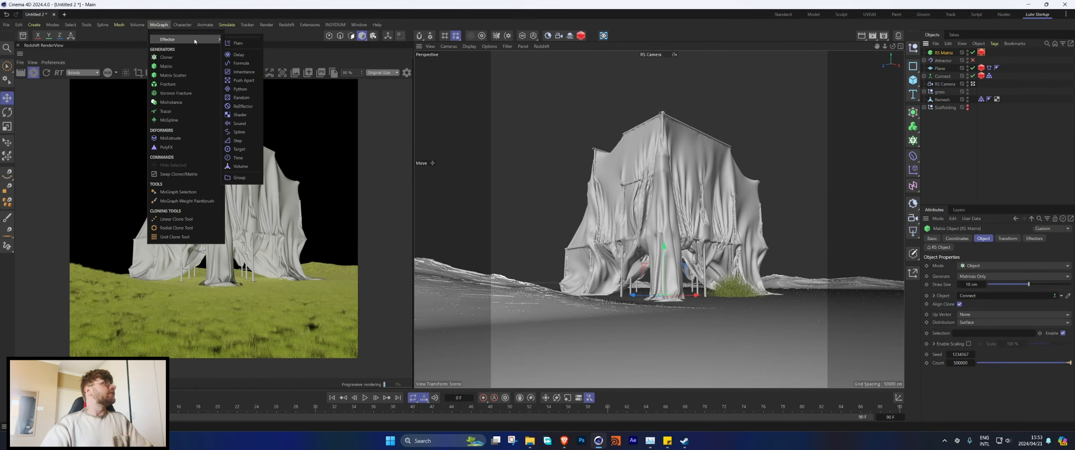
click(236, 43)
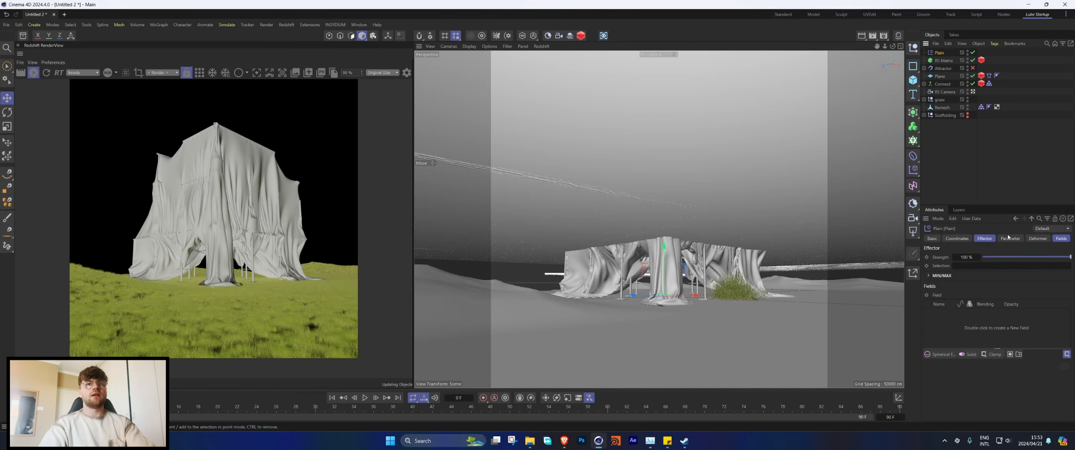
click(1007, 238)
click(972, 285)
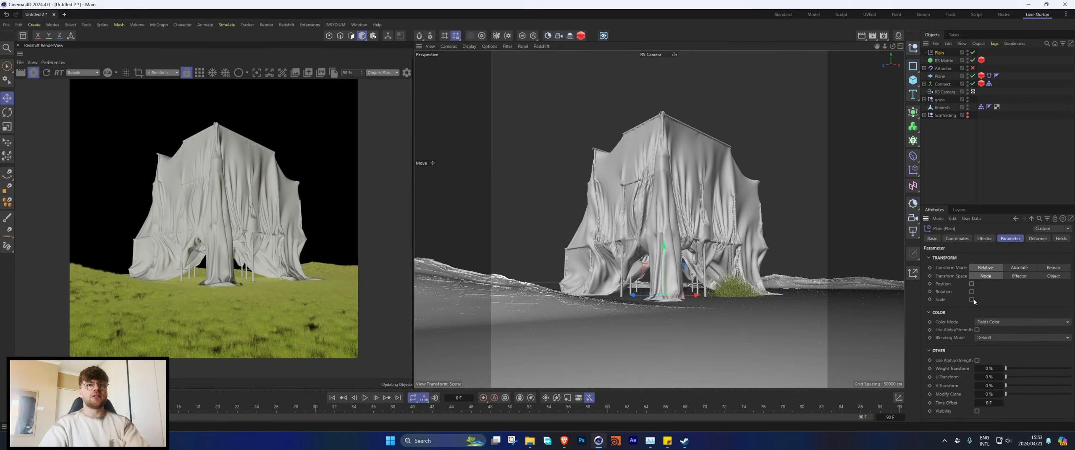
Step: Enable scale on the Plain effector and set its uniform scale to -1
click(971, 300)
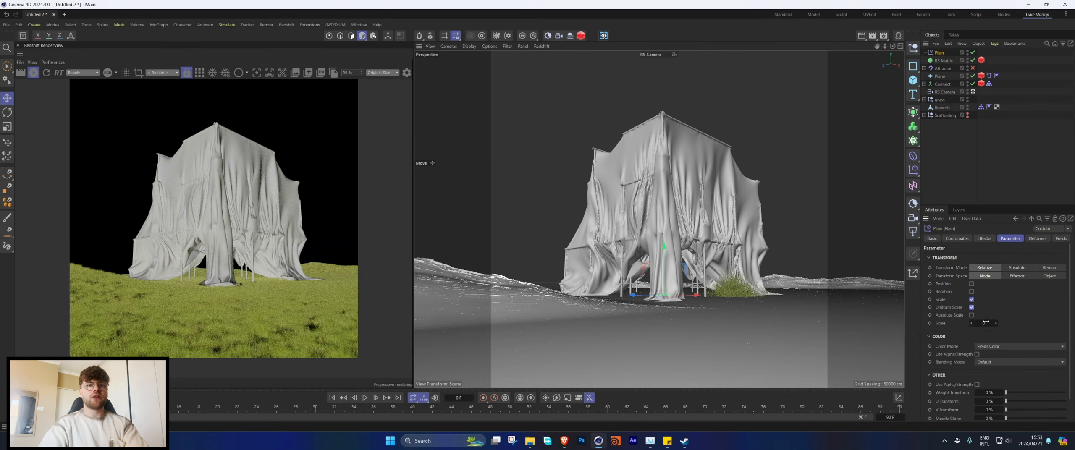
click(983, 322)
text(-1)
key(Return)
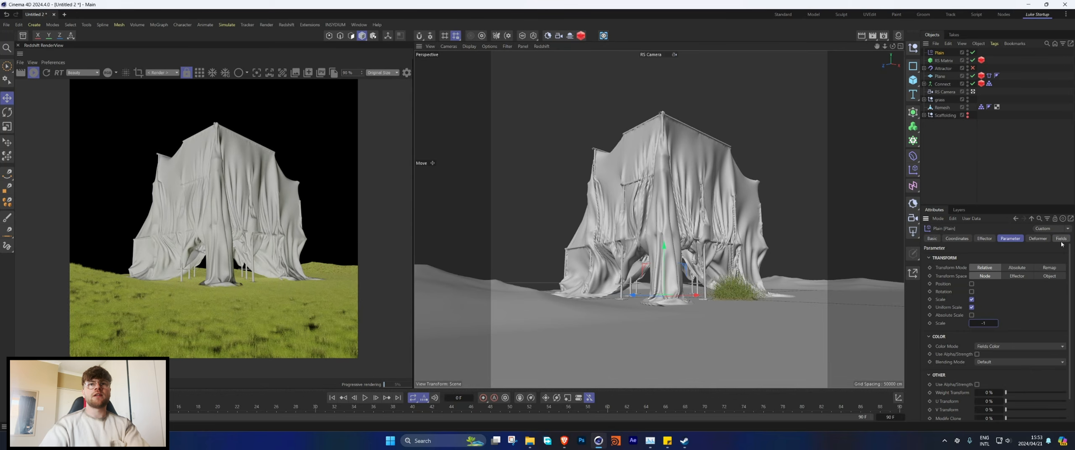
Step: Add a Shader Field to the Plain effector, load a Noise shader into it and open the noise settings
click(1061, 240)
click(939, 316)
click(991, 324)
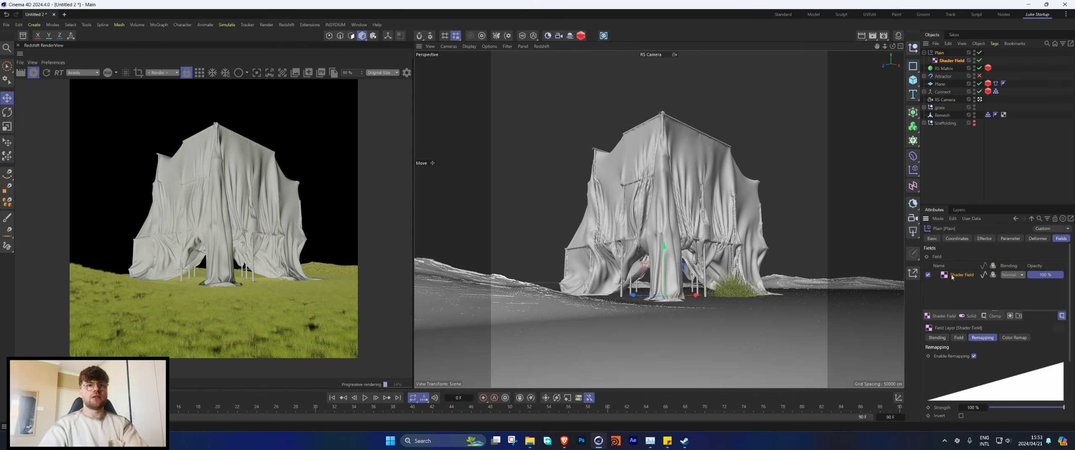
scroll(955, 364, down, 2)
click(959, 291)
click(955, 365)
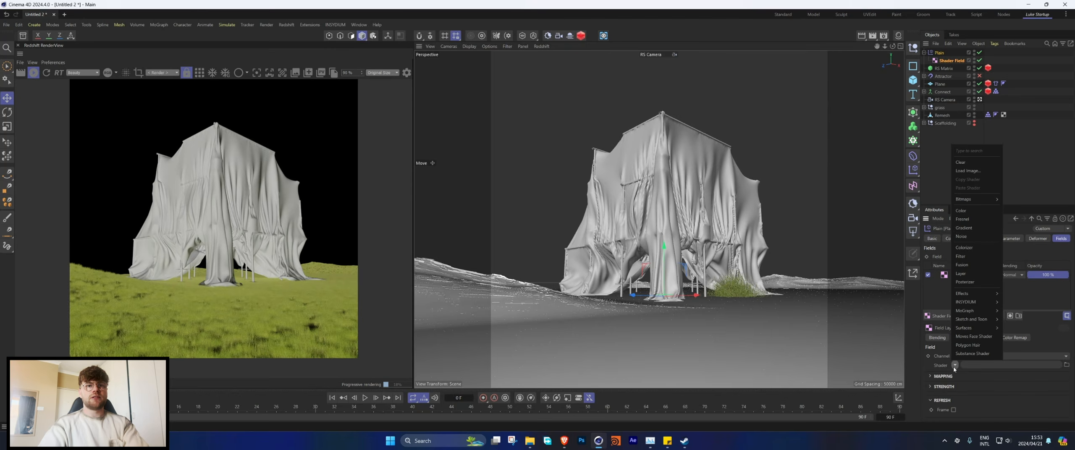
click(964, 237)
click(962, 382)
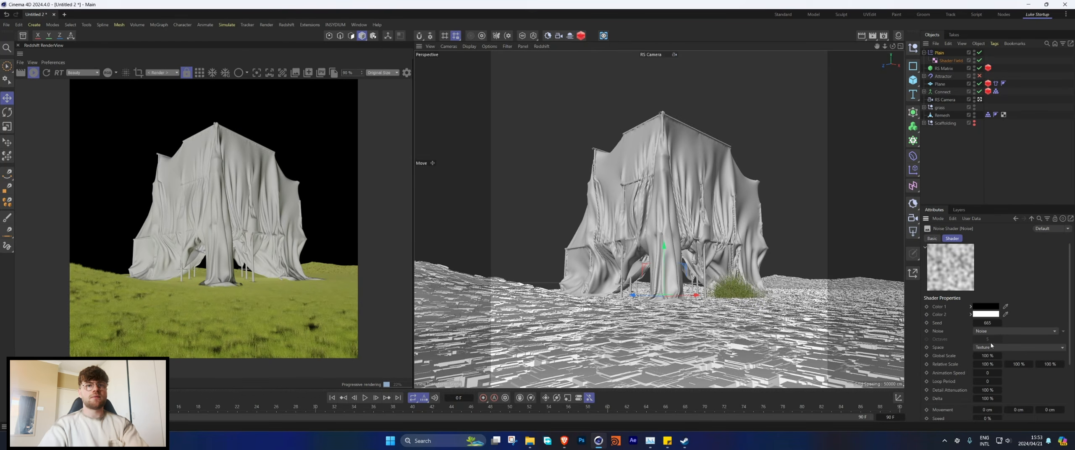
Step: Set the noise shader's global scale to 500% and its noise type to Gaseous
click(987, 356)
text(500)
key(Return)
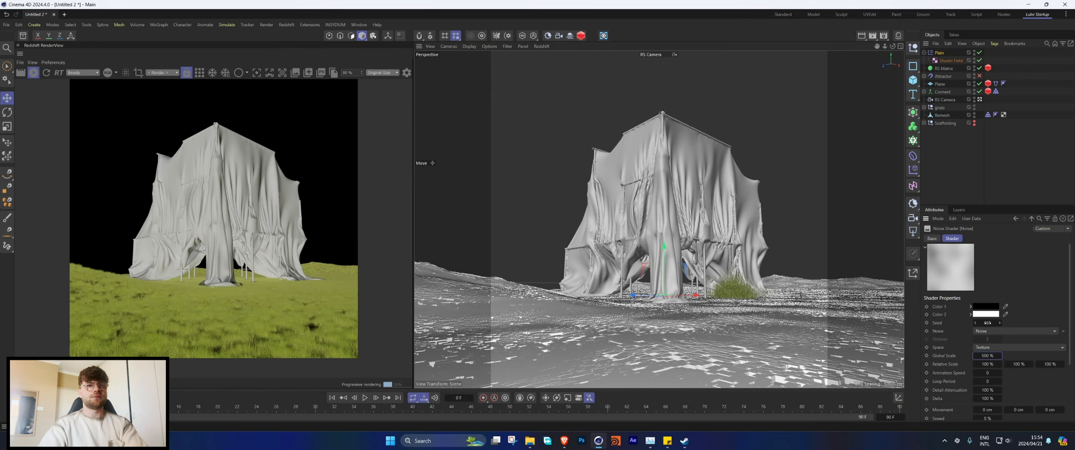
click(1016, 331)
click(999, 137)
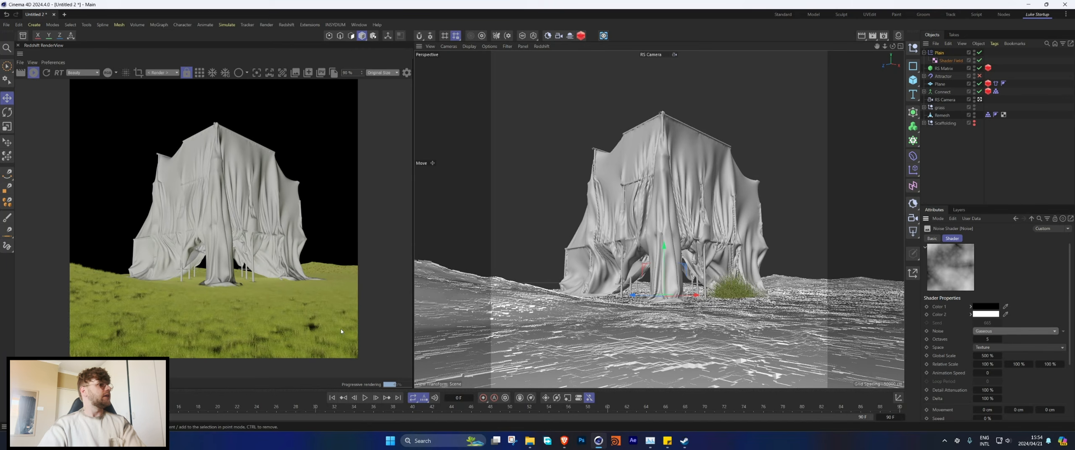
Step: Set the noise's low clip to 17% and high clip to 74%, and refresh the Redshift render
scroll(1029, 336, down, 4)
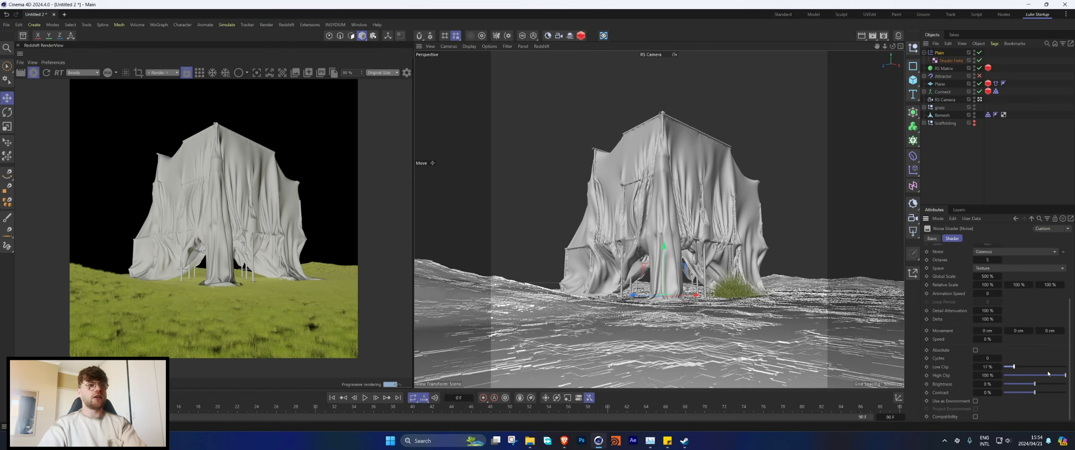
drag(1058, 377, 1051, 378)
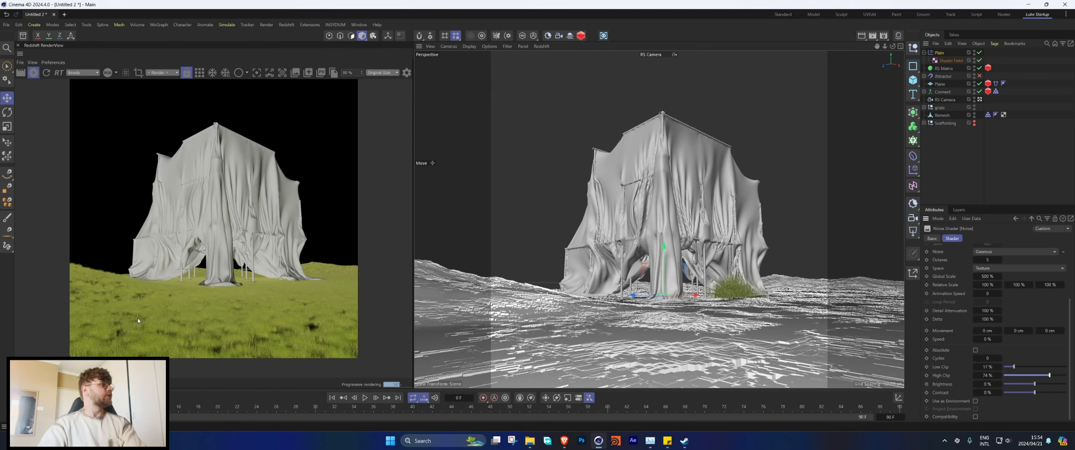
click(34, 75)
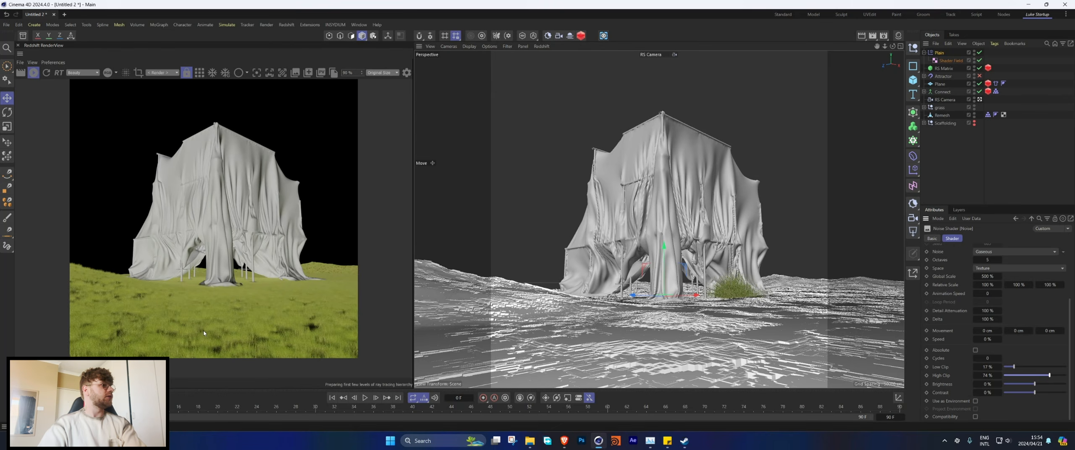
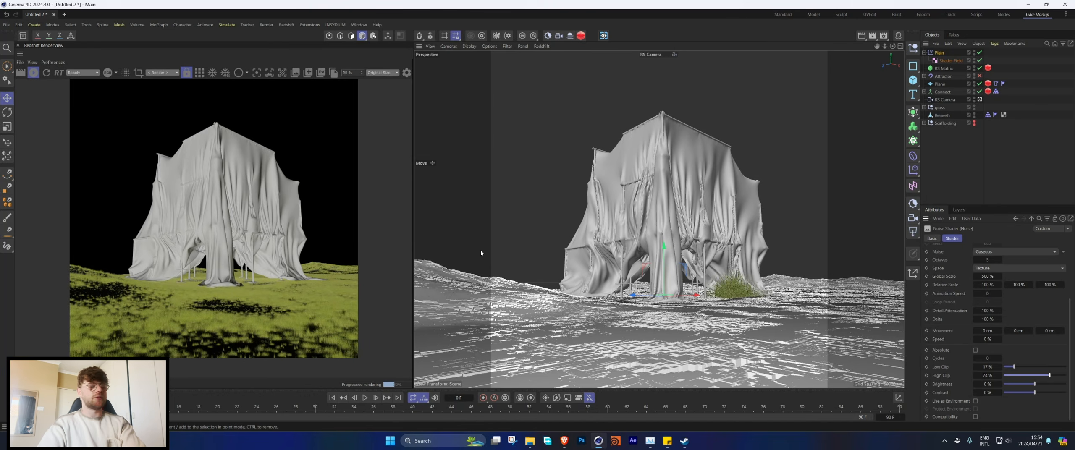
Step: Create a new Redshift material, assign it to the Connect ground object and set its reflection roughness to 1
click(898, 36)
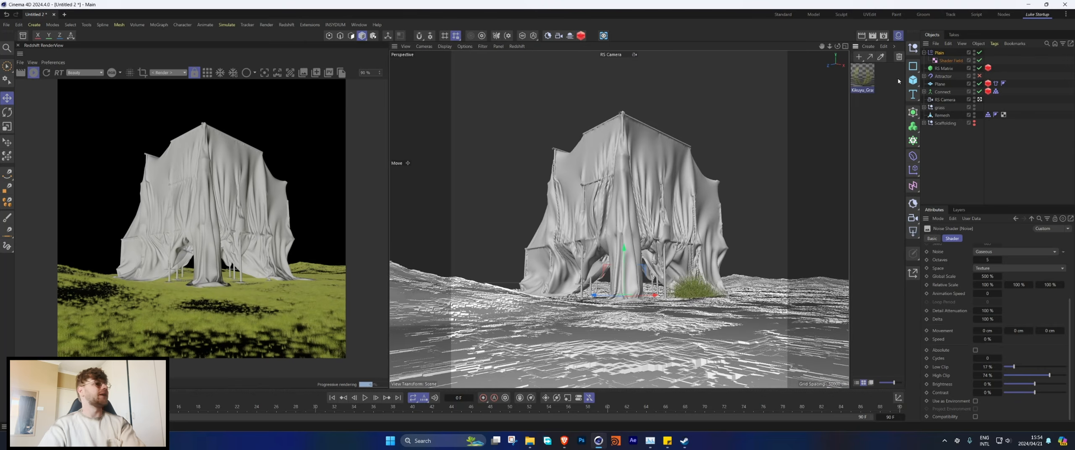
double_click(857, 132)
drag(862, 75, 942, 93)
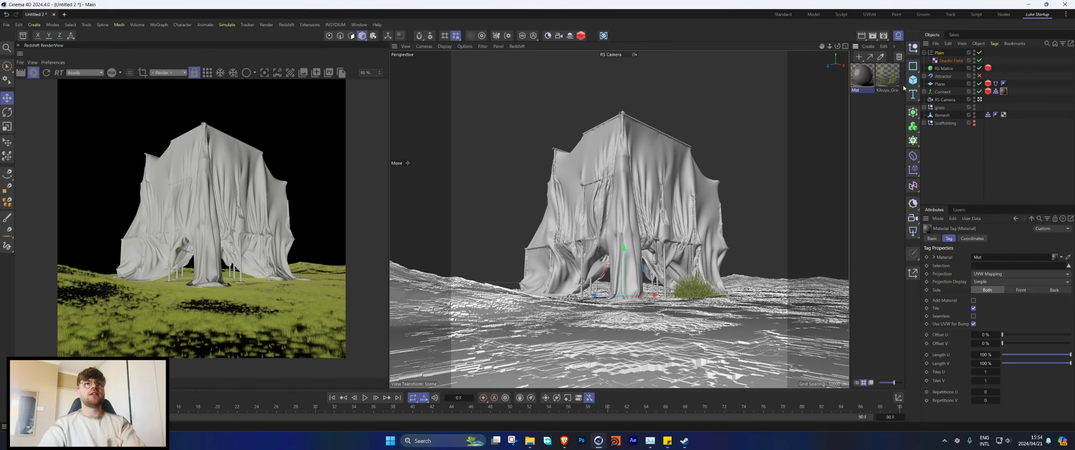
double_click(864, 80)
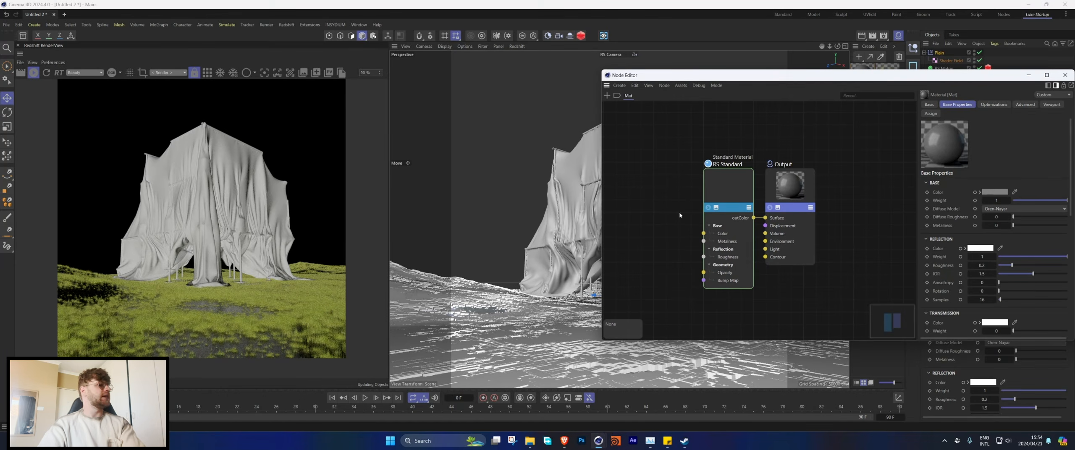
drag(1012, 266, 1071, 266)
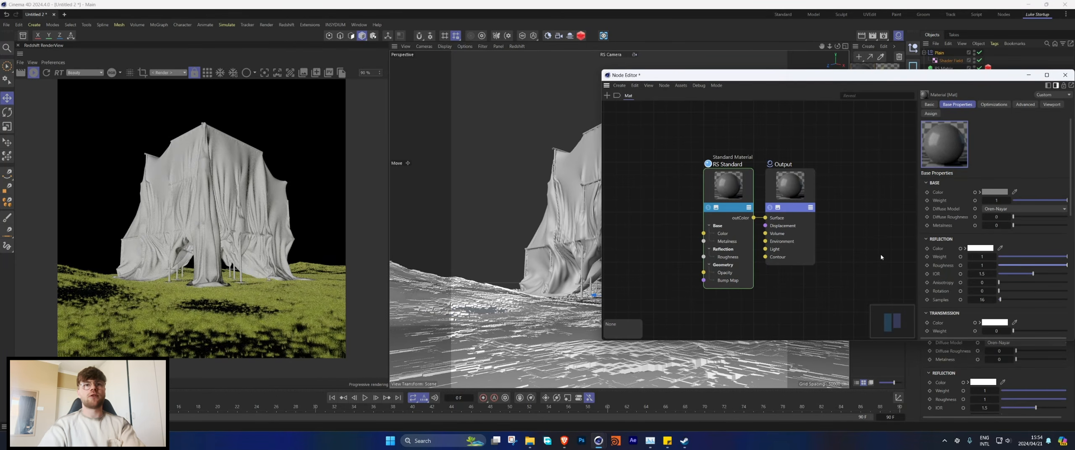
Step: Add a Maxon Noise node to the ground material and connect it to the RS Standard node's base colour
double_click(639, 200)
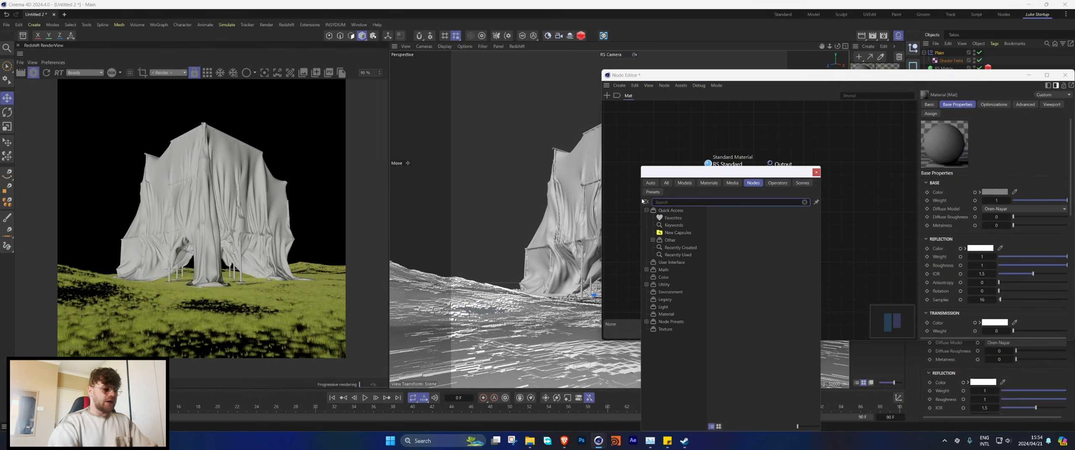
text(max)
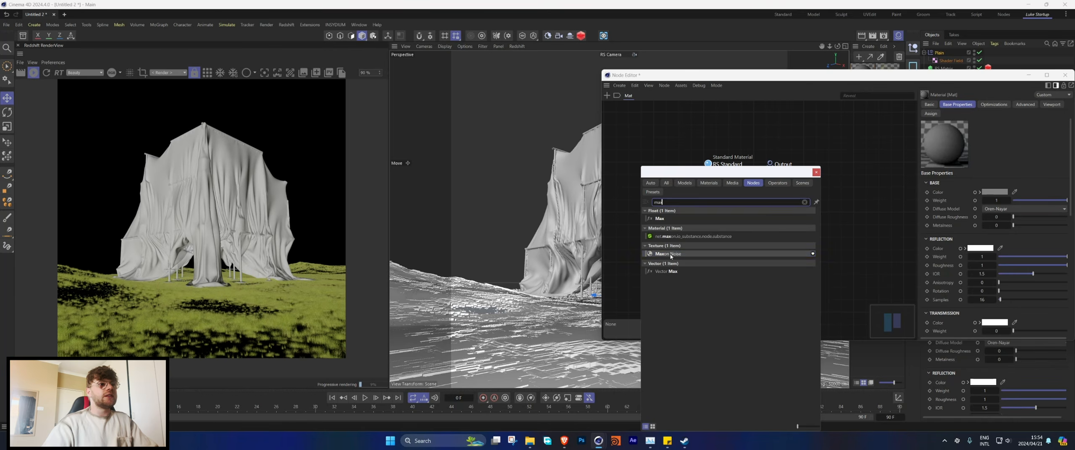
click(671, 254)
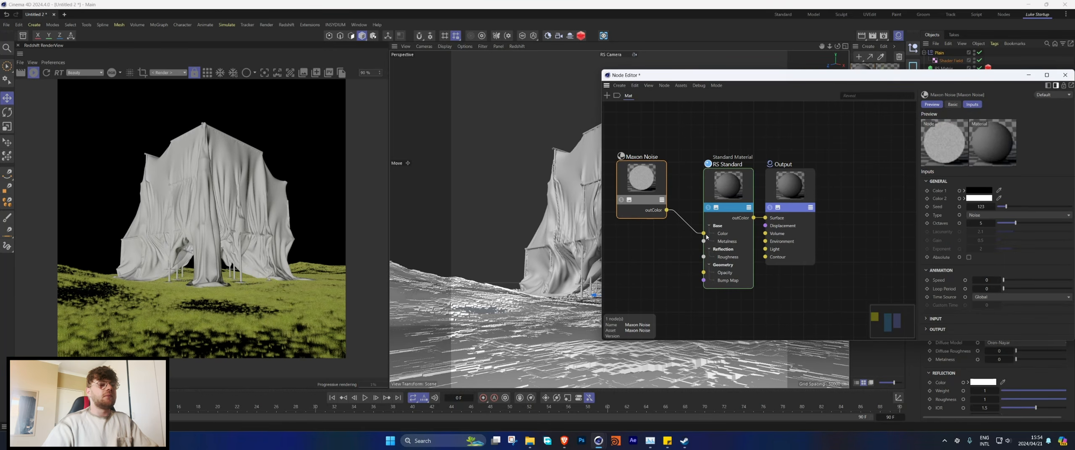
drag(642, 179, 616, 177)
Step: Add a Bump Map node, feed the Maxon Noise into its input and connect it to the standard material's bump map
double_click(657, 267)
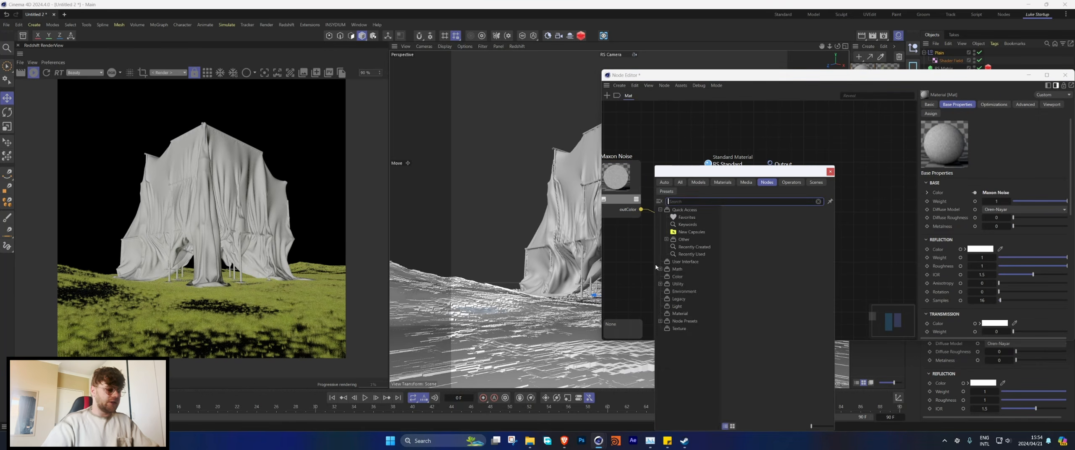
text(bump)
double_click(679, 219)
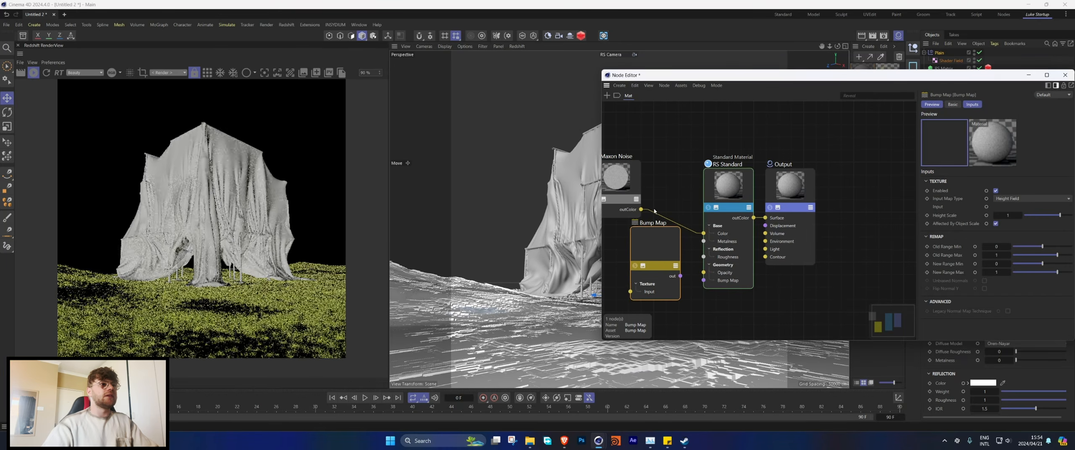
drag(641, 210, 632, 296)
click(643, 214)
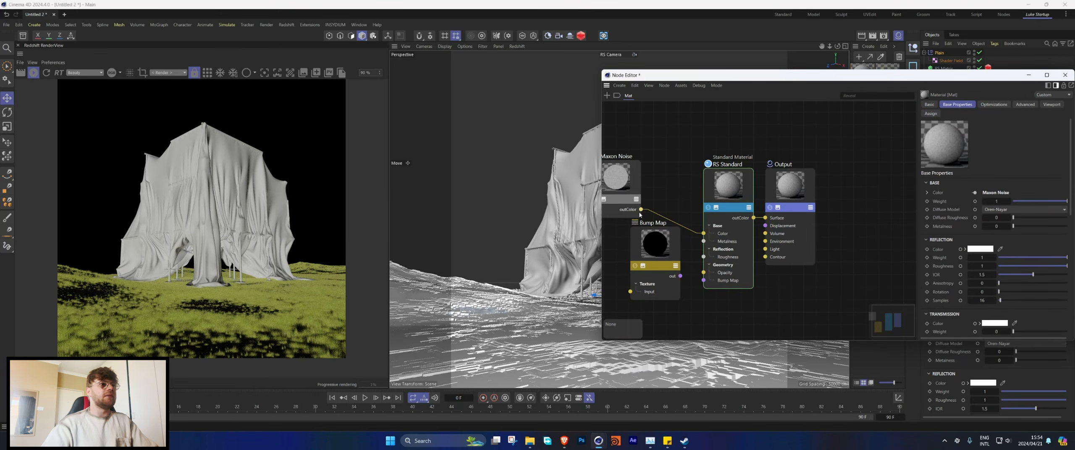
drag(641, 210, 630, 291)
drag(709, 284, 709, 282)
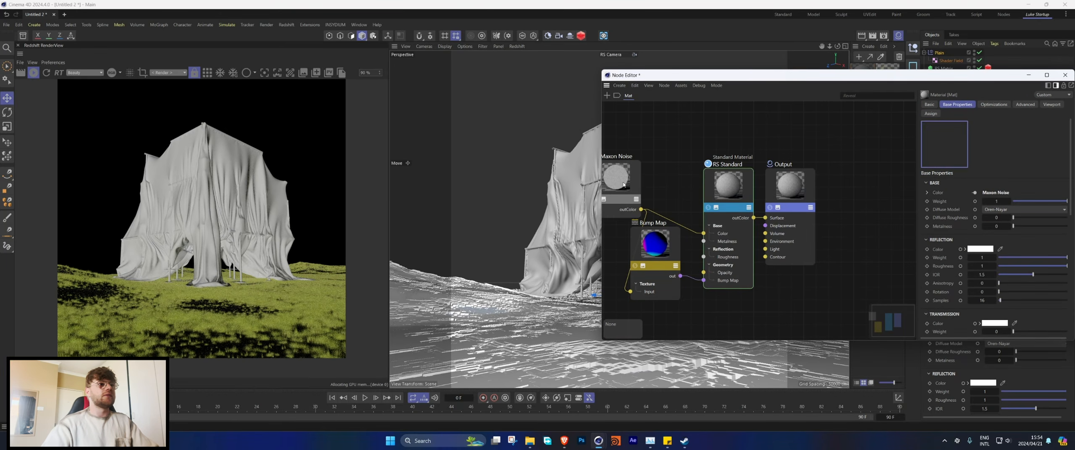
Step: Set the Maxon Noise node's overall scale to 10
click(622, 183)
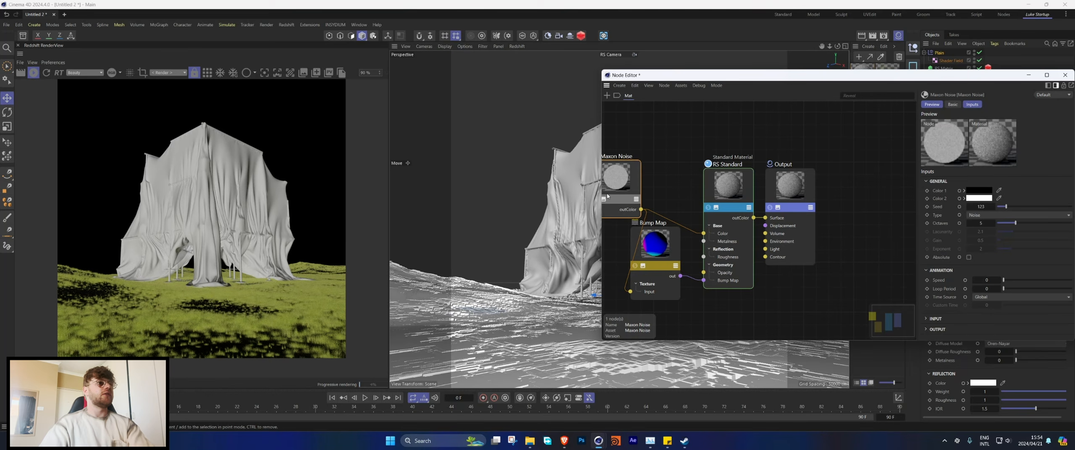
middle_drag(684, 172, 731, 173)
click(642, 200)
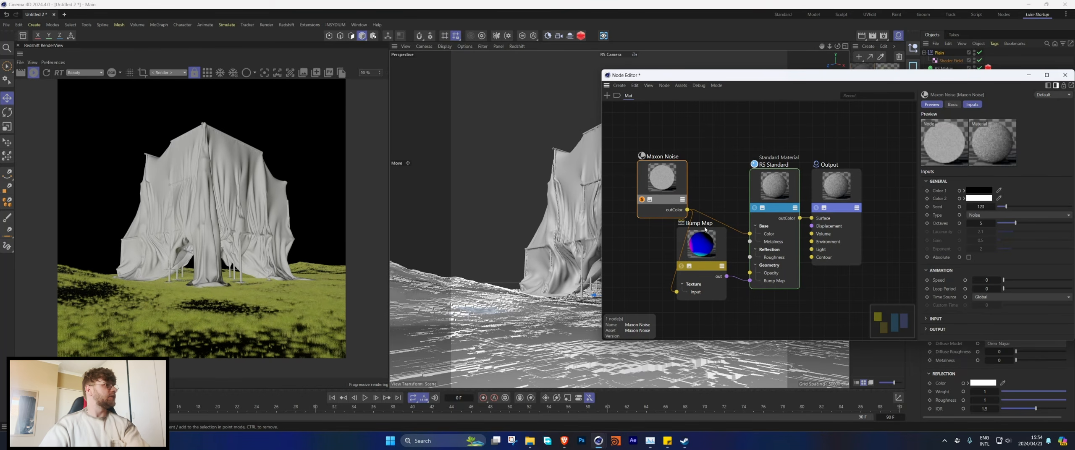
click(962, 318)
scroll(957, 293, down, 1)
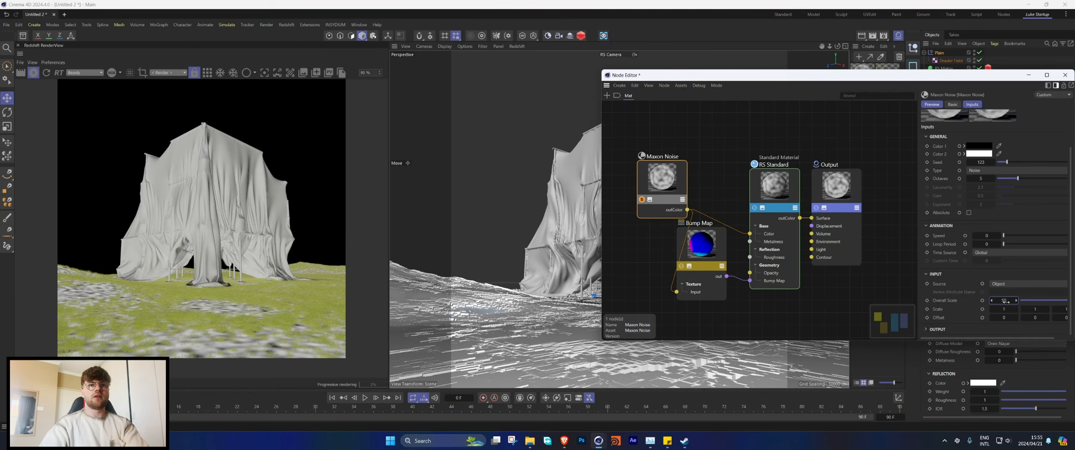
key(Return)
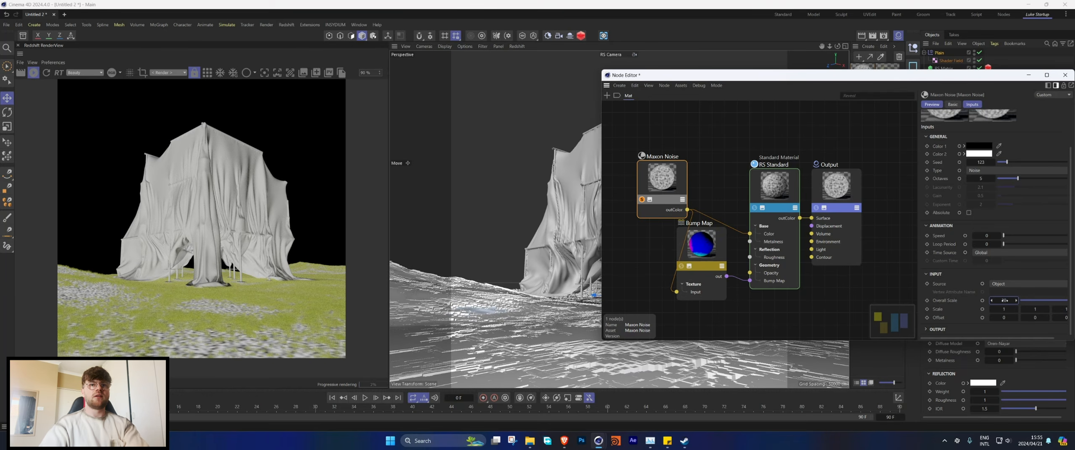
click(976, 171)
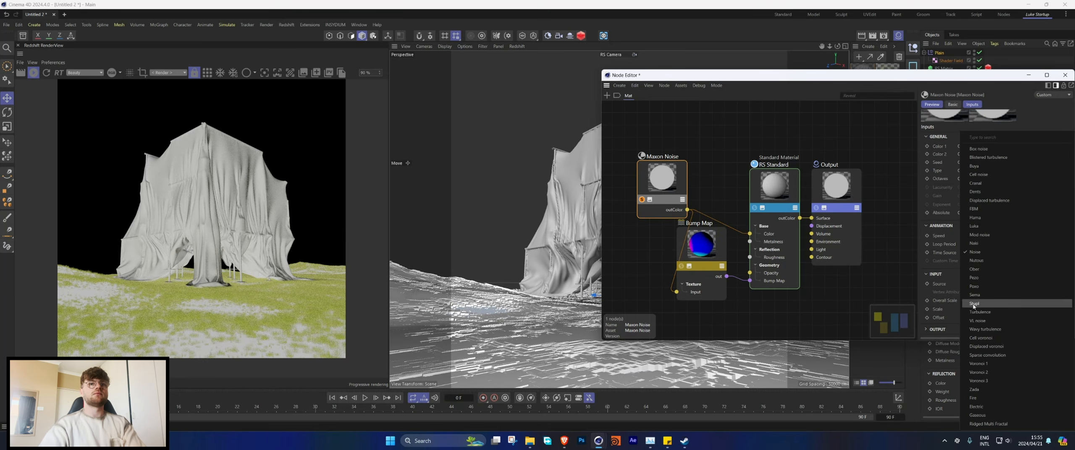
click(985, 334)
double_click(1004, 299)
text(10)
key(Return)
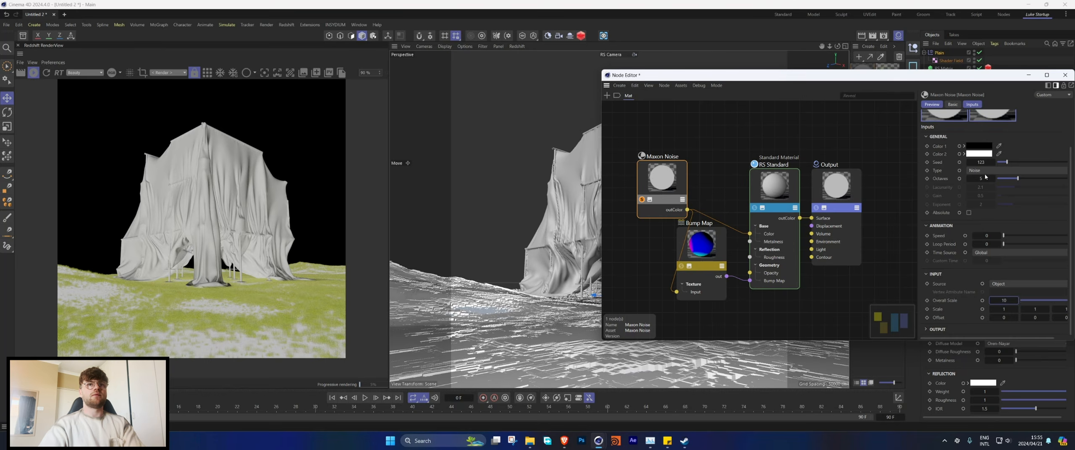
Step: Set the Maxon Noise type to Dents and close the node editor
click(983, 171)
click(982, 177)
click(982, 171)
click(981, 193)
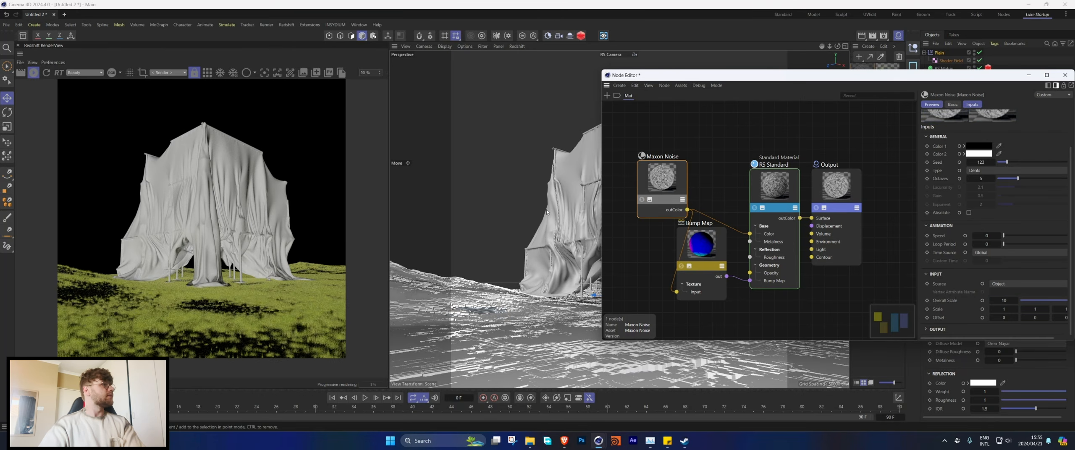
click(1065, 76)
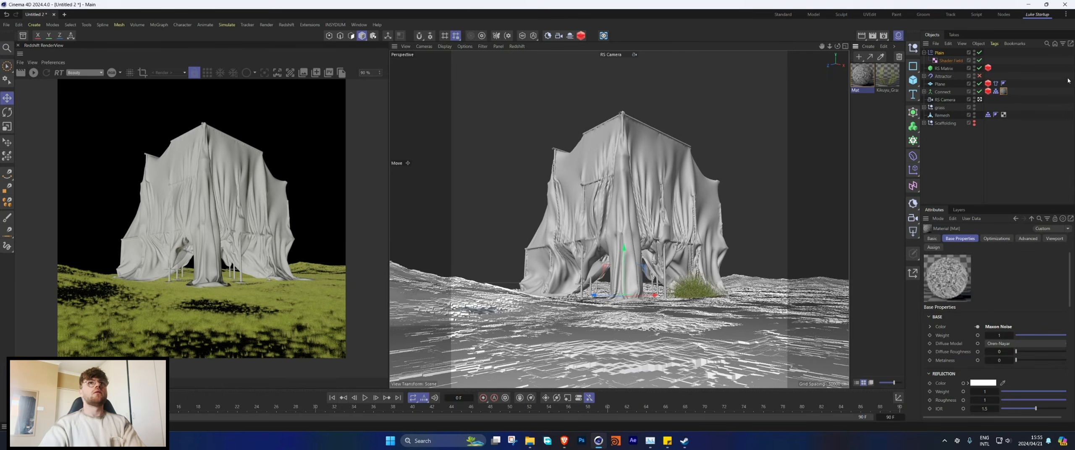
Step: Add a Redshift dome light, restart the live render and add a node graph to the light
click(287, 25)
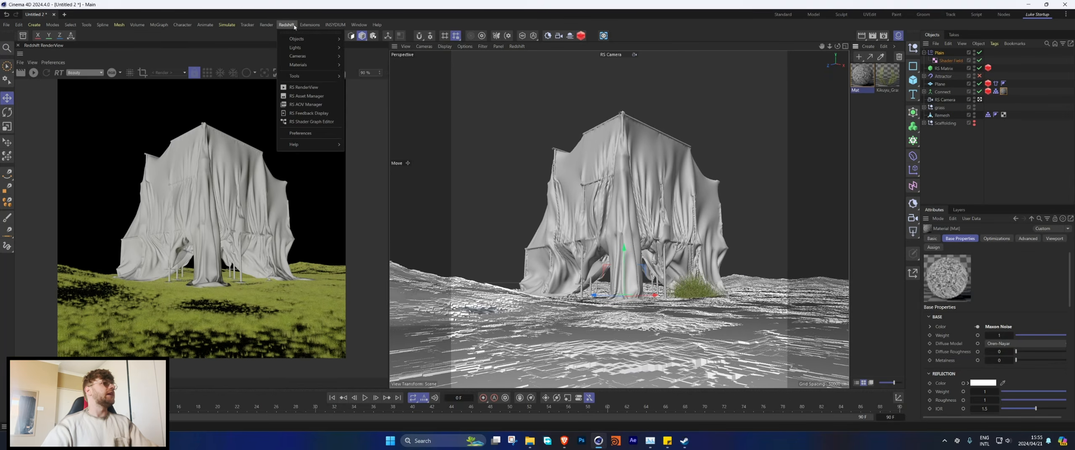
click(363, 82)
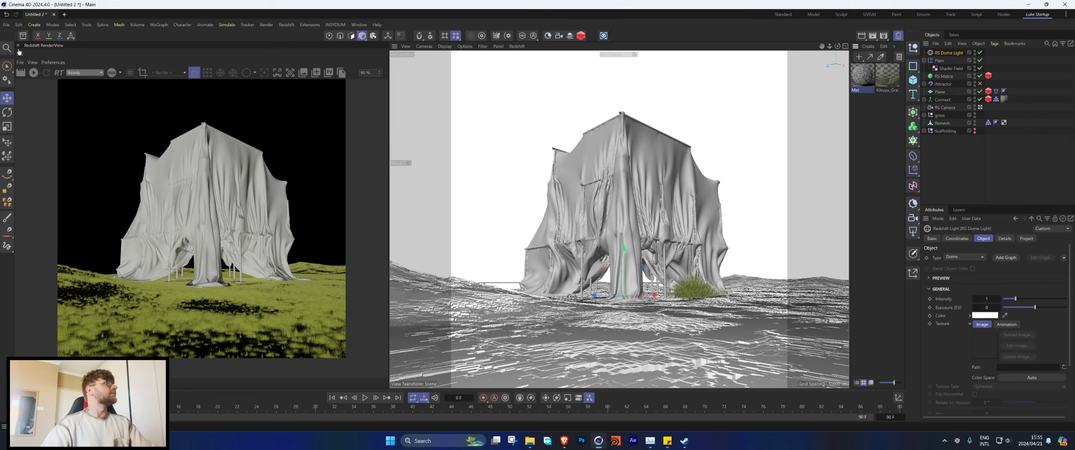
click(33, 73)
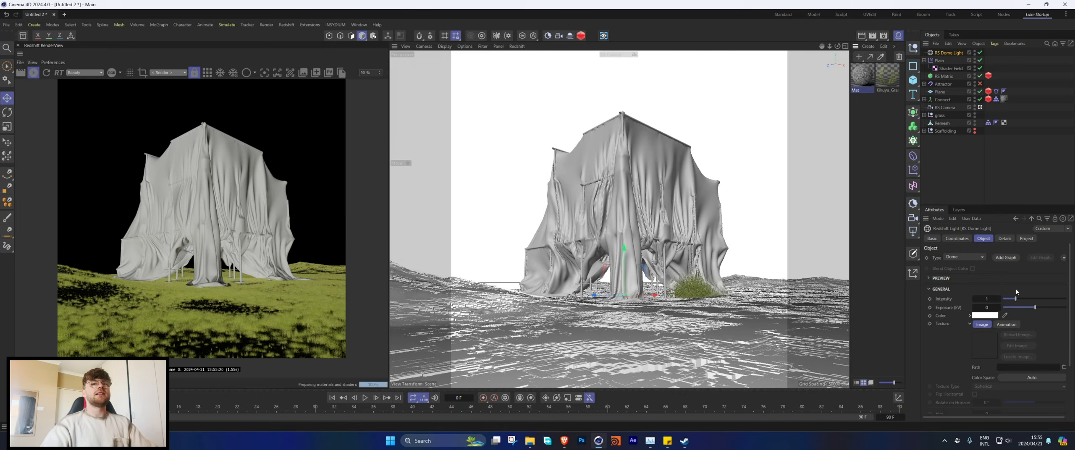
click(1000, 255)
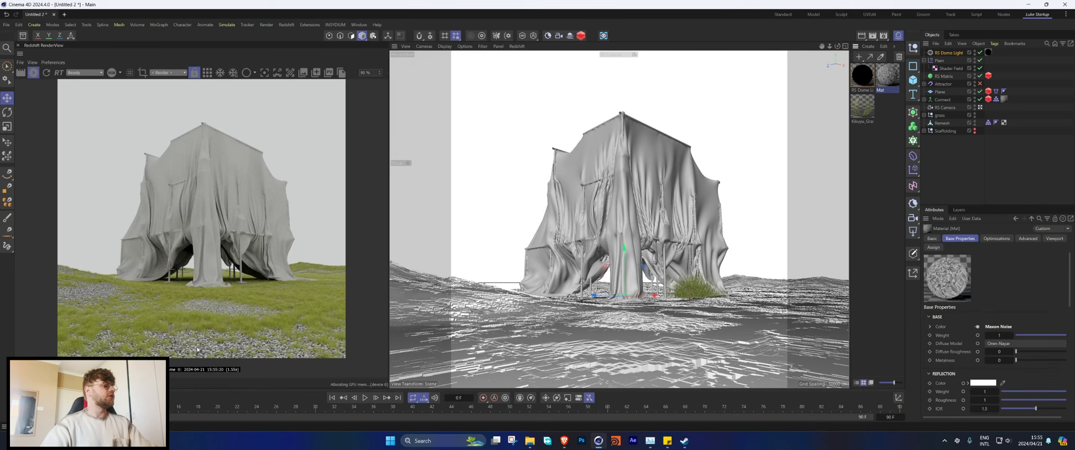
Step: Reopen the ground material, duplicate its Maxon Noise node and connect the copy to the base colour instead of the original
double_click(887, 76)
drag(681, 171, 659, 157)
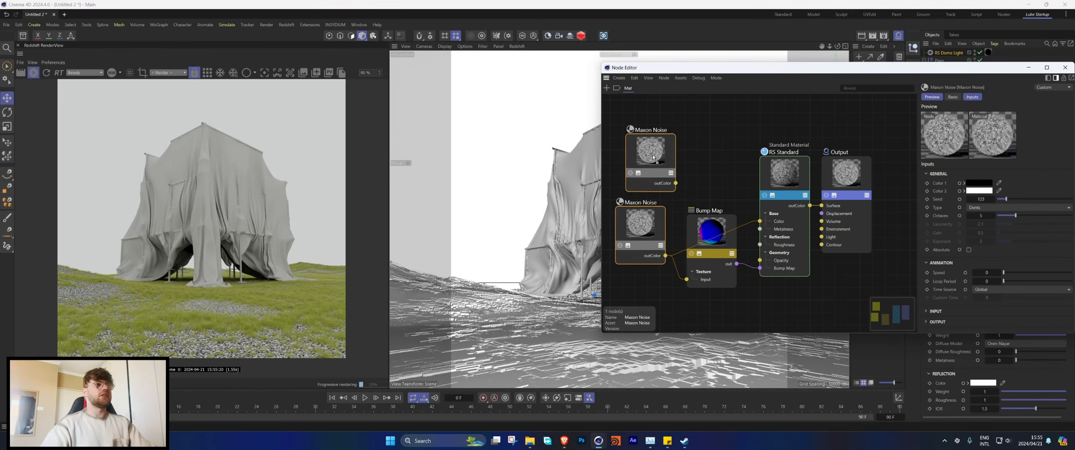
drag(675, 184, 759, 223)
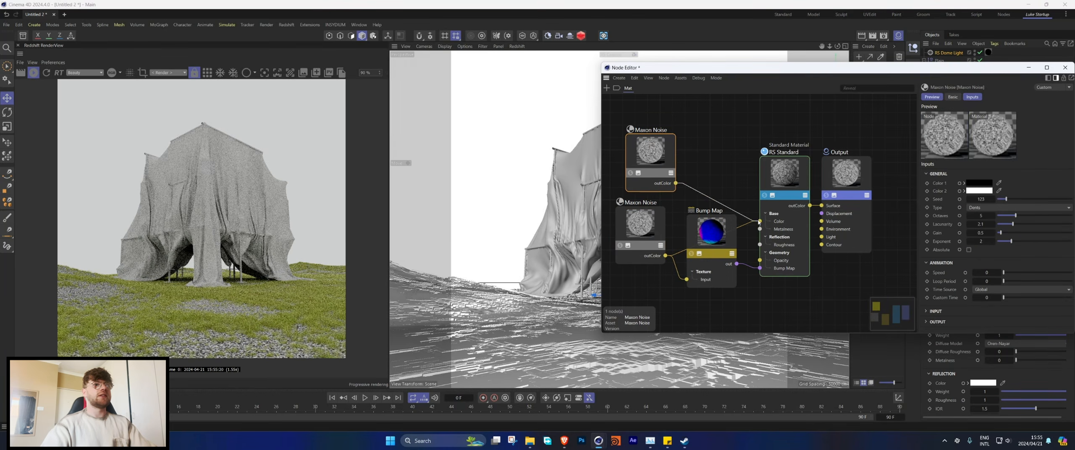
Step: Lighten the copied noise's Color 1 to a grey of 45% value and set the bump map's height scale to 10
click(985, 185)
drag(997, 273, 1023, 273)
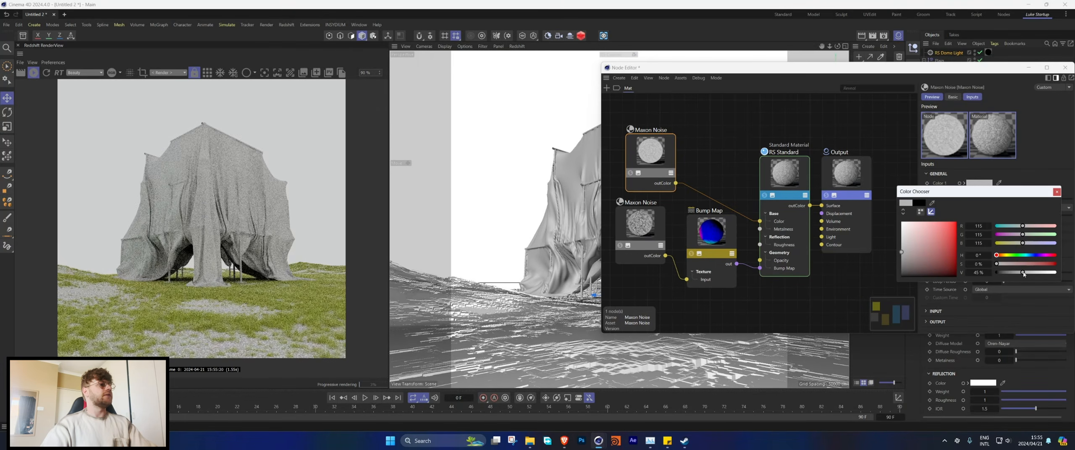
click(1056, 192)
click(711, 231)
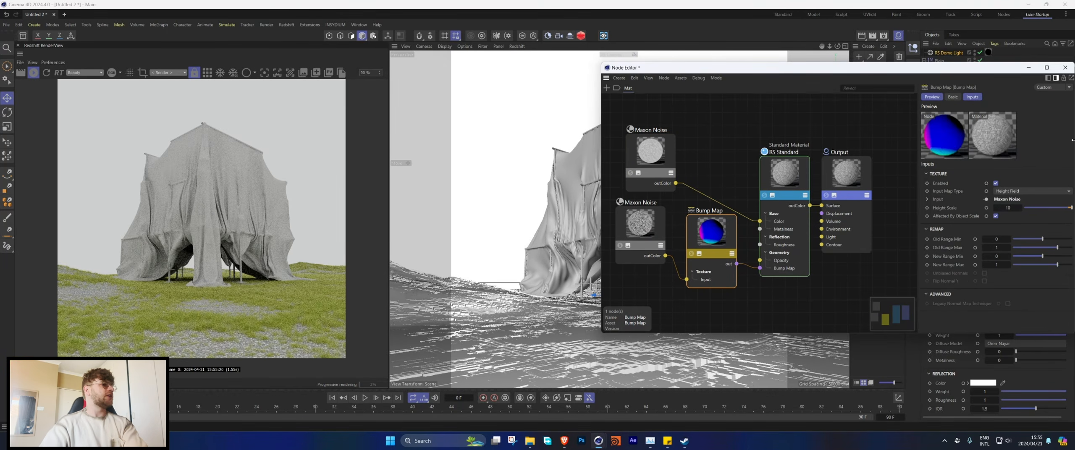
click(1066, 68)
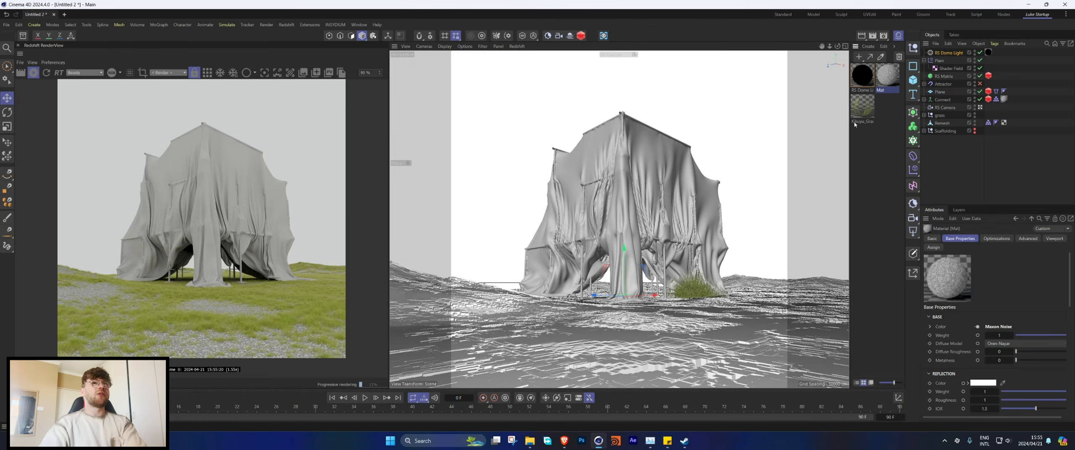
Step: Open the Kikuyu grass material's shader graph and add a Color Correct node to it
click(863, 112)
double_click(863, 110)
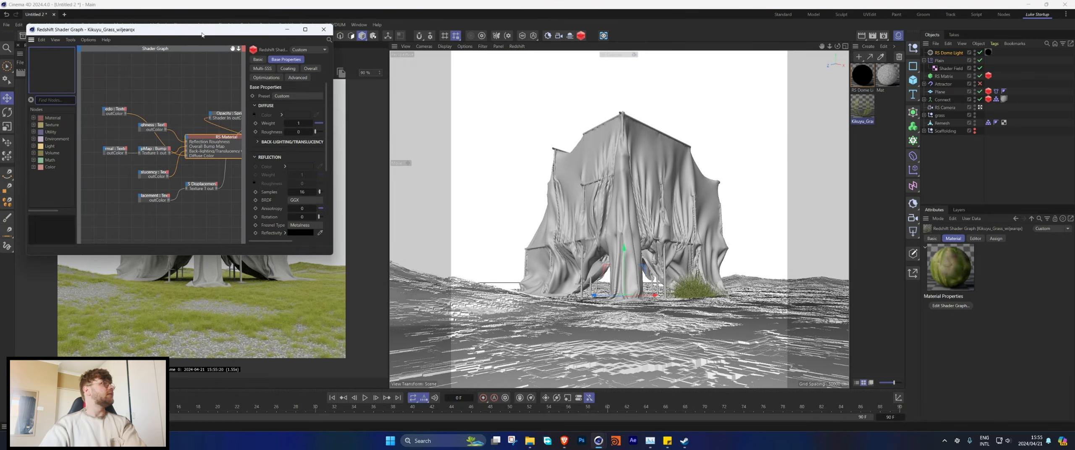
drag(202, 35, 643, 76)
click(487, 141)
text(color)
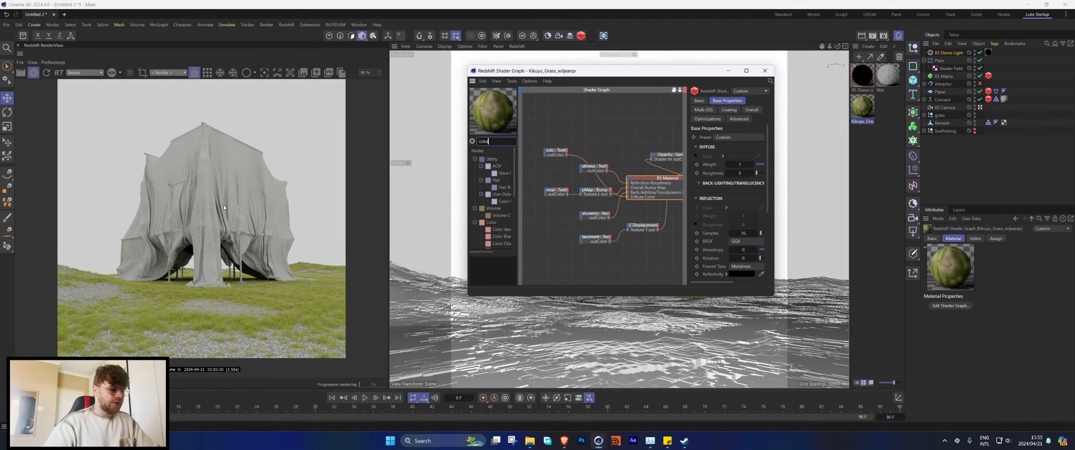
text( cor)
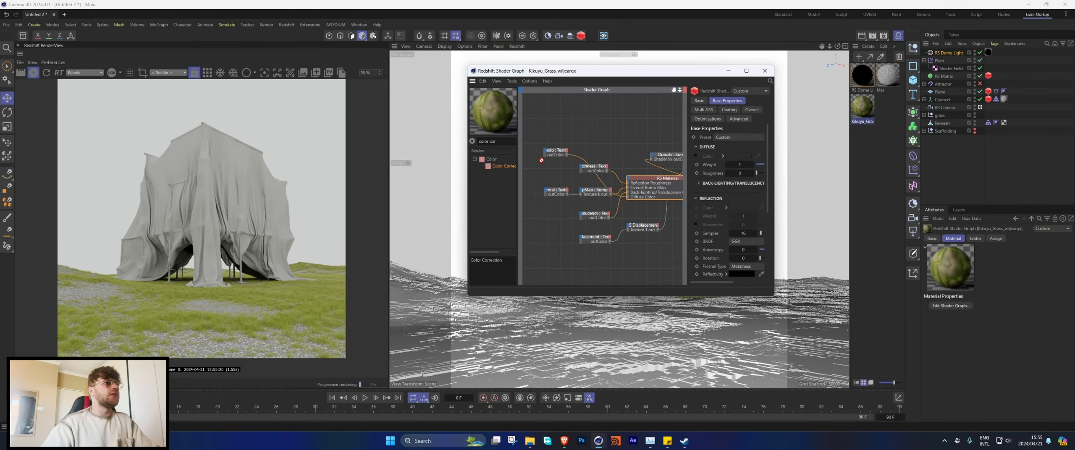
drag(504, 167, 597, 130)
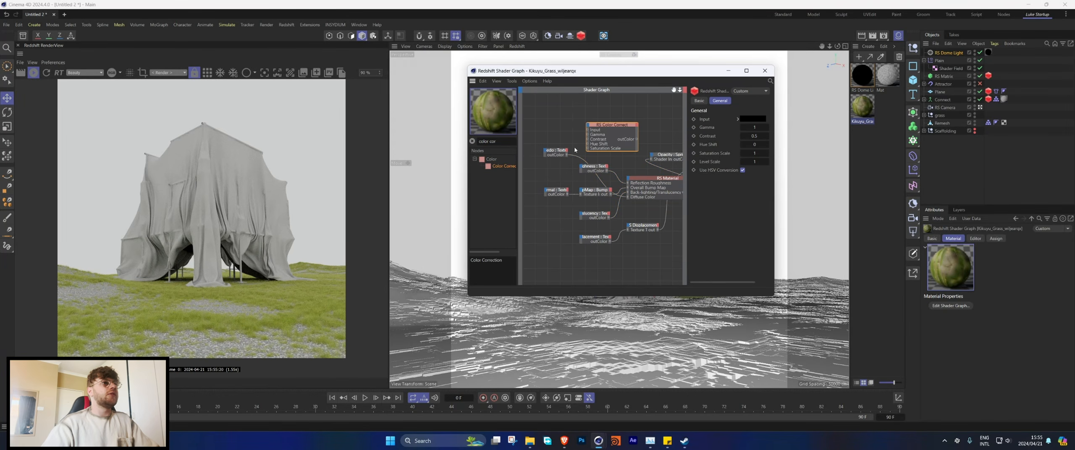
Step: Route the albedo texture through Color Correct into the grass's diffuse and translucency colours, and set the hue shift to about 159
drag(567, 155, 588, 131)
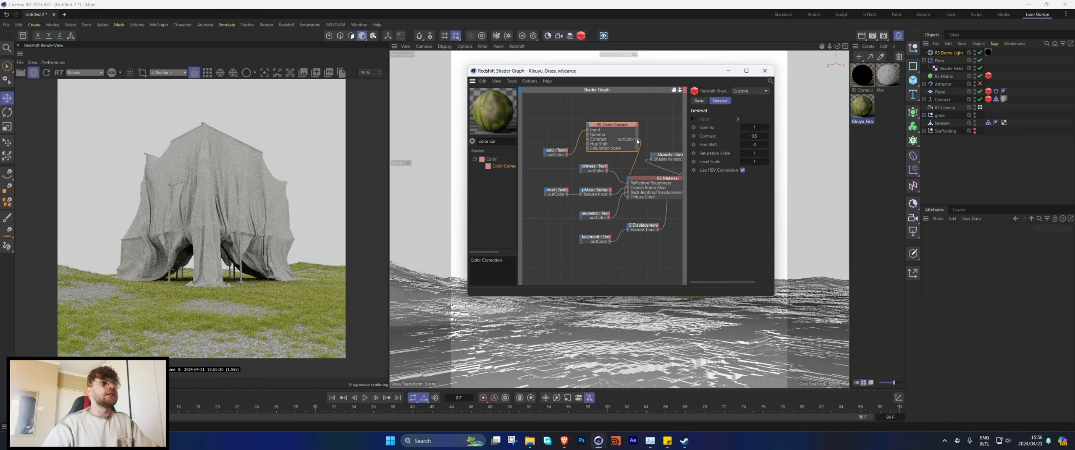
drag(629, 194, 628, 196)
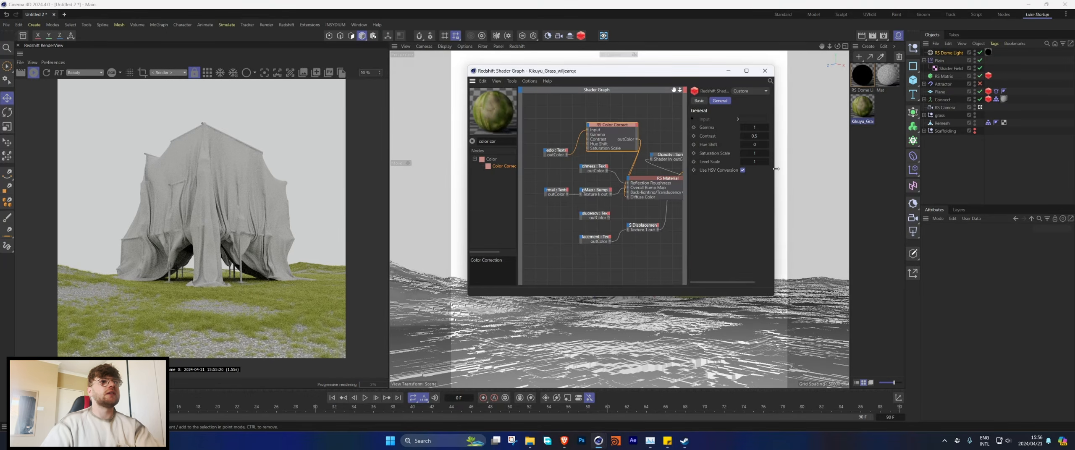
drag(776, 168, 936, 169)
drag(894, 144, 908, 145)
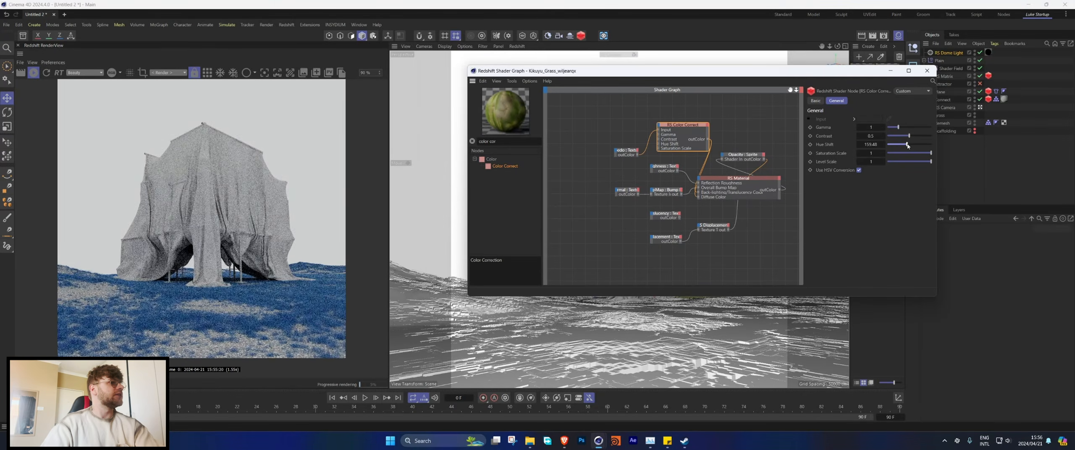
Step: Add a C4D Shader node to the dome light material's graph and connect it to the General Dome Map input
click(926, 71)
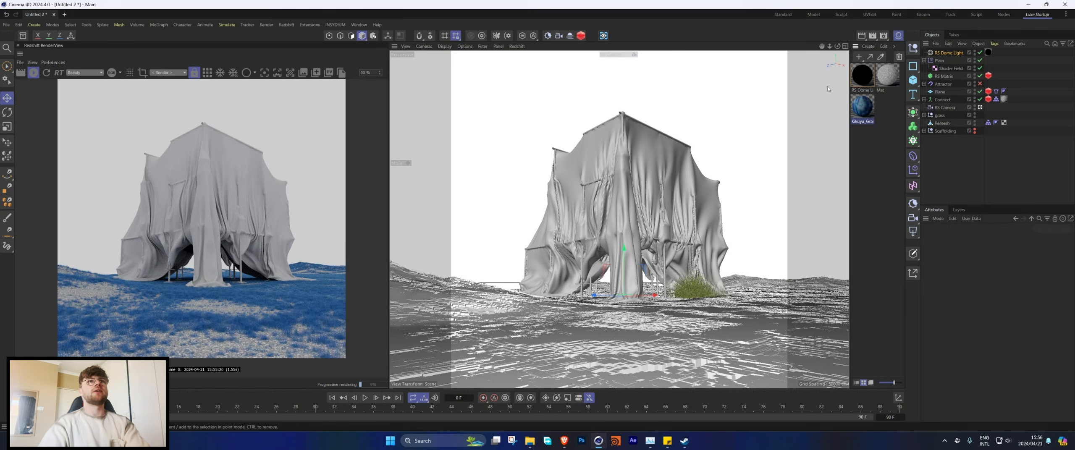
double_click(862, 74)
click(52, 91)
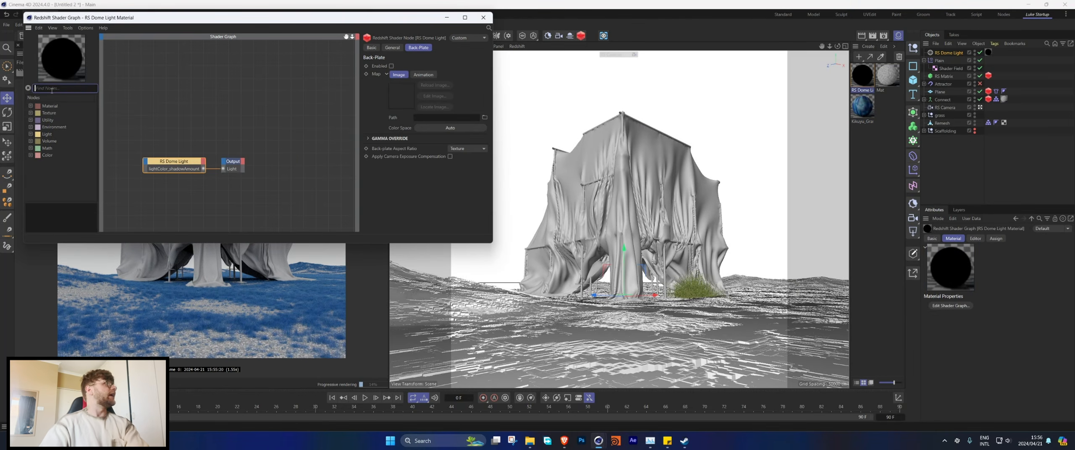
text(c4d)
drag(65, 120, 147, 165)
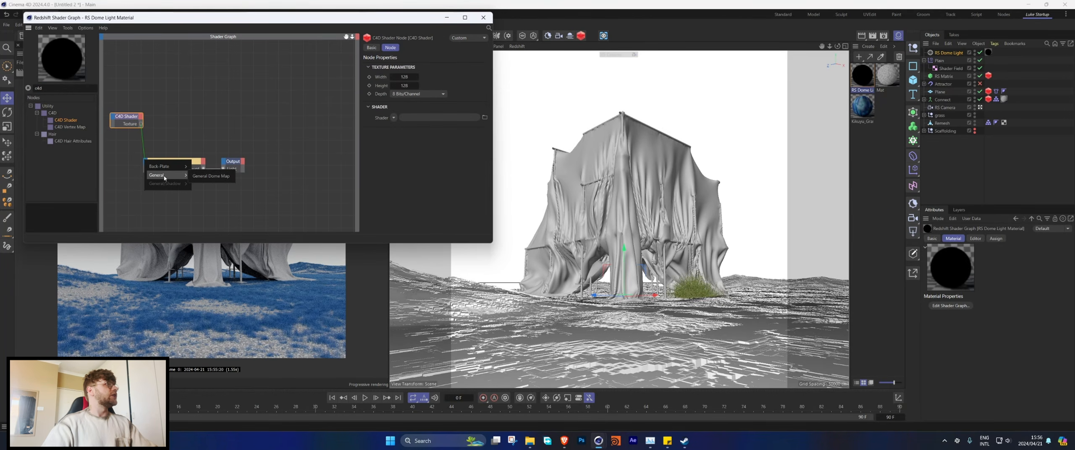
click(167, 175)
Step: Set the C4D Shader's texture width and height to 1024 and load a Gradient as its shader
double_click(404, 77)
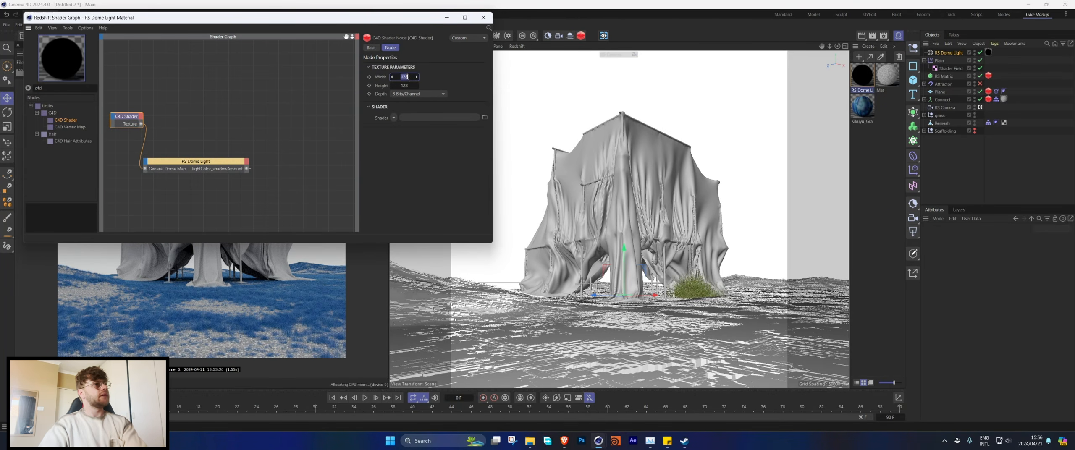
text(1024)
key(Tab)
text(1024)
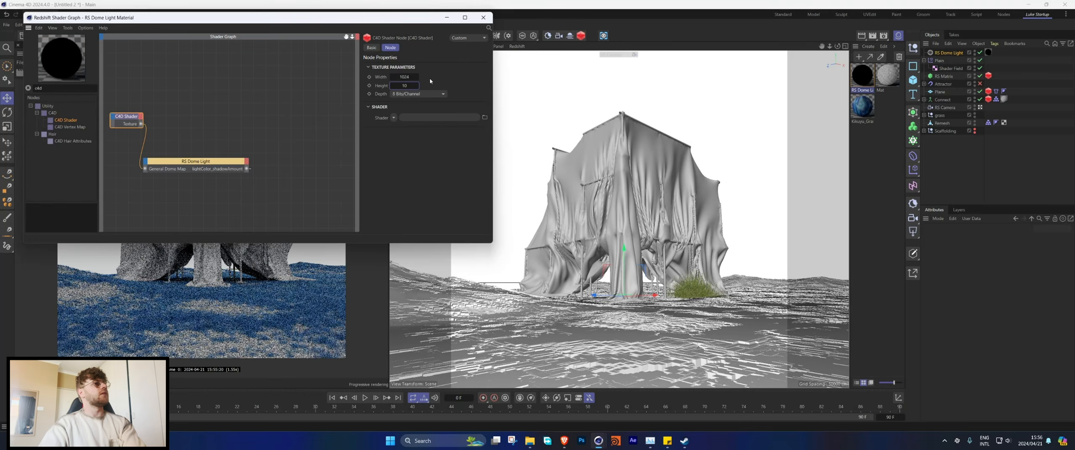
click(394, 117)
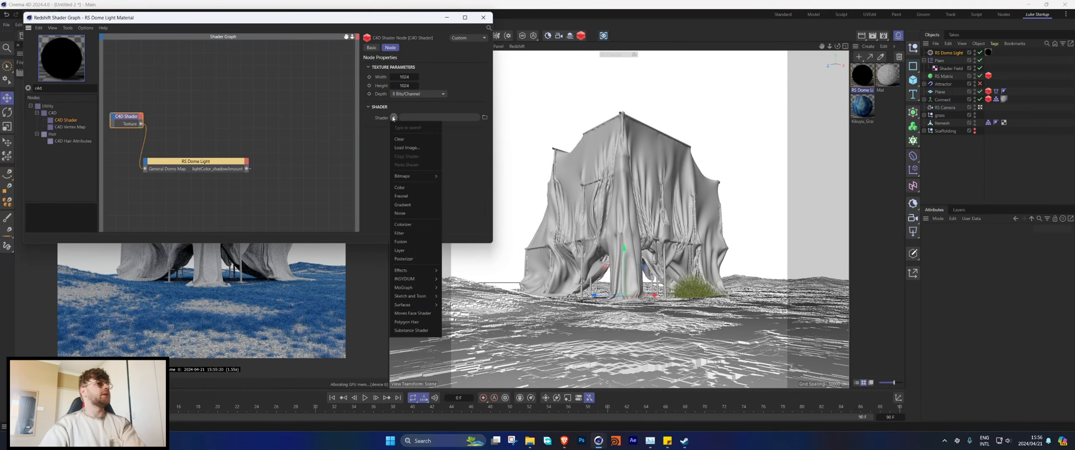
click(403, 204)
Step: Change the dome gradient's type to 2D - V and pull its black and white knots inward for a tighter transition
drag(424, 21, 658, 62)
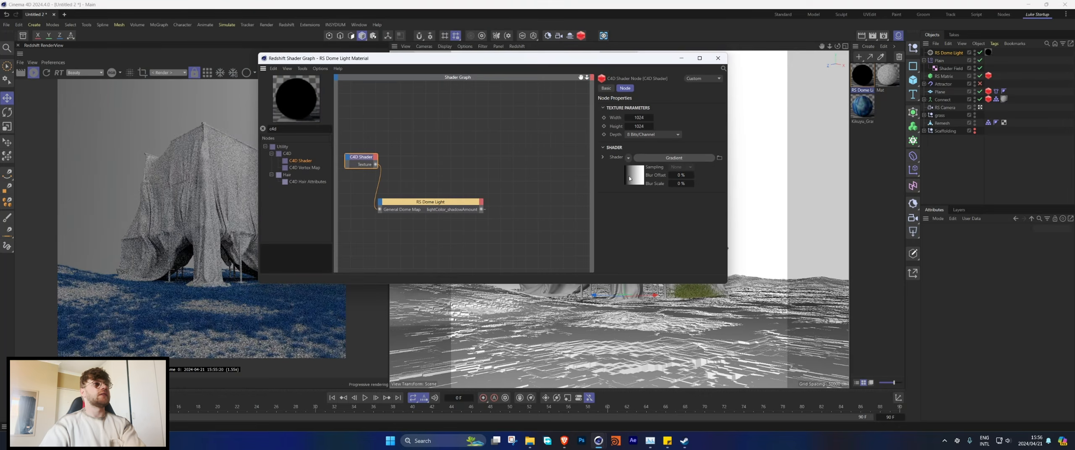
click(634, 175)
click(994, 340)
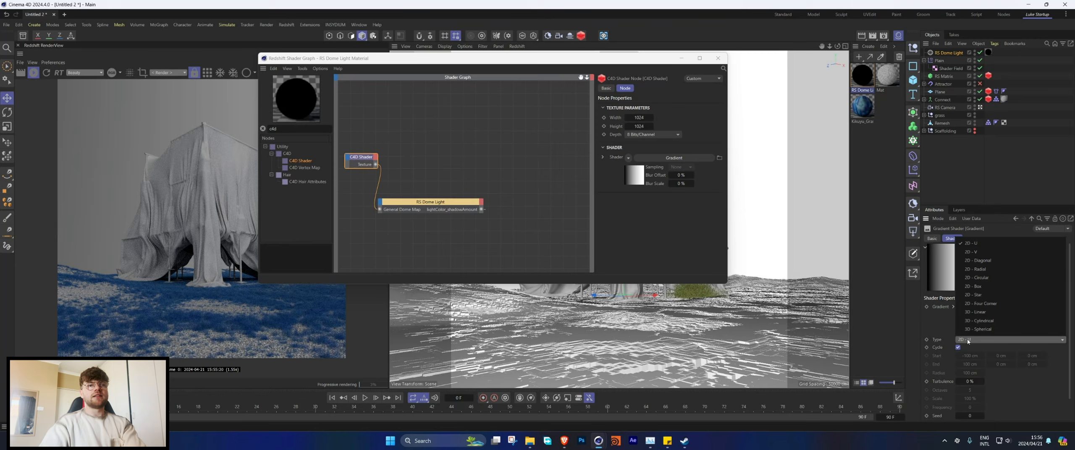
click(979, 252)
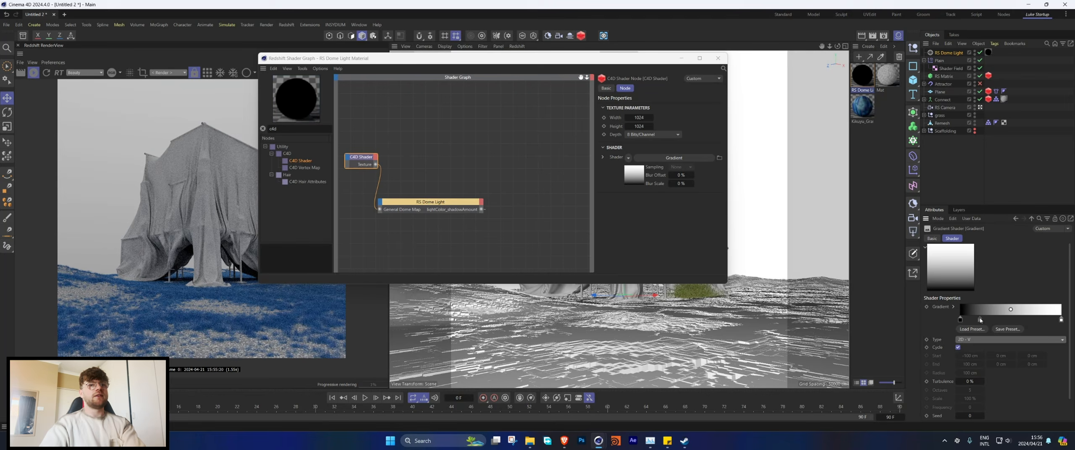
drag(960, 320, 990, 320)
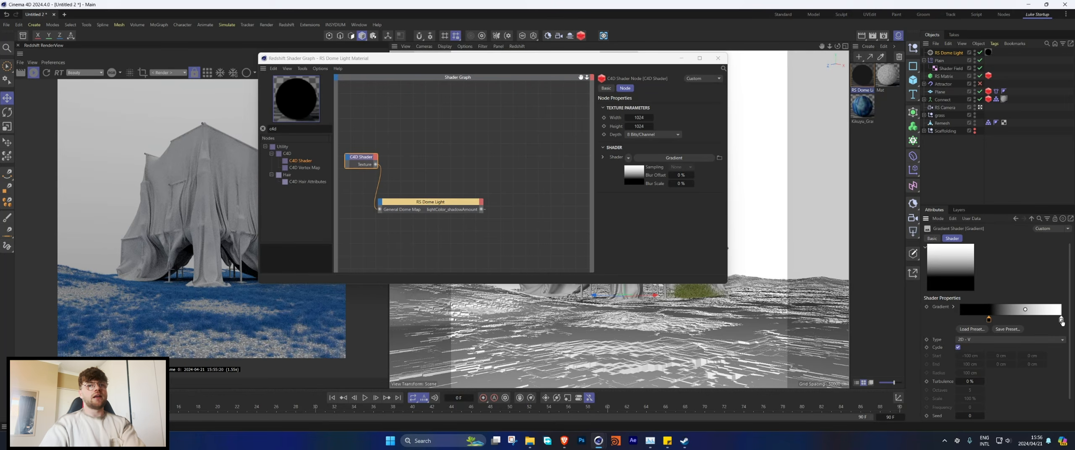
drag(1061, 320, 1020, 320)
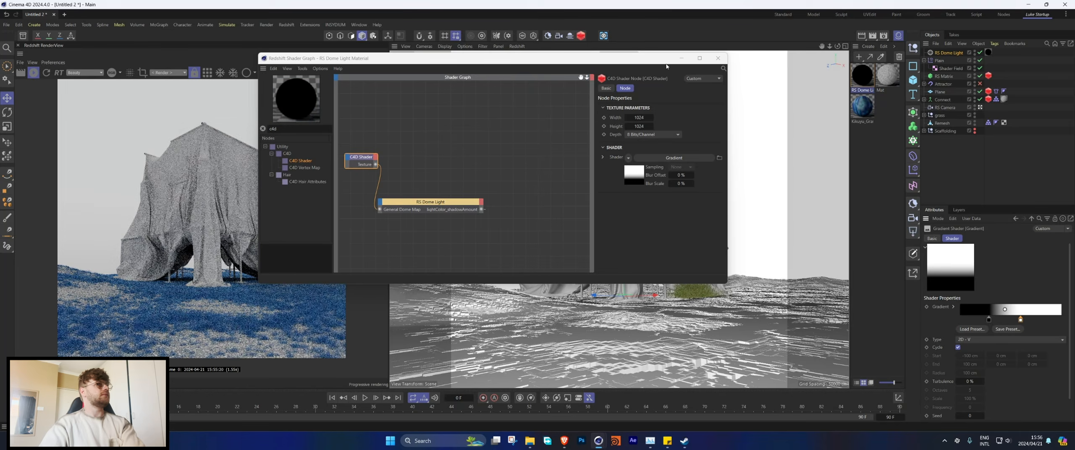
click(718, 59)
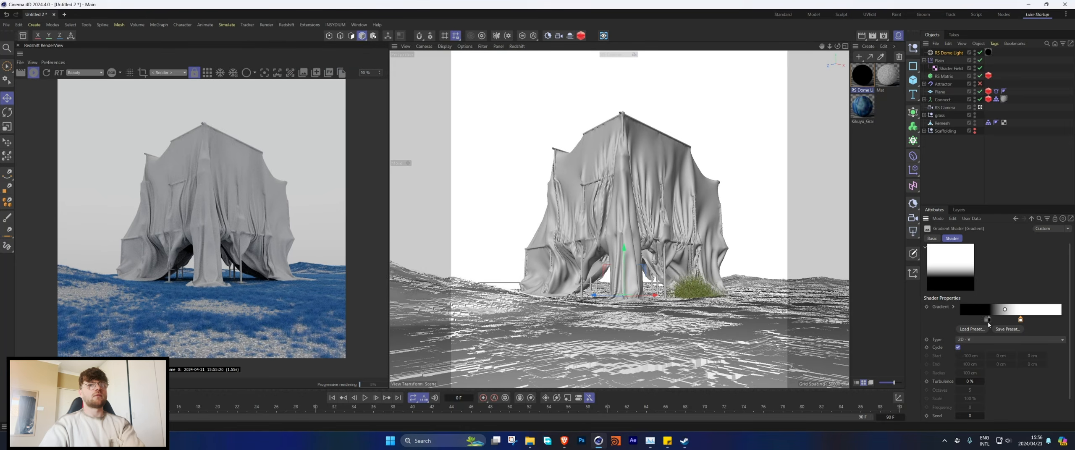
Step: Reverse the dome gradient to run from white to black and adjust its knots for a short transition near the middle
mouse_move(989, 320)
mouse_down()
mouse_move(1029, 322)
mouse_move(1003, 321)
mouse_up()
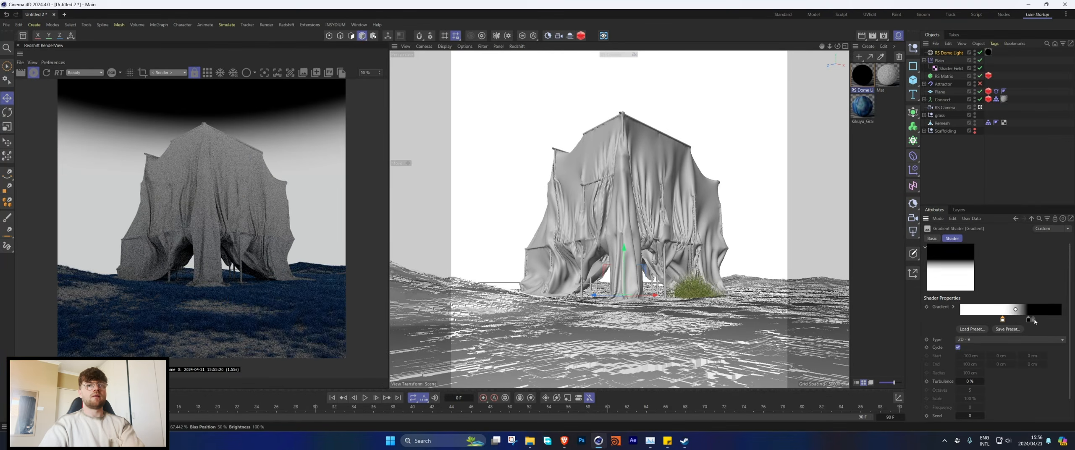
click(1045, 320)
scroll(165, 200, down, 1)
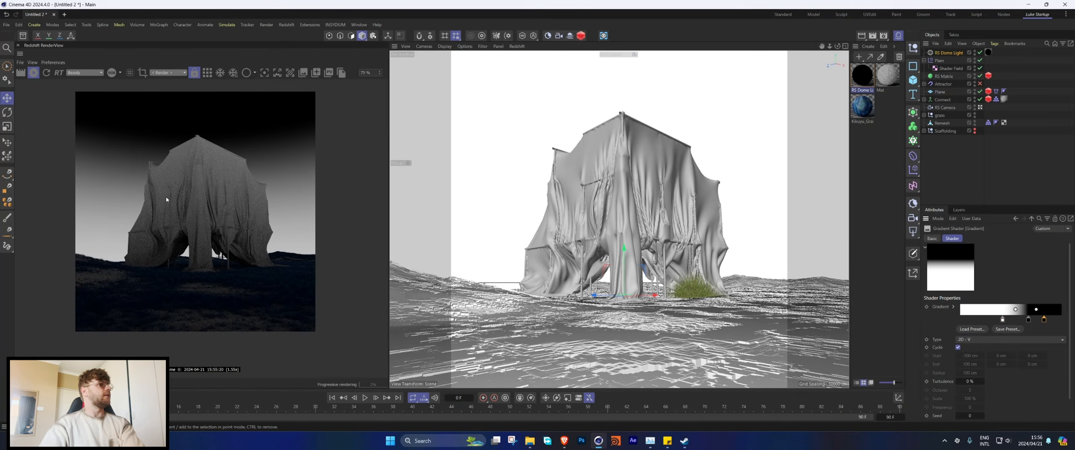
mouse_move(1029, 321)
mouse_down()
mouse_move(1007, 319)
mouse_move(1034, 320)
mouse_up()
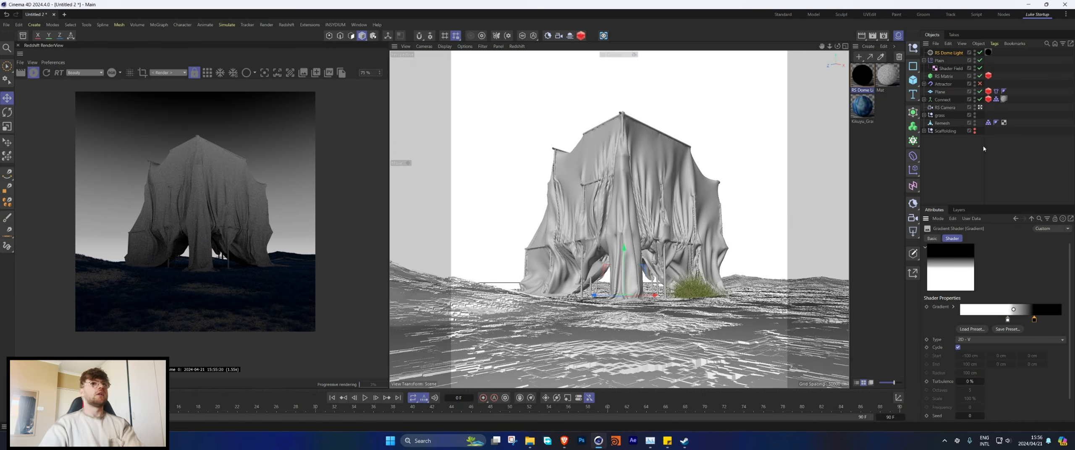
Step: Reframe the camera so the draped scaffolding sits slightly higher in the shot
click(950, 53)
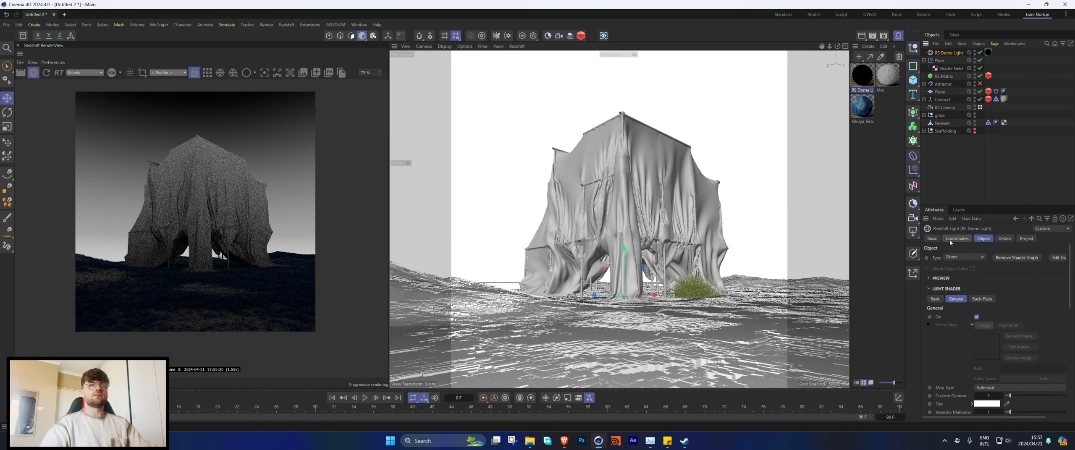
alt+drag(634, 246, 636, 239)
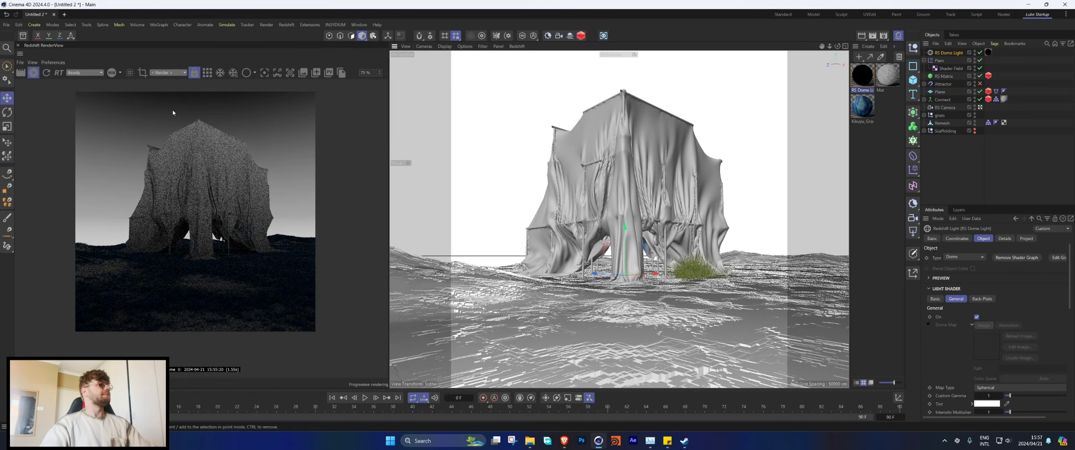
alt+drag(643, 197, 637, 218)
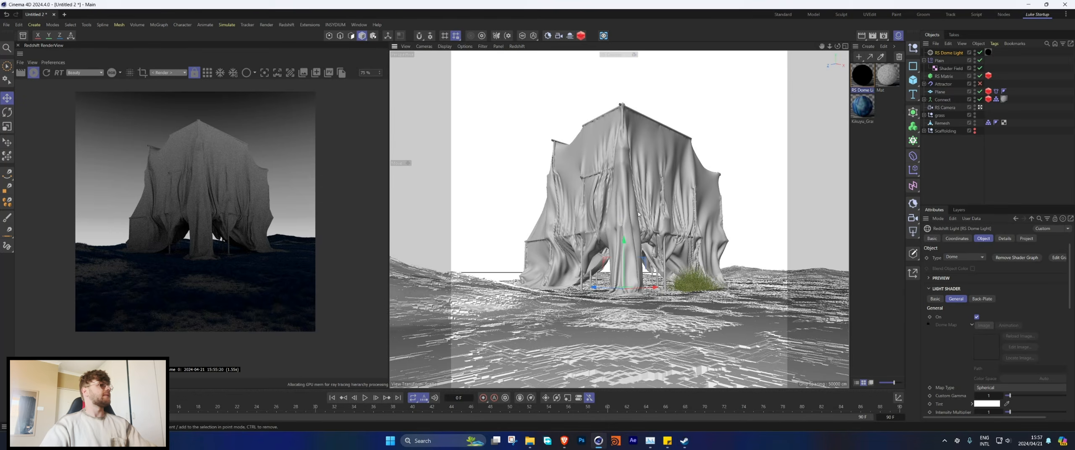
Step: Reopen the dome light material's gradient and move the black knot slightly closer to the white one
click(862, 83)
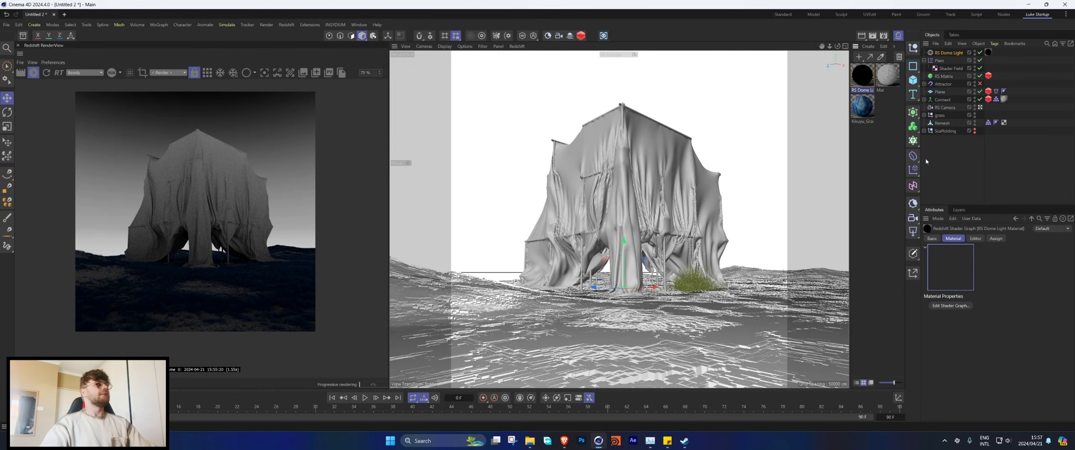
double_click(863, 76)
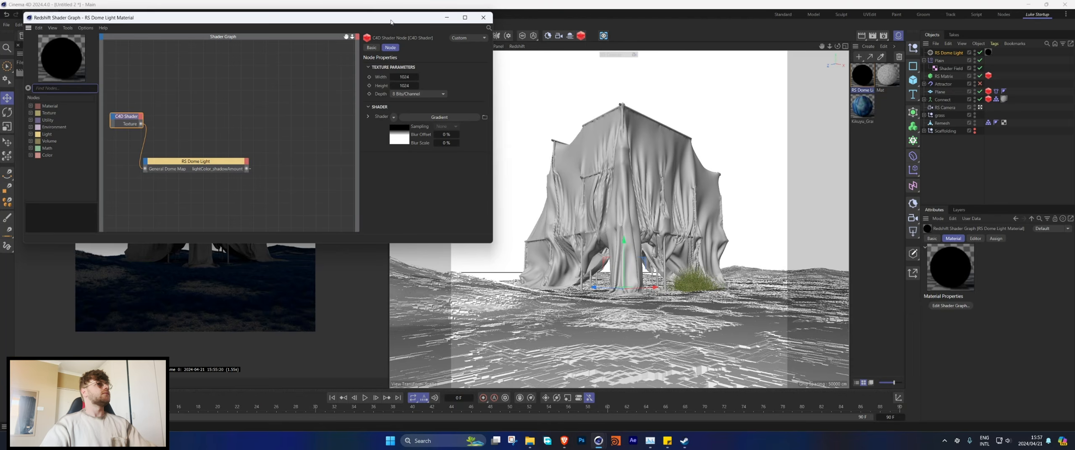
click(461, 117)
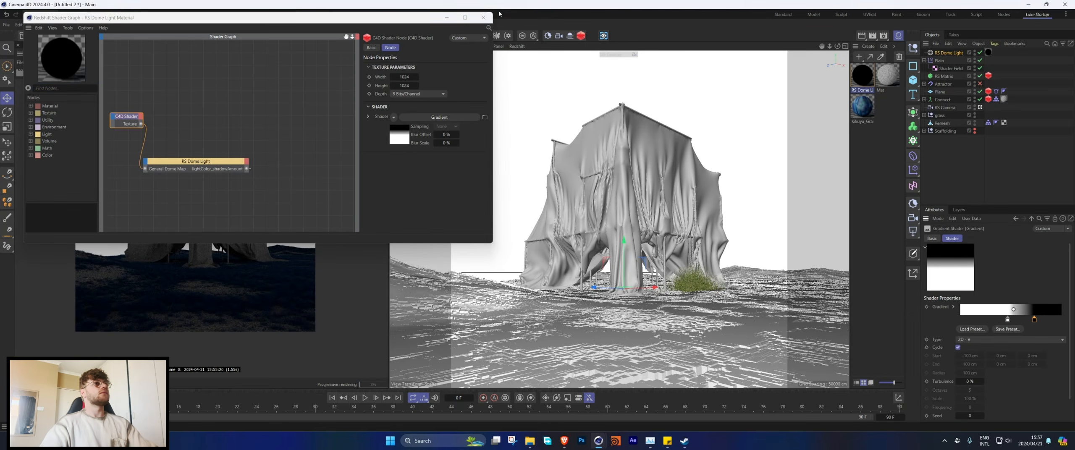
click(484, 17)
drag(1036, 324, 1029, 322)
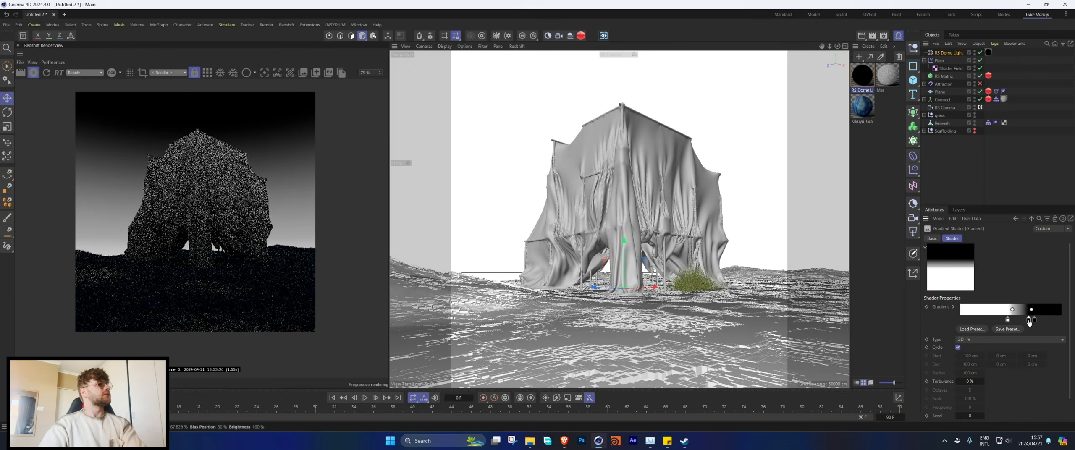
Step: Colour the gradient's white knot blue with hue 224°, saturation 55% and value 100%
double_click(1008, 319)
drag(937, 332, 934, 332)
click(926, 341)
click(936, 365)
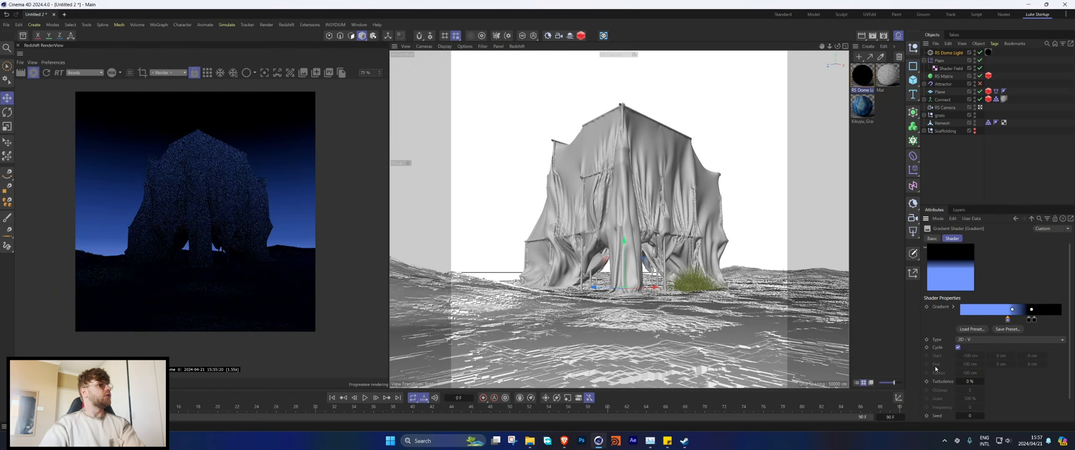
Step: Lower the saturation of the gradient's blue knot to make it a paler blue
double_click(1007, 320)
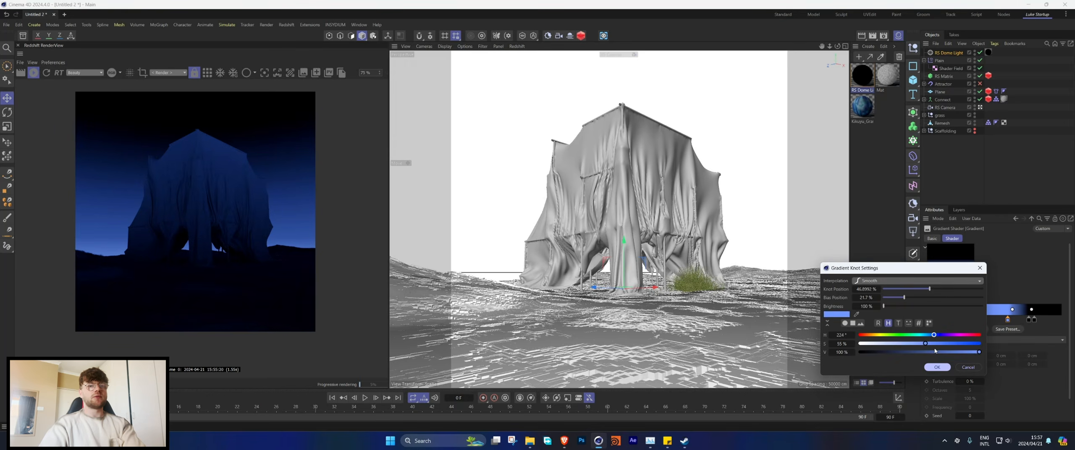
drag(925, 343, 900, 344)
click(935, 368)
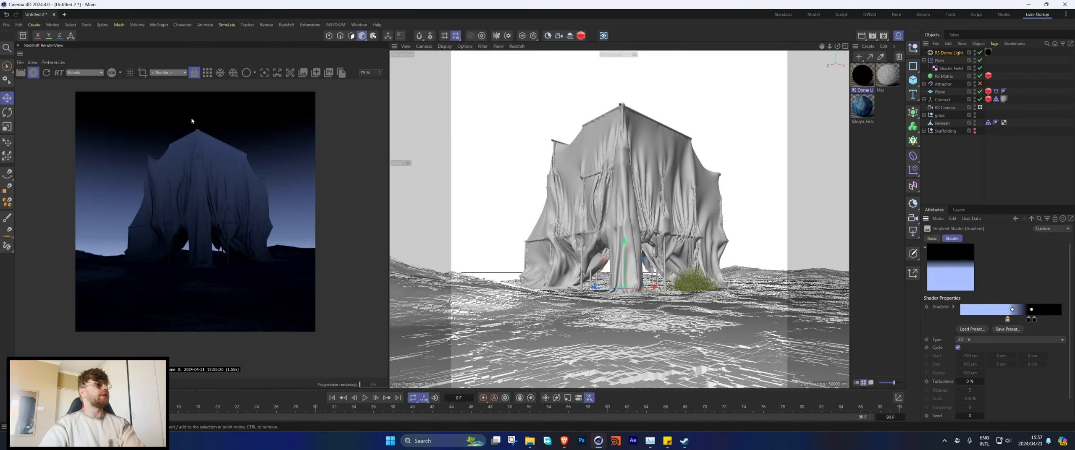
Step: Add the Plane object to the dome light's Exclude list in its project settings
click(1032, 219)
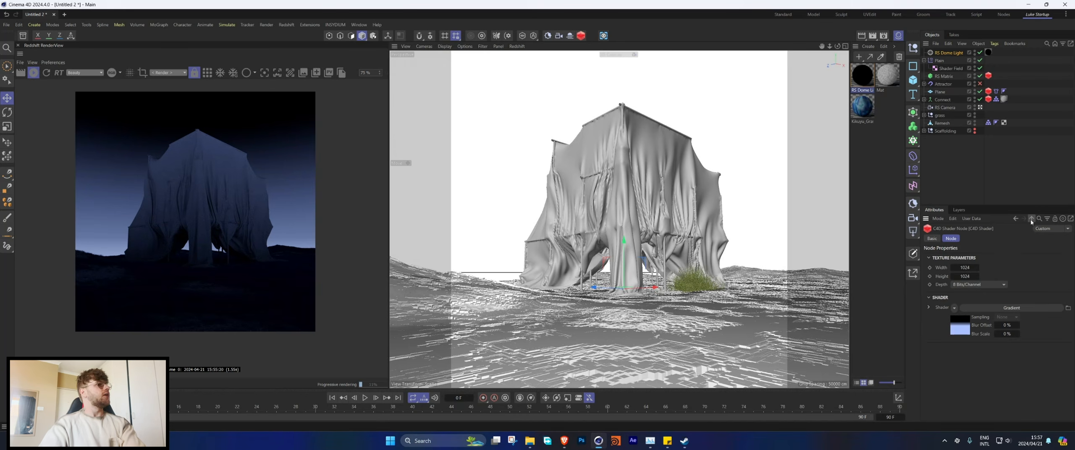
click(942, 53)
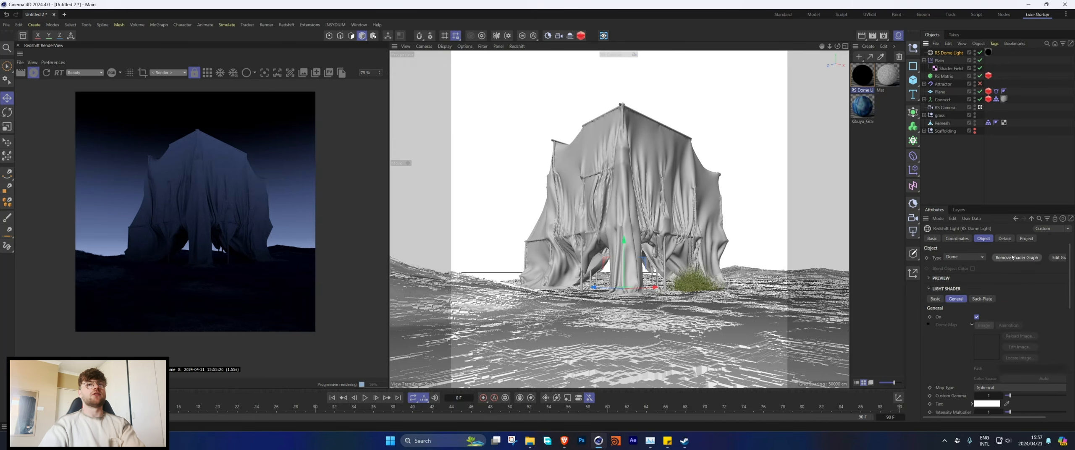
click(1007, 238)
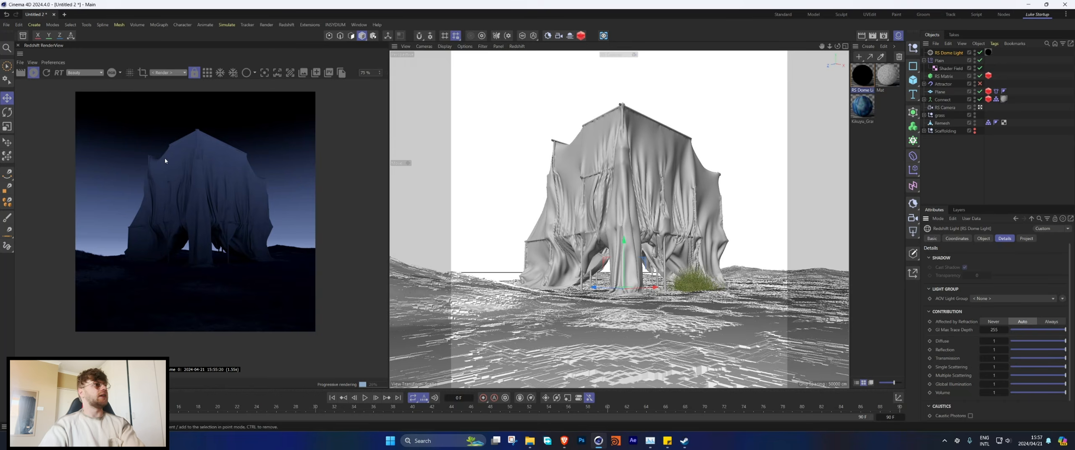
click(1027, 239)
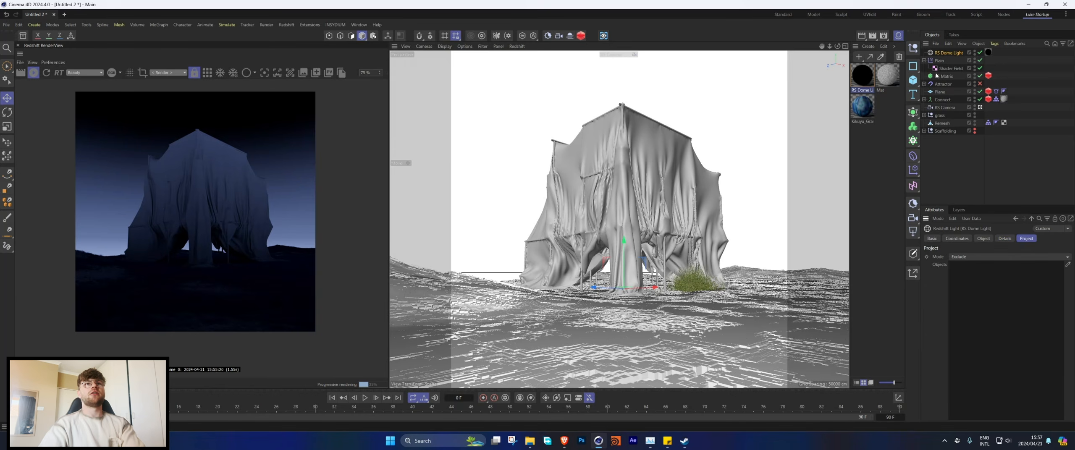
click(925, 61)
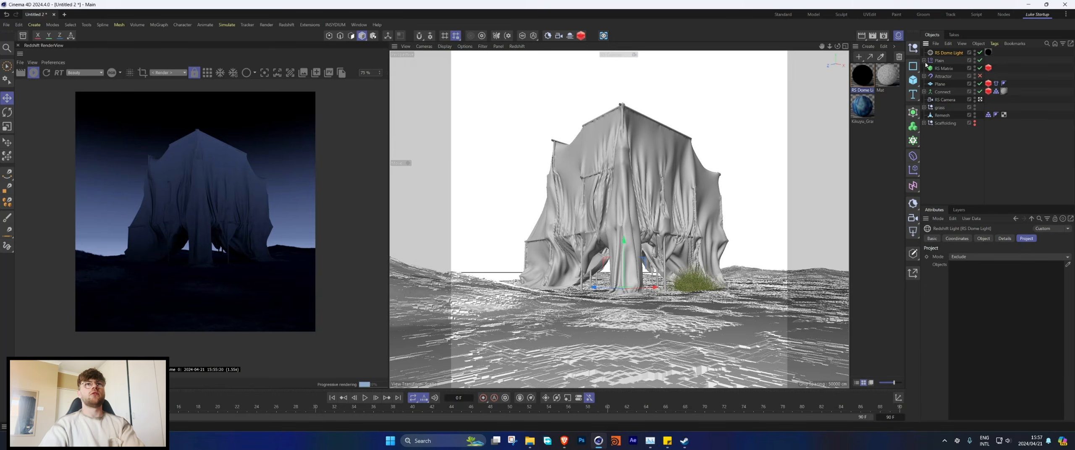
drag(993, 273, 992, 269)
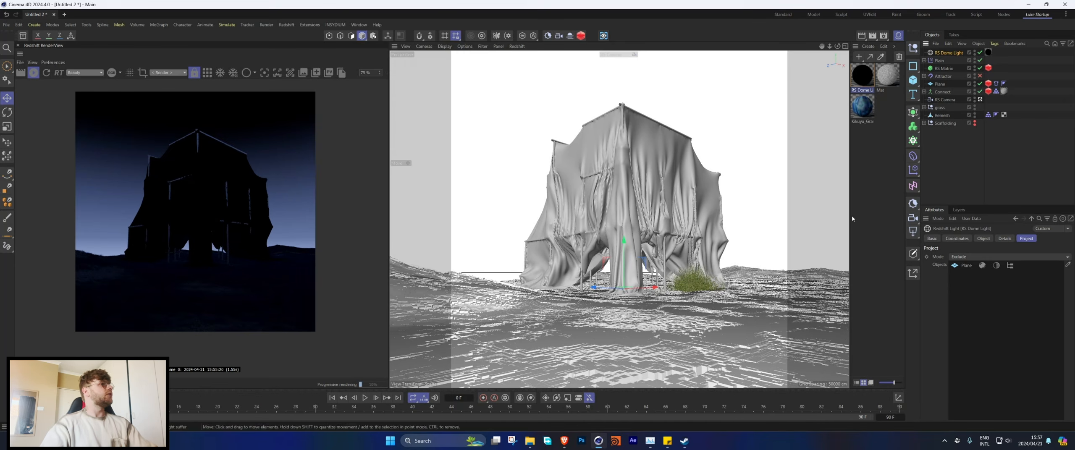
Step: Add a Redshift area light to the scene and display the four-view layout
click(287, 25)
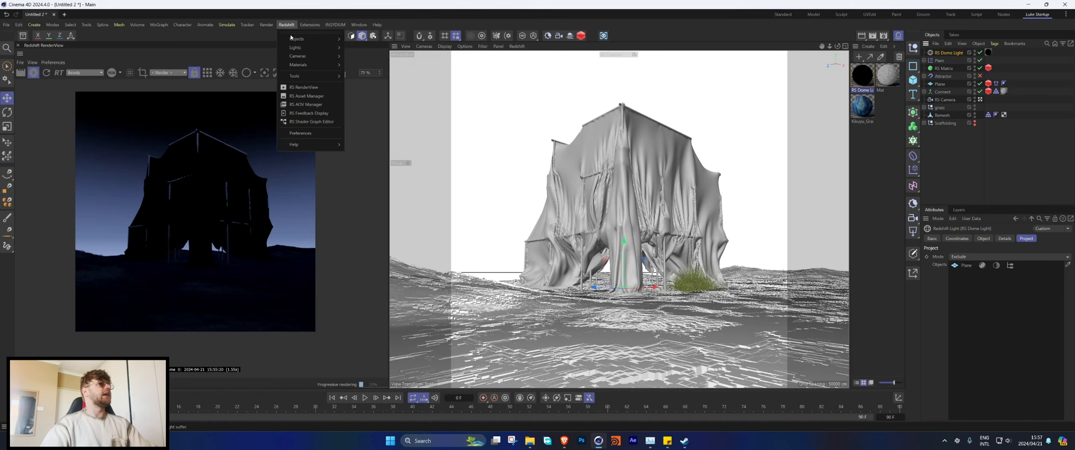
click(287, 25)
click(287, 26)
mouse_move(298, 47)
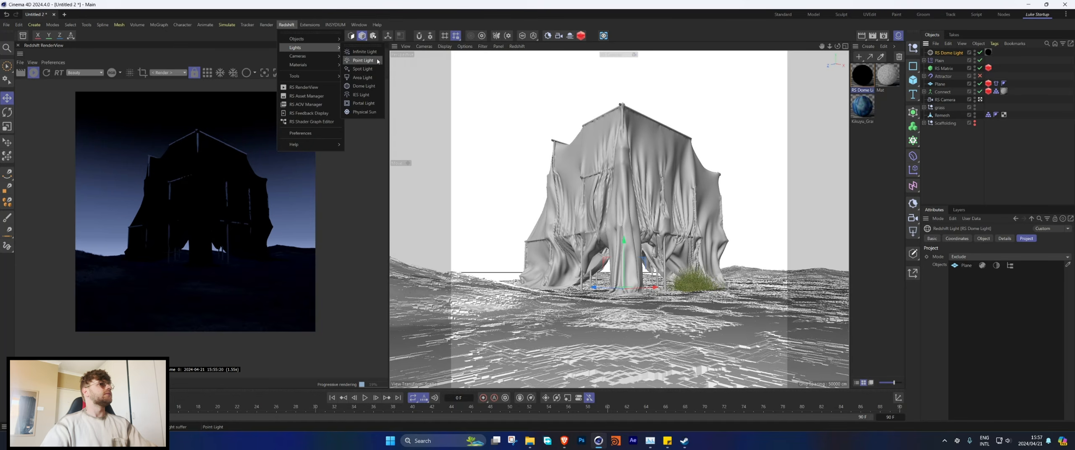
click(361, 81)
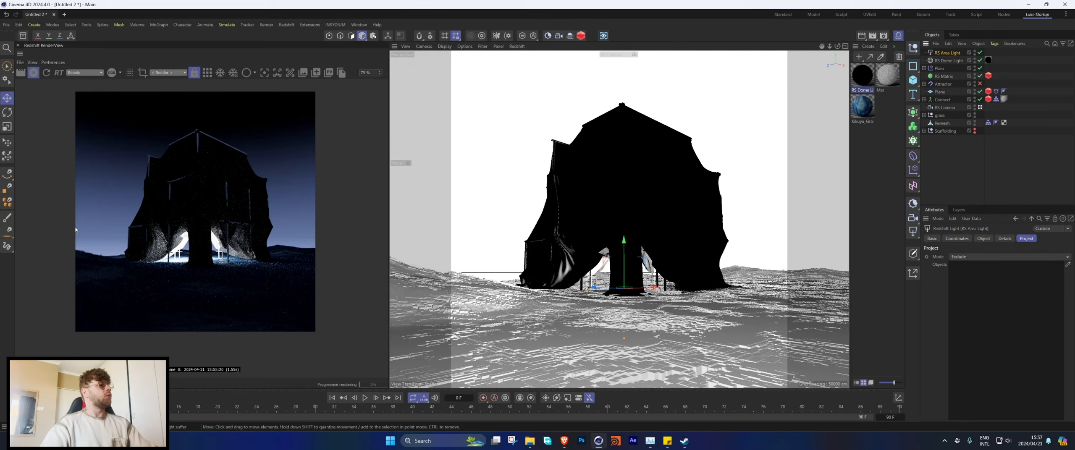
key(F5)
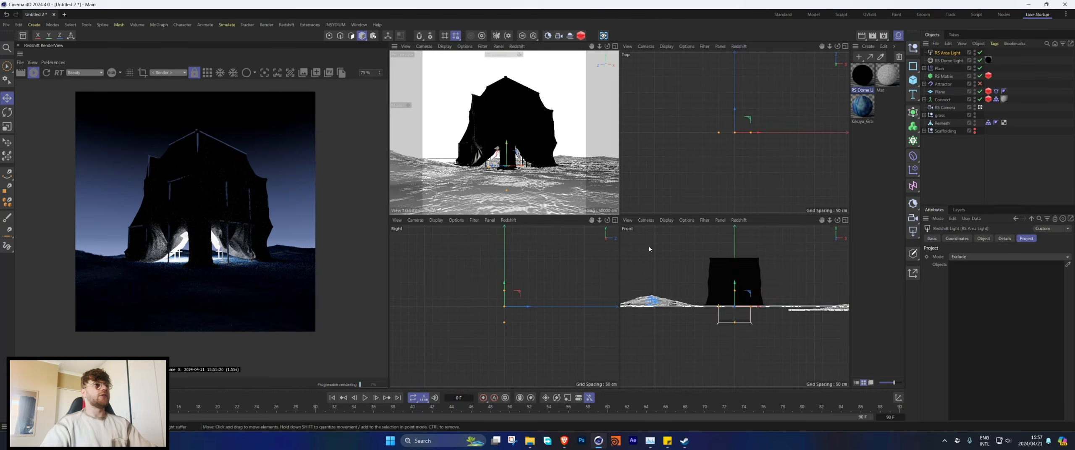
Step: Show the perspective view full size, then move and rotate the new area light beside the draped scaffolding to light it from the side
key(F2)
click(423, 47)
click(439, 126)
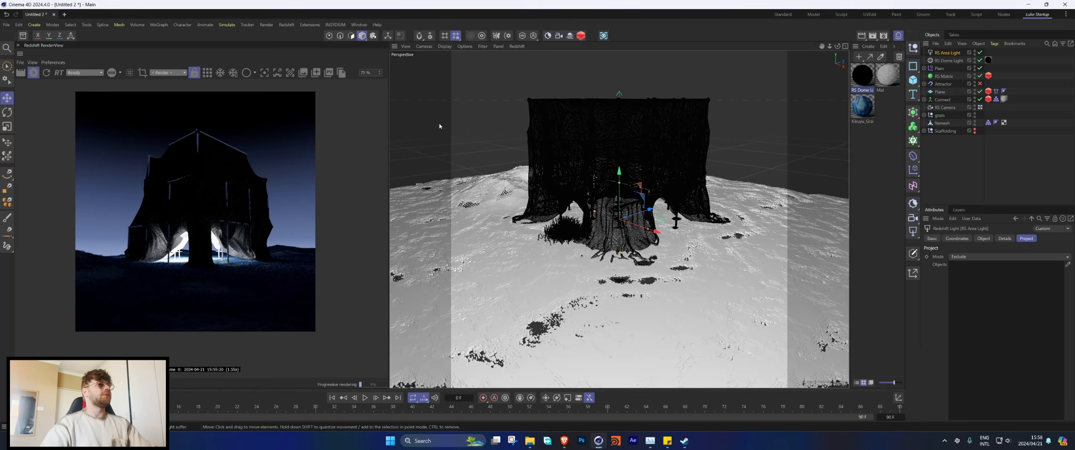
alt+drag(556, 136, 579, 134)
alt+right_drag(652, 195, 624, 213)
alt+drag(624, 212, 421, 222)
key(r)
key(e)
drag(455, 170, 468, 145)
key(r)
alt+drag(464, 201, 588, 173)
Step: Set the area light's spread to 0.576, then shift it sideways and rotate it towards the cloth
click(948, 53)
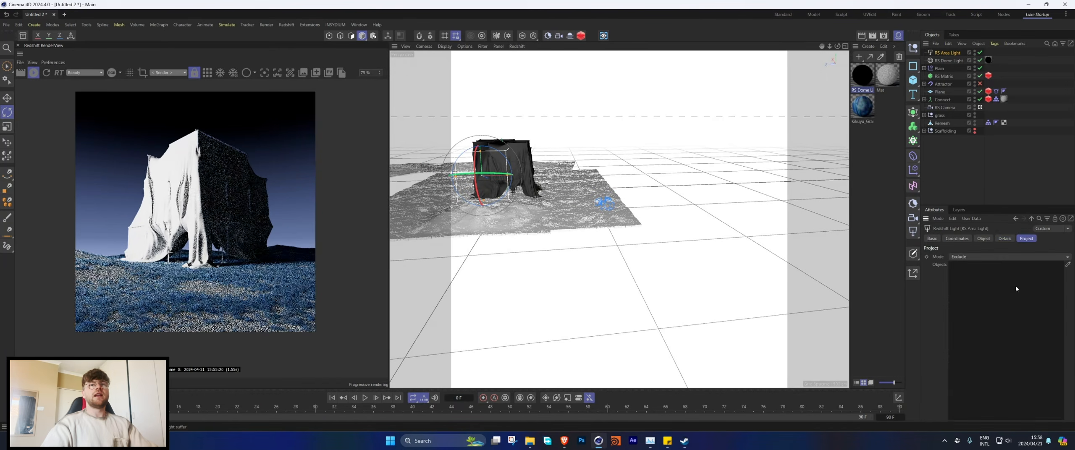
click(983, 239)
scroll(1008, 315, down, 3)
drag(1066, 373, 1048, 373)
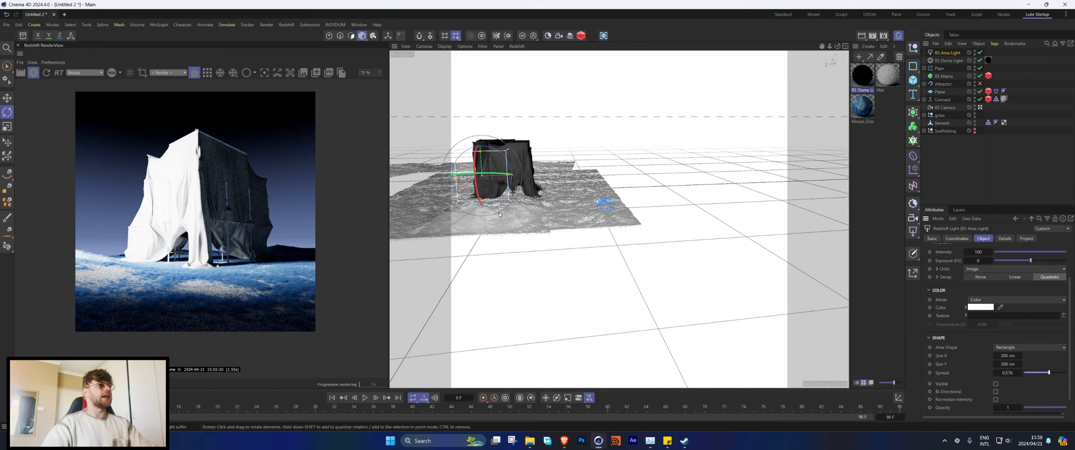
key(e)
drag(526, 174, 566, 173)
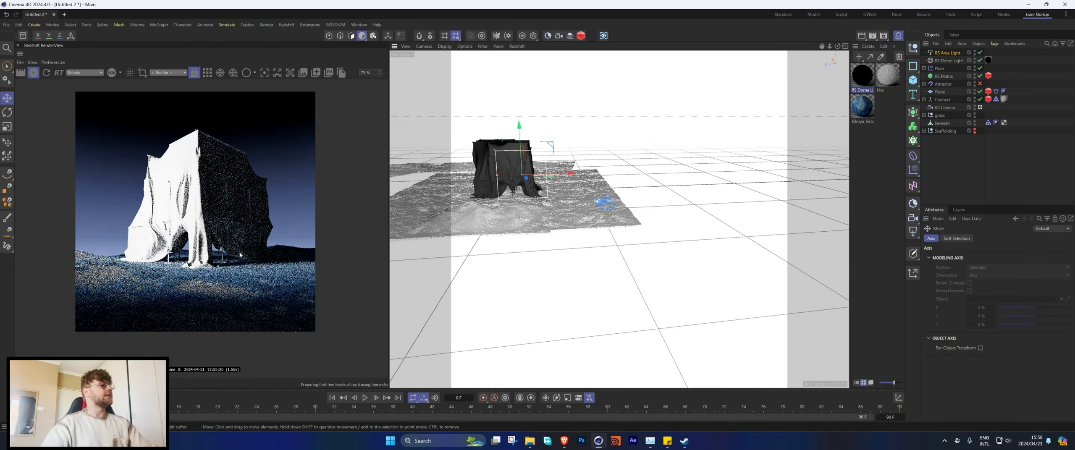
scroll(127, 112, down, 1)
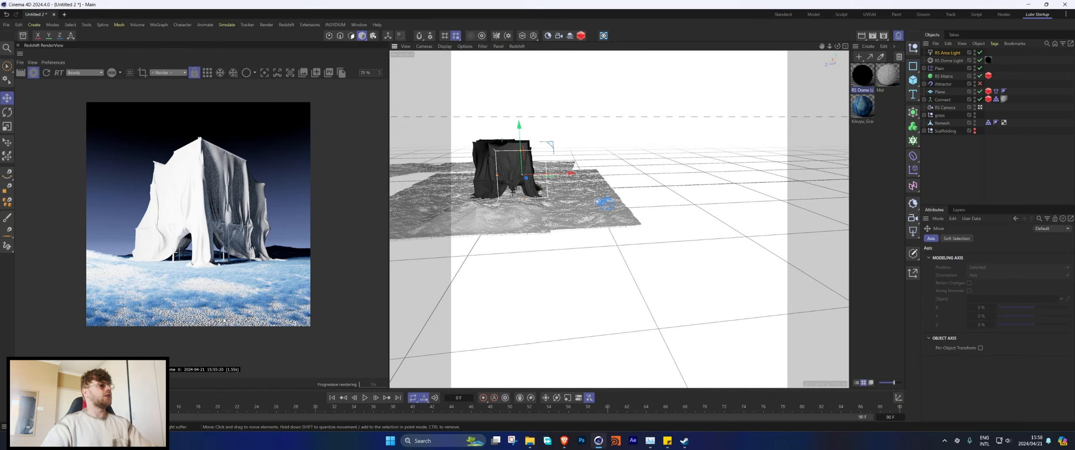
key(r)
drag(531, 171, 553, 174)
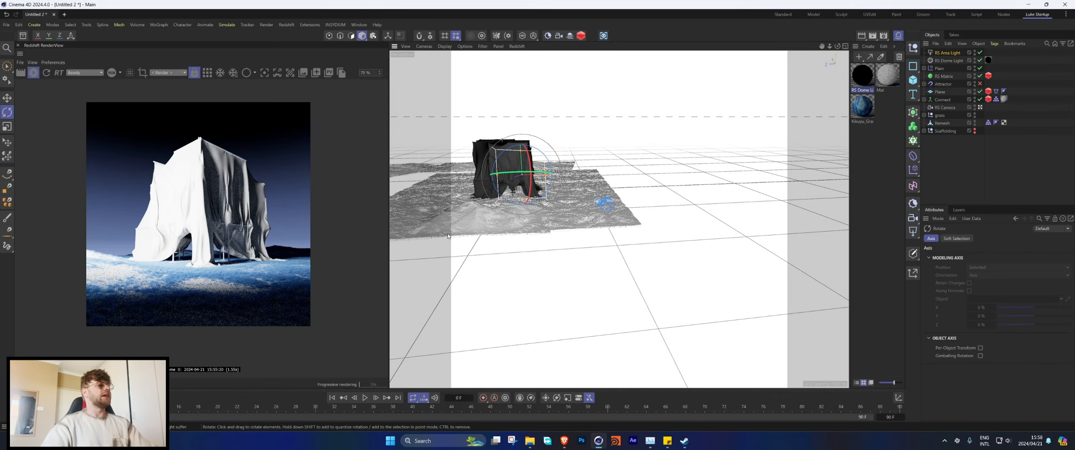
Step: Fine-tune the area light's position and angle beside the draped cloth and narrow its width to about 146 cm
key(e)
key(r)
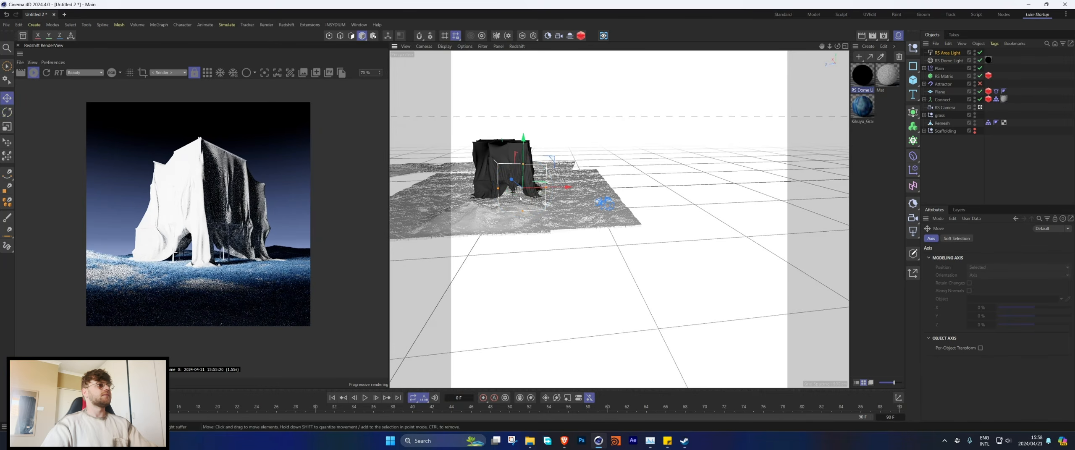
key(e)
mouse_move(524, 193)
mouse_down()
mouse_move(533, 201)
mouse_move(512, 198)
mouse_move(544, 193)
mouse_up()
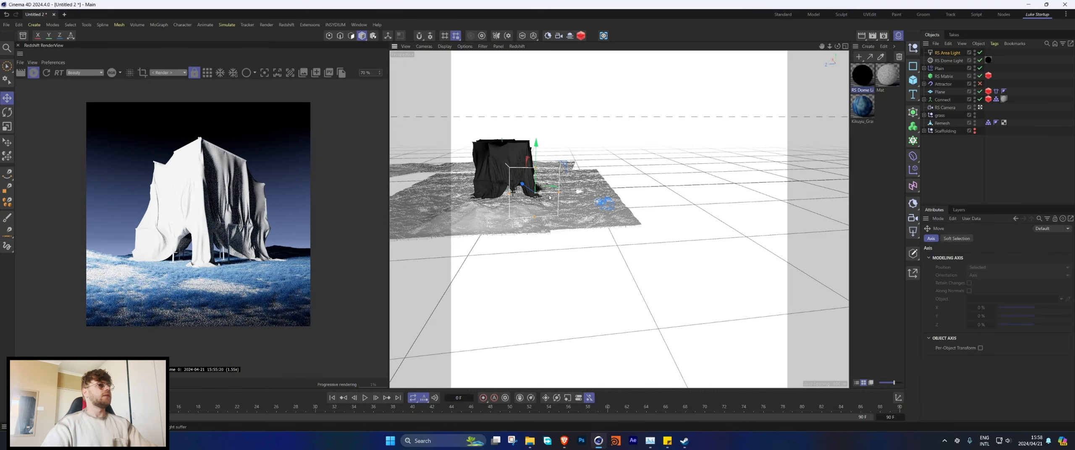
key(r)
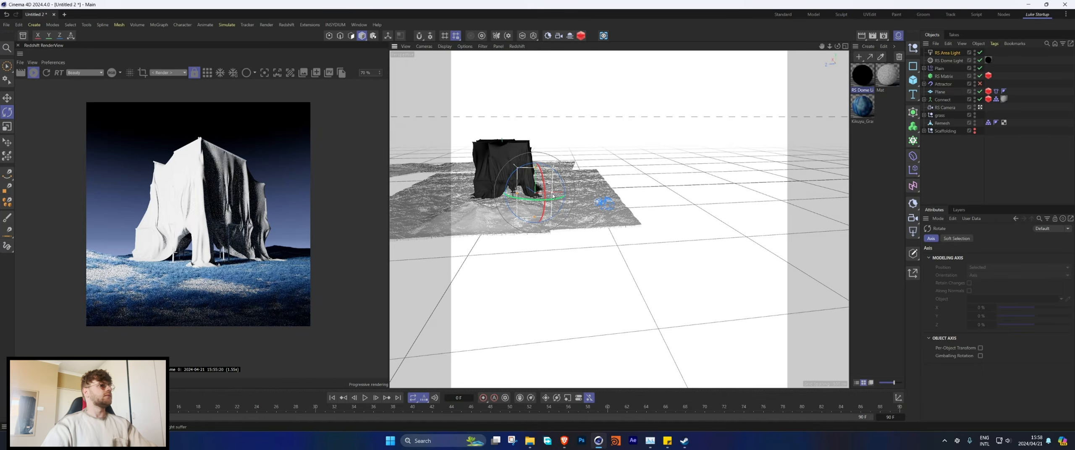
key(e)
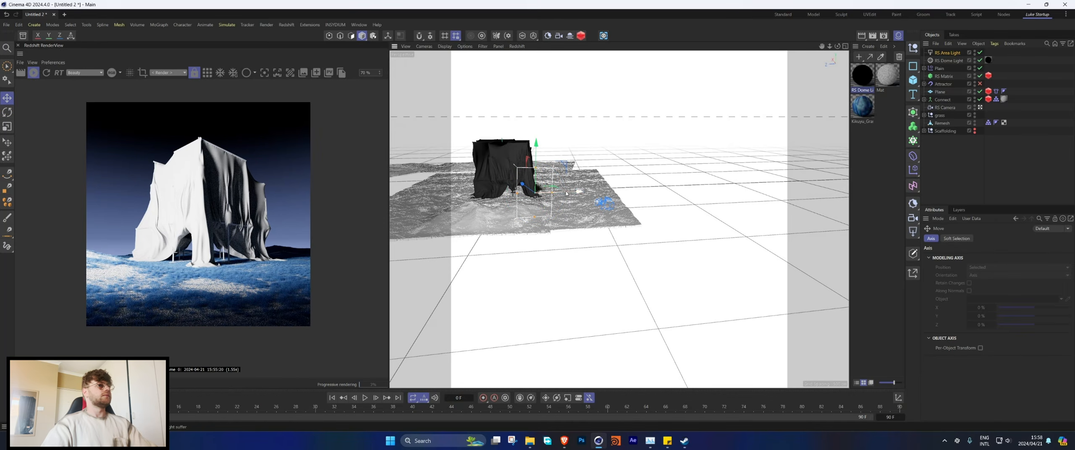
Step: Set the area light's intensity to 56.65 and spread to 0.54, and adjust its placement near the cloth
click(953, 54)
drag(1051, 299, 1028, 299)
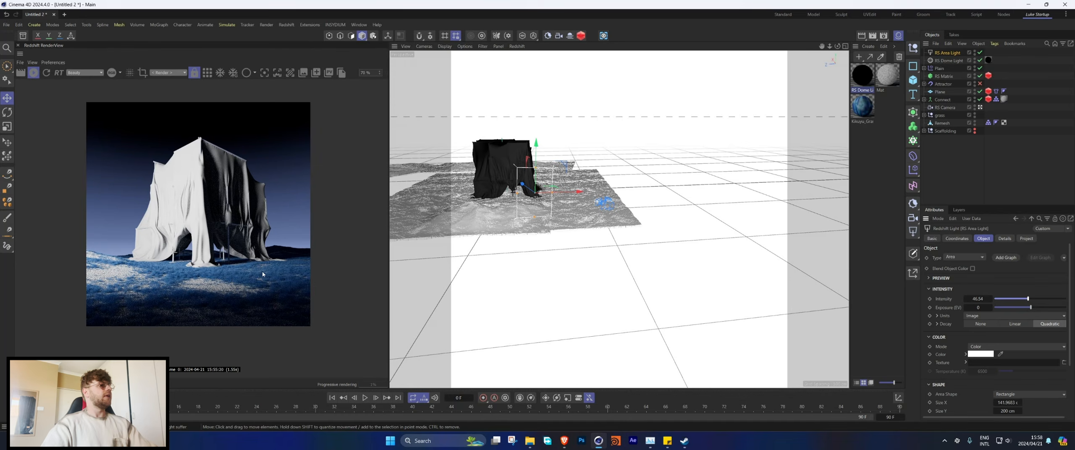
click(1035, 299)
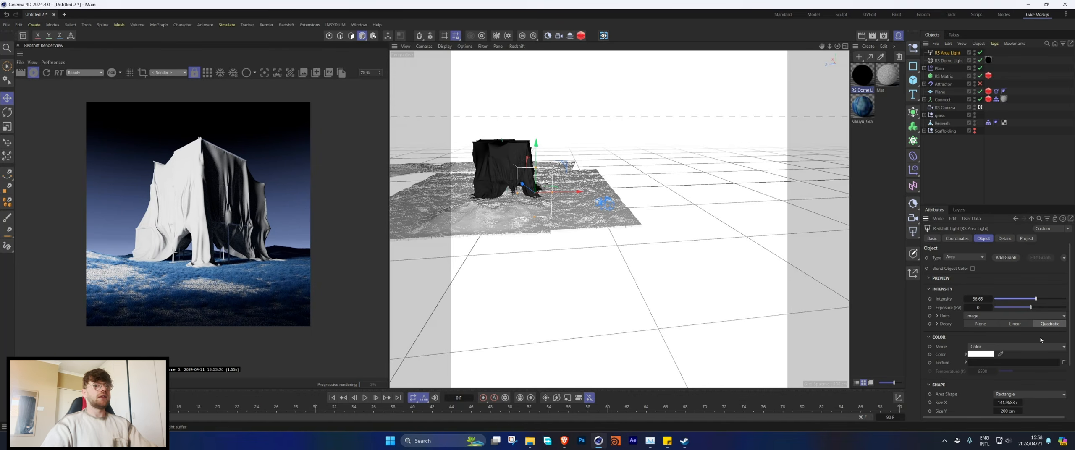
scroll(1051, 390, down, 2)
drag(1042, 372, 1047, 372)
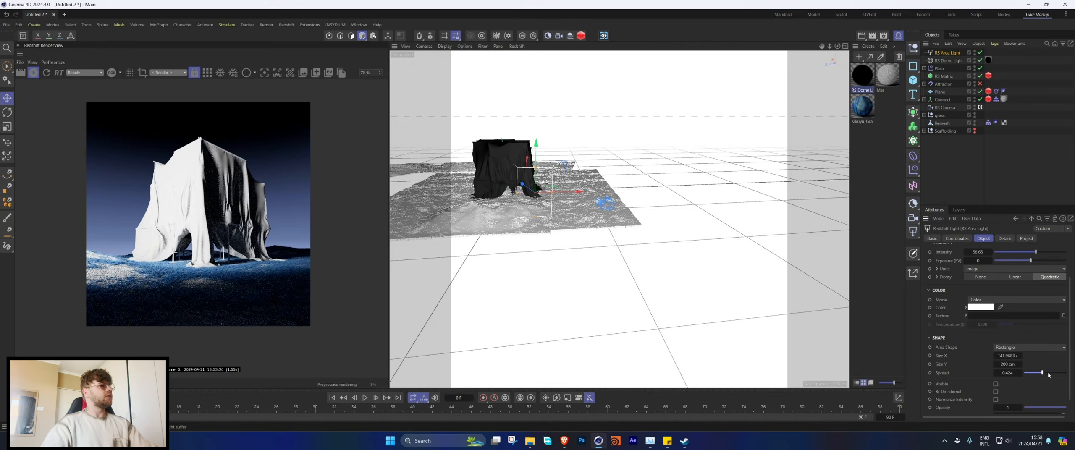
drag(514, 215, 558, 209)
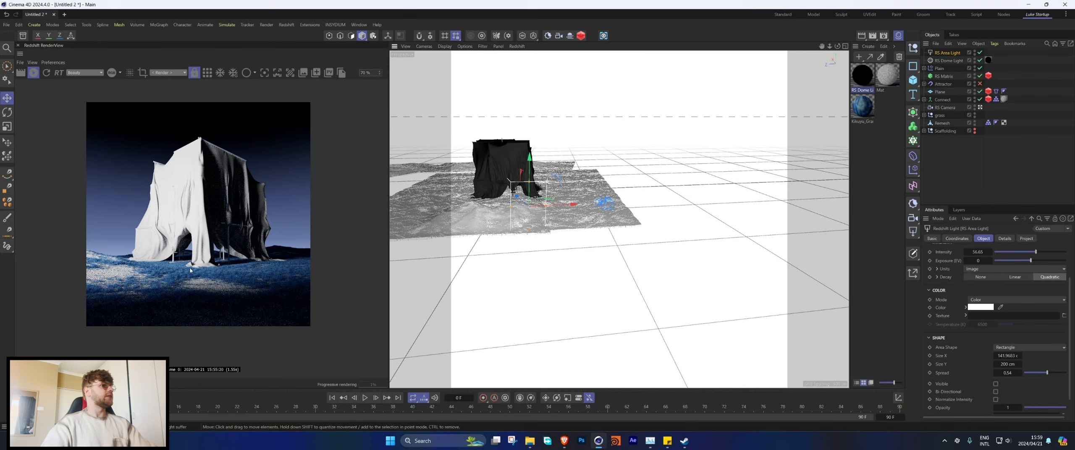
Step: Set the Kikuyu grass material's RS Color Correct node to a gamma of about 1.25 and a hue shift of about 169
double_click(862, 107)
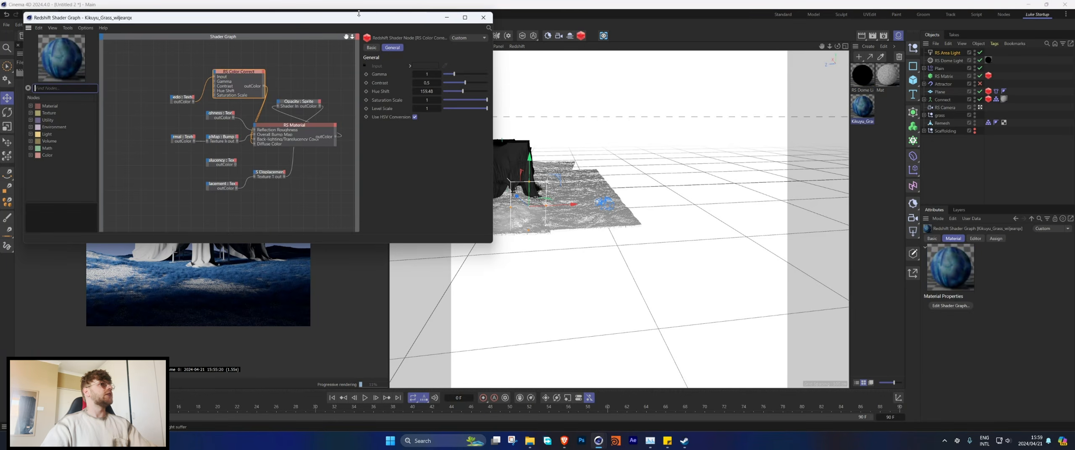
drag(359, 13, 770, 71)
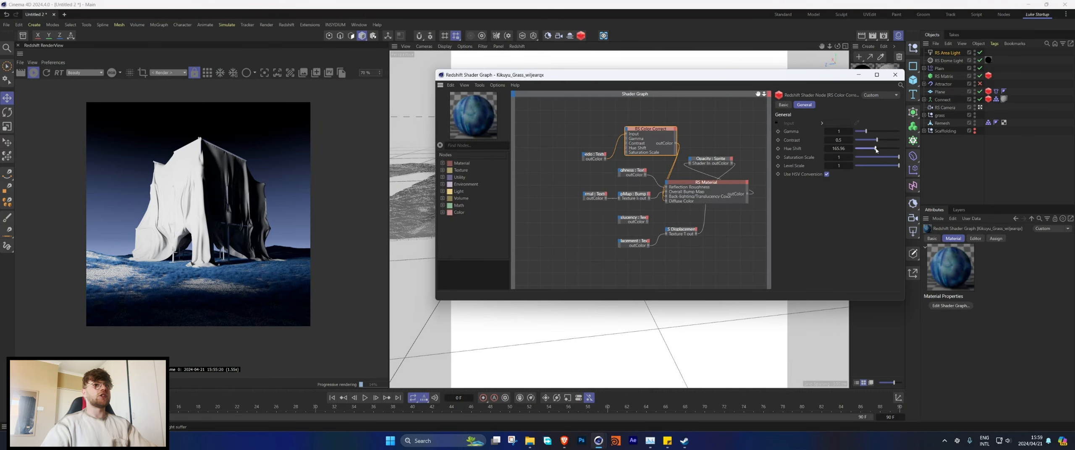
drag(875, 150, 877, 151)
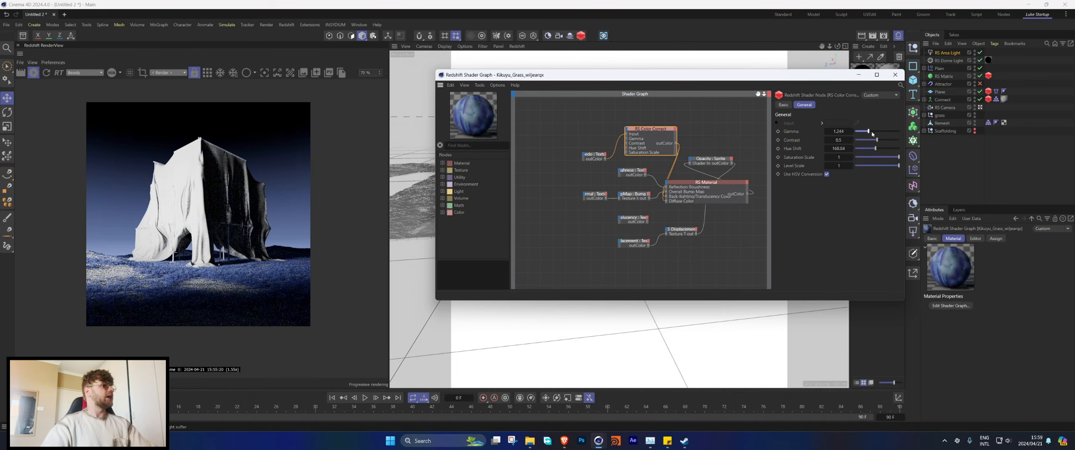
click(895, 75)
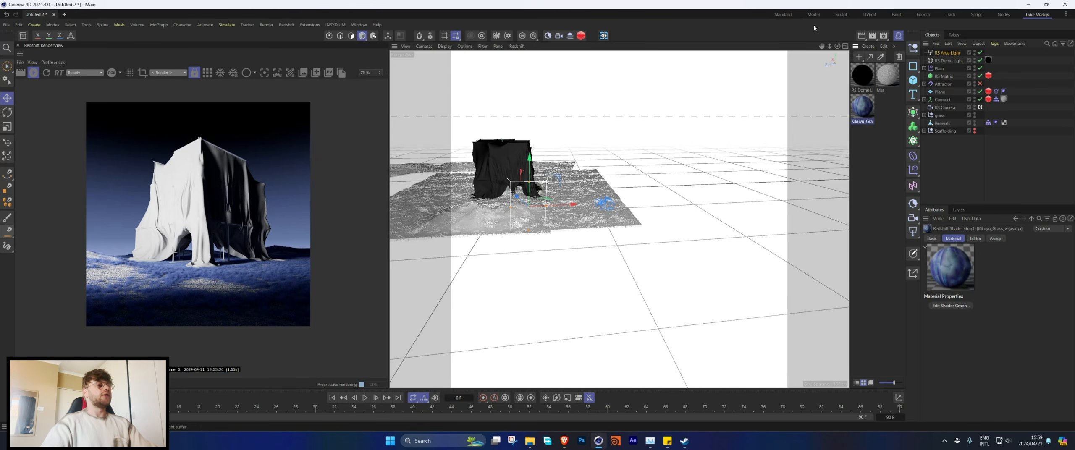
Step: Add a second Redshift area light, place it far behind the draped structure and raise it slightly above the ground
click(287, 24)
mouse_move(310, 47)
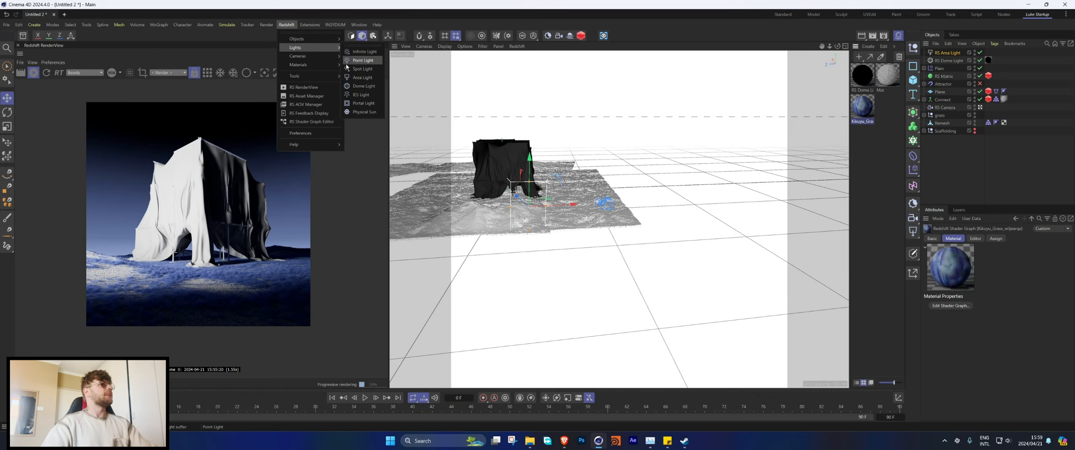
click(365, 79)
mouse_move(655, 163)
alt+mouse_down()
mouse_move(577, 185)
mouse_move(678, 160)
mouse_move(673, 184)
mouse_move(659, 175)
alt+mouse_up()
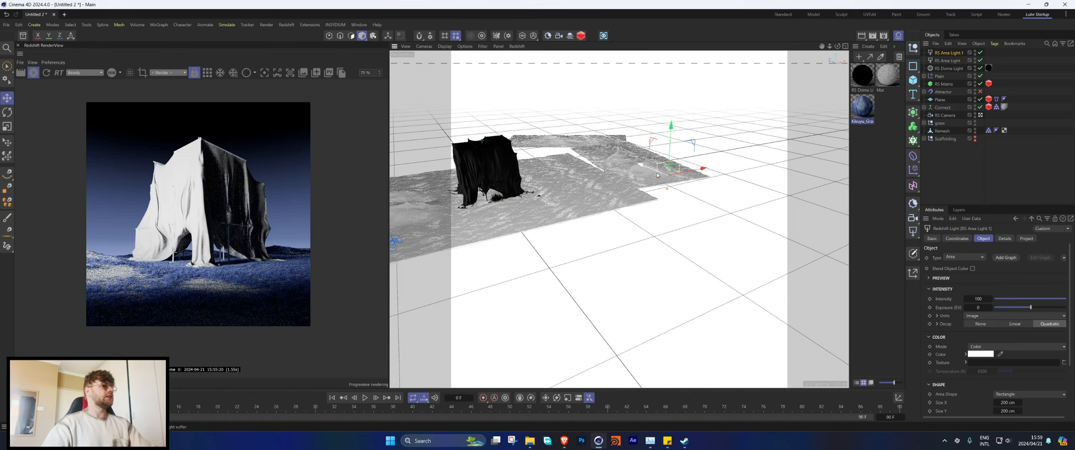
drag(671, 144, 671, 135)
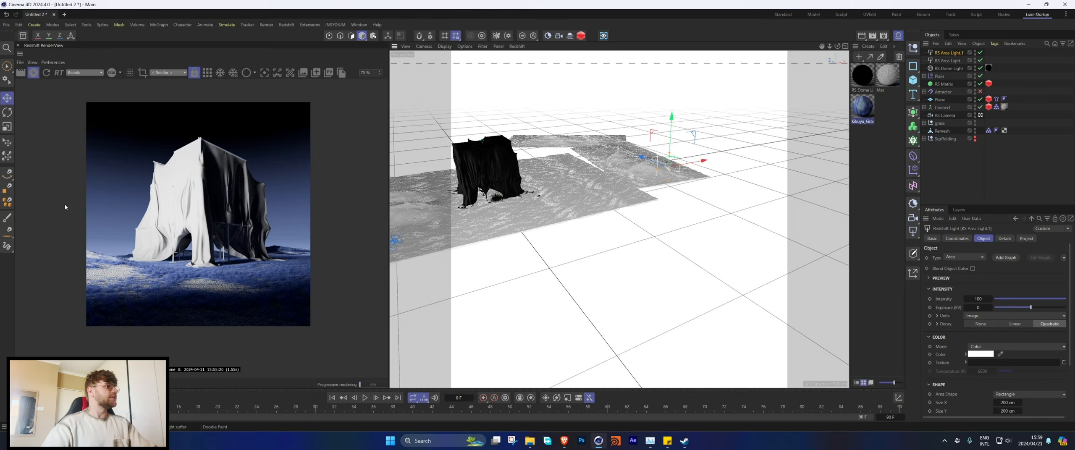
scroll(271, 248, up, 4)
scroll(309, 258, down, 4)
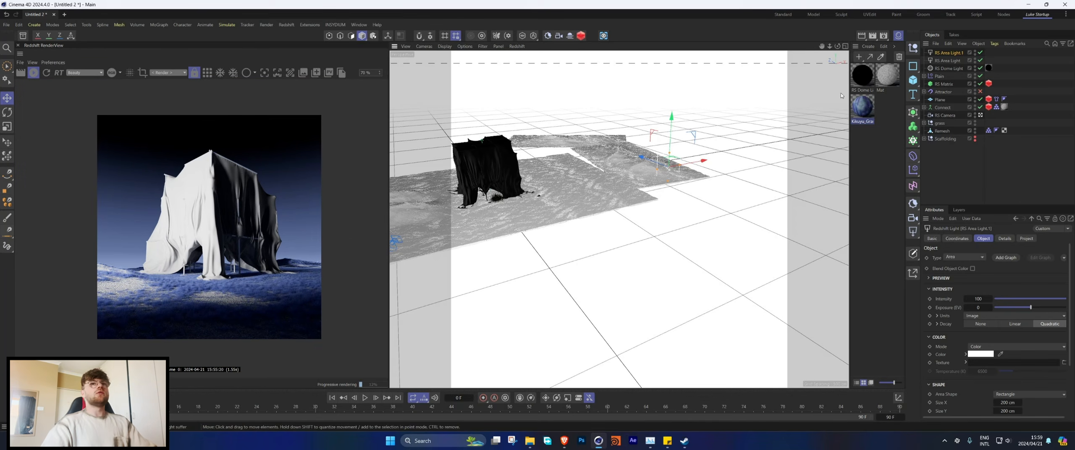
Step: Create a new standard material and enable all the child objects inside the Scaffolding group
double_click(890, 167)
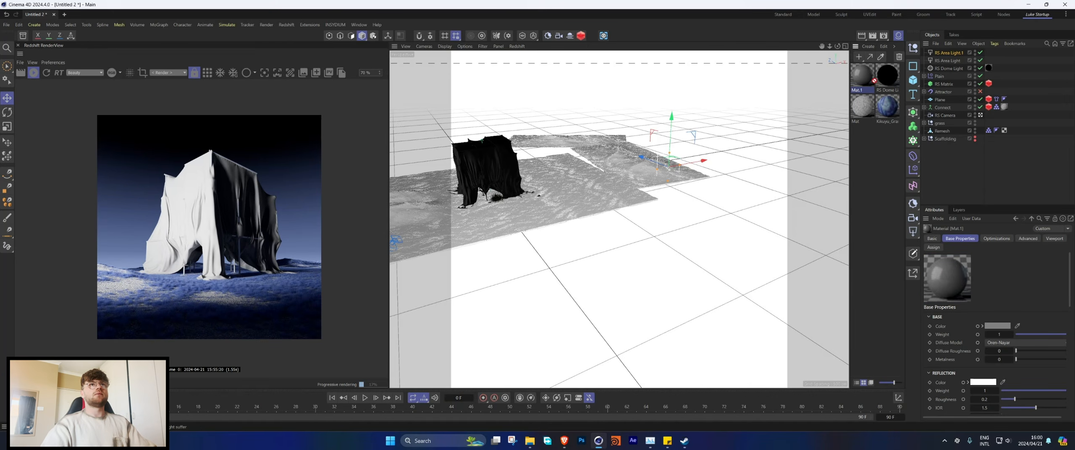
click(924, 139)
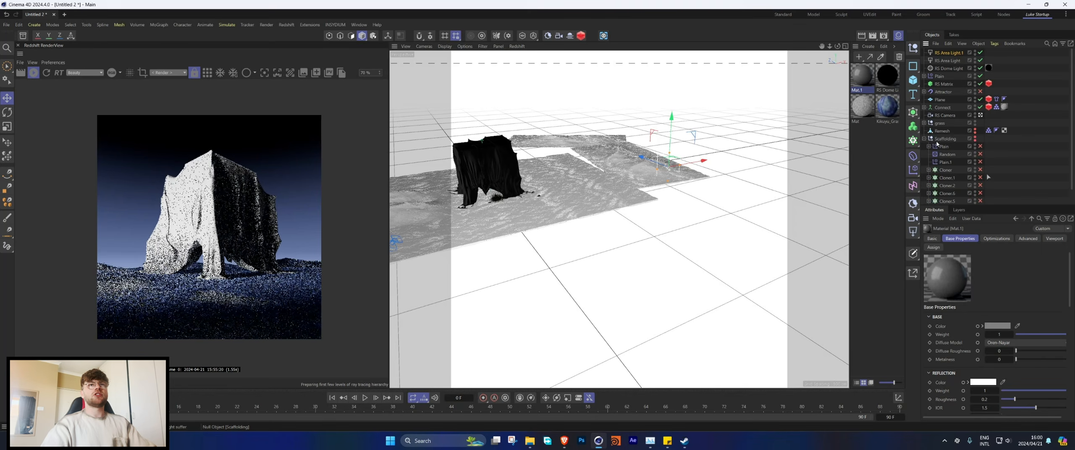
drag(980, 146, 983, 205)
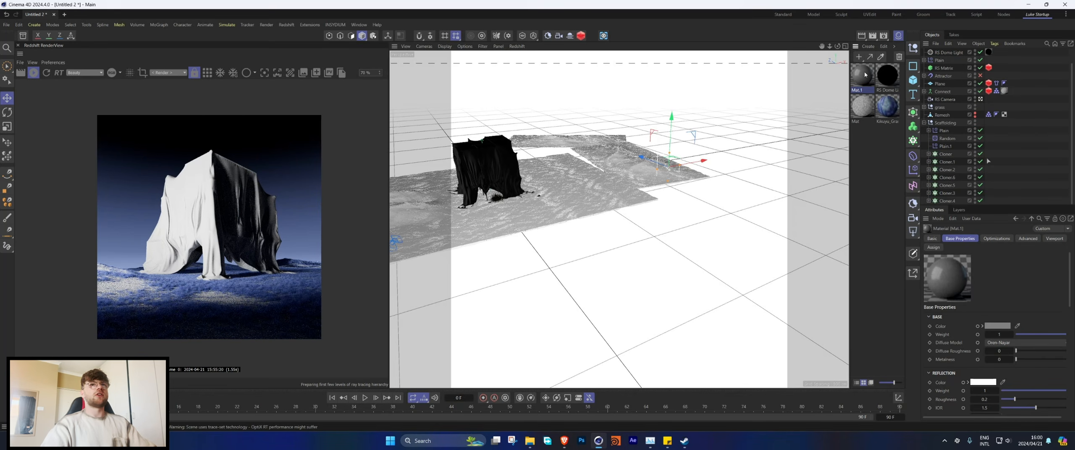
Step: Assign the new Mat.1 material to every cloner in the Scaffolding group
drag(942, 130, 989, 162)
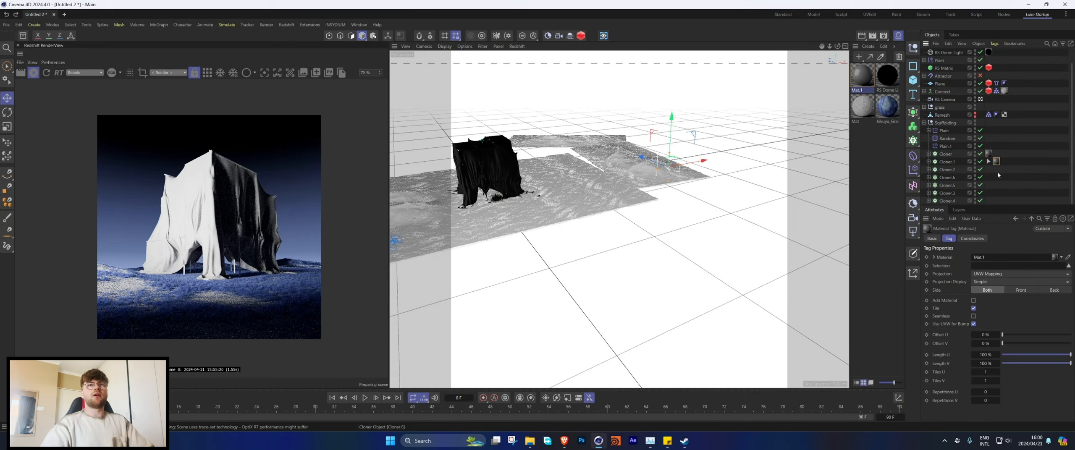
ctrl+drag(998, 170, 988, 179)
ctrl+drag(988, 178, 989, 201)
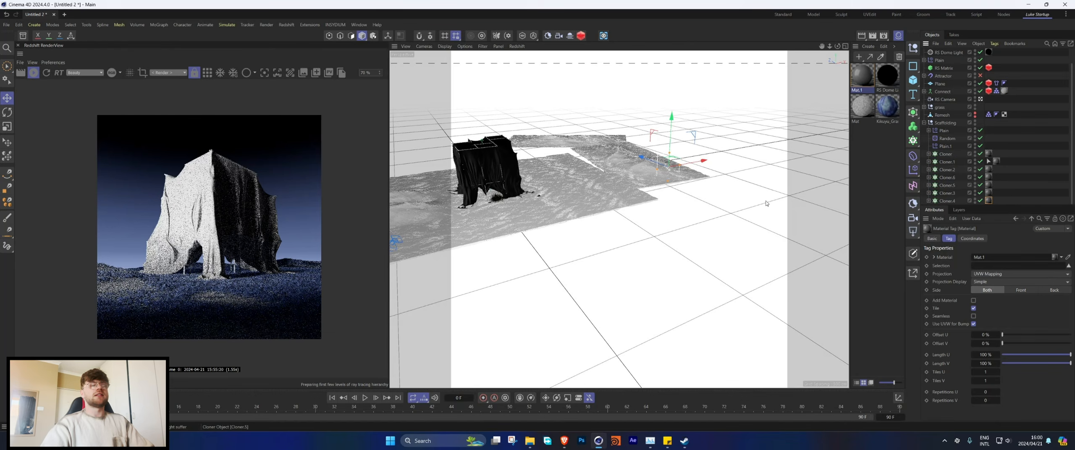
Step: Open Mat.1 in the Node Editor, set its metalness to 1 and its base colour to grey with value 53%
double_click(862, 76)
drag(1013, 224, 1069, 224)
click(995, 192)
drag(1021, 281, 1039, 281)
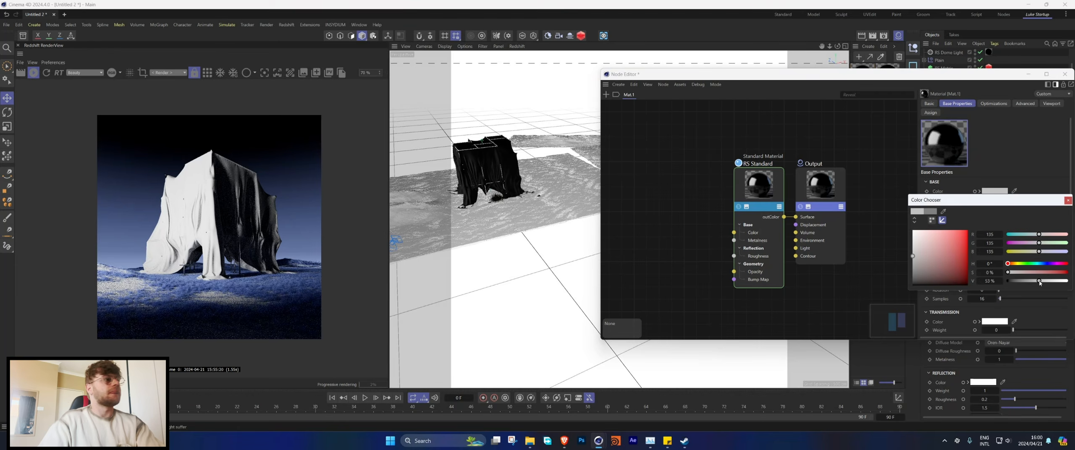
click(1068, 200)
Step: Add a Maxon Noise node to Mat.1 and connect it to the standard material's reflection roughness
double_click(643, 199)
text(max)
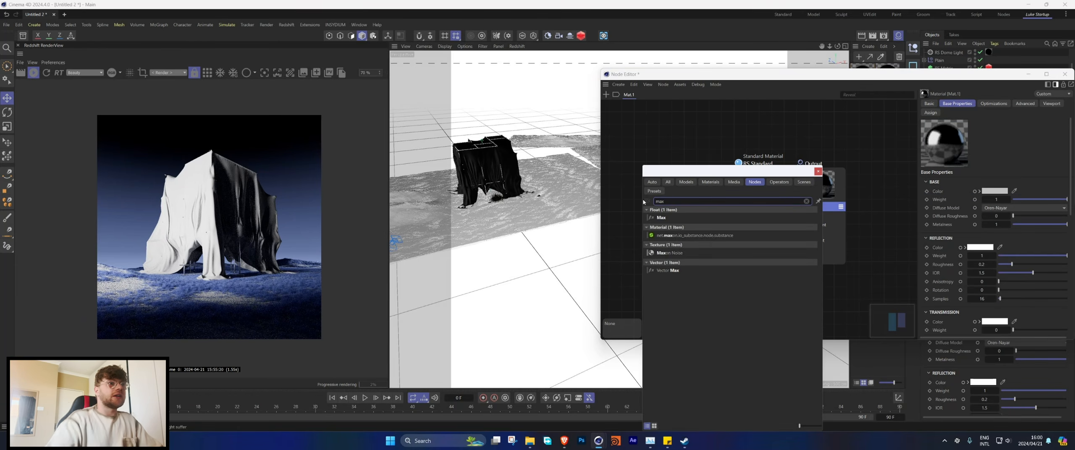
click(669, 253)
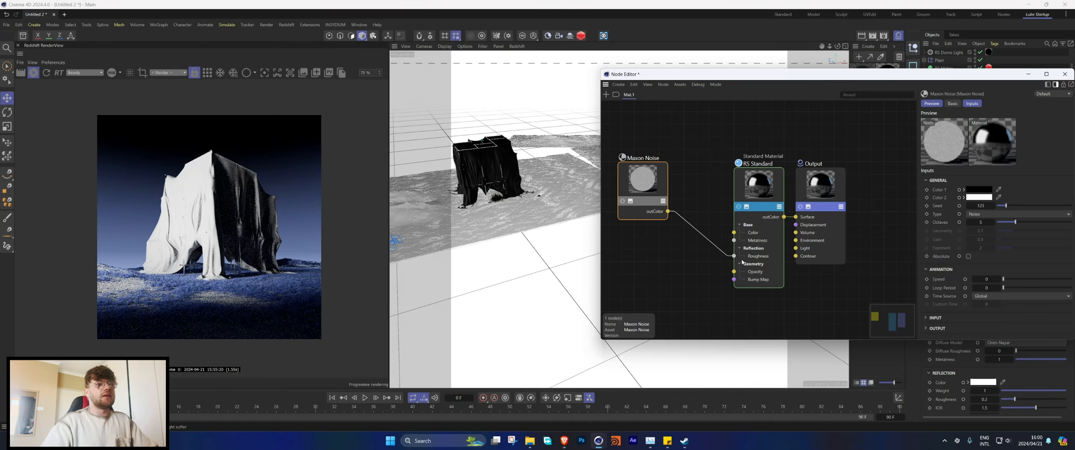
drag(664, 198, 655, 208)
Step: Add a Bump Map node fed by the Maxon Noise into the material's Bump Map input, and show the noise node's settings
double_click(681, 275)
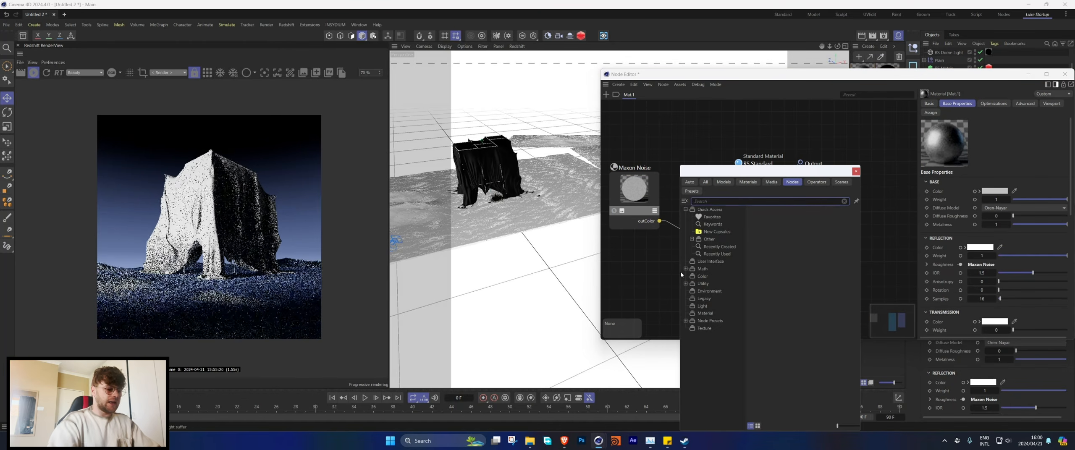
text(bump)
click(706, 218)
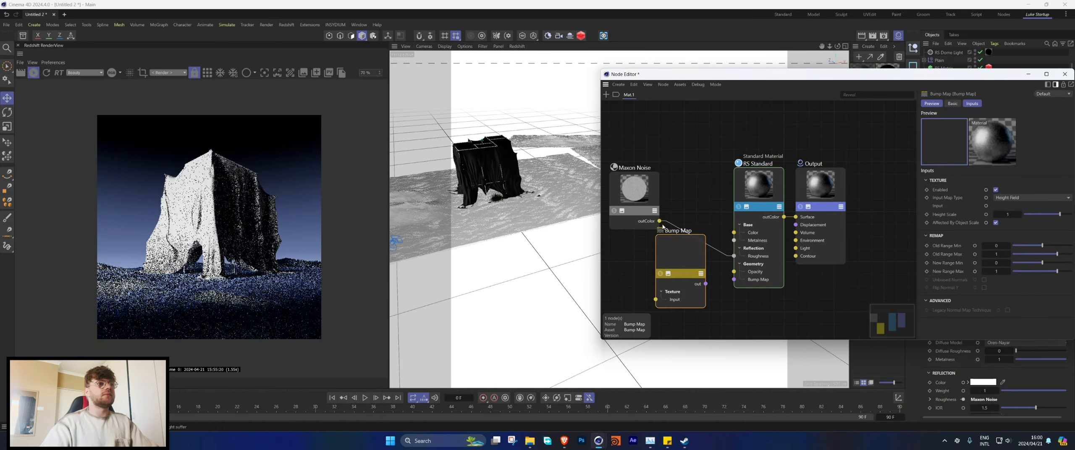
drag(659, 221, 659, 304)
drag(706, 284, 734, 279)
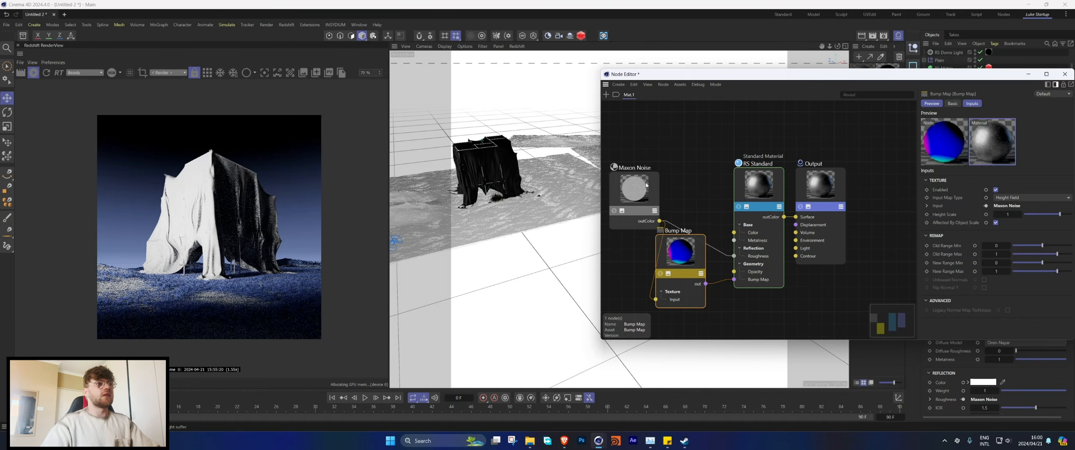
click(646, 185)
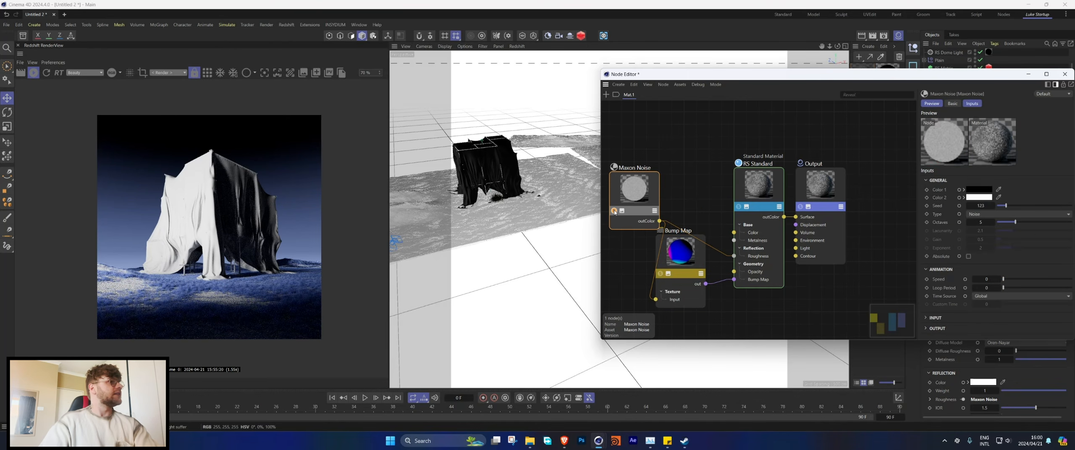
drag(909, 77, 738, 113)
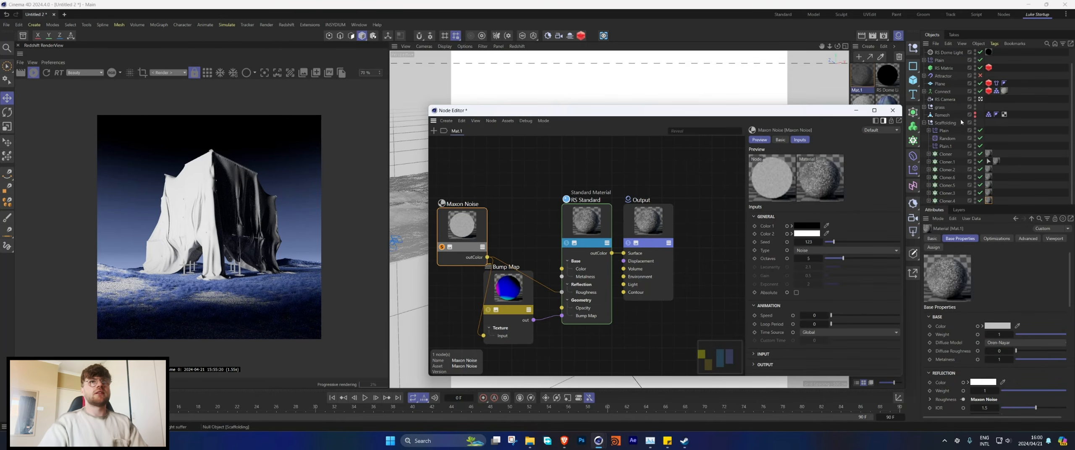
Step: Hide the cloth Plane so the bare scaffolding can be inspected up close in the render
click(975, 83)
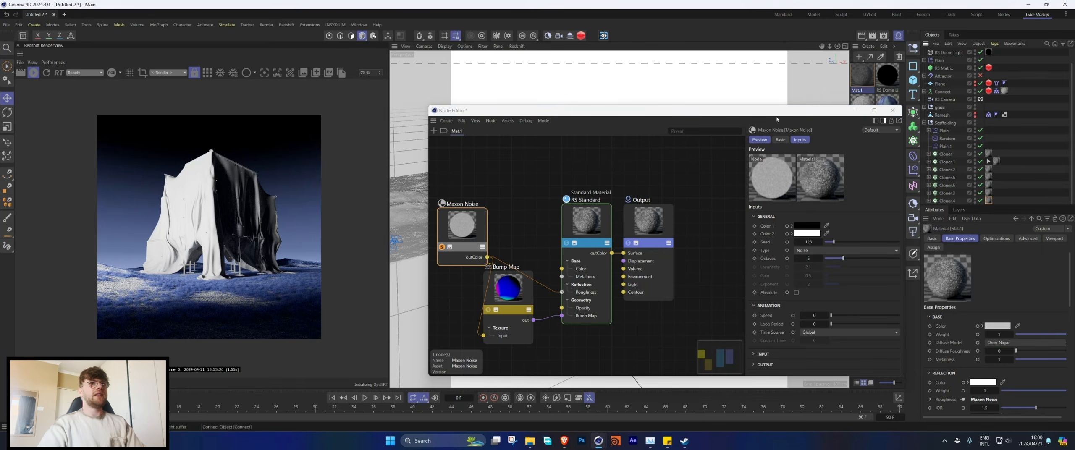
drag(776, 111, 823, 93)
scroll(213, 234, up, 3)
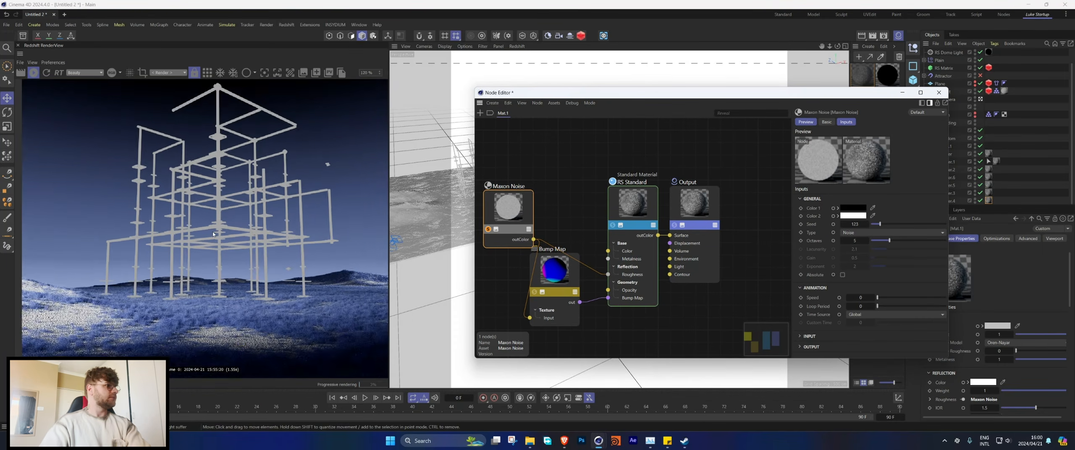
scroll(214, 234, up, 3)
Step: Set the Maxon Noise node's overall input scale to 10
click(809, 336)
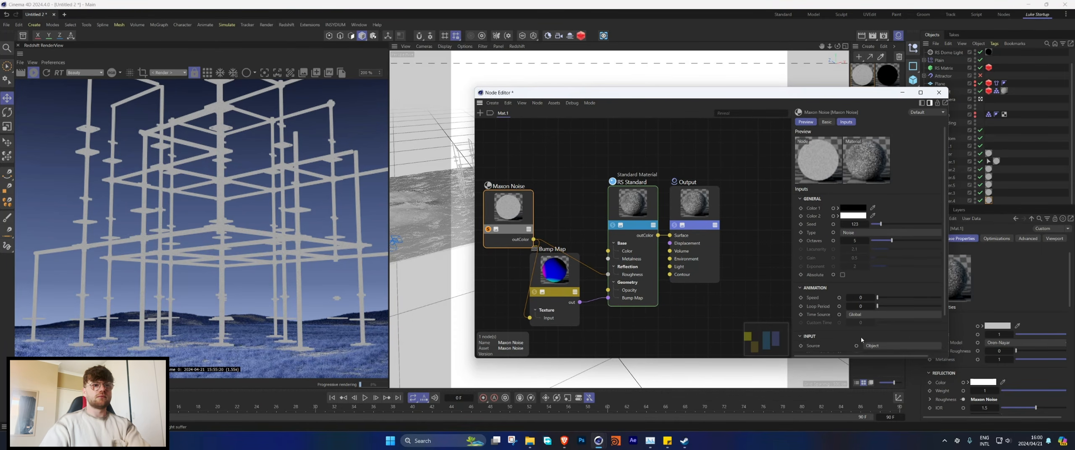
scroll(873, 319, down, 1)
text(10)
key(Return)
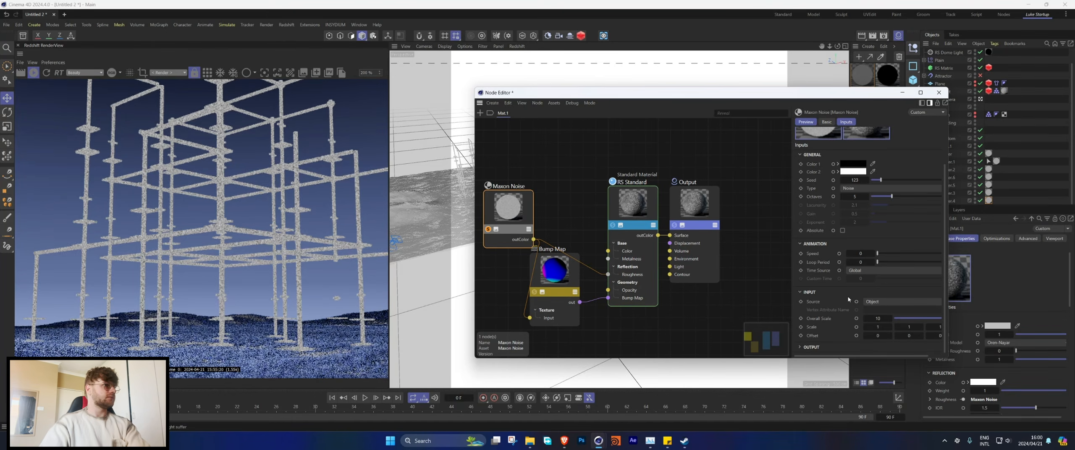
Step: Darken the base colour of Mat.1's standard material to grey with value 36% and close the Node Editor
click(489, 246)
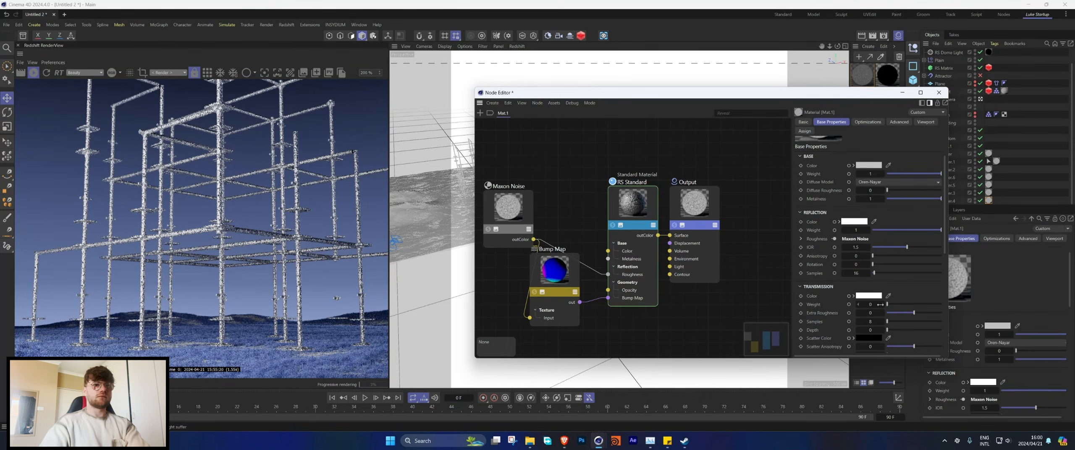
click(517, 214)
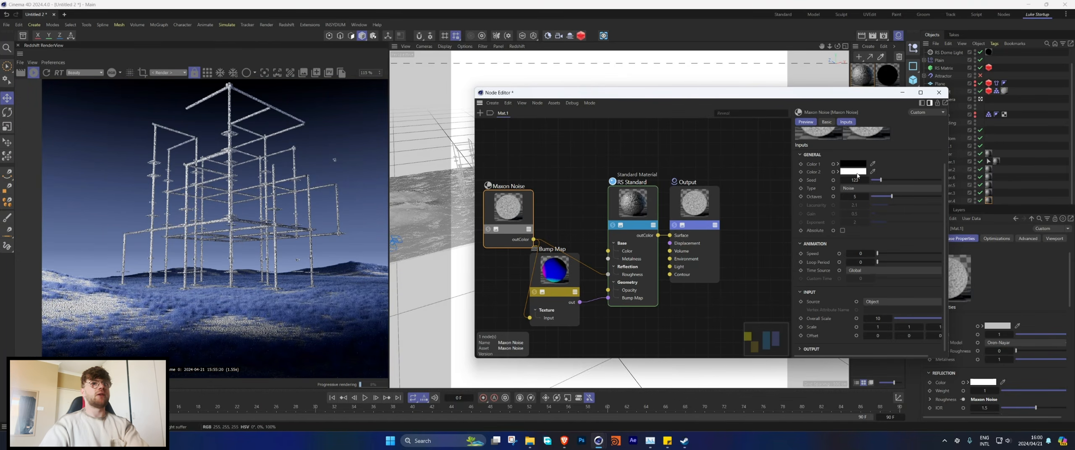
click(639, 212)
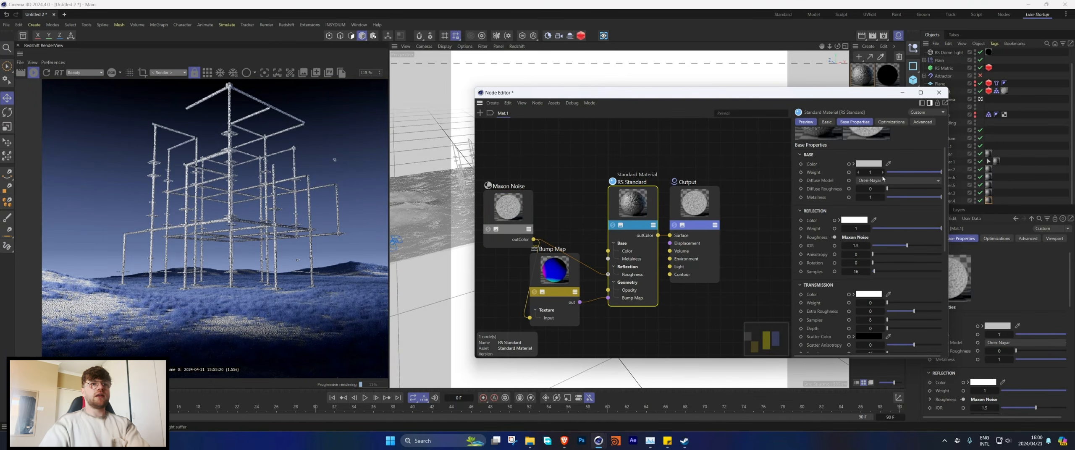
click(869, 164)
drag(916, 253, 906, 253)
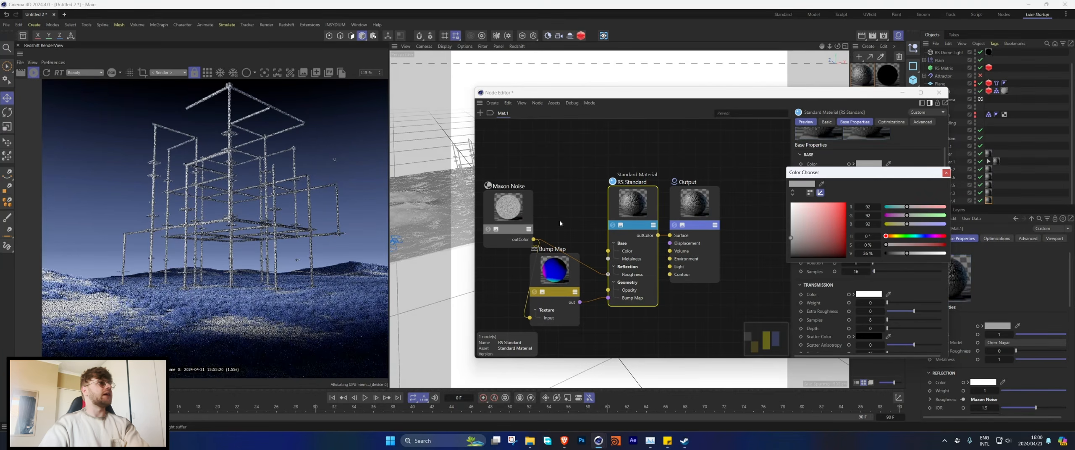
click(944, 95)
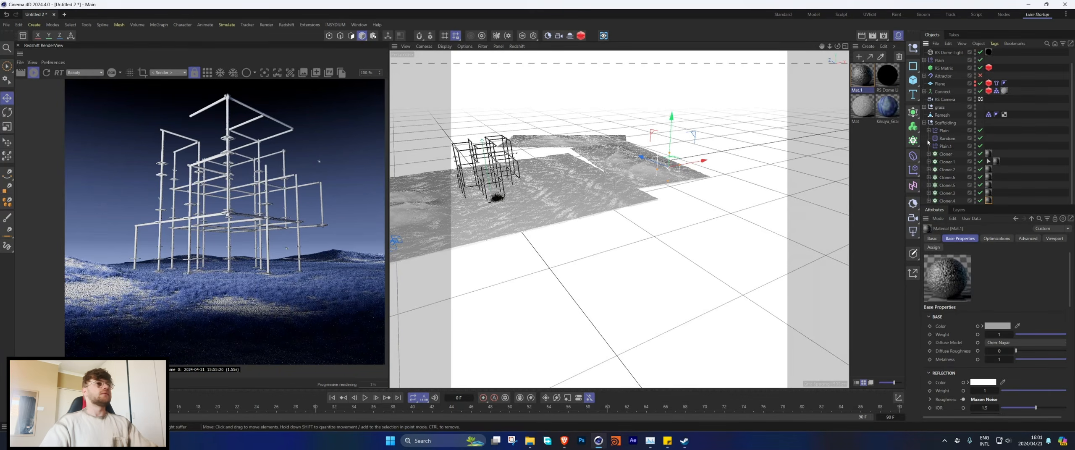
Step: Collapse the Scaffolding group, make the cloth Plane visible again and switch the viewport to a view facing the draped structure
click(923, 122)
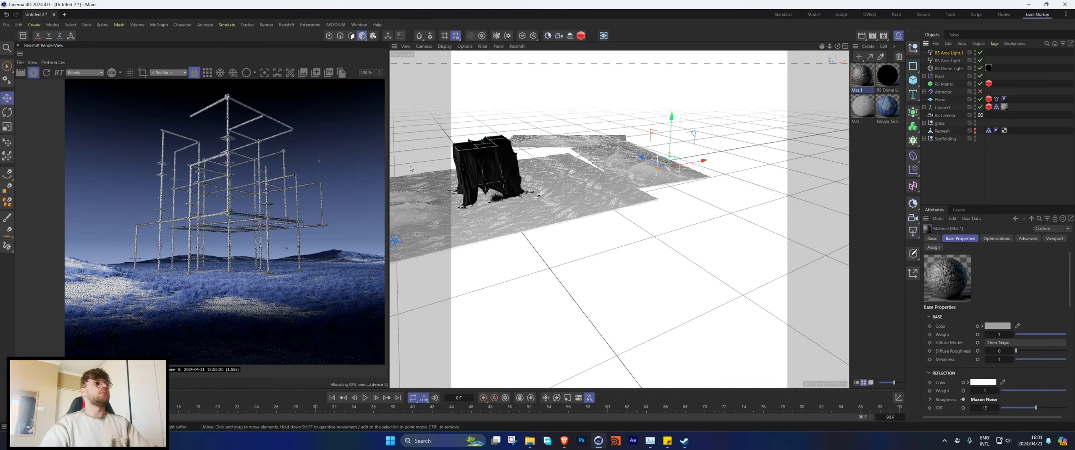
scroll(231, 200, down, 4)
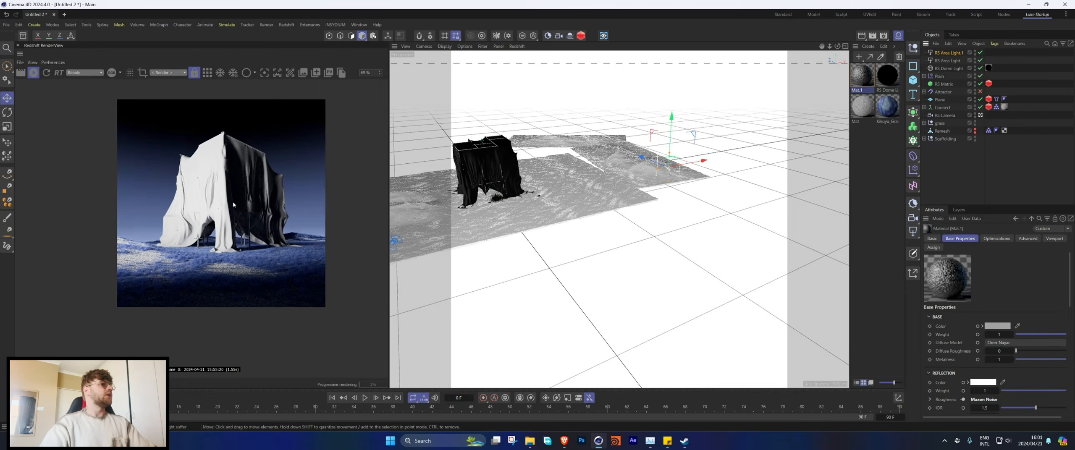
scroll(204, 206, up, 2)
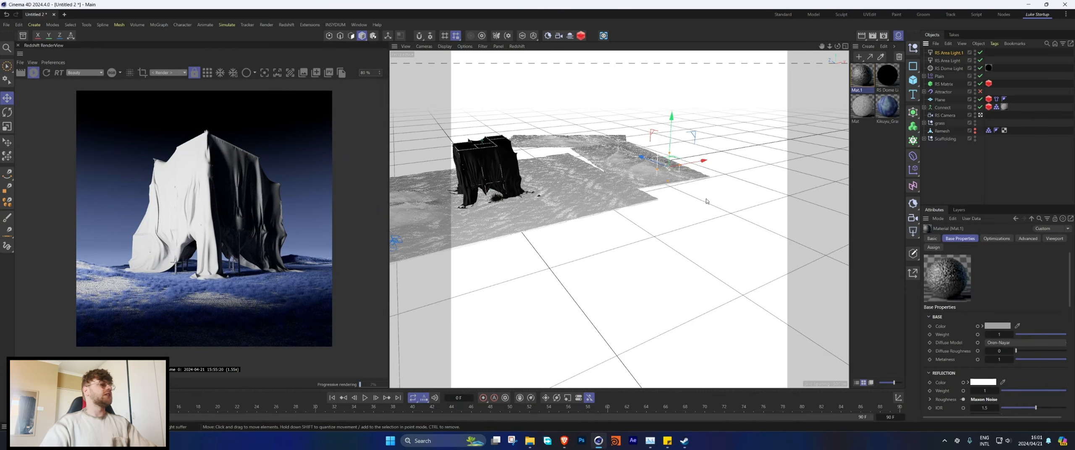
middle_click(616, 153)
middle_click(542, 153)
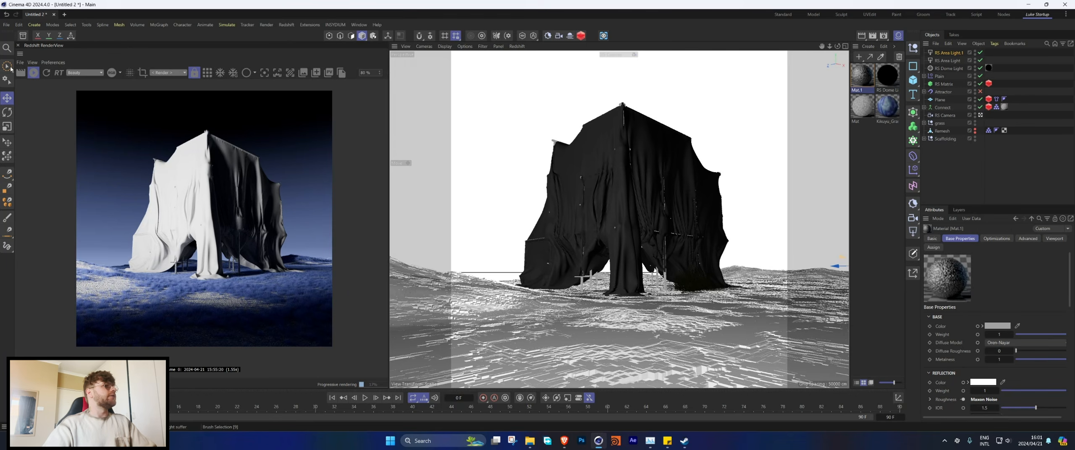
Step: Find "curtain" in the Asset Browser, import the Curtain Thin 001 White 100cm material and assign it to the cloth Plane
click(24, 36)
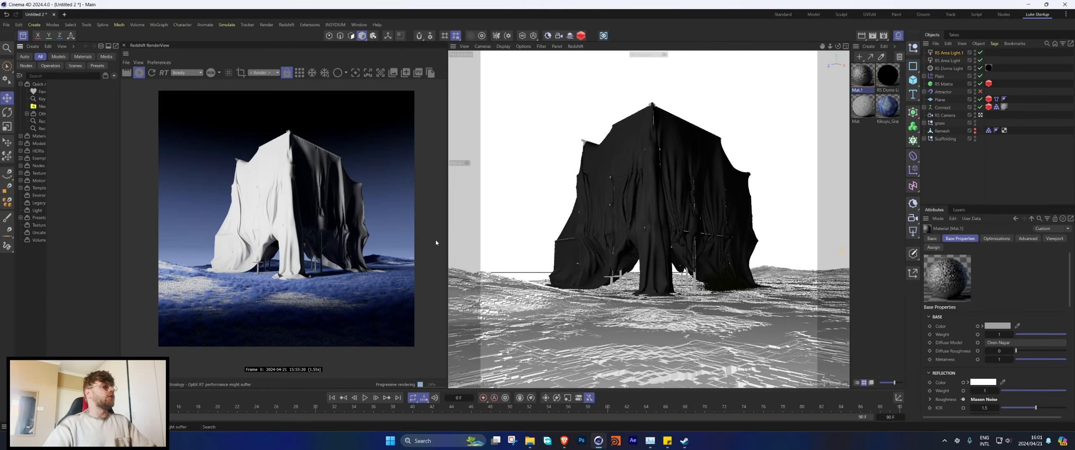
click(49, 77)
text(curta)
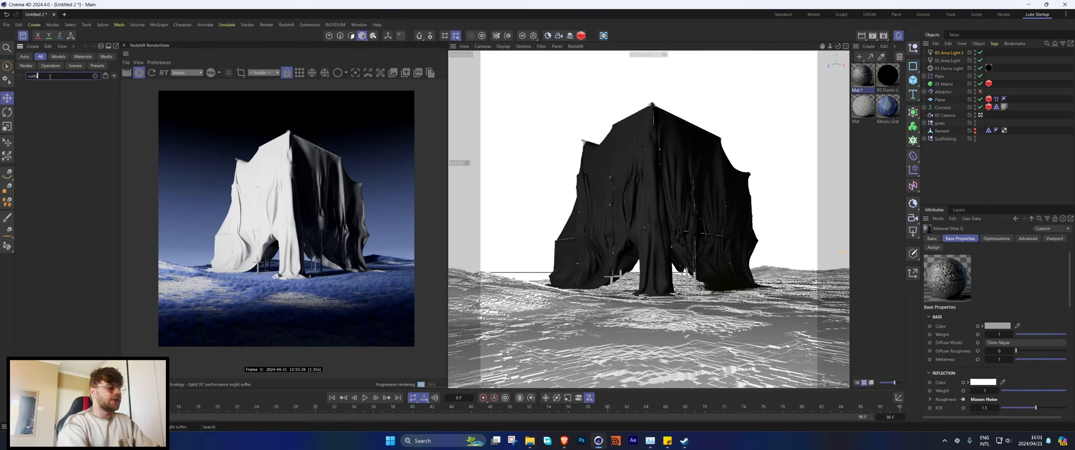
text(in)
double_click(79, 161)
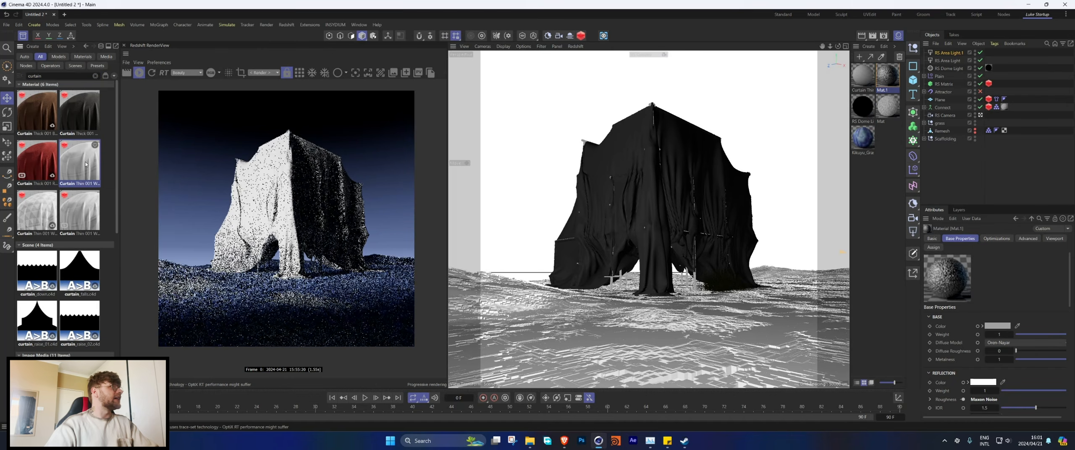
click(24, 36)
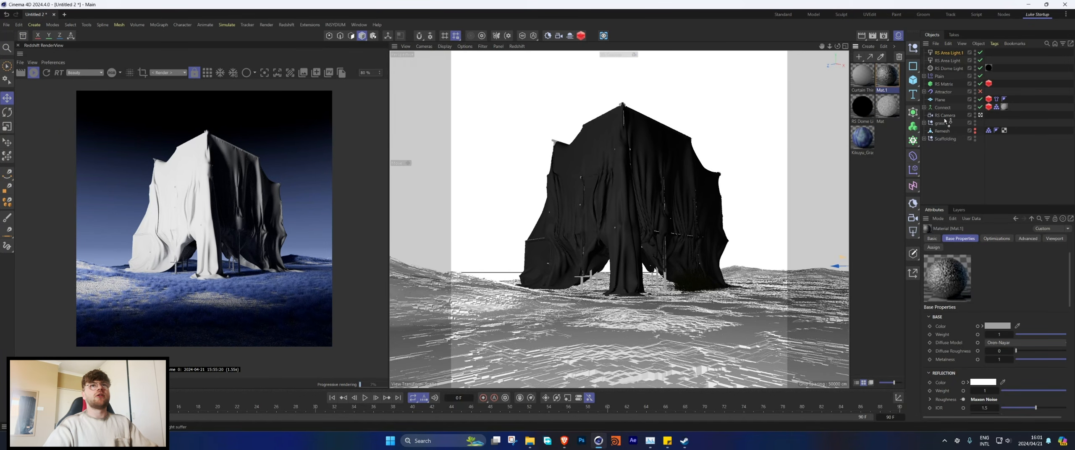
drag(945, 99, 945, 100)
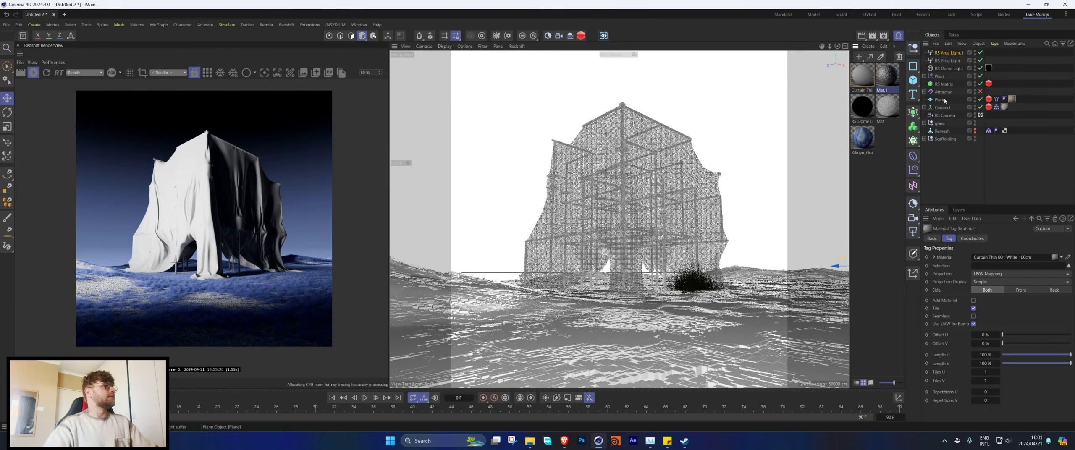
scroll(318, 212, up, 3)
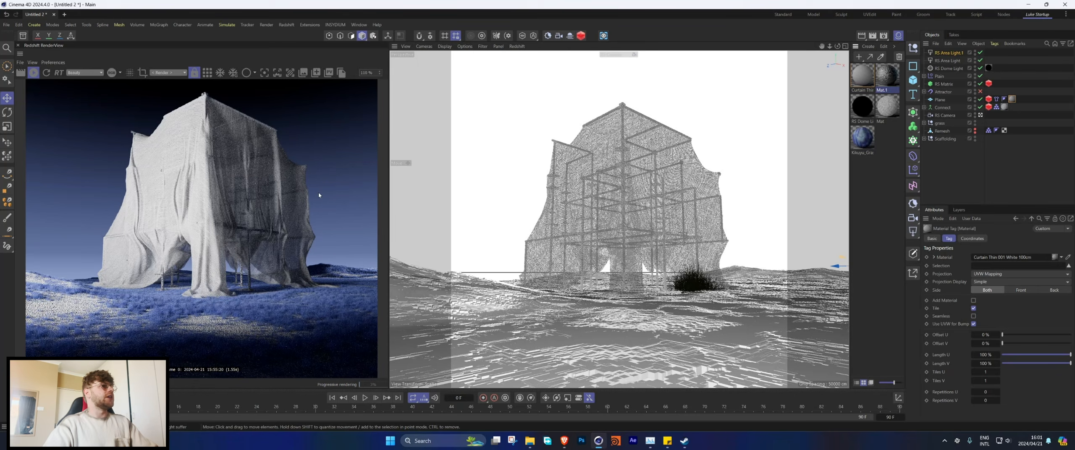
Step: Create a new material, assign it to the cloth Plane in place of the curtain material and open it in the Node Editor
double_click(880, 178)
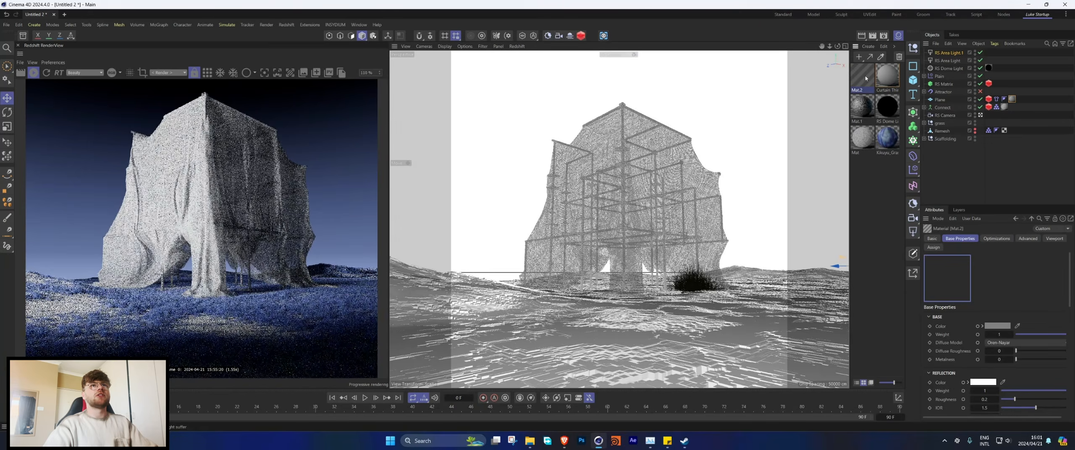
drag(862, 78, 1012, 100)
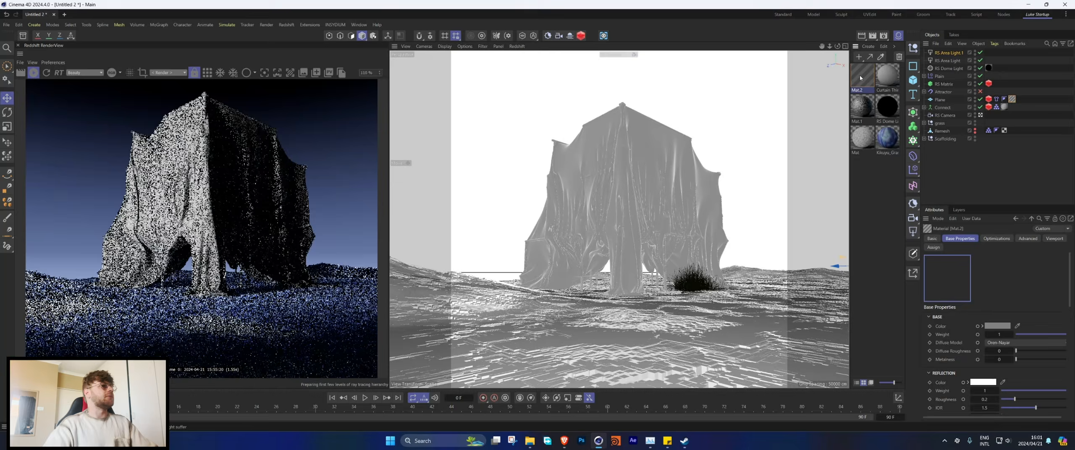
double_click(861, 76)
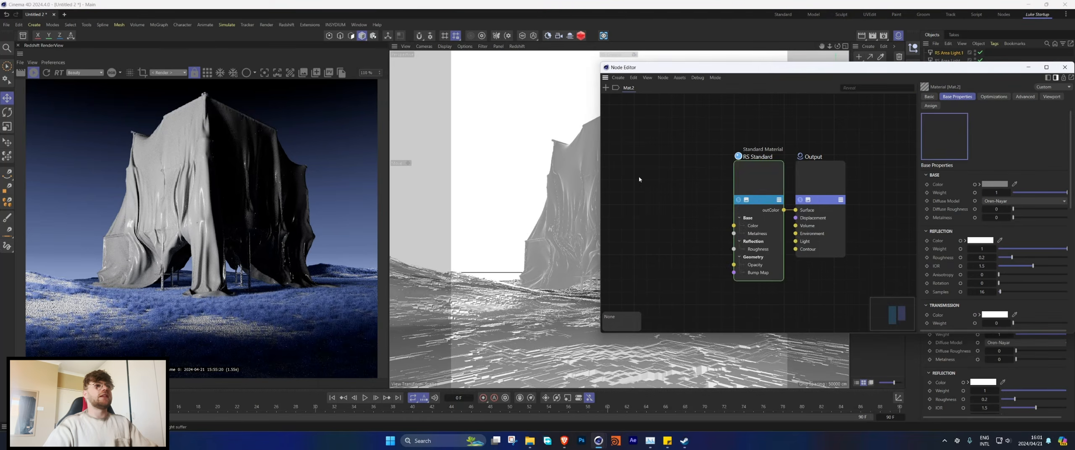
Step: Add a Texture node to Mat.2 and connect its colour output to the standard material's opacity
double_click(639, 177)
text(tex)
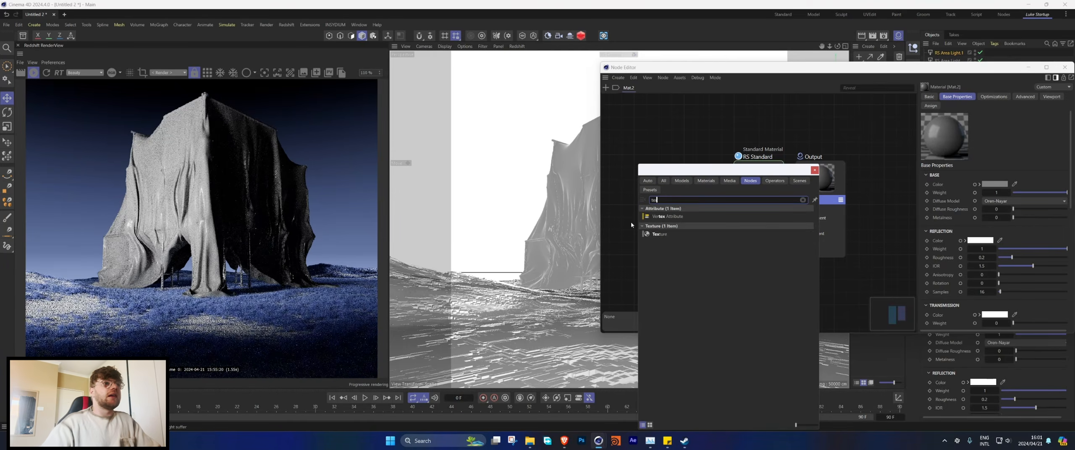
double_click(649, 235)
drag(642, 167, 646, 204)
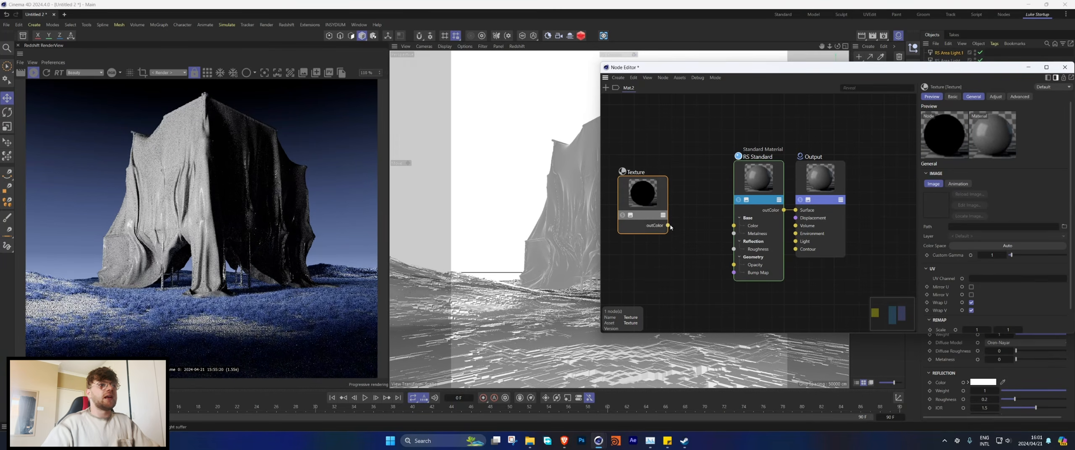
Step: Load mesh.png from the Marstek project's tex folder into the Texture node
click(1064, 227)
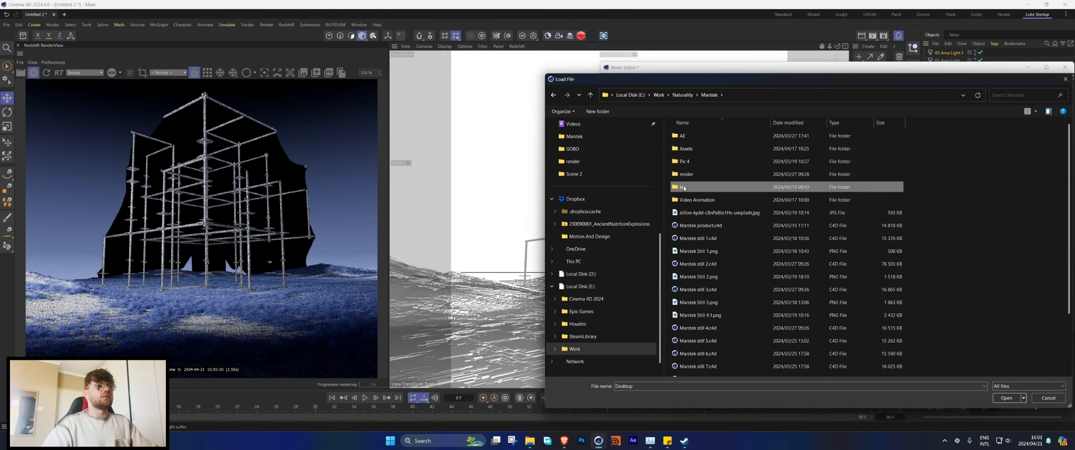
double_click(684, 188)
double_click(835, 142)
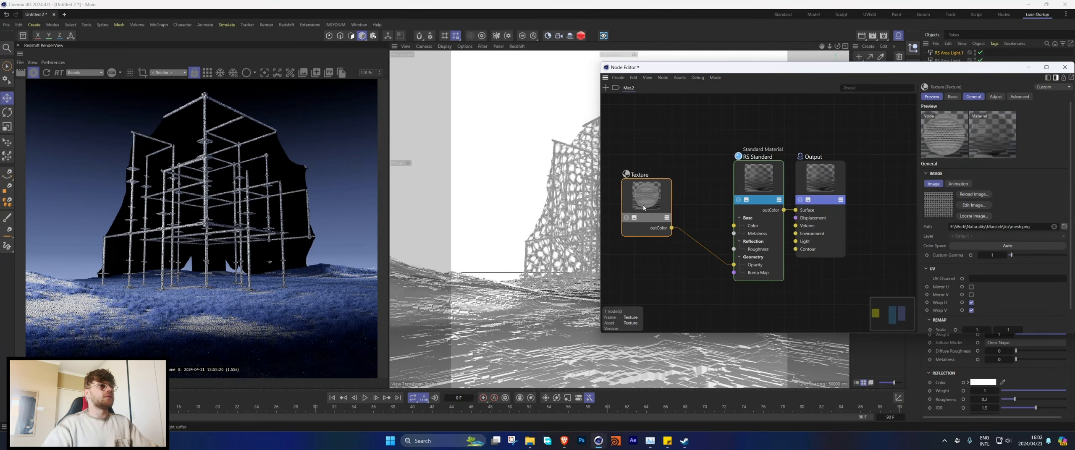
drag(643, 208, 660, 212)
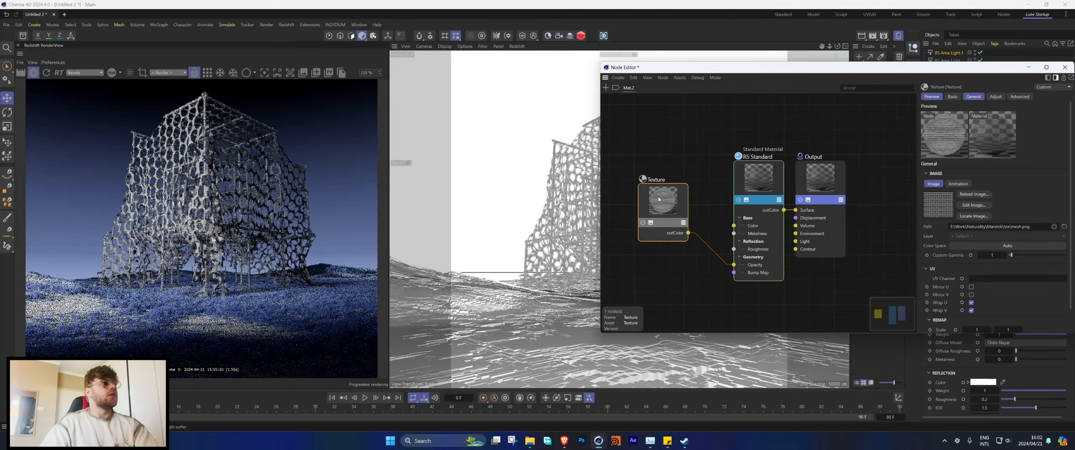
Step: Set the mesh texture's remap scale to 10 in both directions
scroll(973, 319, down, 2)
double_click(977, 303)
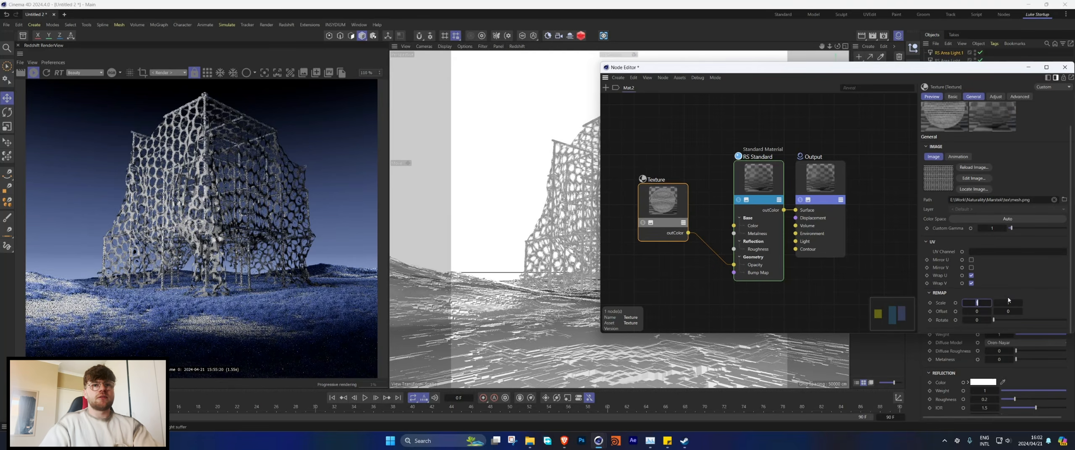
text(10)
key(Tab)
text(10)
key(Return)
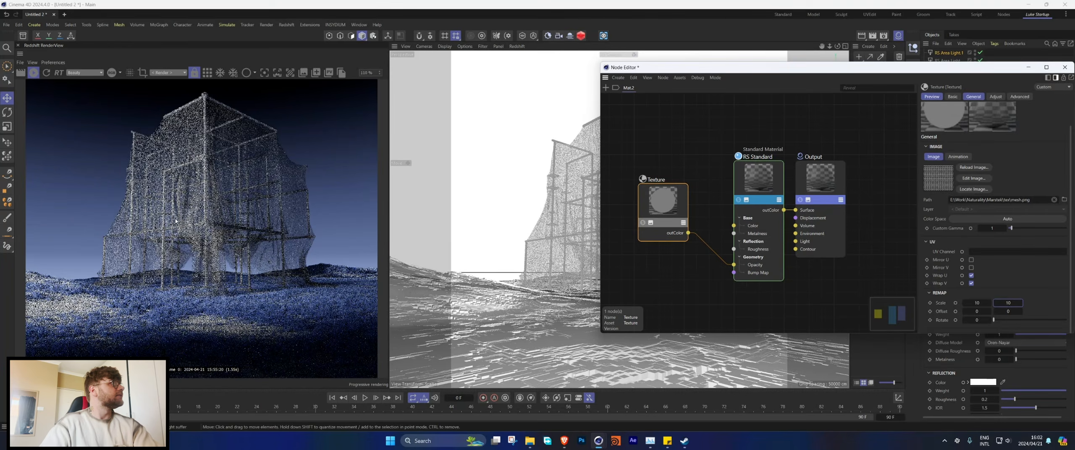
Step: Increase the mesh texture's remap scale to 20 in both directions
scroll(199, 218, up, 3)
double_click(978, 303)
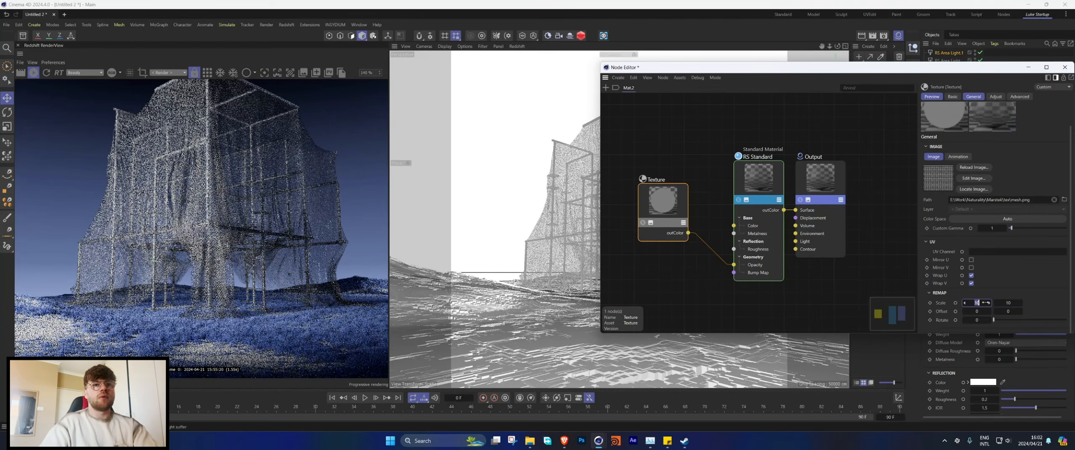
text(20)
key(Tab)
text(20)
key(Return)
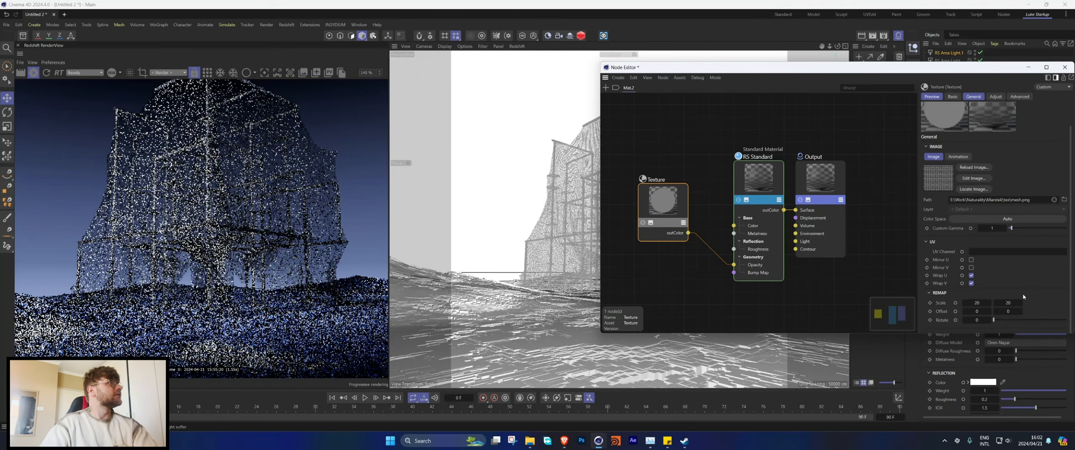
Step: Try a finer mesh with the texture's remap scale at 40 in both directions
scroll(190, 249, down, 5)
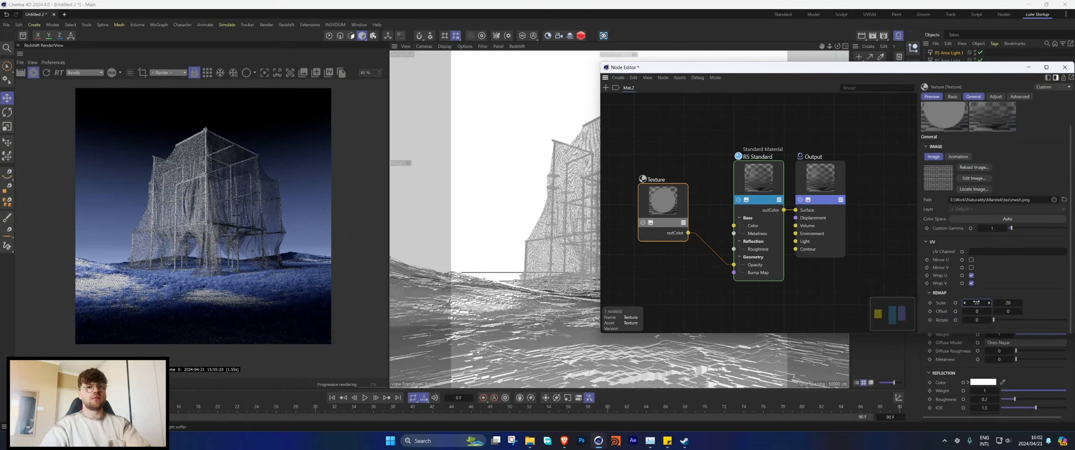
text(40)
key(Tab)
text(40)
key(Return)
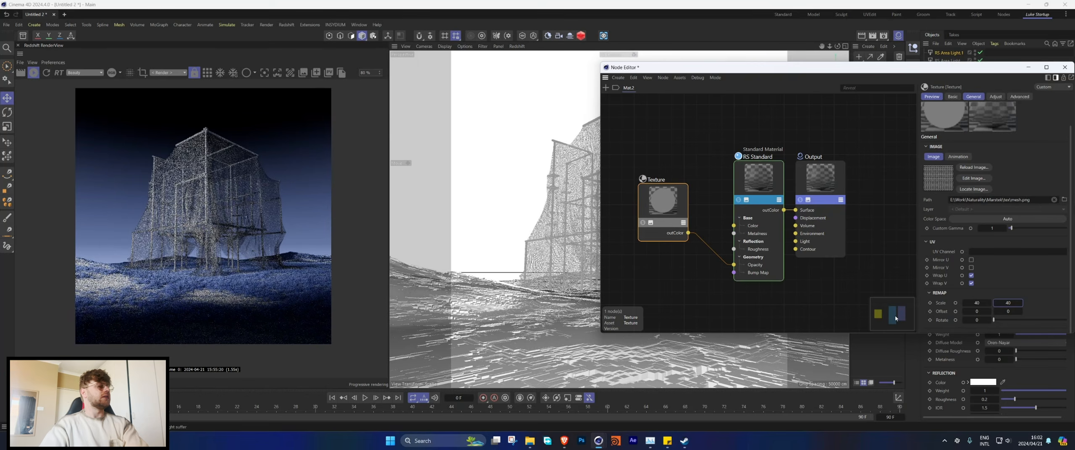
Step: Return the mesh texture's remap scale to 20 in both directions
double_click(984, 304)
text(20)
key(Tab)
text(20)
key(Return)
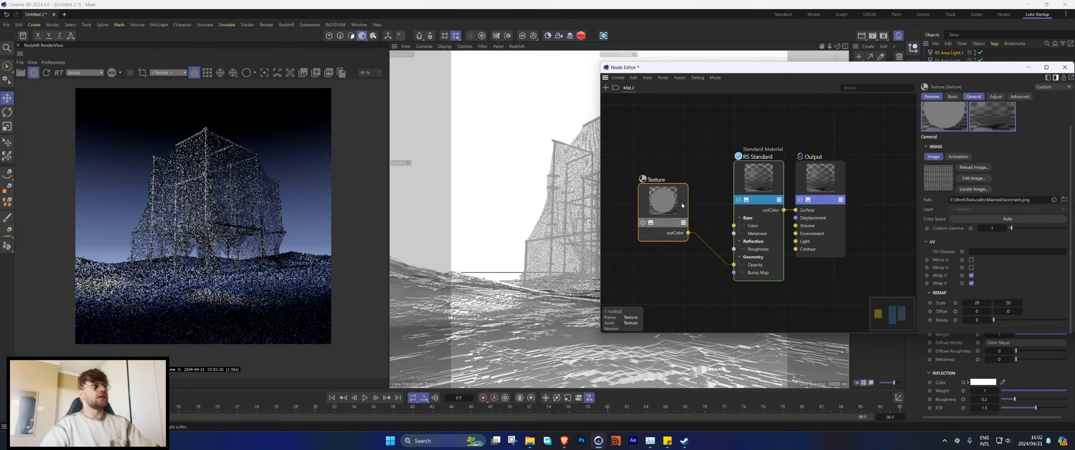
Step: Insert a Ramp node between the mesh Texture node and the standard material's opacity
drag(674, 200, 682, 247)
double_click(651, 260)
text(ramp)
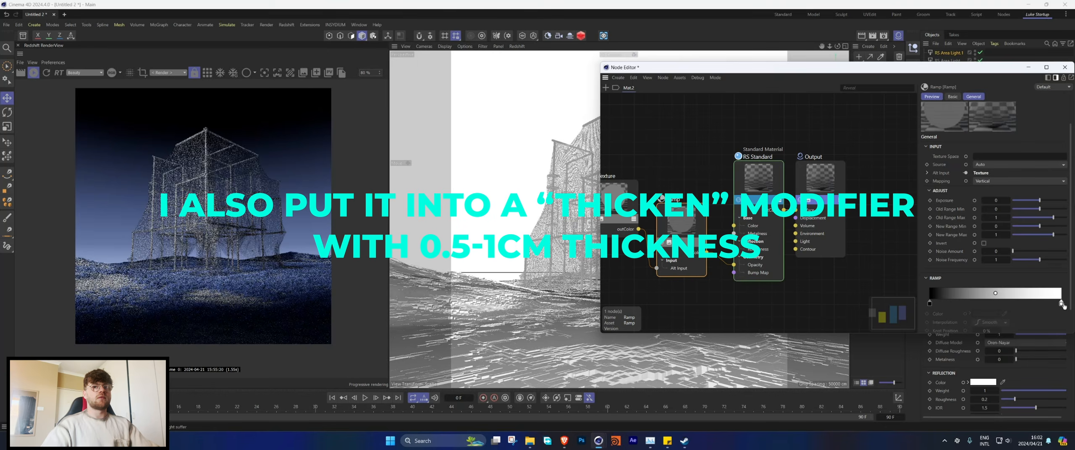
Step: Change the opacity ramp's black knot at 0% to a grey with 32% value and inspect the cloth in the render
double_click(930, 303)
click(931, 325)
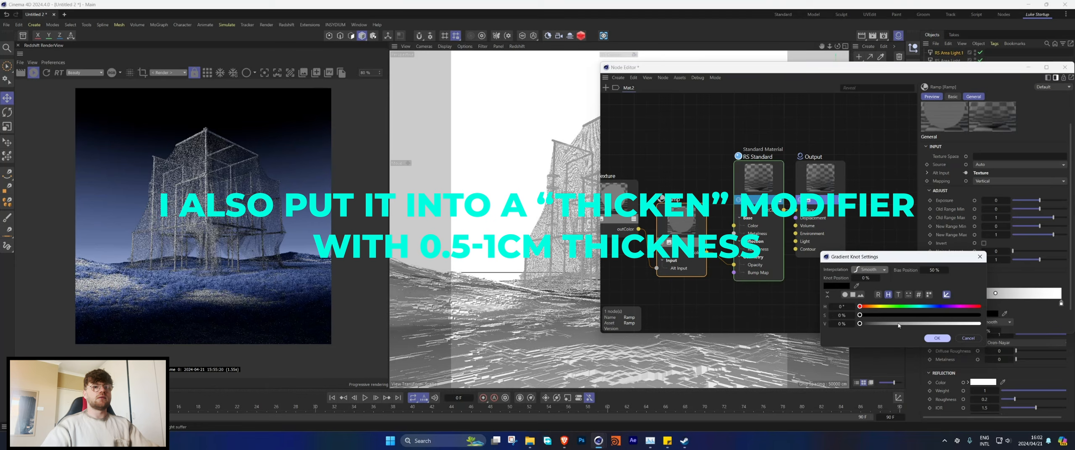
click(932, 339)
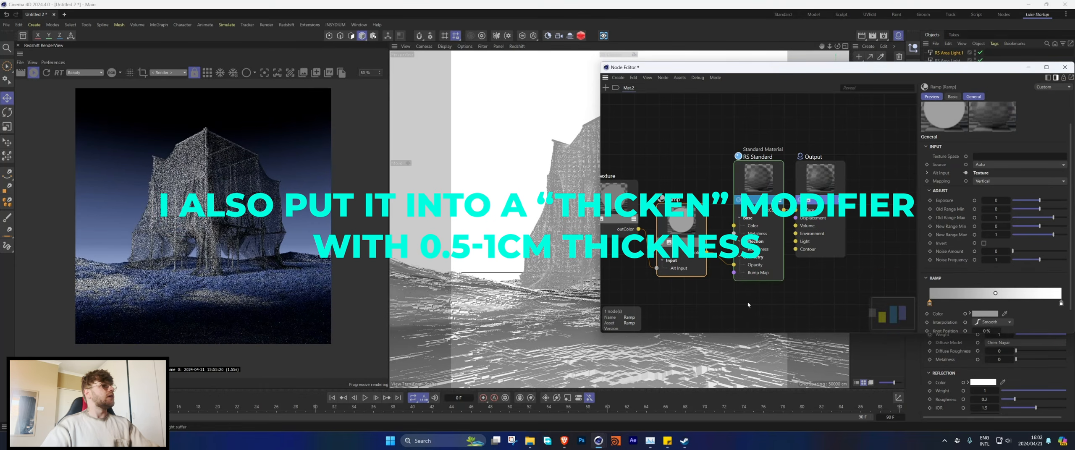
scroll(147, 195, up, 2)
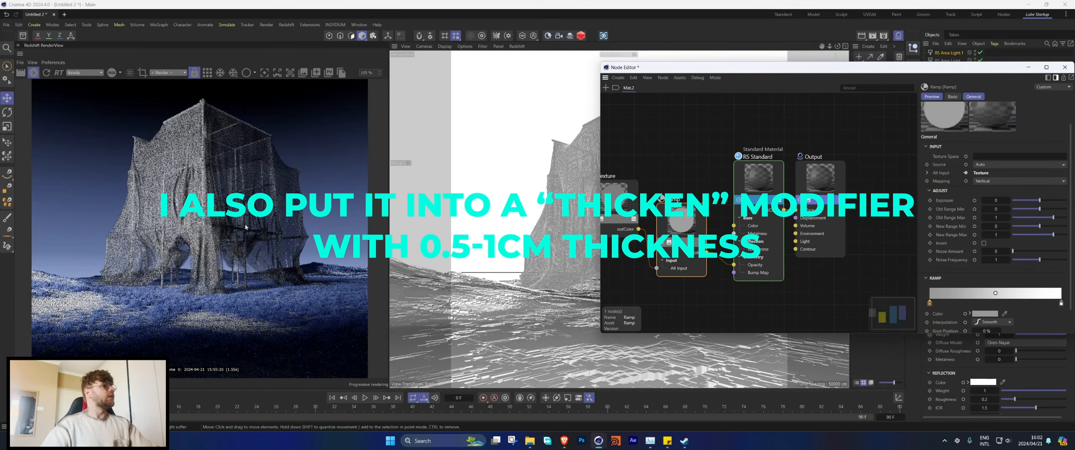
scroll(253, 234, up, 1)
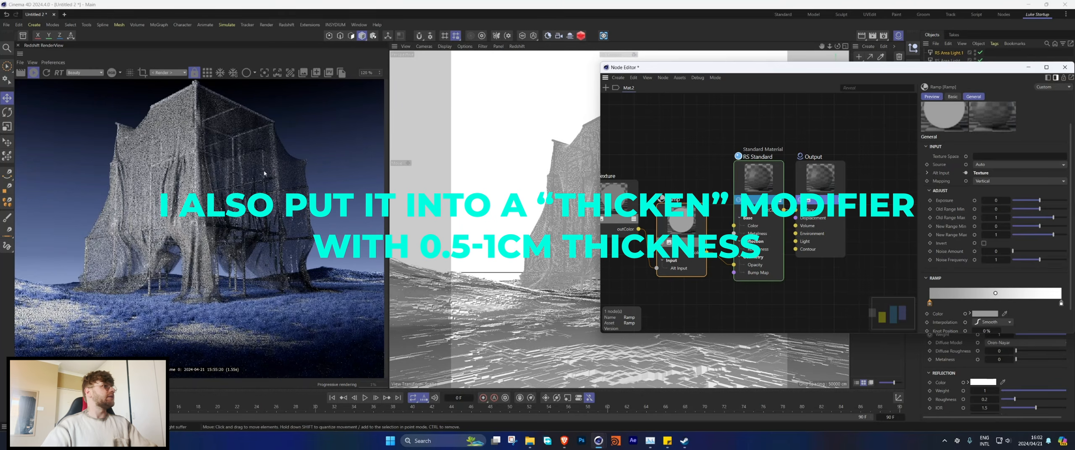
scroll(183, 166, down, 2)
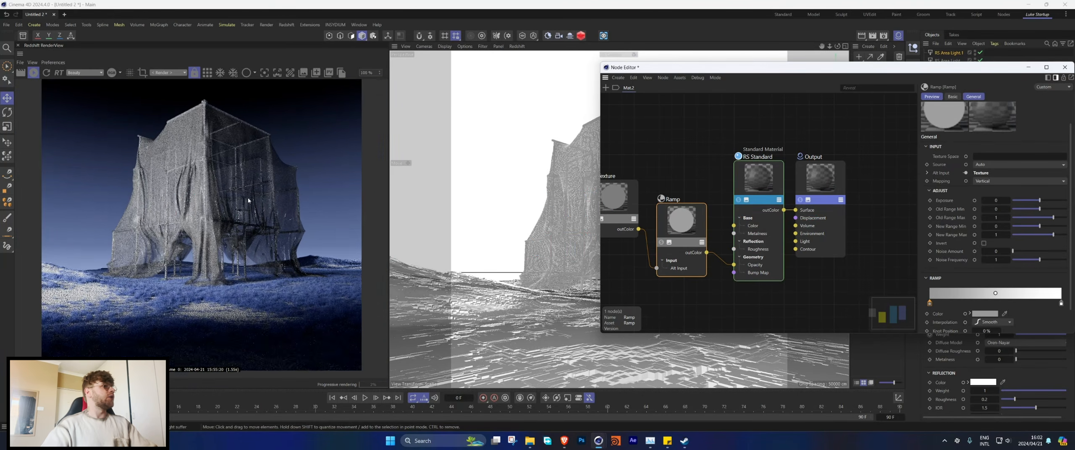
Step: Raise the mesh cloth standard material's reflection roughness to 1
click(616, 197)
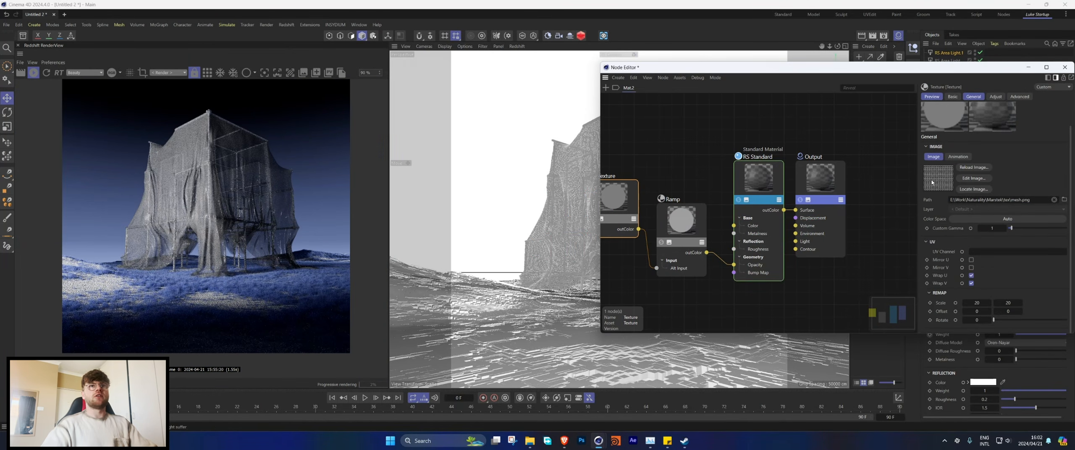
click(756, 177)
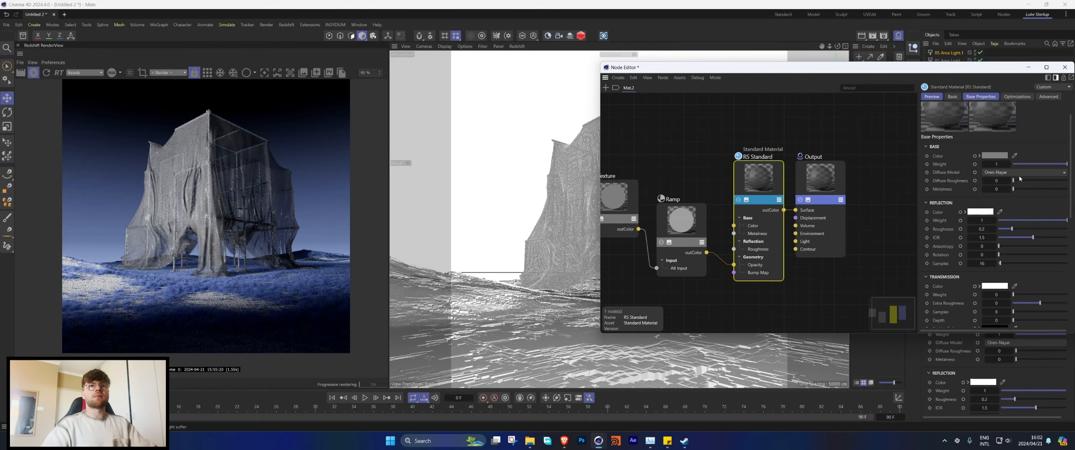
drag(1011, 231, 1069, 235)
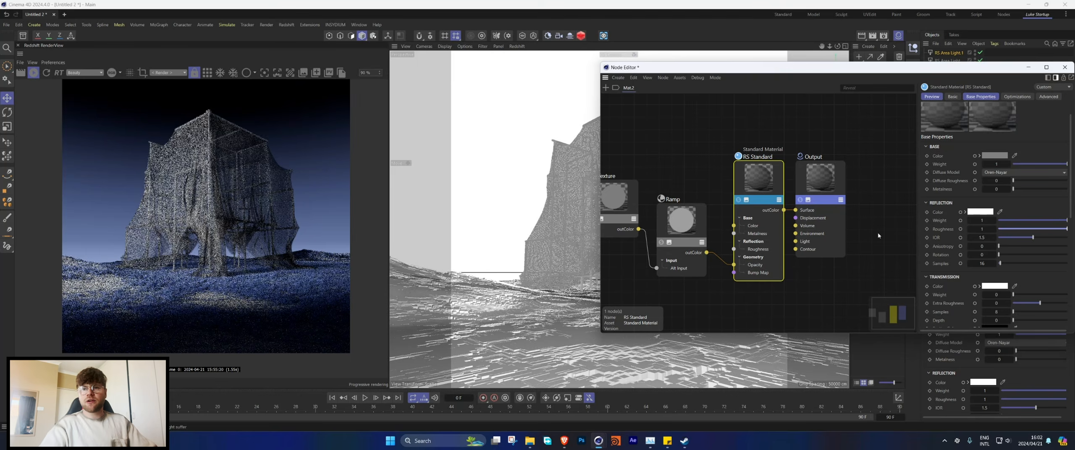
Step: Set the mesh cloth material's base colour to pure white and close the node editor
click(994, 155)
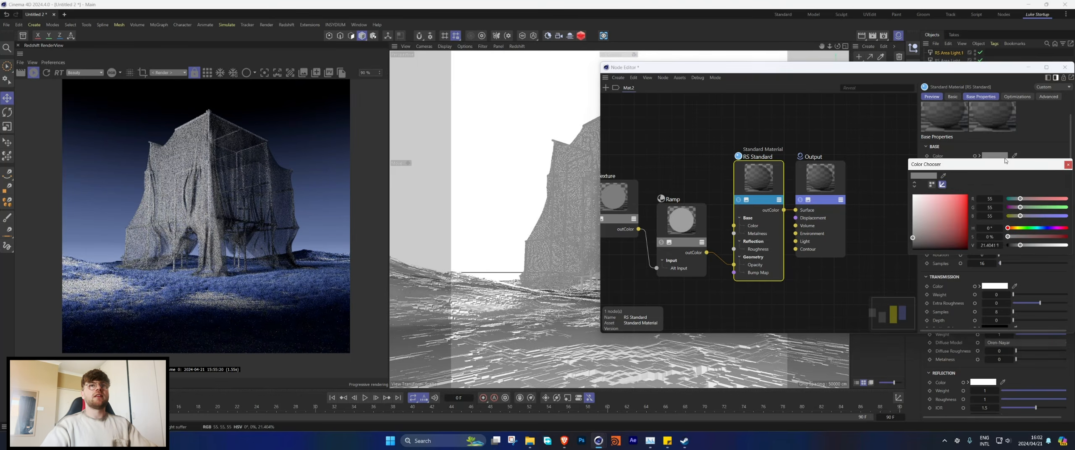
click(913, 193)
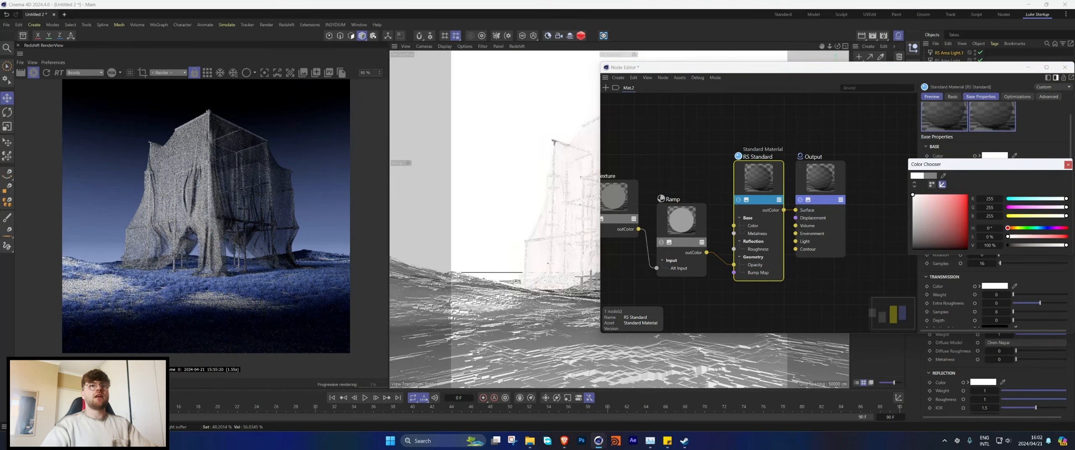
click(1068, 165)
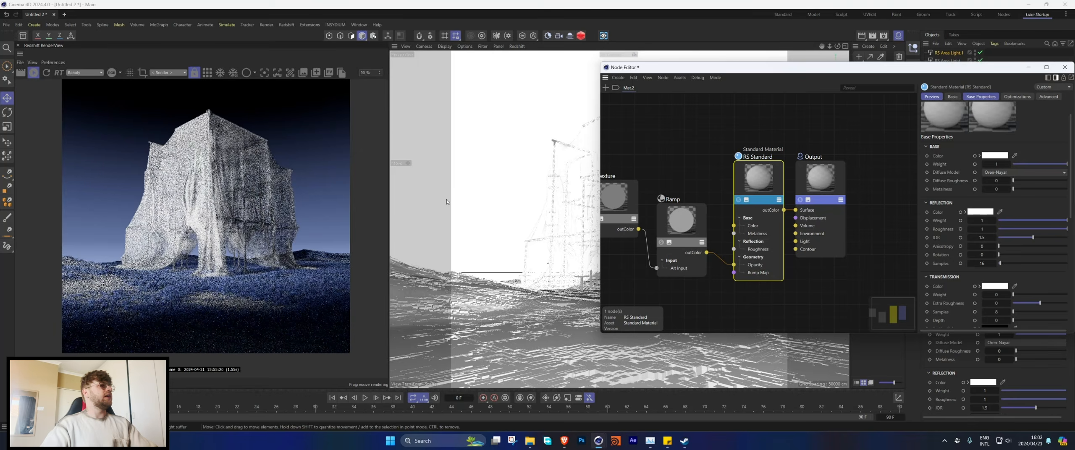
click(1064, 67)
scroll(191, 199, down, 2)
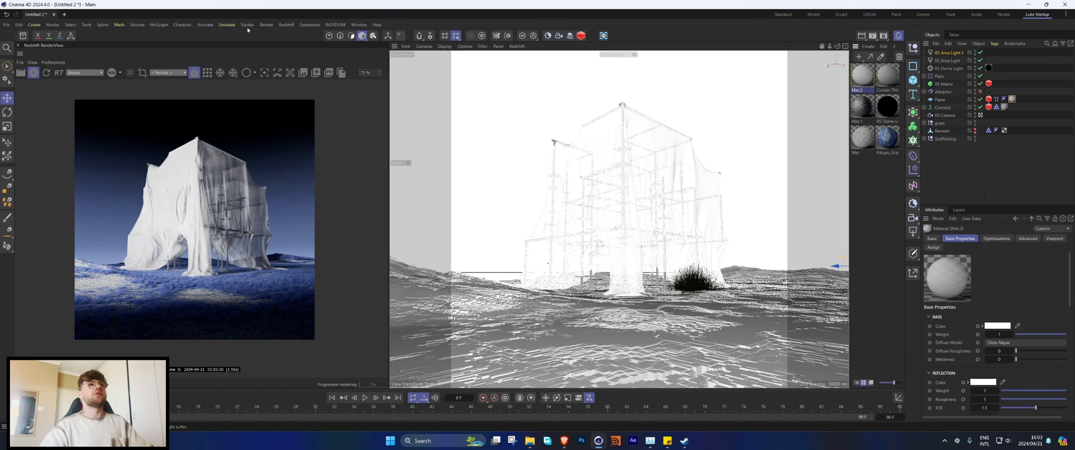
Step: Add another Redshift area light and set its size to 50 cm in both X and Y
click(285, 25)
mouse_move(319, 50)
click(364, 78)
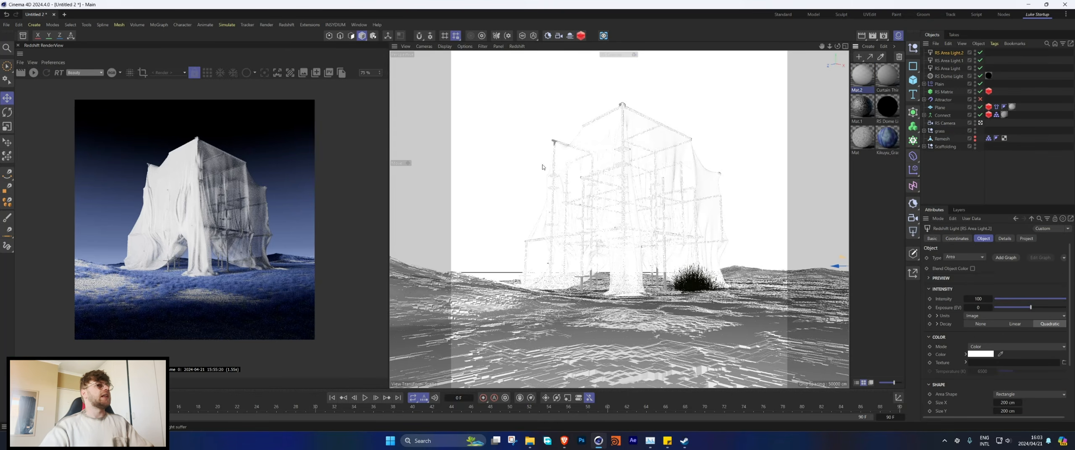
scroll(992, 349, down, 4)
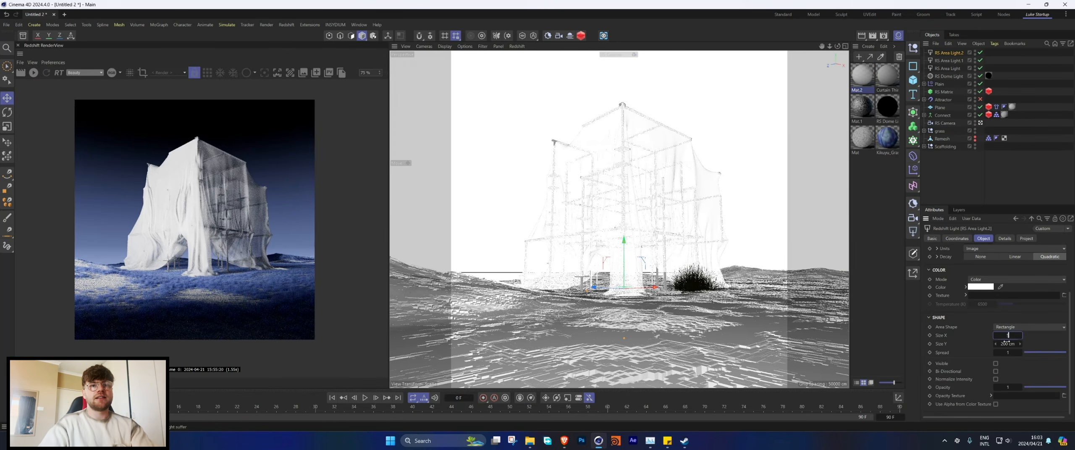
text(0)
key(Tab)
text(50)
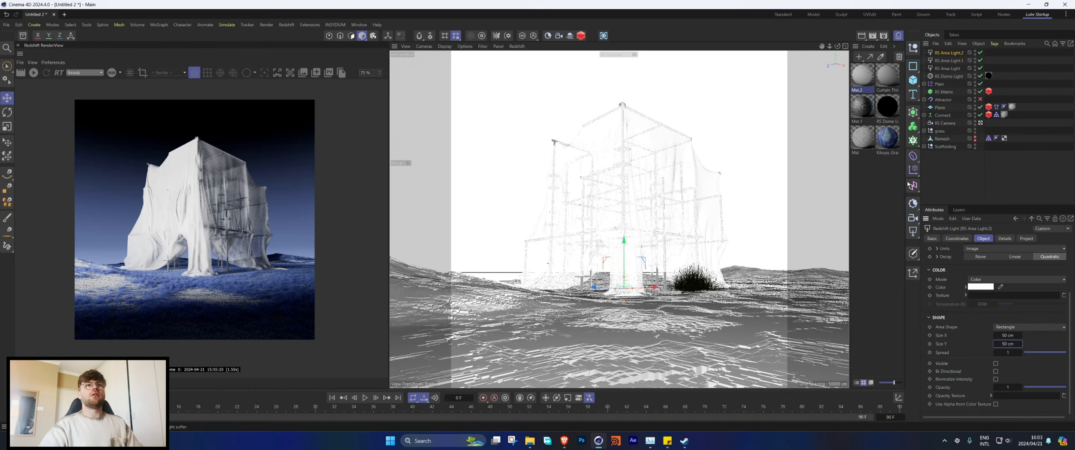
Step: Put the new area light in a grid Cloner with a 3 × 3 × 3 count and 50 cm spacing on every axis
alt+click(917, 146)
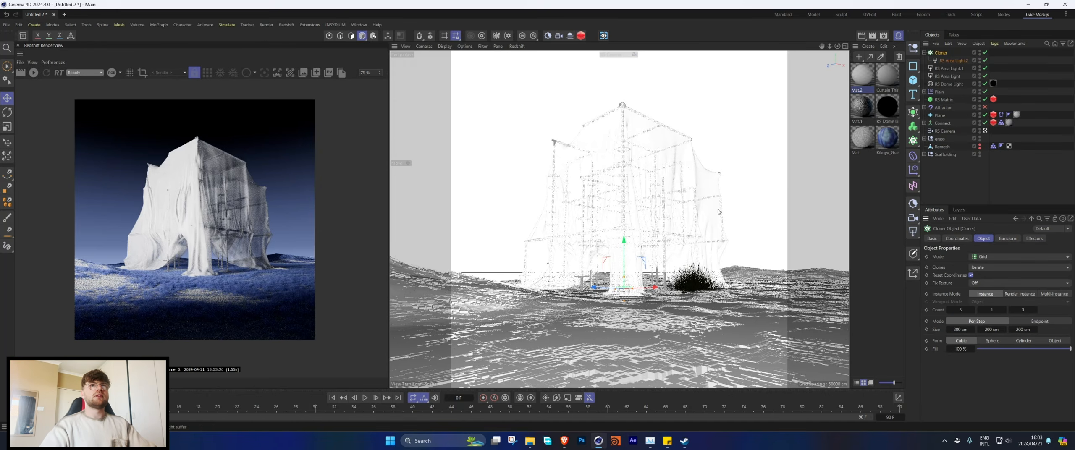
double_click(956, 330)
text(50)
key(Tab)
text(50)
key(Tab)
text(50)
key(Return)
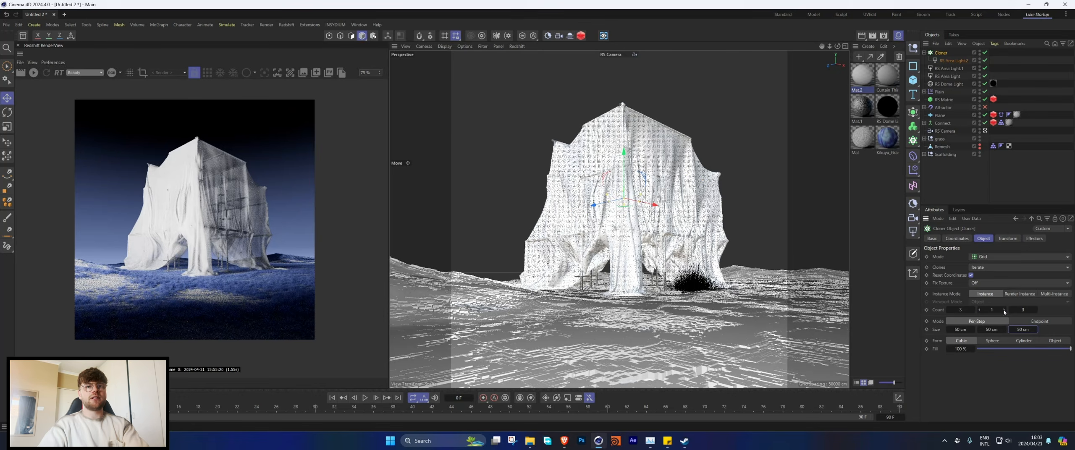
double_click(1004, 310)
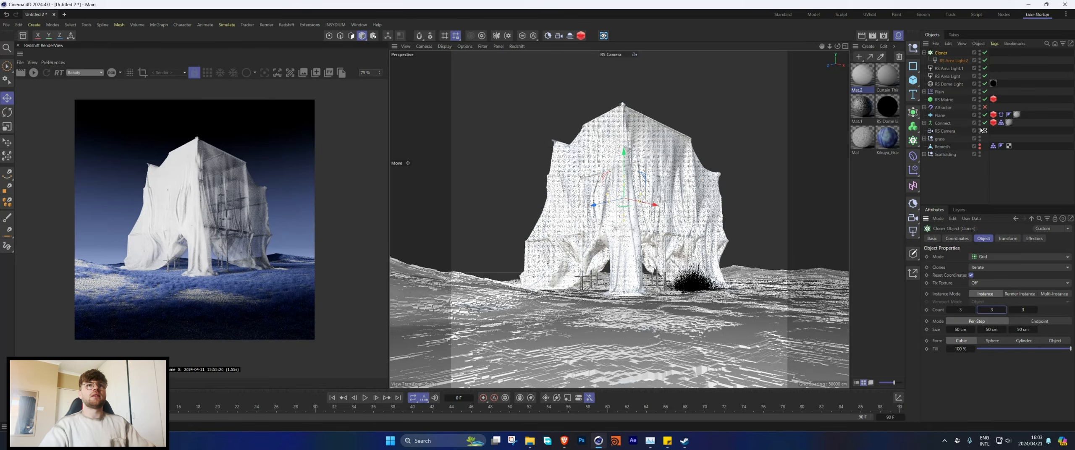
Step: Hide the cloth plane in the viewport and widen the light Cloner's grid spacing to 90, 85 and 66 cm
click(980, 114)
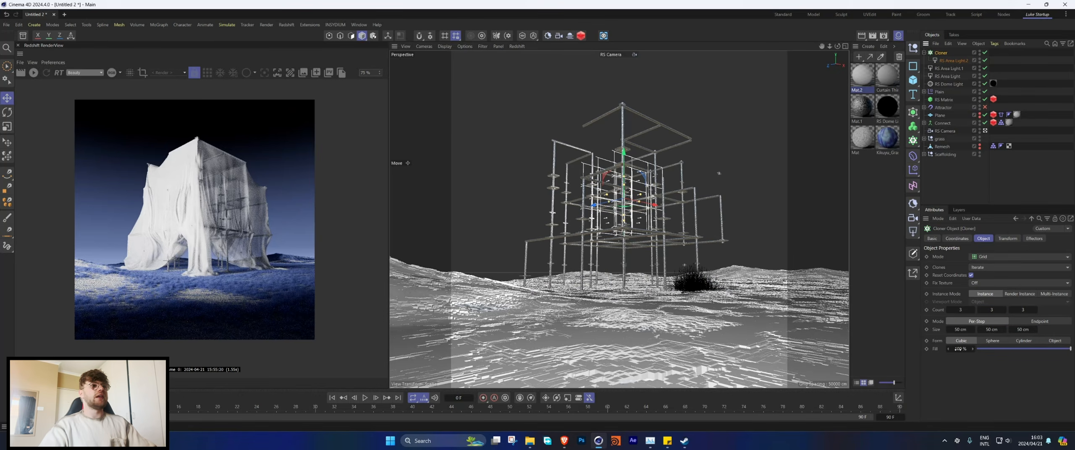
drag(963, 330, 987, 331)
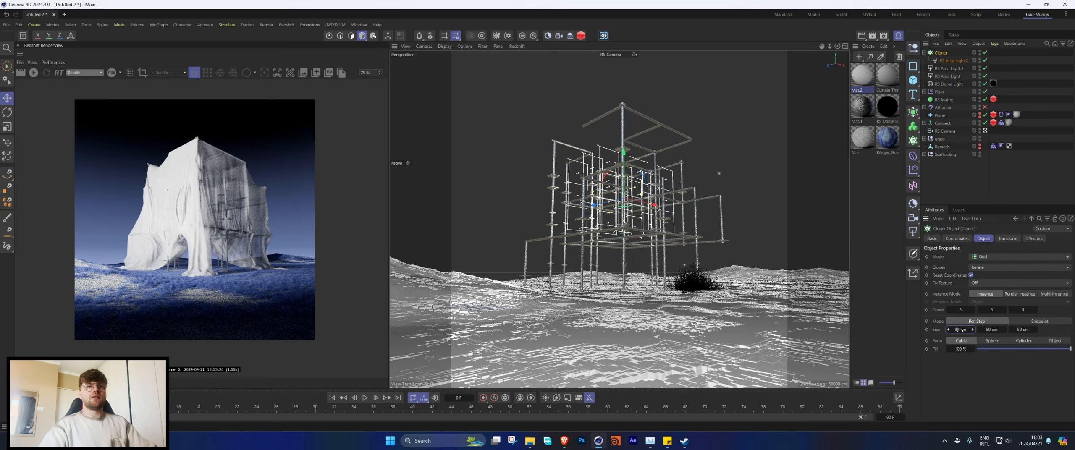
key(0)
click(942, 53)
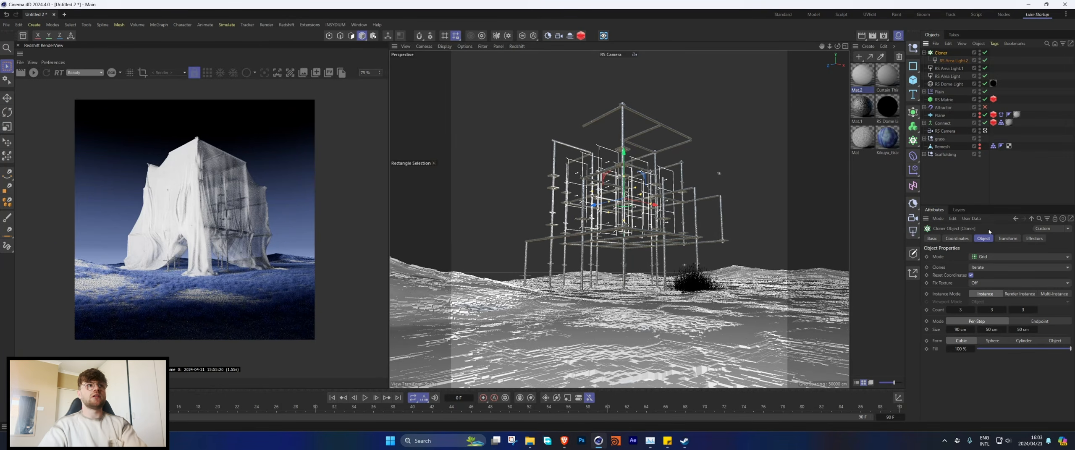
drag(995, 330, 1030, 330)
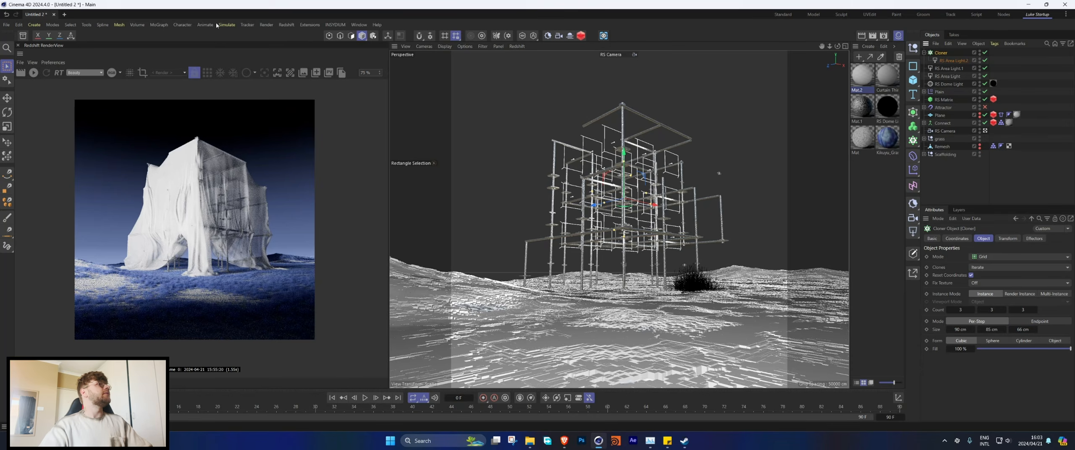
Step: Add a Random effector to the light Cloner with position off and 360° rotation on heading, pitch and bank
click(159, 25)
mouse_move(185, 39)
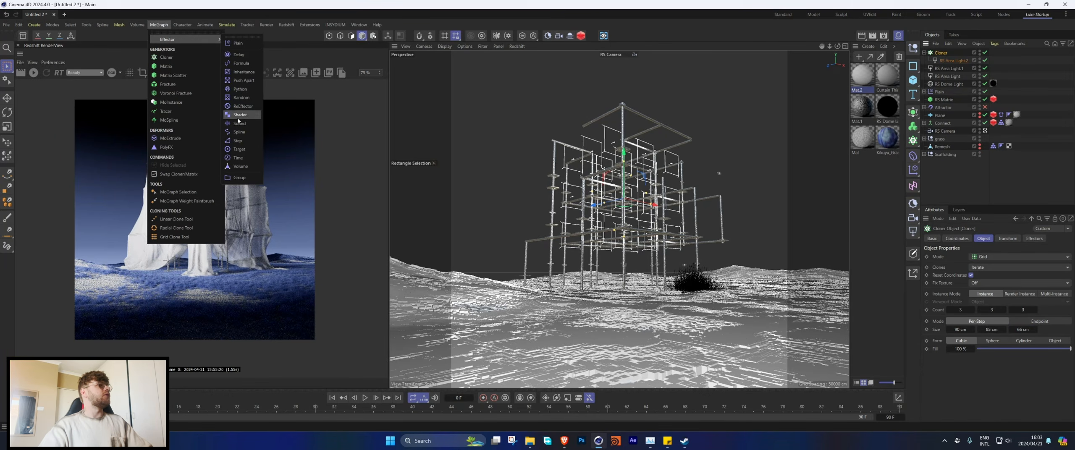
click(241, 98)
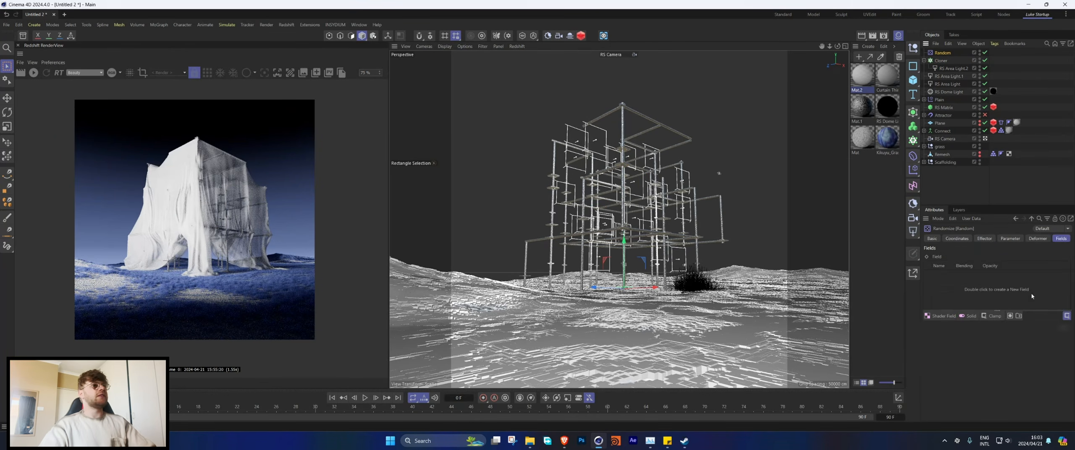
click(1010, 238)
click(971, 284)
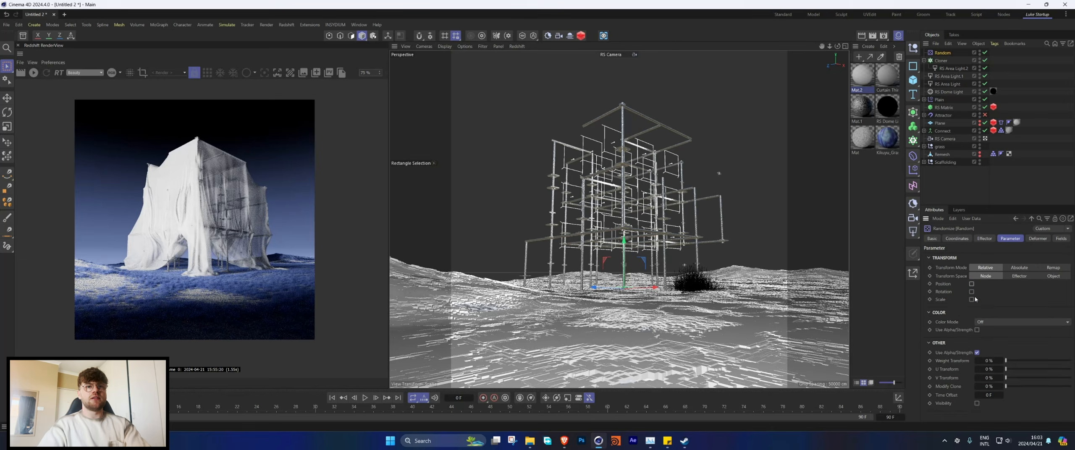
click(972, 291)
text(360)
key(Tab)
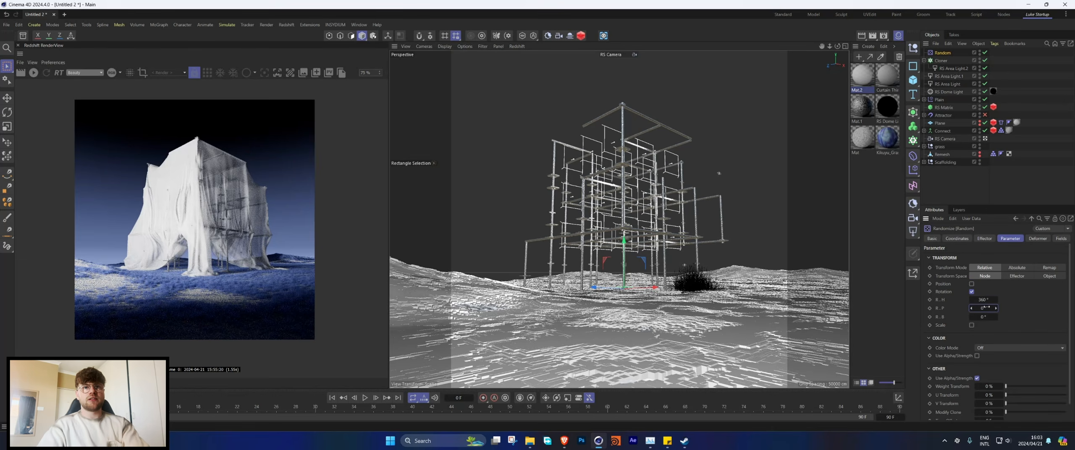
text(360)
key(Tab)
text(3)
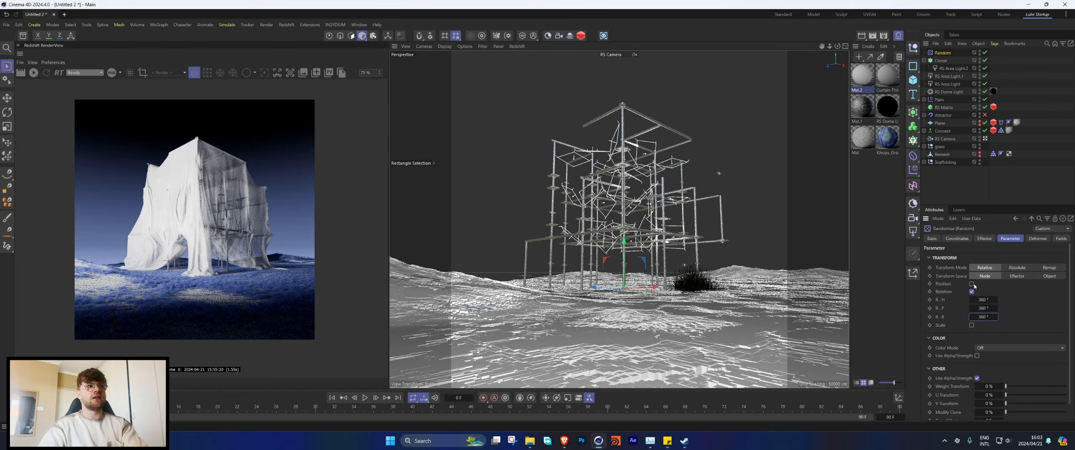
Step: Switch the Random effector to Noise mode with 10% animation speed, preview playback, and return to the first frame
click(980, 239)
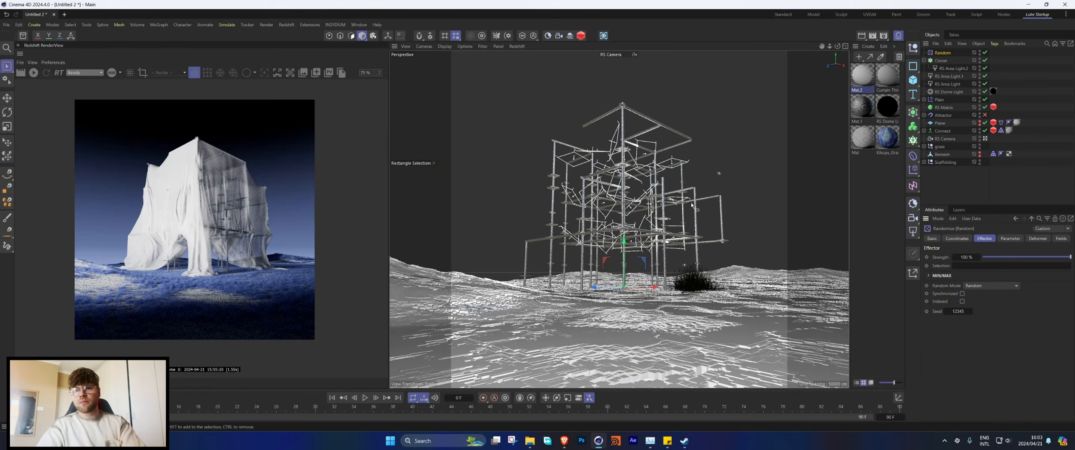
click(974, 286)
click(979, 313)
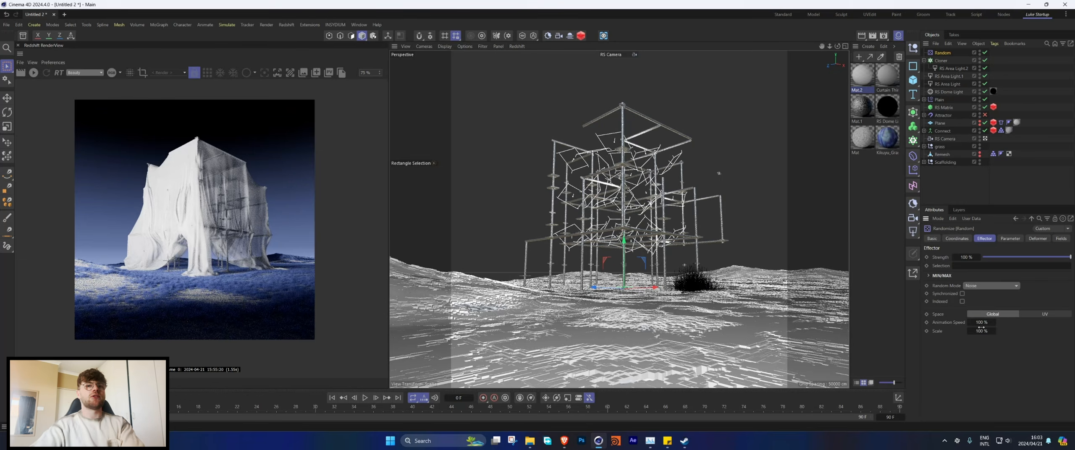
click(981, 323)
text(10)
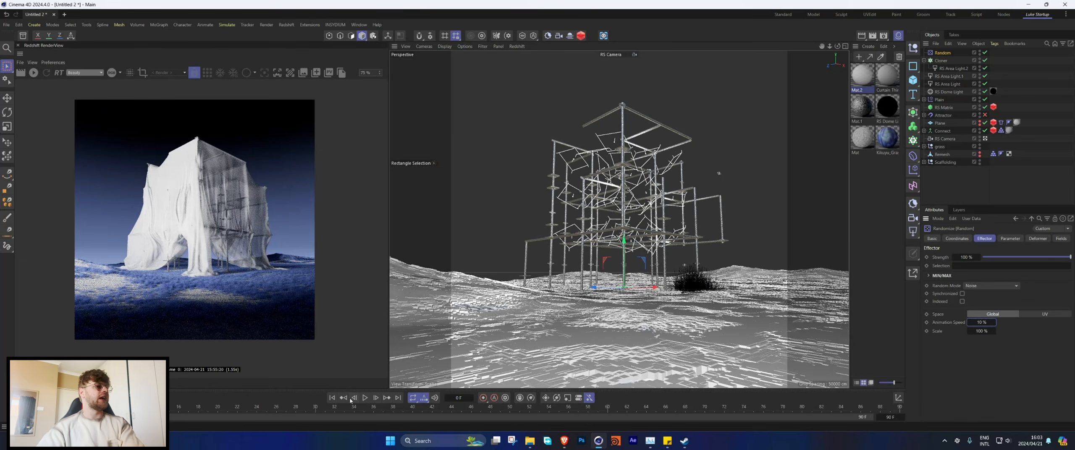
key(Return)
click(364, 397)
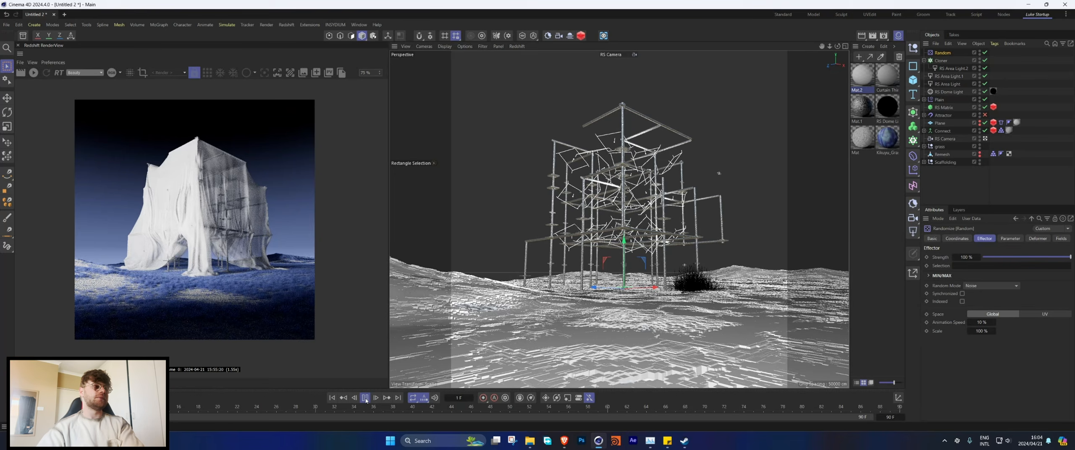
click(365, 398)
click(332, 398)
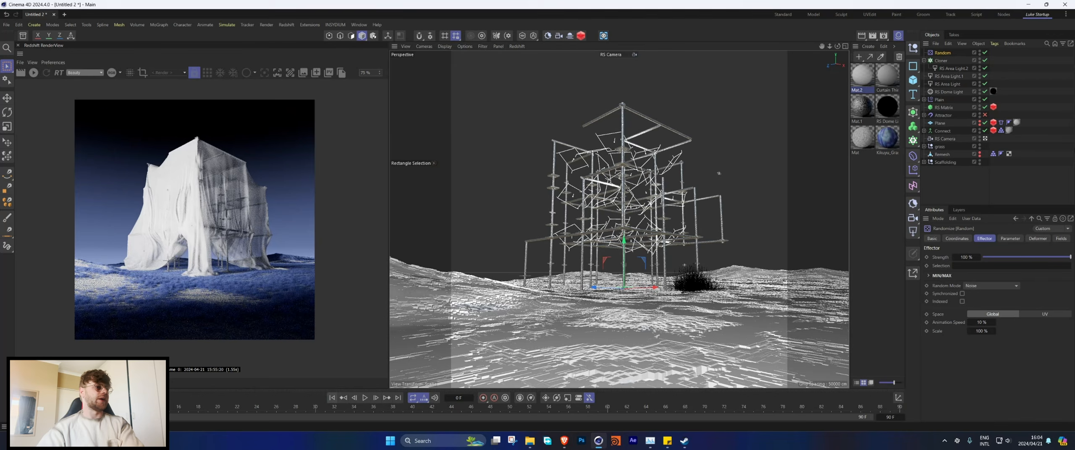
Step: Make the cloth plane visible in the viewport again and disable the plane object itself
click(1001, 123)
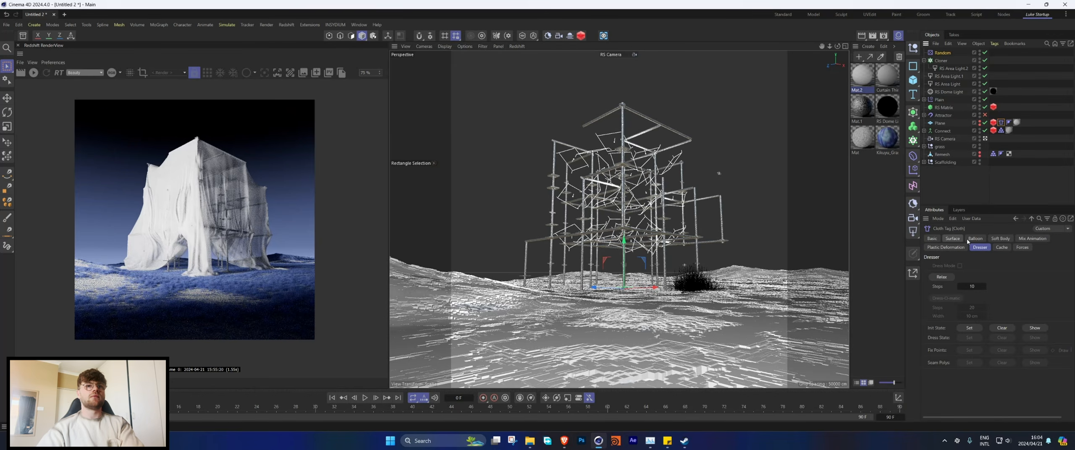
click(980, 124)
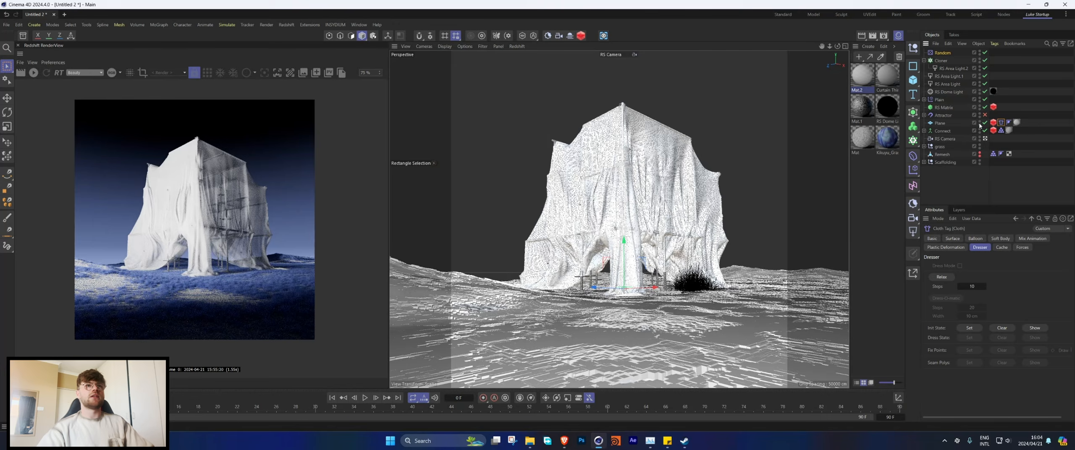
click(985, 123)
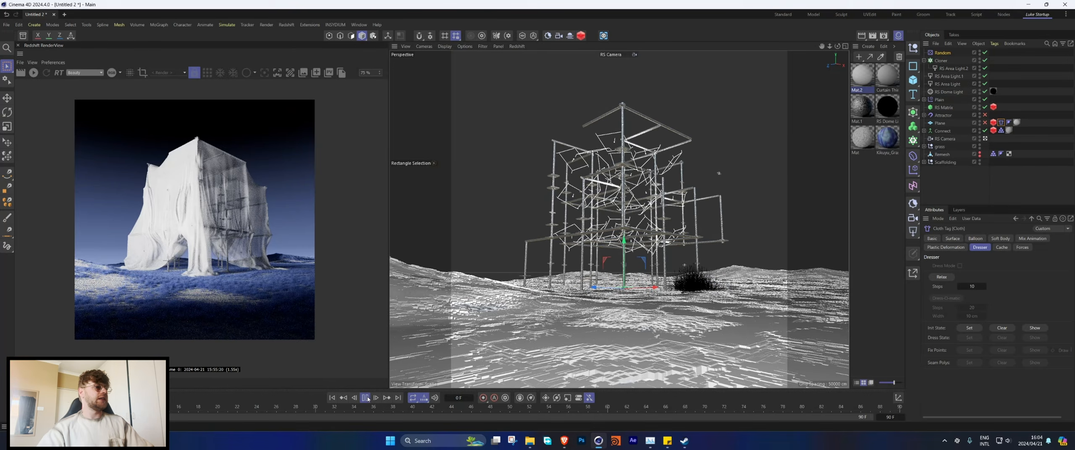
Step: Play the animation and inspect the rotating light clones, checking the current render of the draped scaffolding up close
click(365, 398)
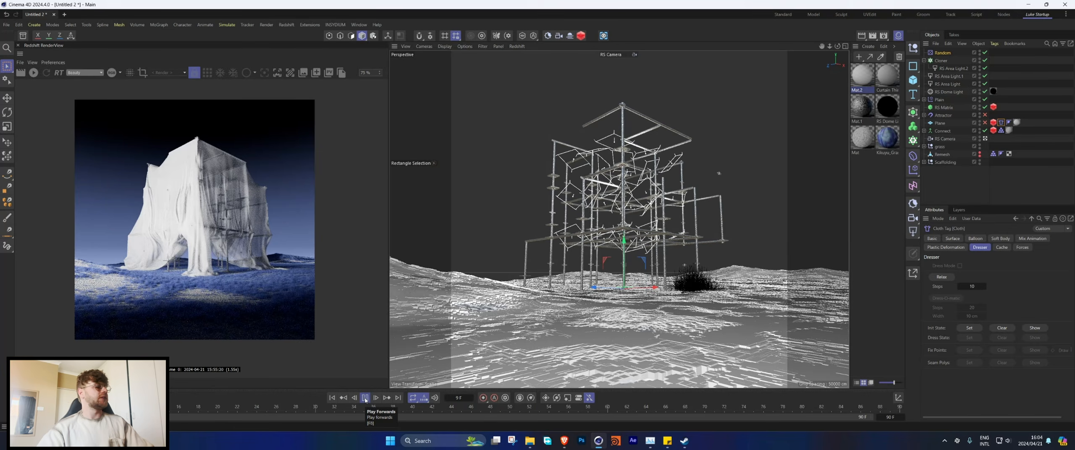
click(365, 399)
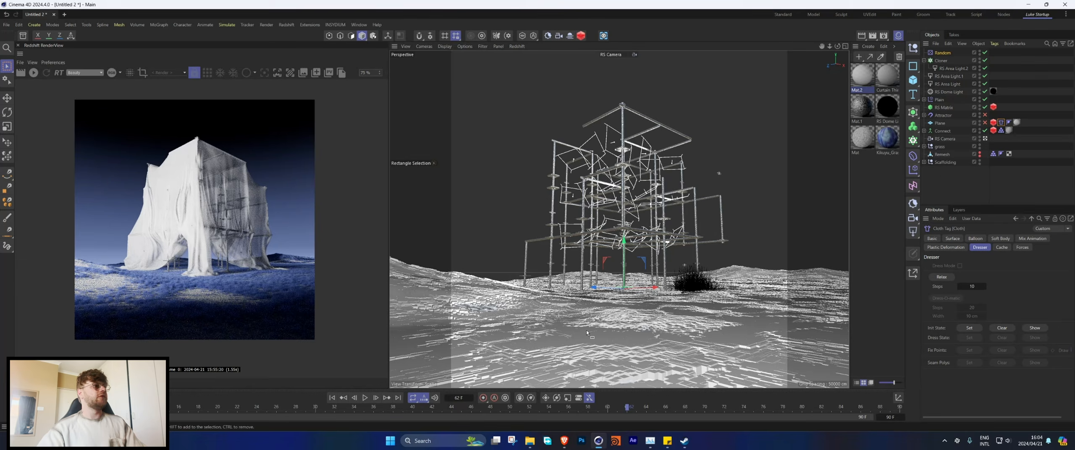
scroll(182, 294, up, 2)
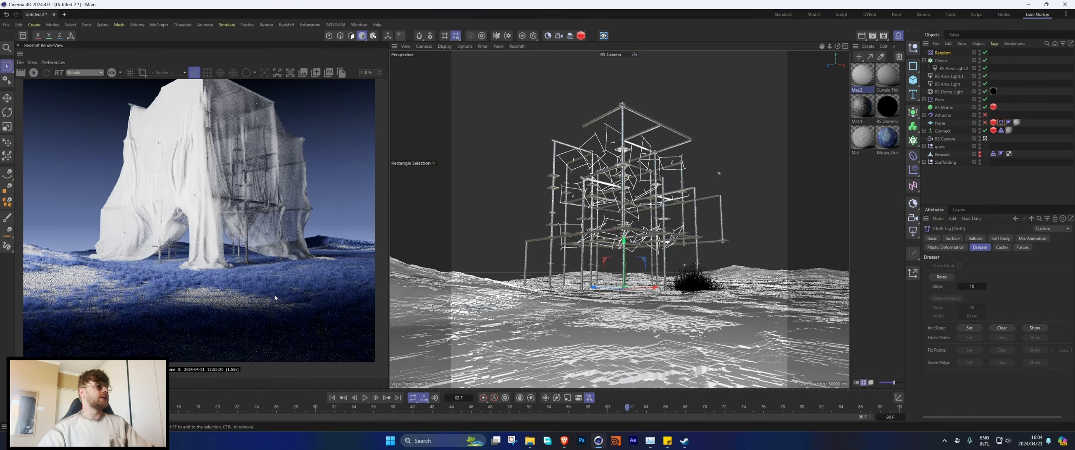
scroll(274, 298, down, 2)
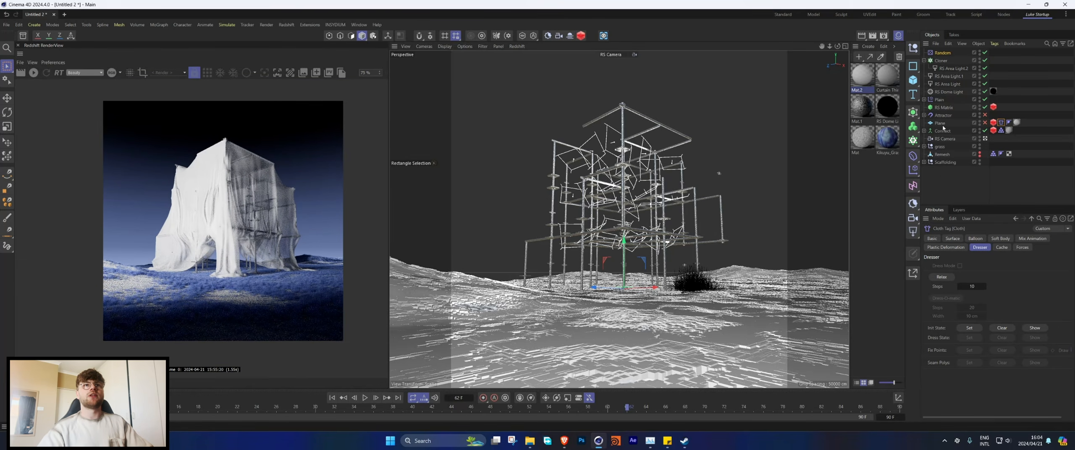
Step: Add a Random effector to the RS Matrix, with position off and rotation on
click(943, 108)
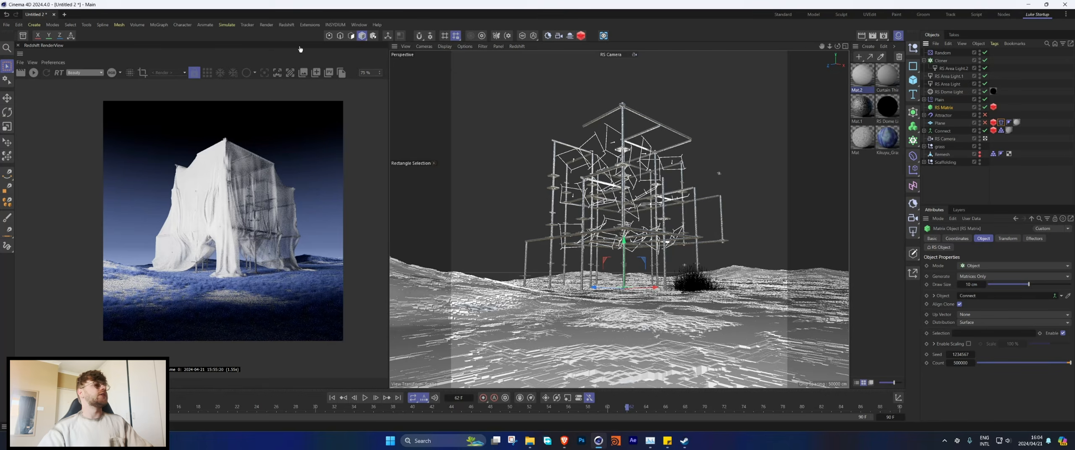
click(191, 27)
mouse_move(159, 24)
mouse_move(185, 39)
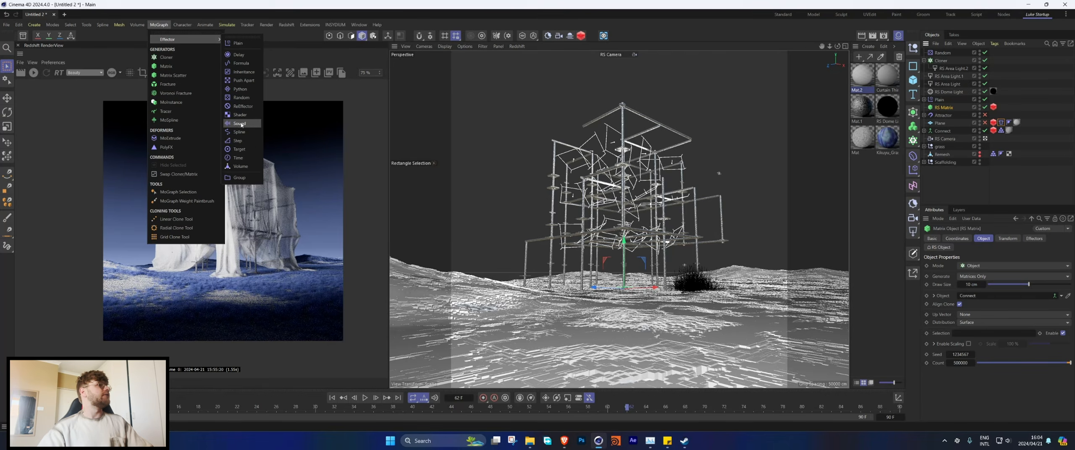
click(242, 98)
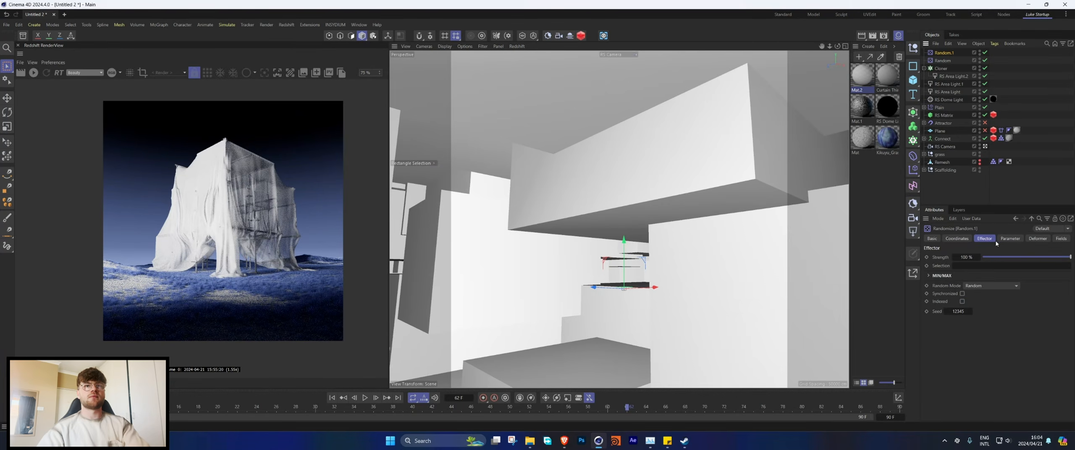
click(971, 284)
click(971, 292)
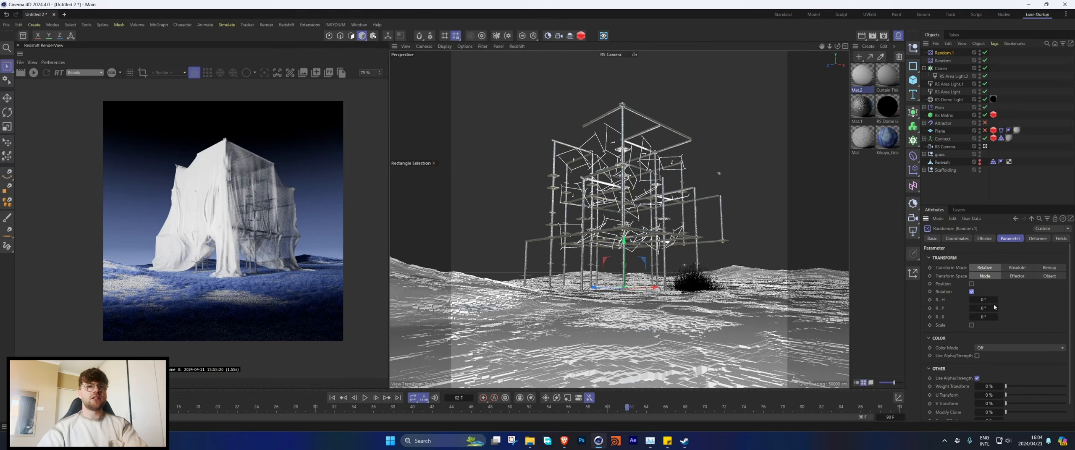
Step: Set the new Random effector's rotation to 20° heading, 44° pitch and 20° bank
drag(983, 300, 993, 316)
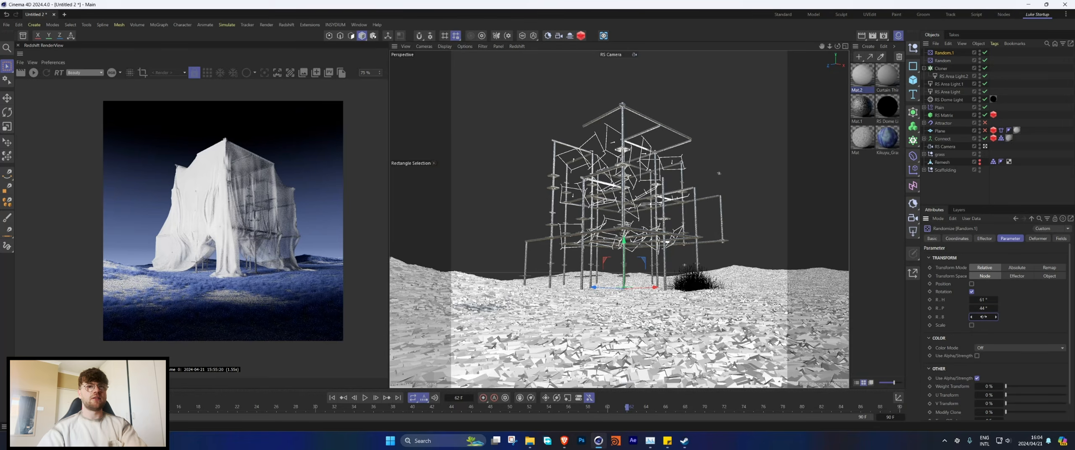
click(998, 301)
double_click(979, 316)
text(20)
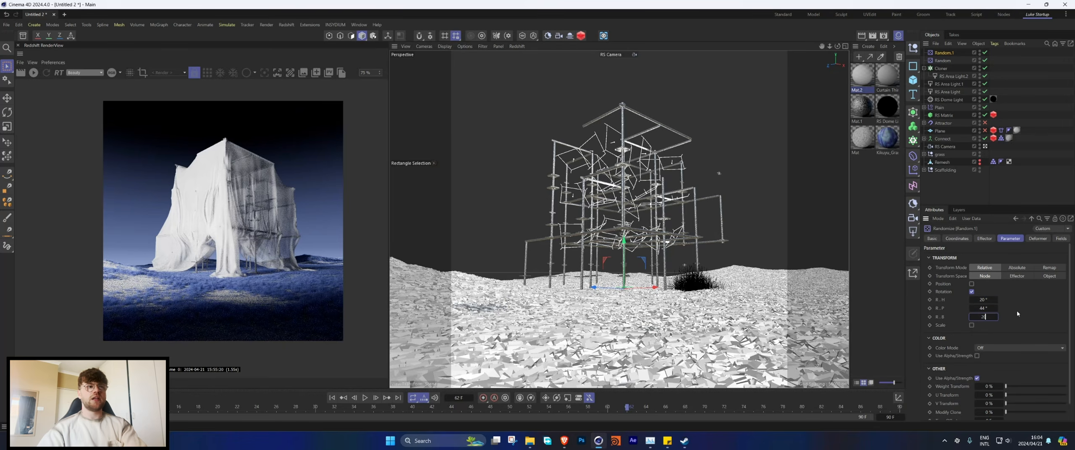
key(Return)
Step: Switch the matrix's Random effector to Noise mode with a 25% animation speed
click(984, 238)
click(991, 286)
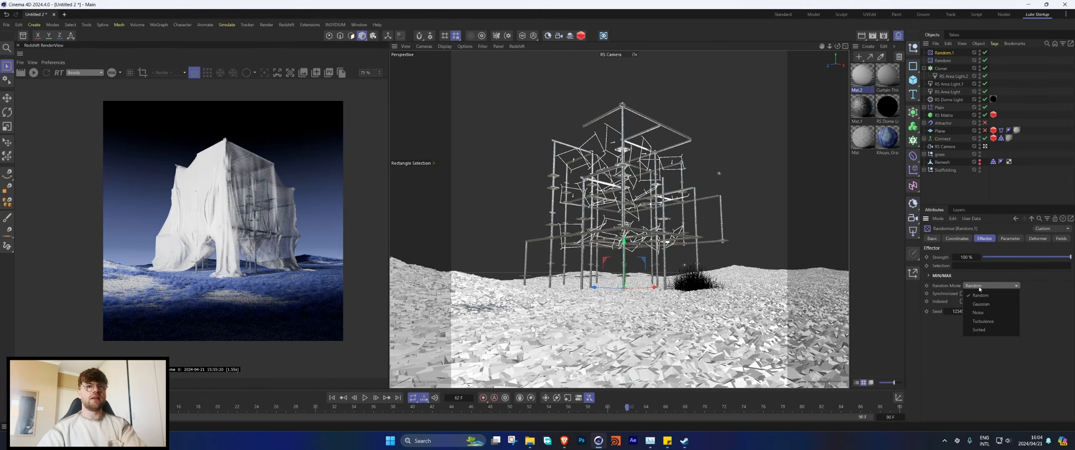
click(984, 313)
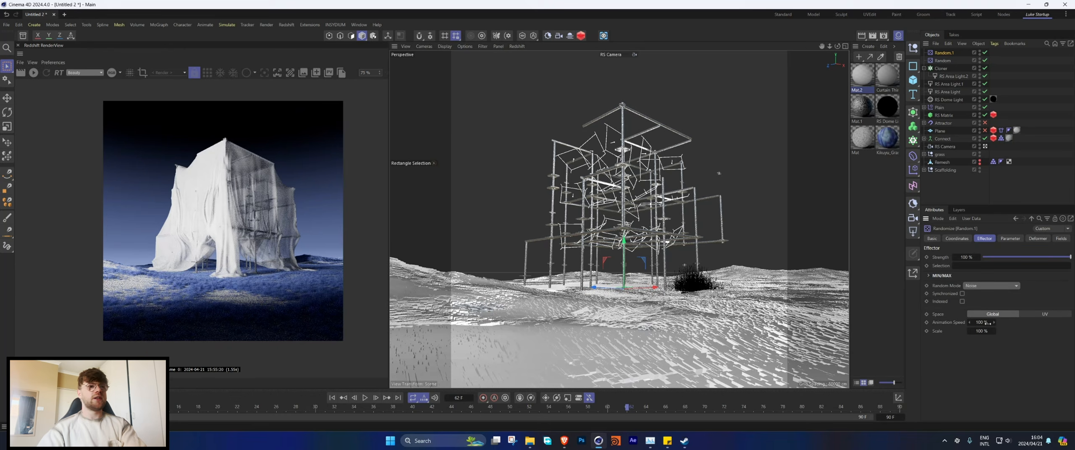
double_click(988, 323)
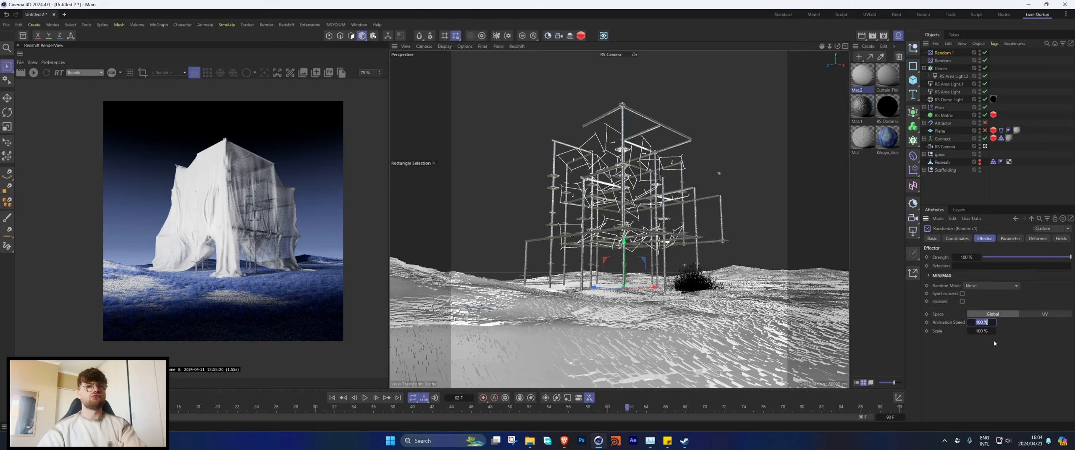
text(25)
key(Return)
Step: Play the animation from the first frame to check the movement of the ground matrix, stopping playback after the check
click(332, 398)
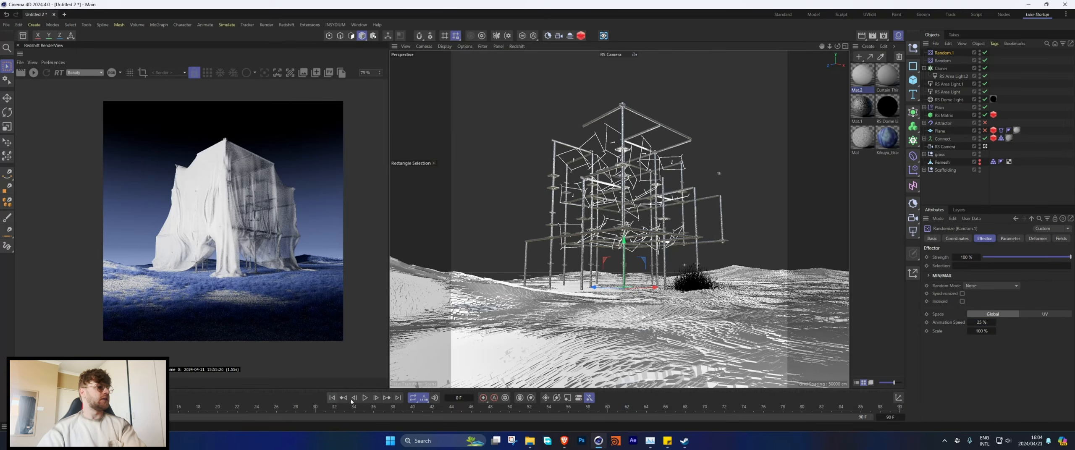
click(364, 399)
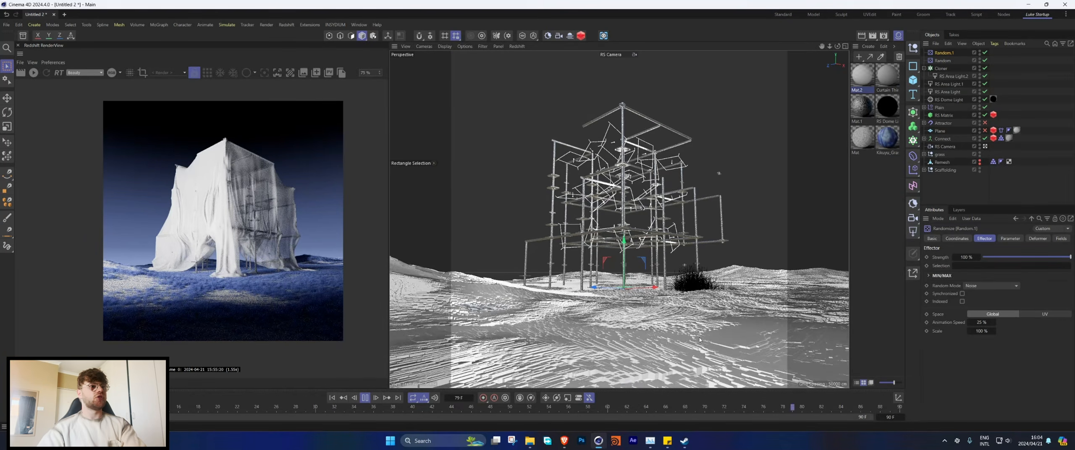
click(1002, 240)
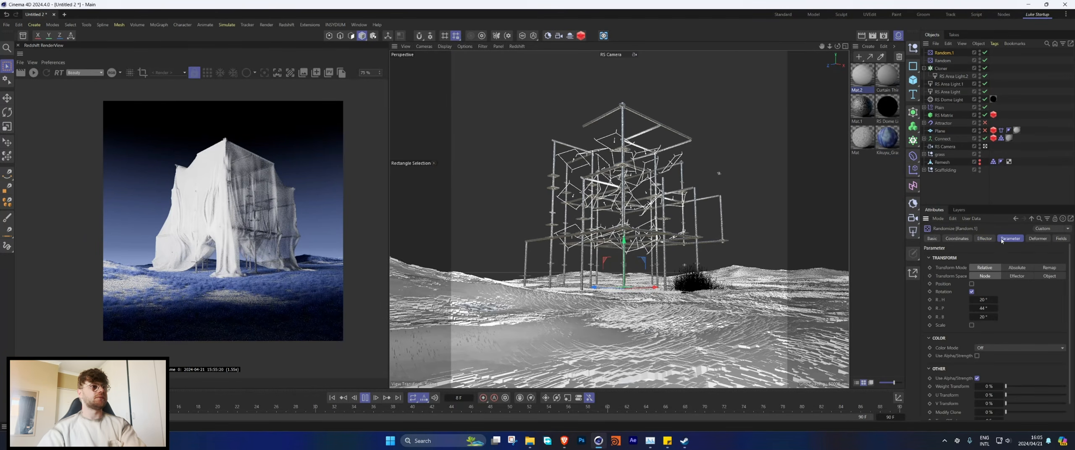
click(364, 398)
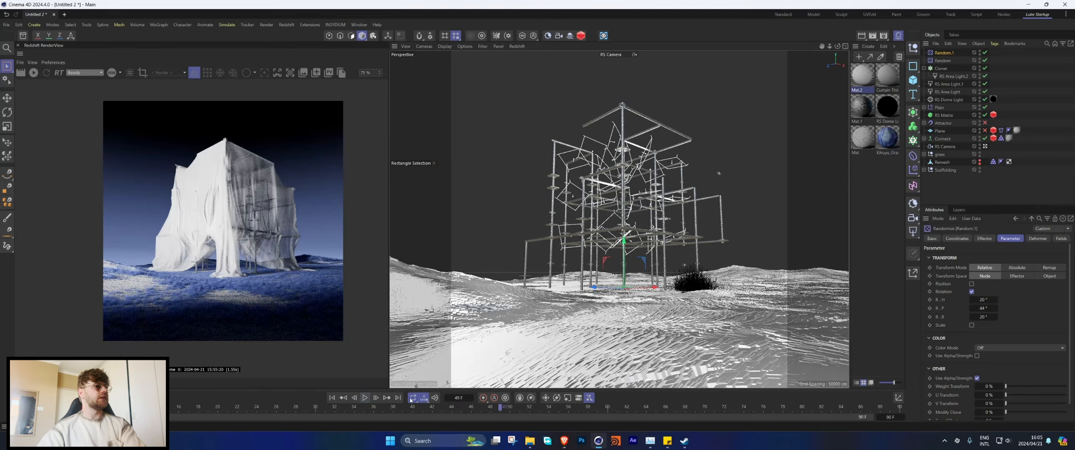
Step: Enable the cloth plane again and exclude it from the RS Area Light
click(1066, 110)
click(924, 68)
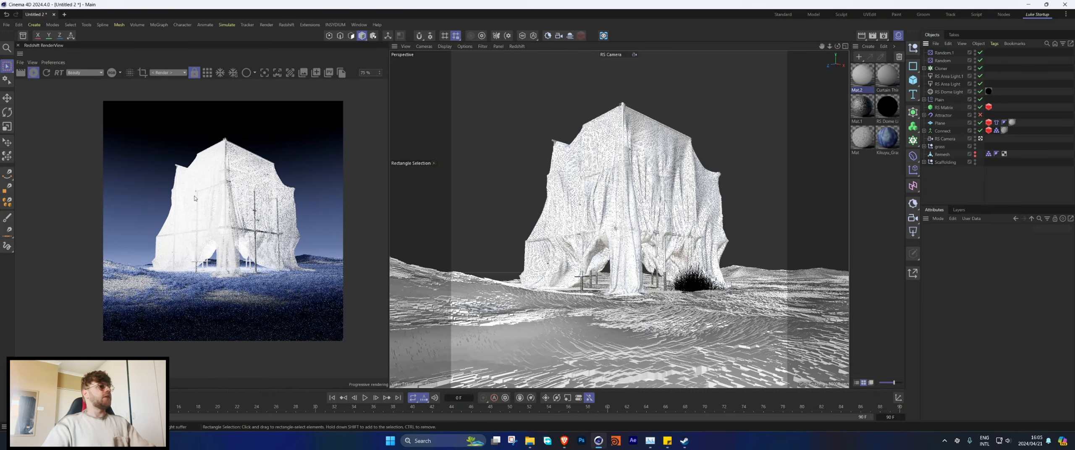
click(950, 77)
click(1026, 239)
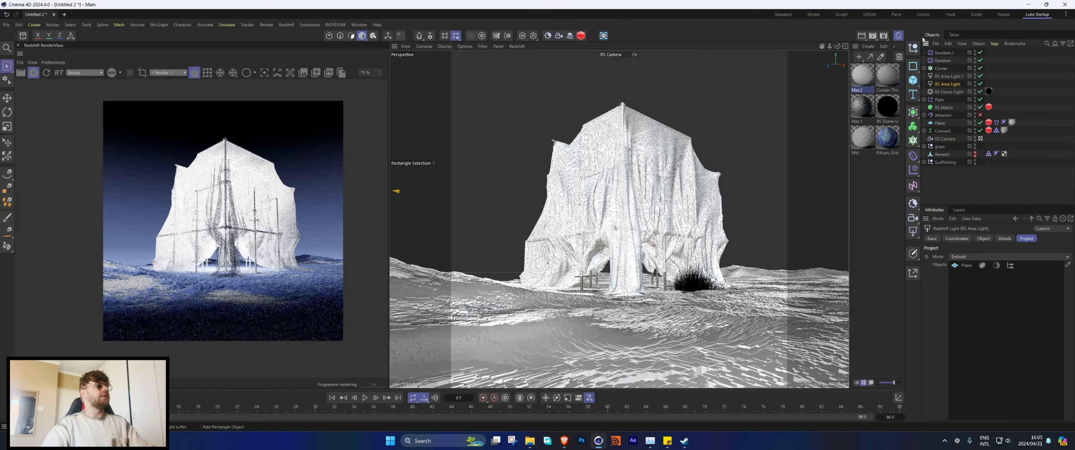
Step: Lower the cloned area light's intensity to about 31 and its spread to about 0.3
click(924, 69)
click(953, 76)
click(984, 238)
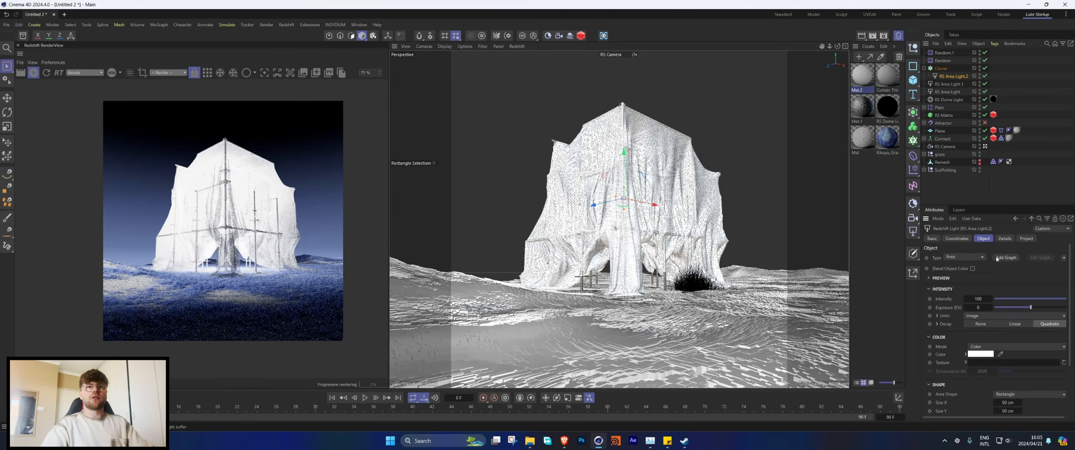
scroll(1009, 299, down, 3)
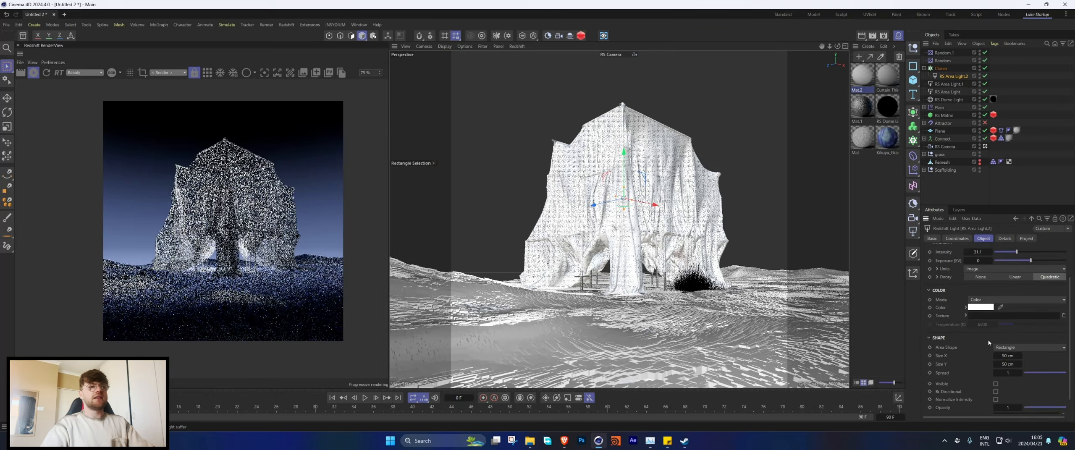
drag(1050, 351, 1037, 352)
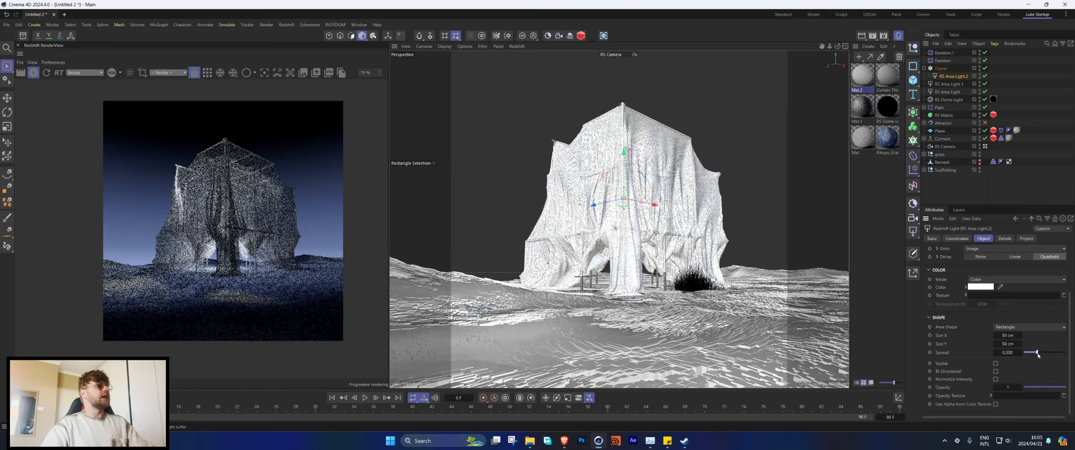
Step: Move the light Cloner slightly down inside the draped scaffolding
scroll(1059, 240, up, 3)
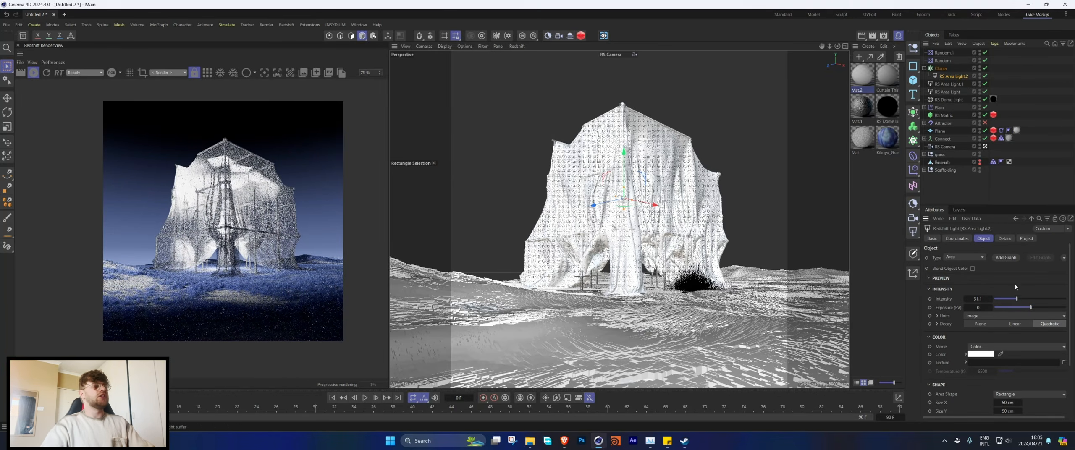
click(609, 174)
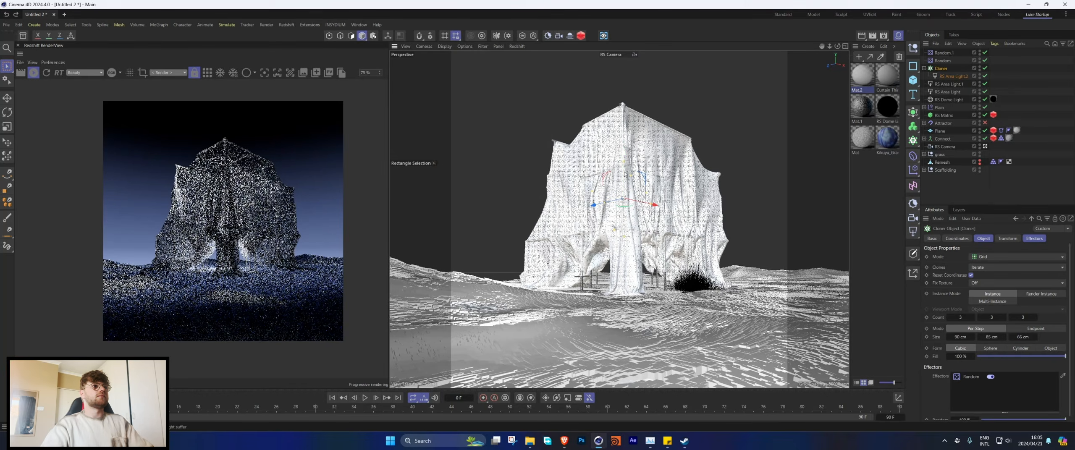
drag(625, 175, 625, 193)
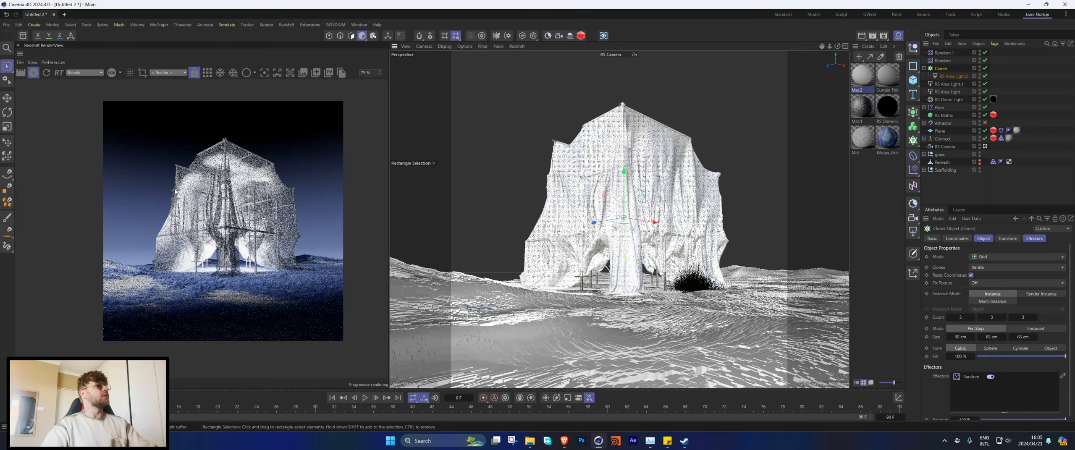
Step: Set the cloned area light's color mode to Temperature at 25000 K and lower its intensity to about 18
click(950, 77)
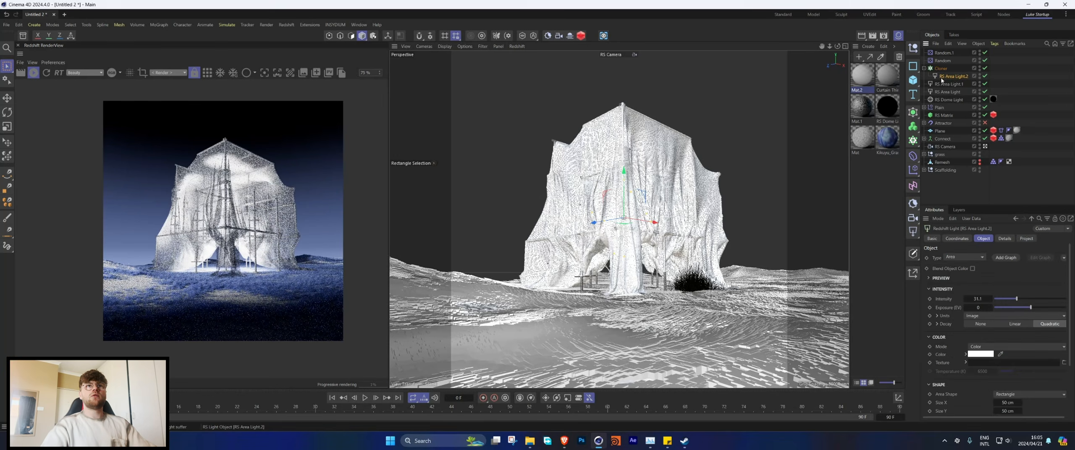
scroll(986, 367, down, 2)
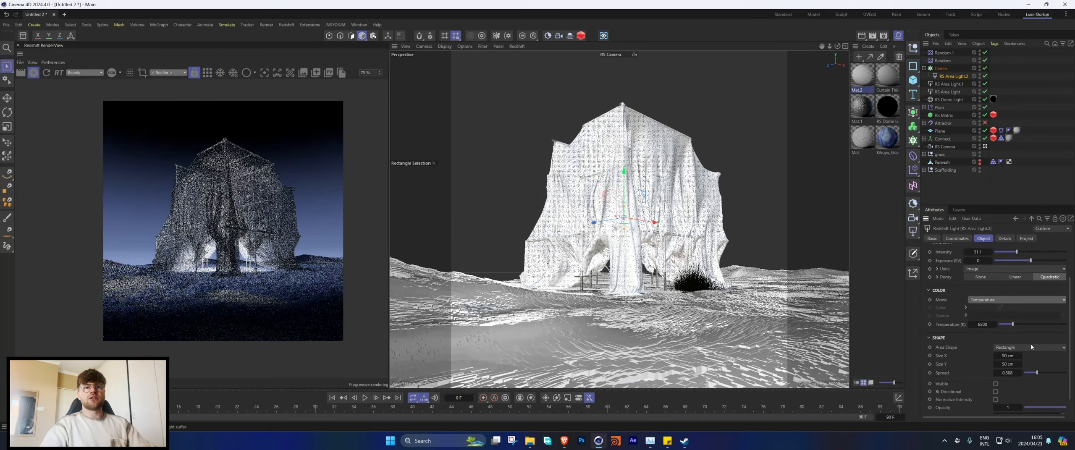
drag(1013, 324, 1074, 323)
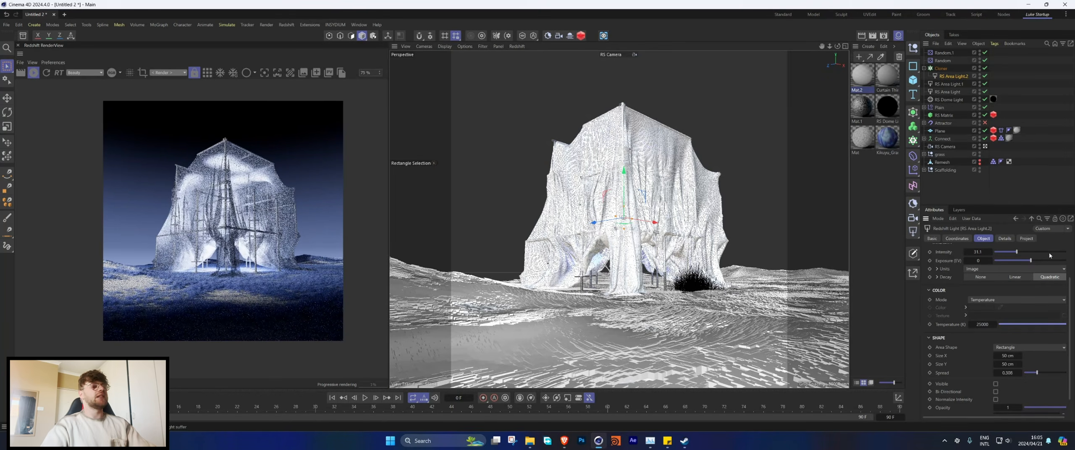
drag(1016, 252, 1008, 252)
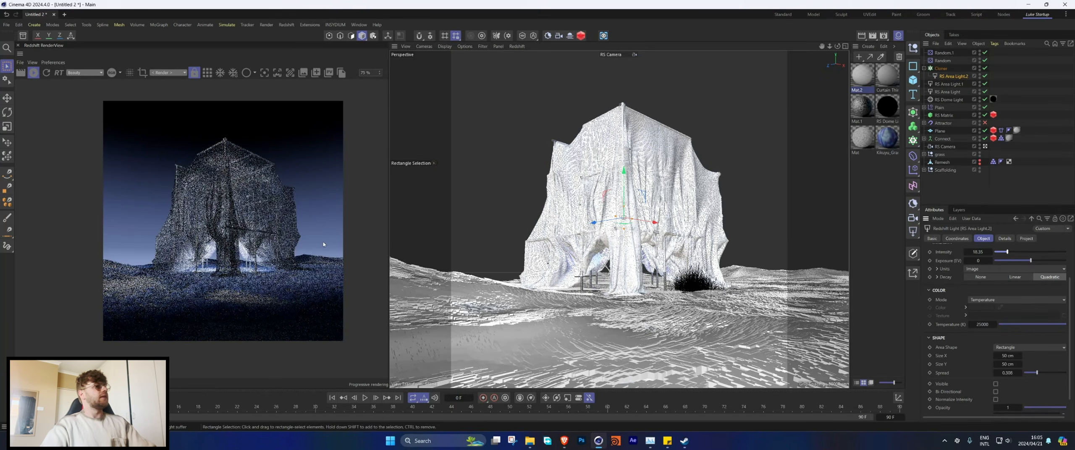
drag(278, 233, 251, 233)
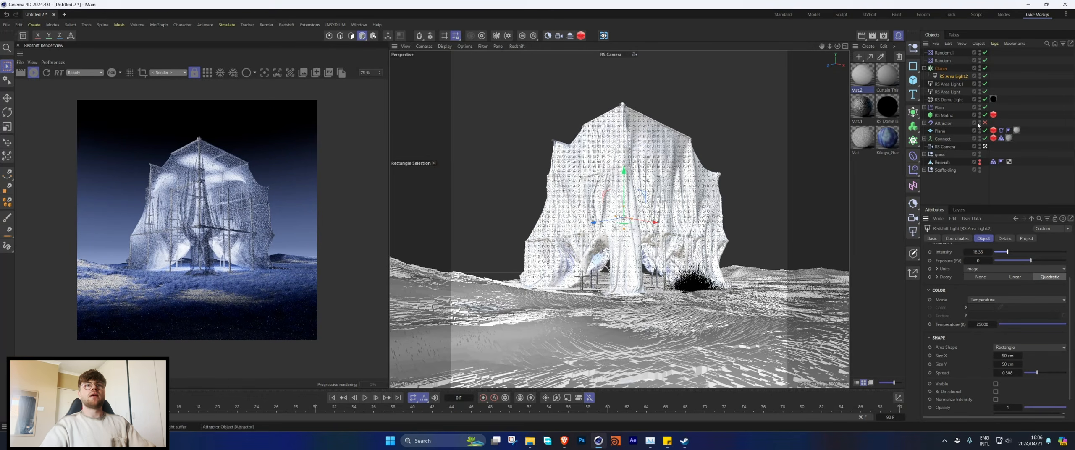
Step: Add the Scaffolding null to the RS Area Light's excluded objects
click(947, 92)
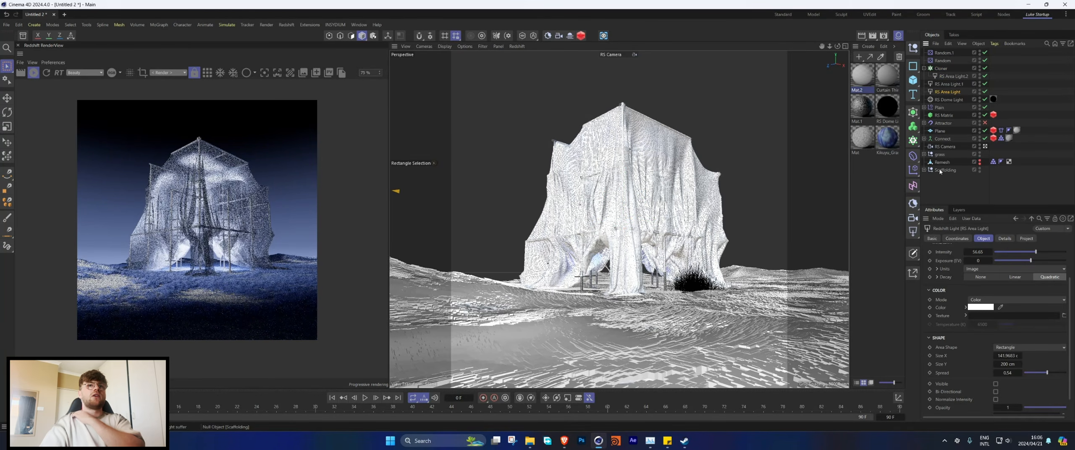
drag(942, 155, 944, 183)
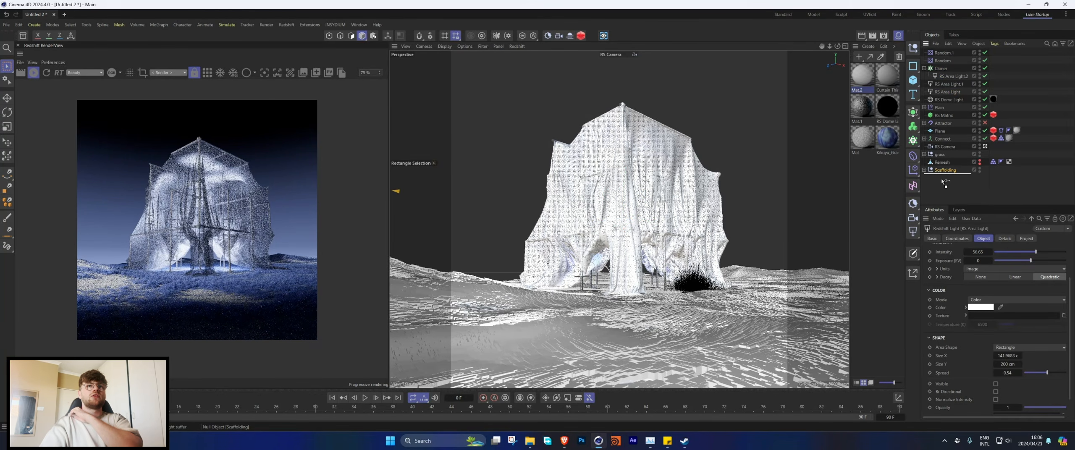
click(1026, 238)
drag(941, 170, 1026, 323)
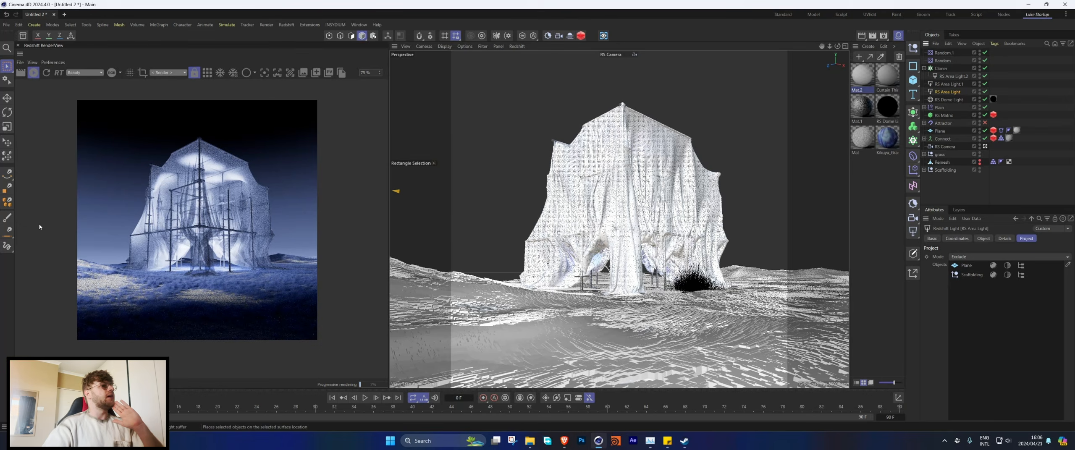
Step: Open the render view's post-effect settings and enable Color Controls with its curve expanded
click(385, 72)
click(59, 86)
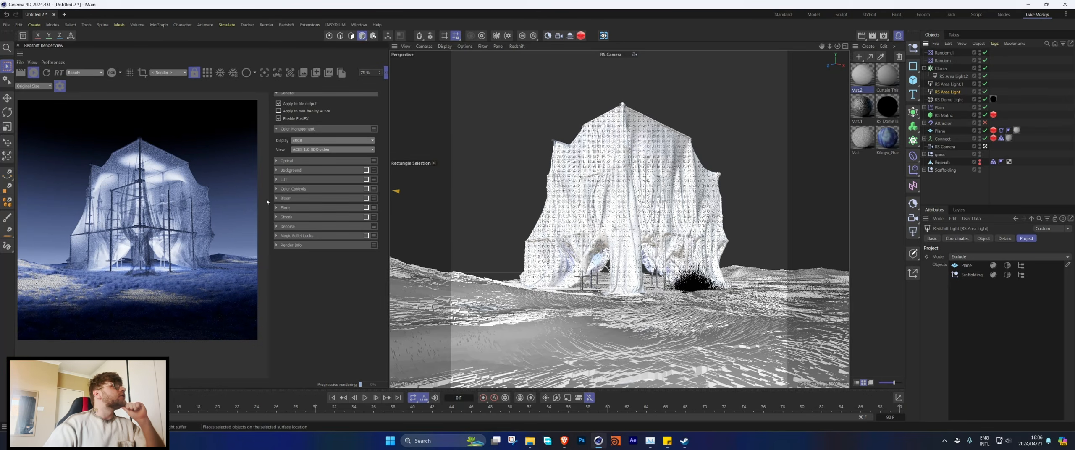
click(329, 189)
click(366, 189)
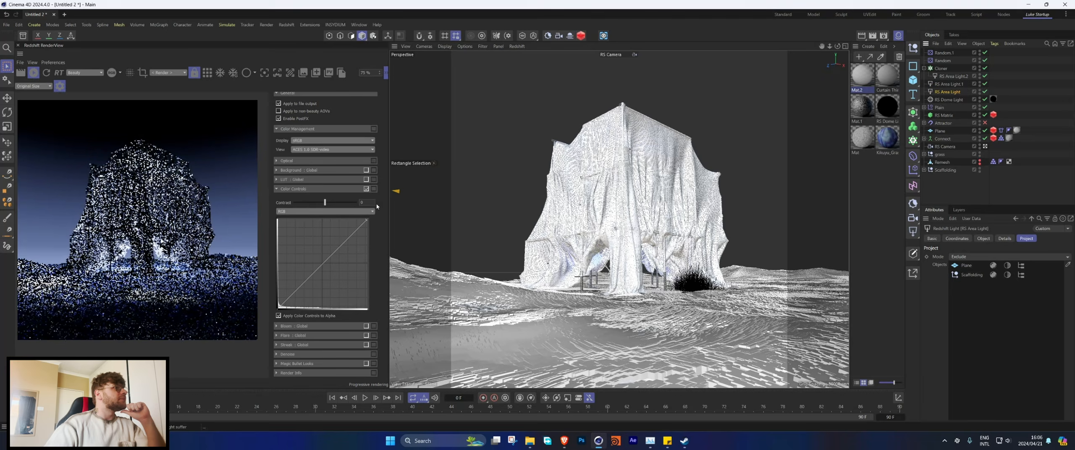
Step: Widen the render view, then slightly raise the Color Controls contrast and lift the RGB curve with one upper and one lower point
drag(388, 212, 521, 212)
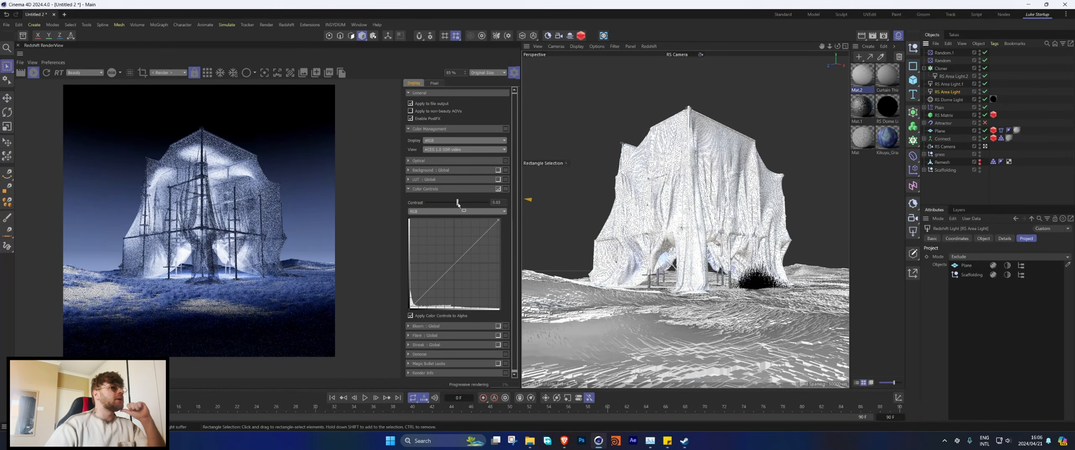
drag(458, 204, 457, 204)
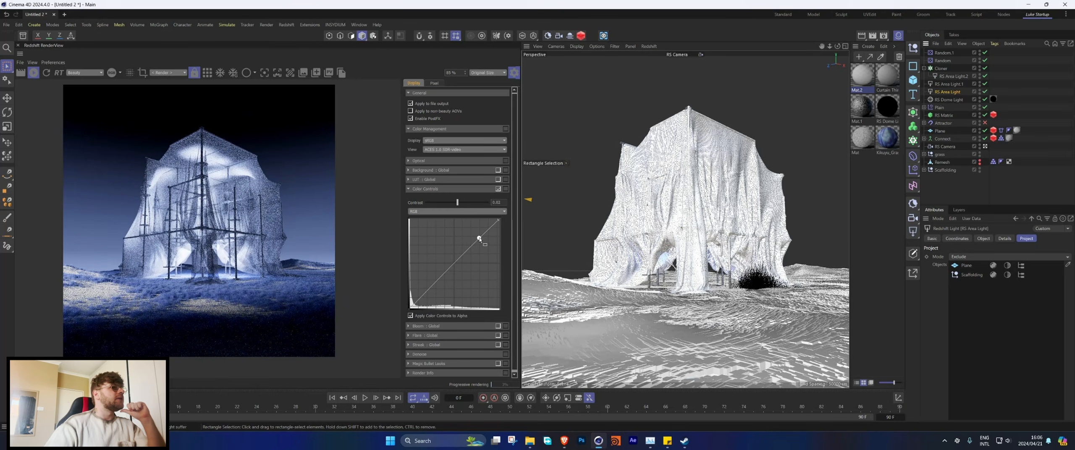
drag(480, 239, 478, 237)
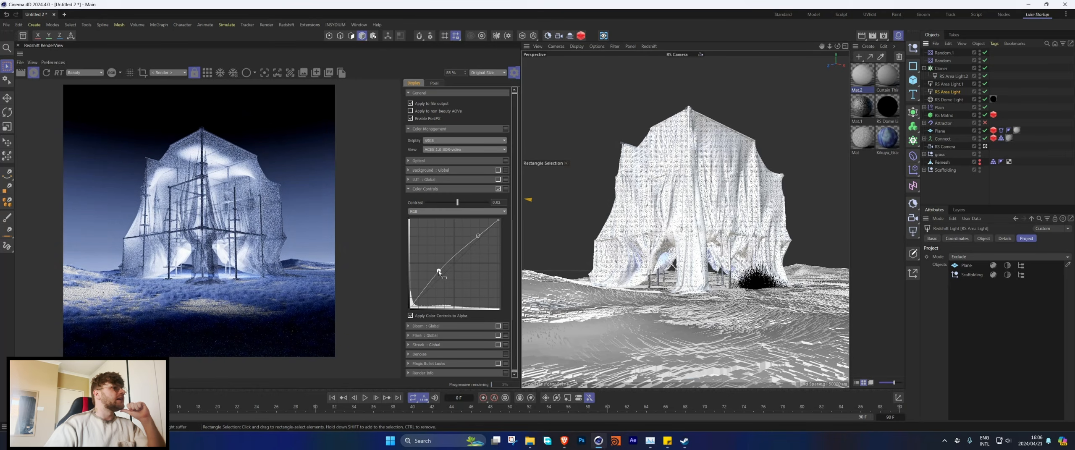
drag(439, 272, 438, 277)
Step: Compare the render with Color Controls off and on, and close the post-effect settings
click(498, 189)
click(498, 189)
scroll(202, 223, down, 1)
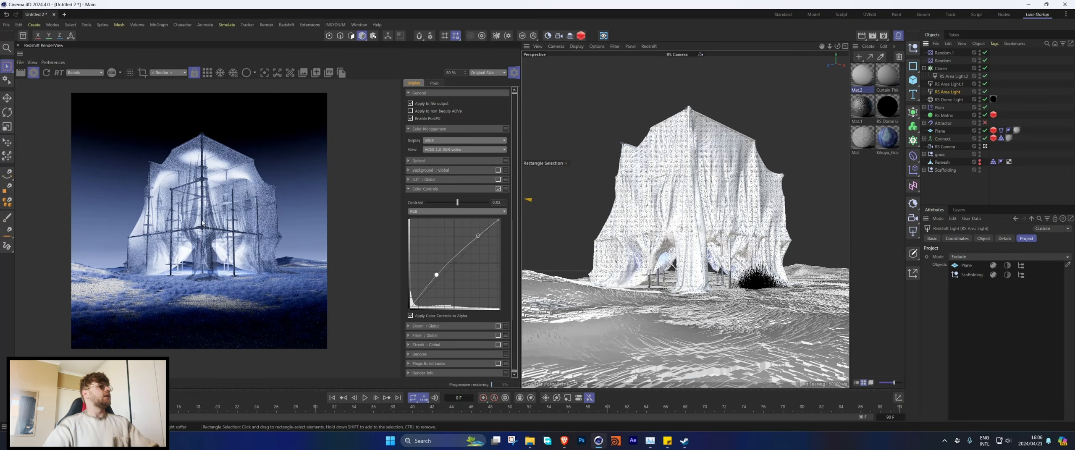
click(514, 72)
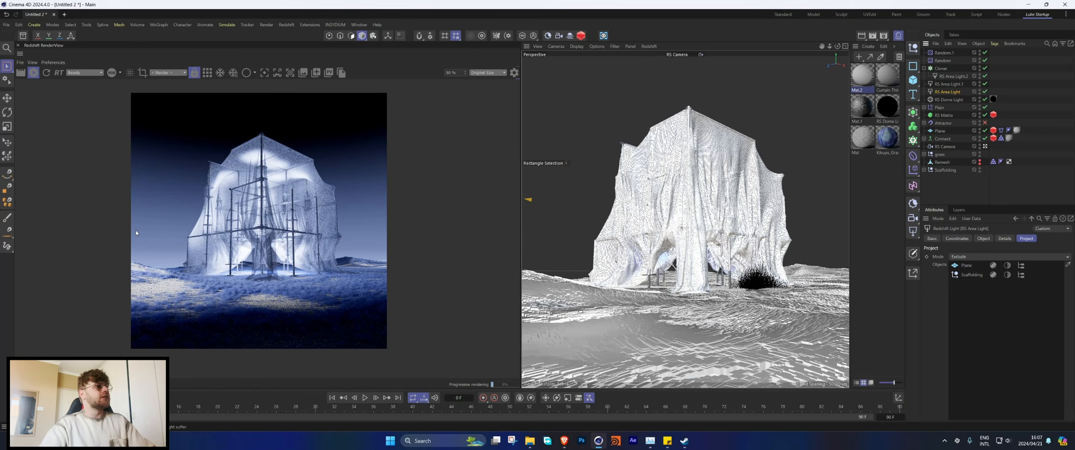
Step: Set the Hue Shift of the Kikuyu grass material's RS Color Correct node to about 204, turning the grass purple
double_click(887, 137)
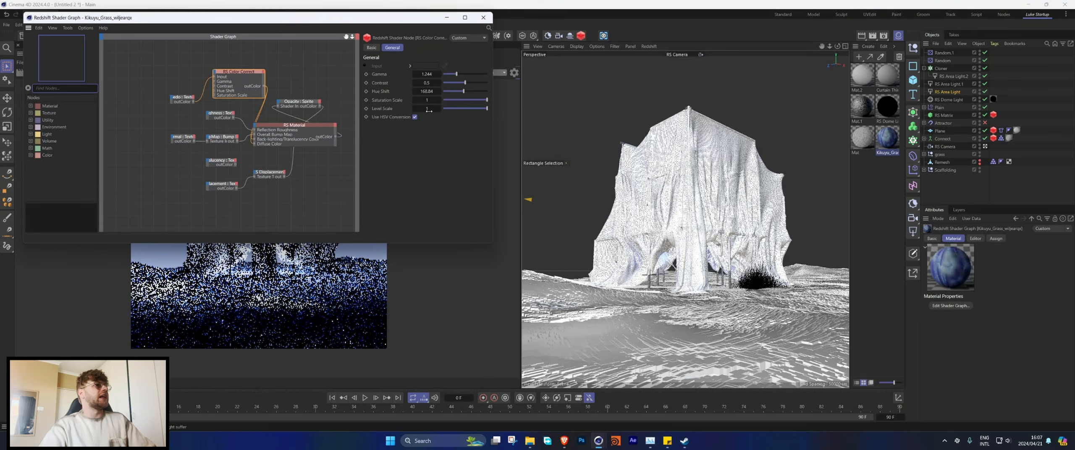
drag(365, 37, 686, 88)
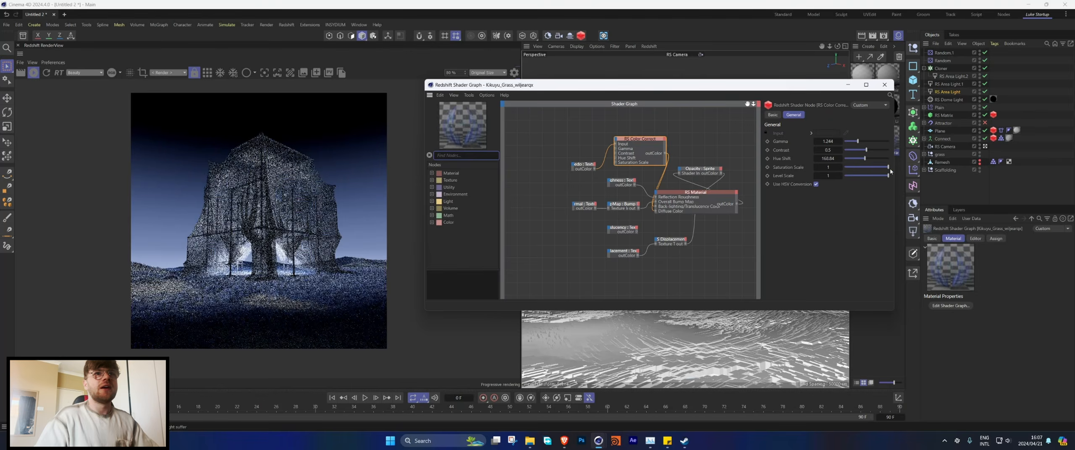
drag(865, 159, 855, 158)
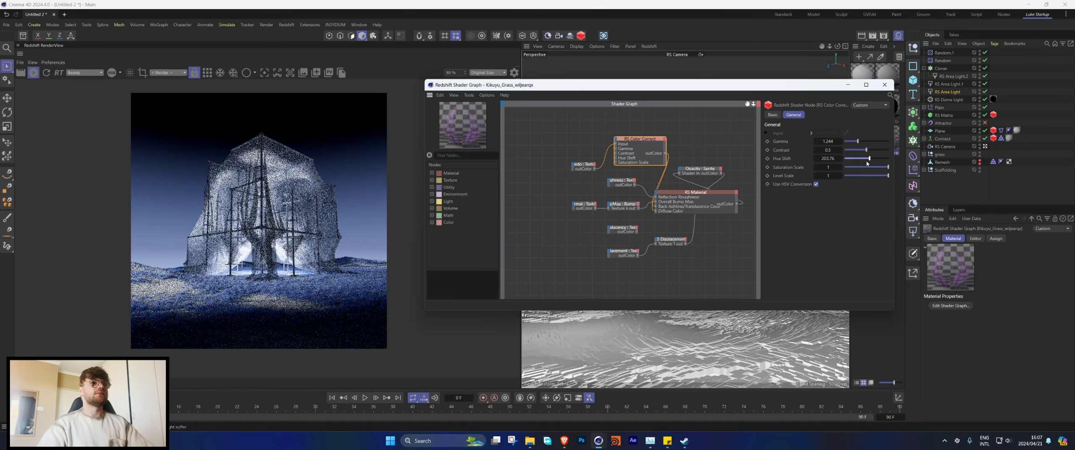
click(884, 84)
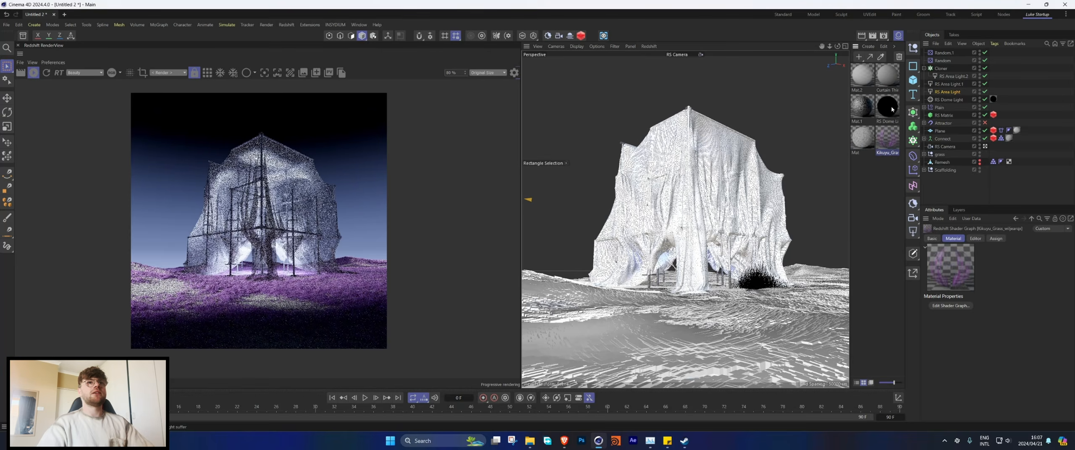
Step: Try recoloring the blue knot of the dome light's gradient to pink-purple with a hue of 287°
click(892, 110)
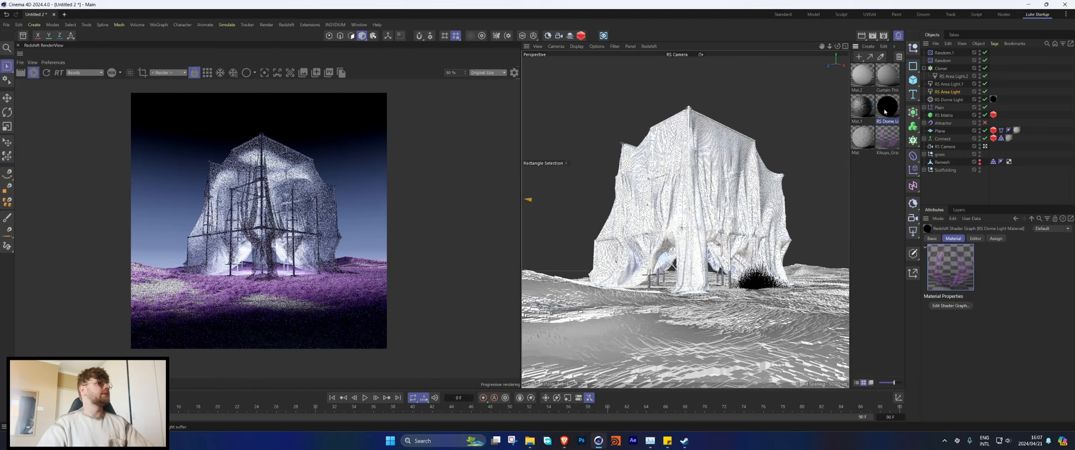
double_click(888, 109)
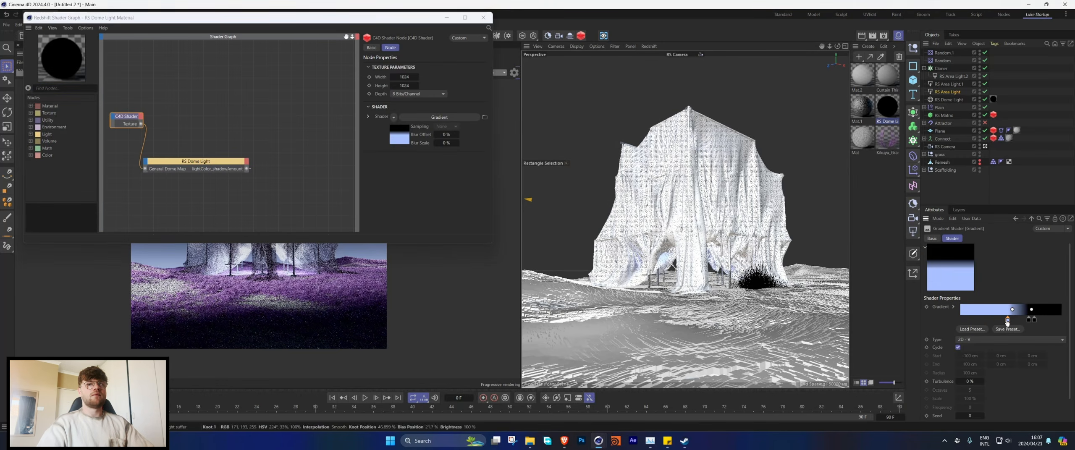
double_click(994, 319)
drag(940, 335, 956, 335)
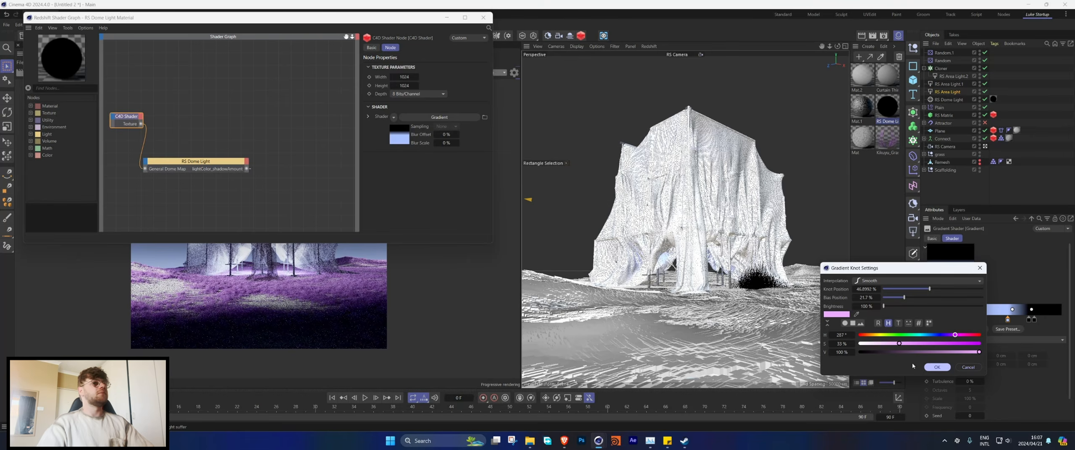
click(935, 368)
click(483, 18)
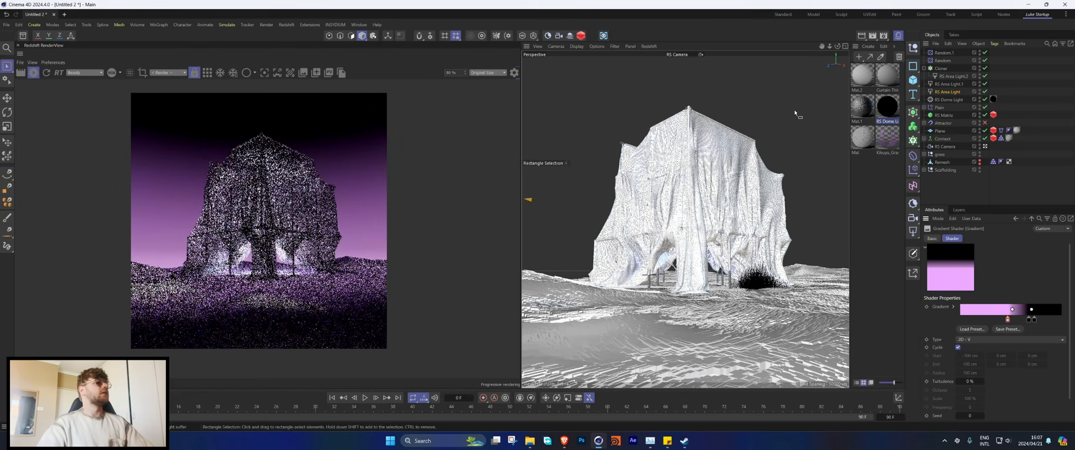
Step: Try lowering the cloned RS Area Light.2's color temperature to about 7400 K
click(952, 76)
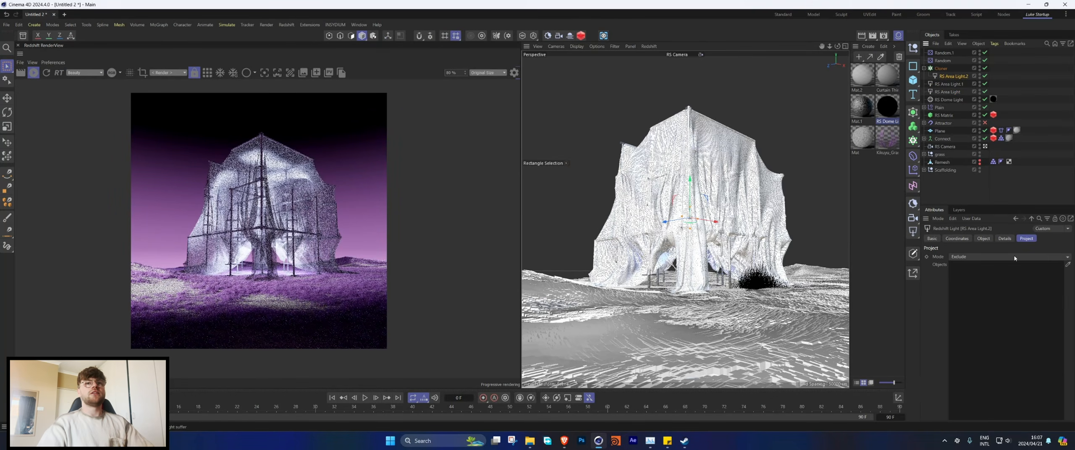
click(985, 238)
drag(1024, 371, 1015, 371)
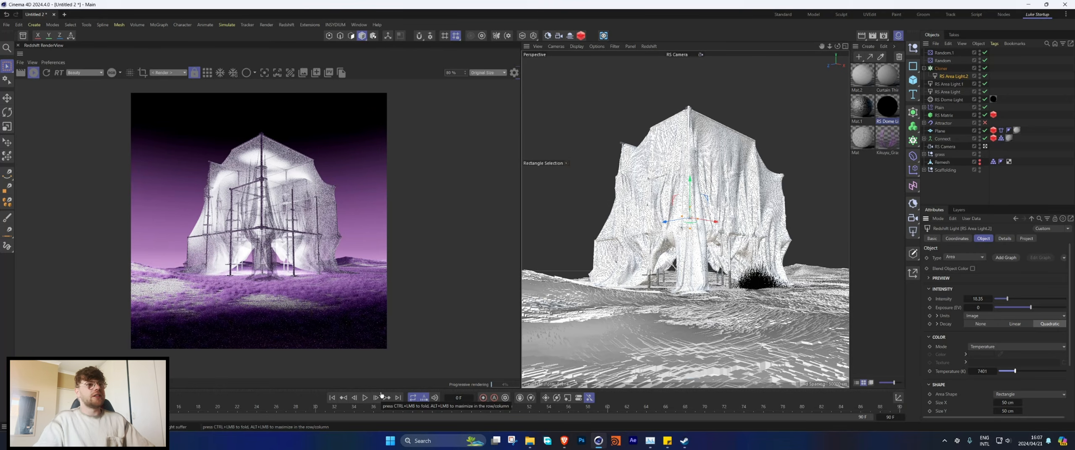
Step: Undo the cloned light's temperature change and the dome light gradient's pink-purple recoloring
key(ctrl+z)
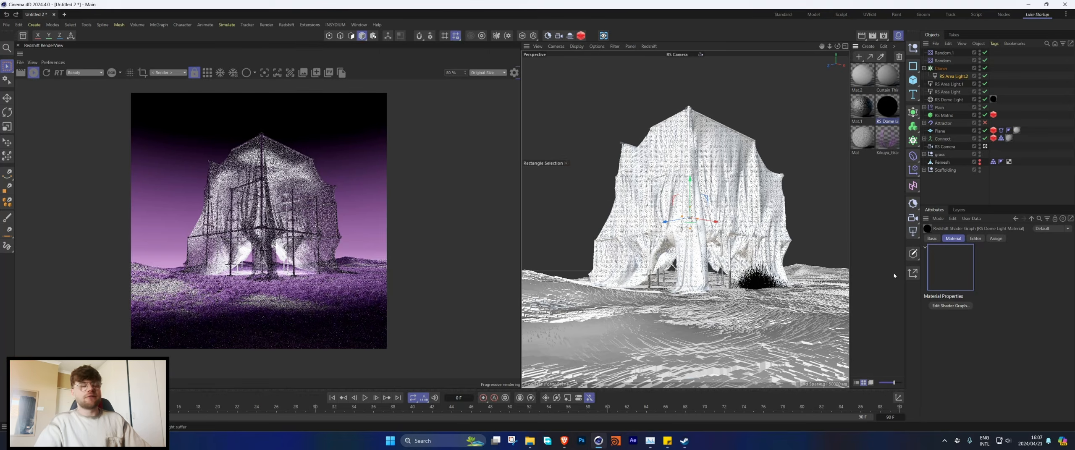
key(ctrl+z)
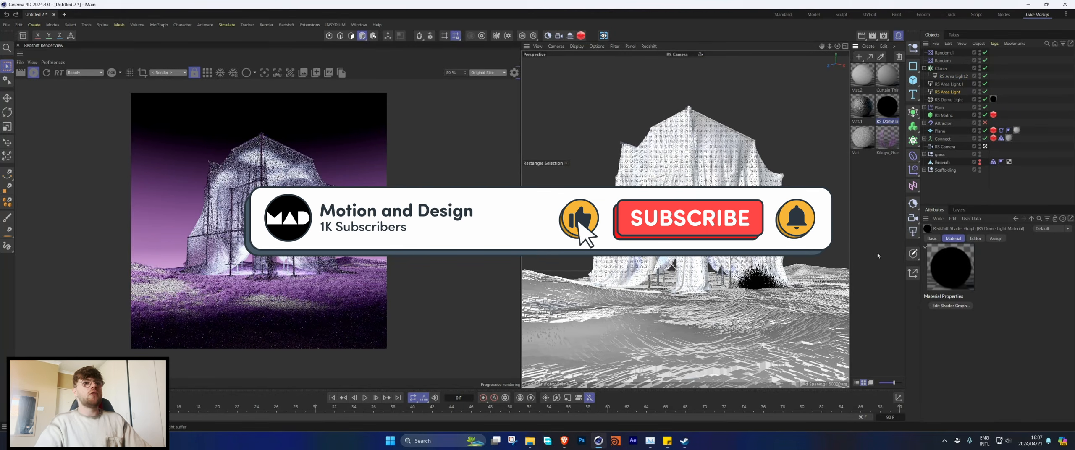
key(ctrl+z)
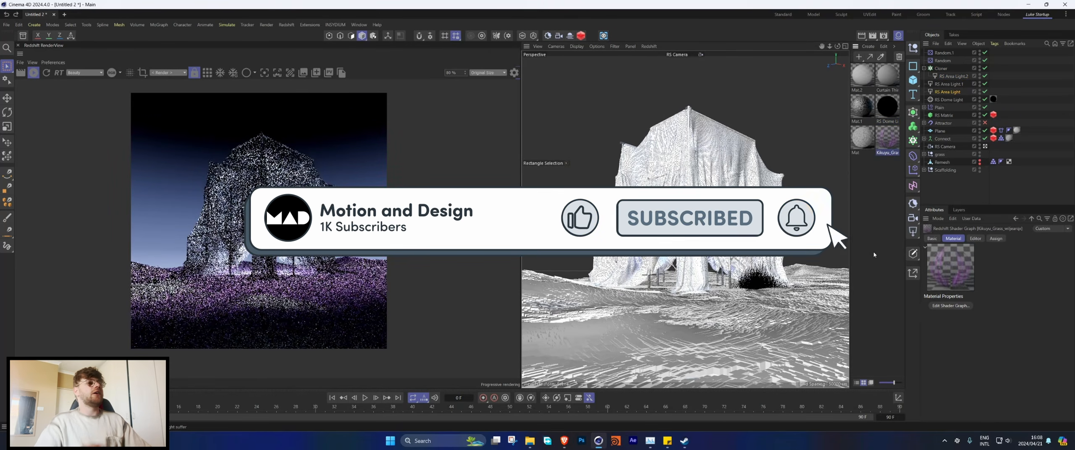